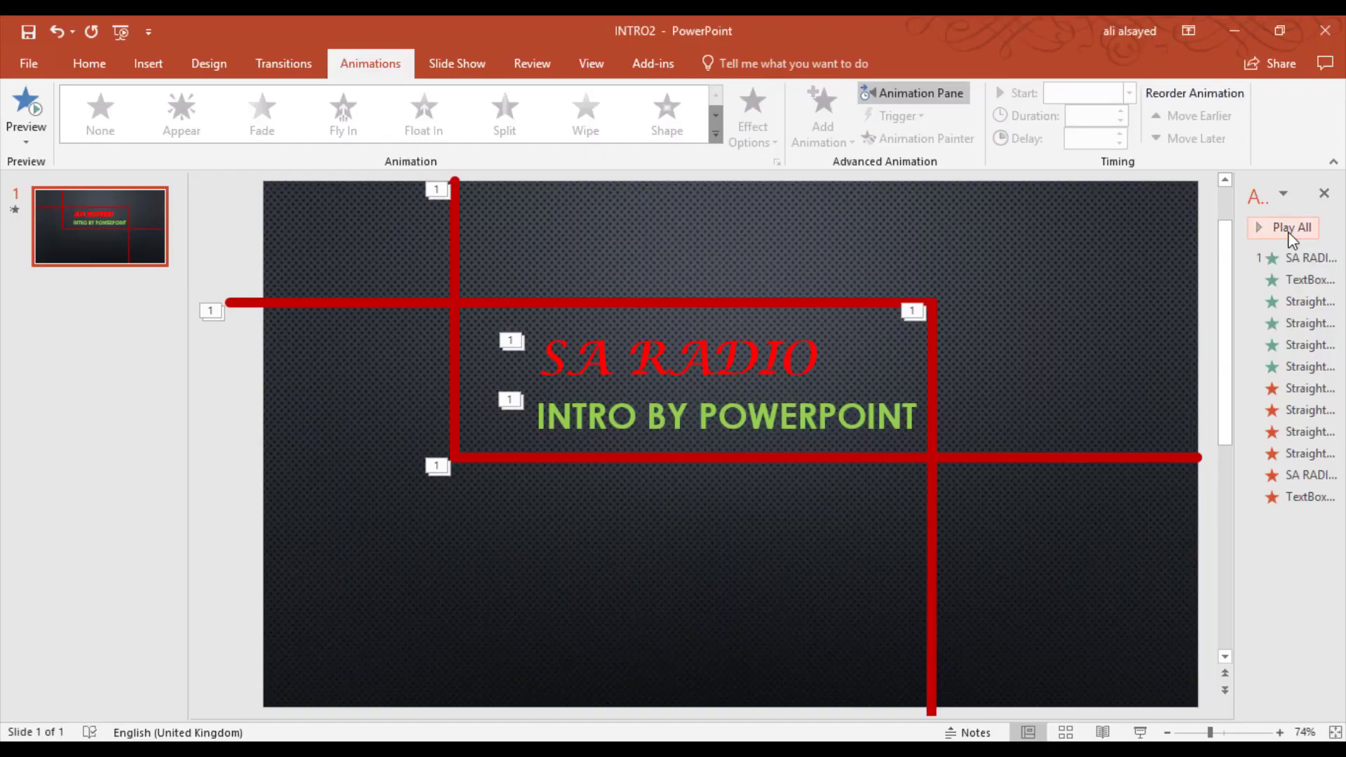
Preview all of the intro slide's animations with Play All.
click(1289, 233)
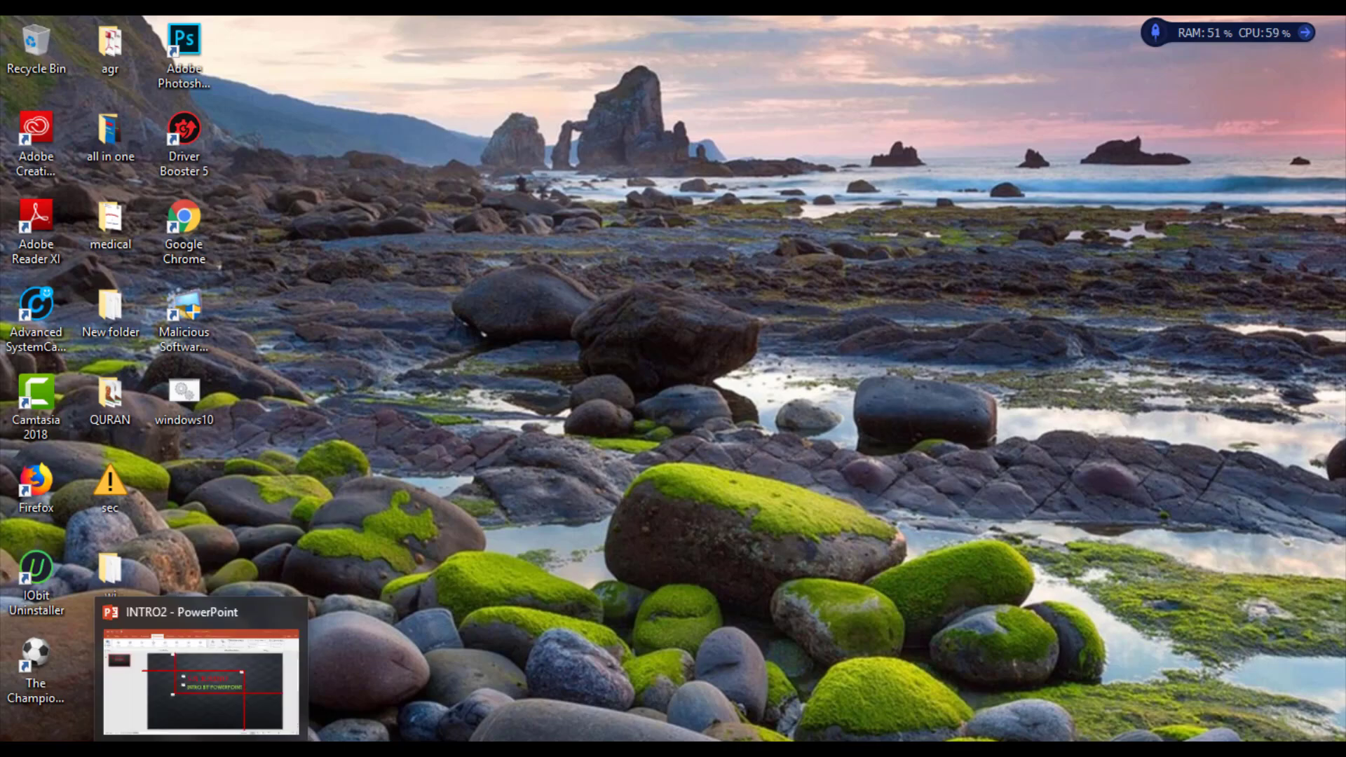
Restore the INTRO2 presentation window from the taskbar.
click(201, 680)
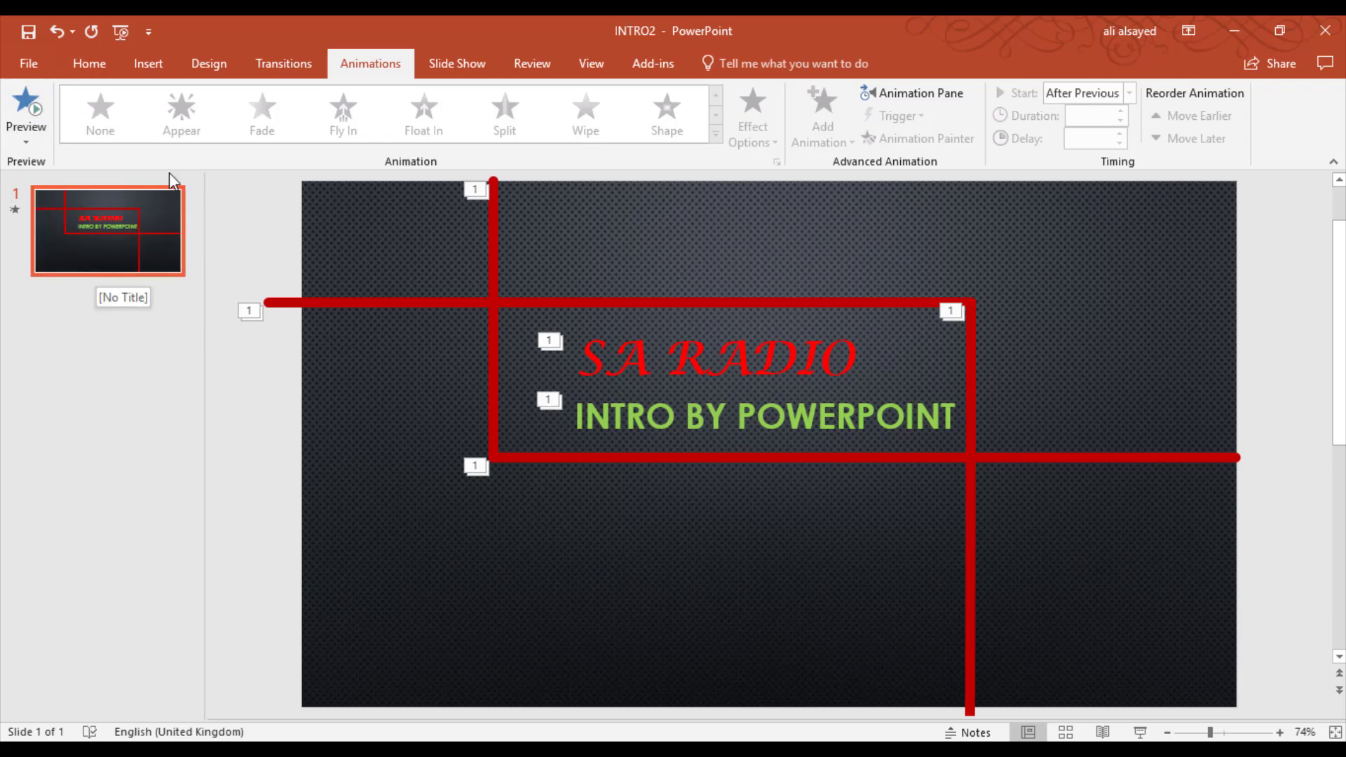
Add a new slide after the intro slide and delete its title and content placeholders.
right_click(98, 332)
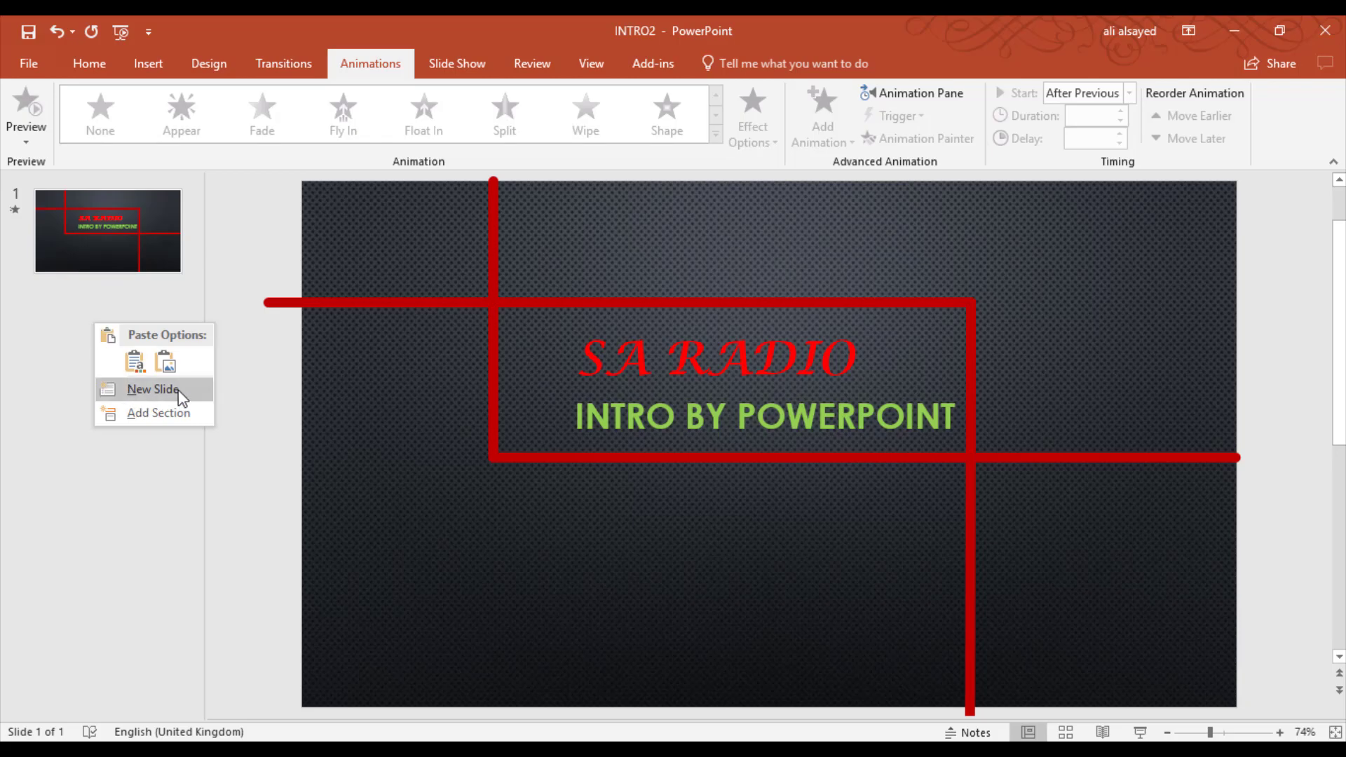
click(139, 393)
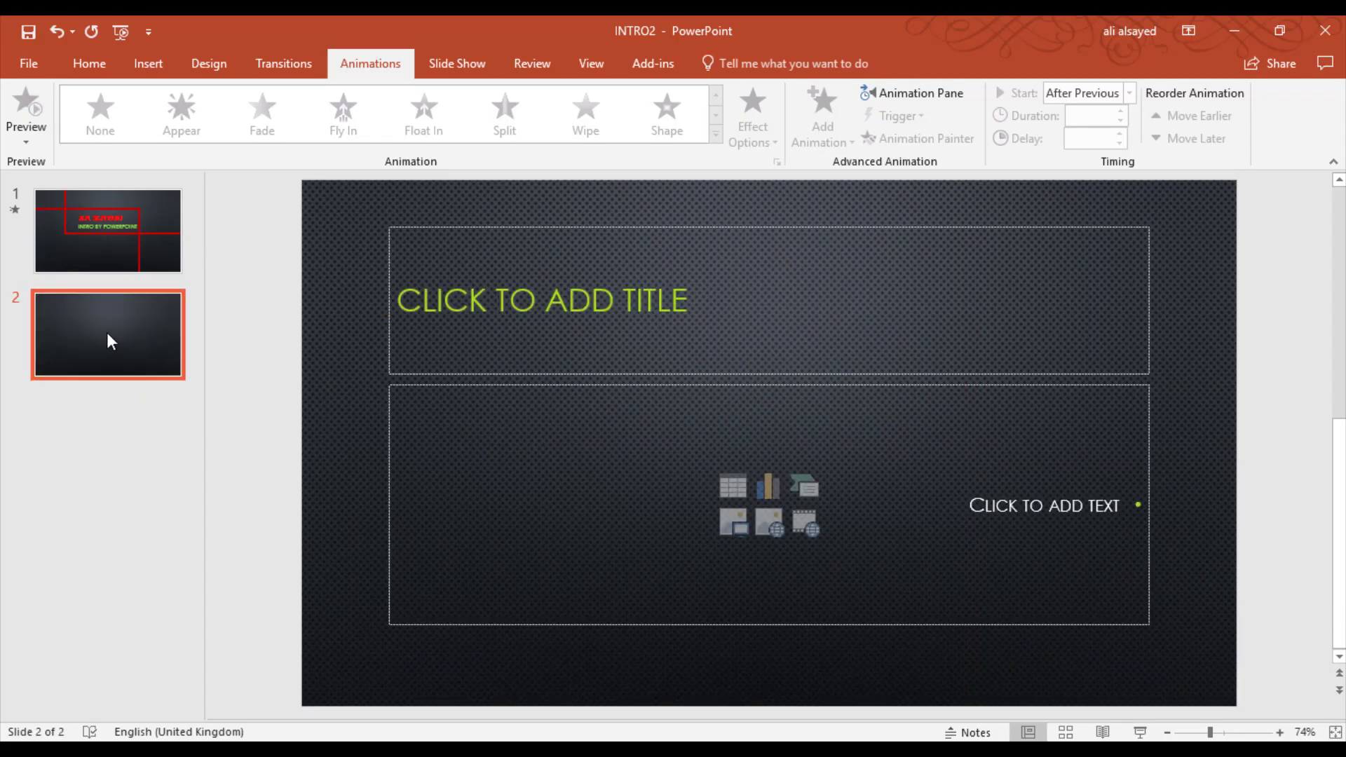
mouse_move(369, 214)
mouse_down()
mouse_move(1194, 649)
mouse_move(428, 130)
mouse_move(466, 274)
mouse_up()
key(Delete)
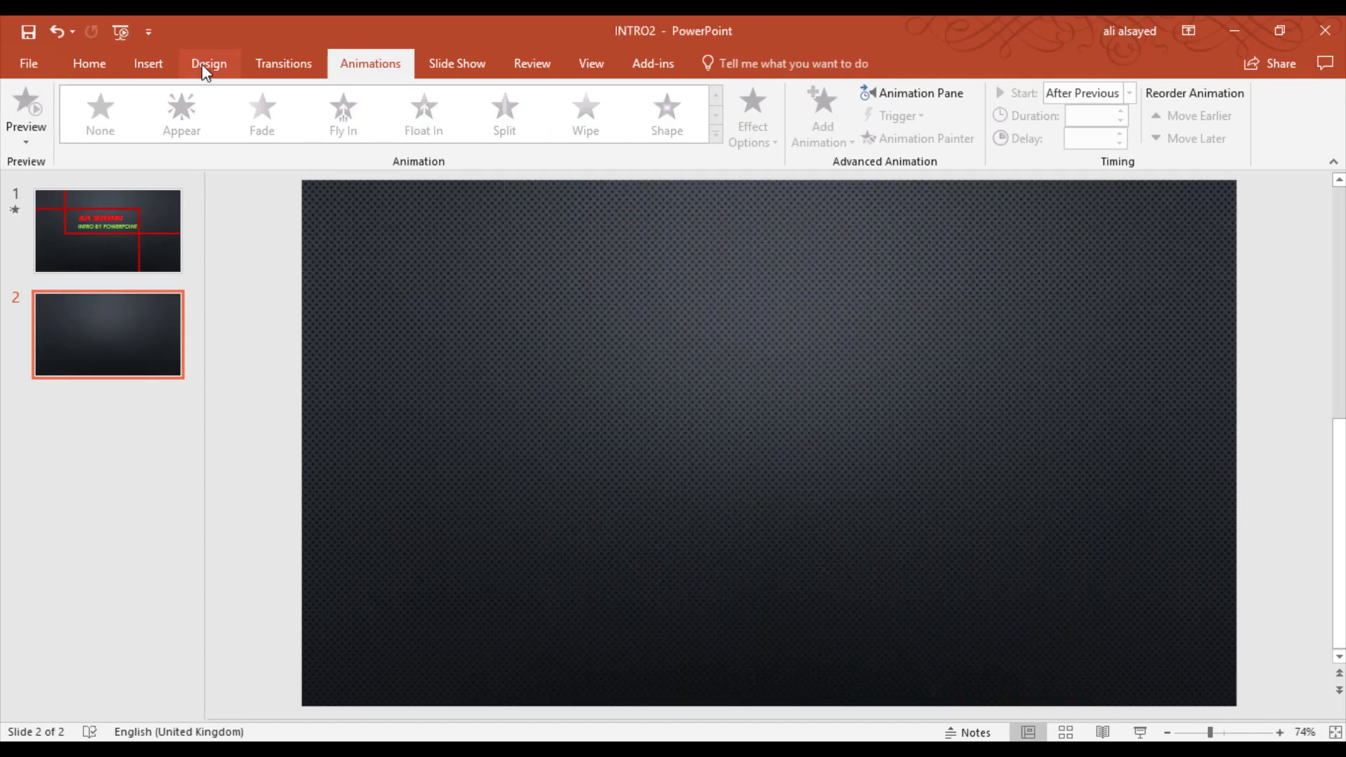
Browse the Design theme gallery for more slide themes.
click(205, 64)
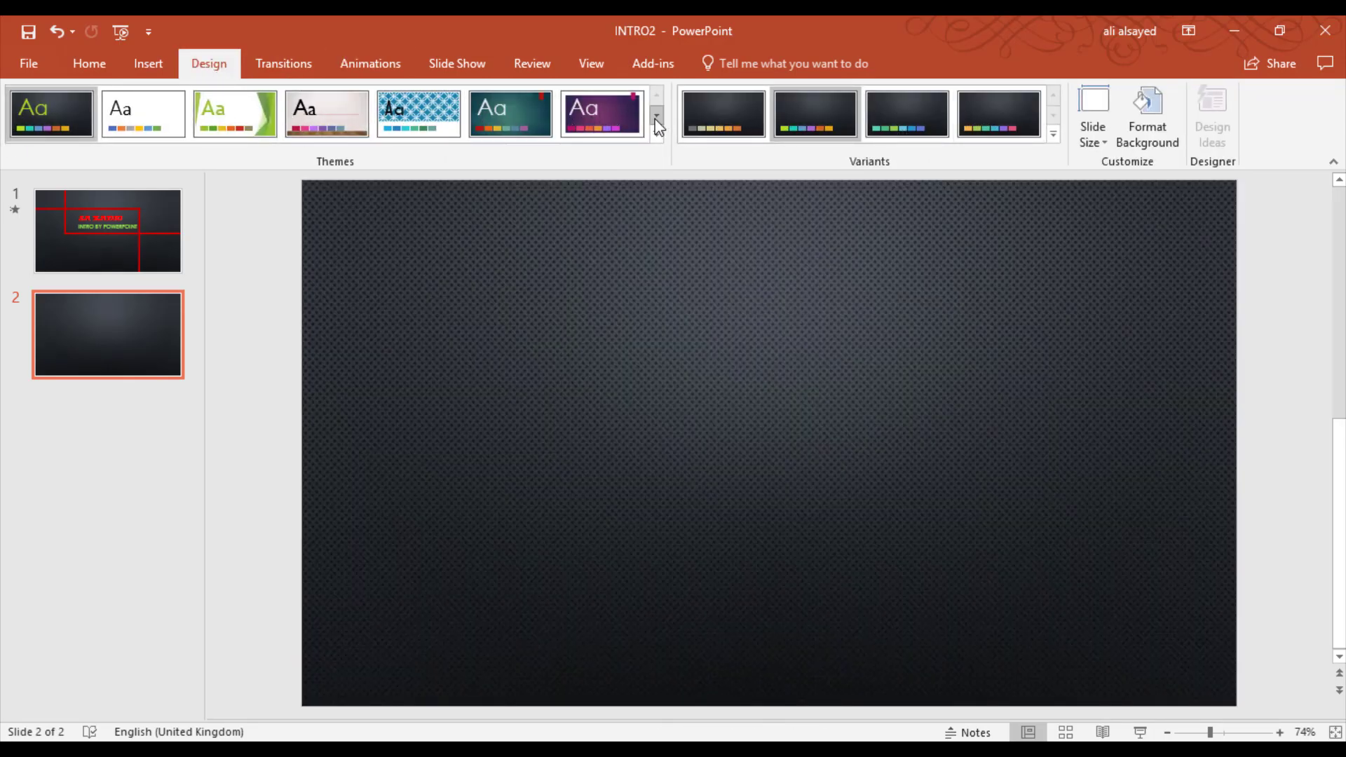
click(657, 116)
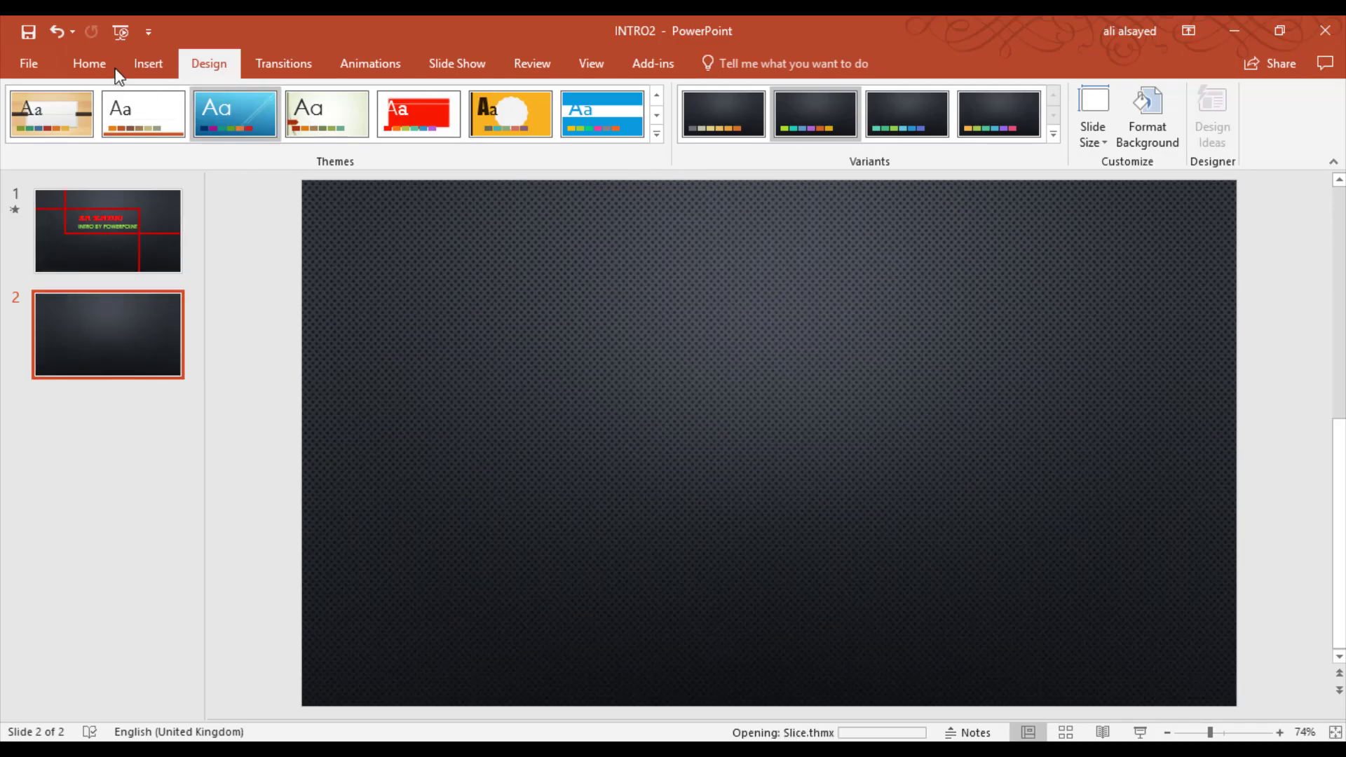
click(145, 63)
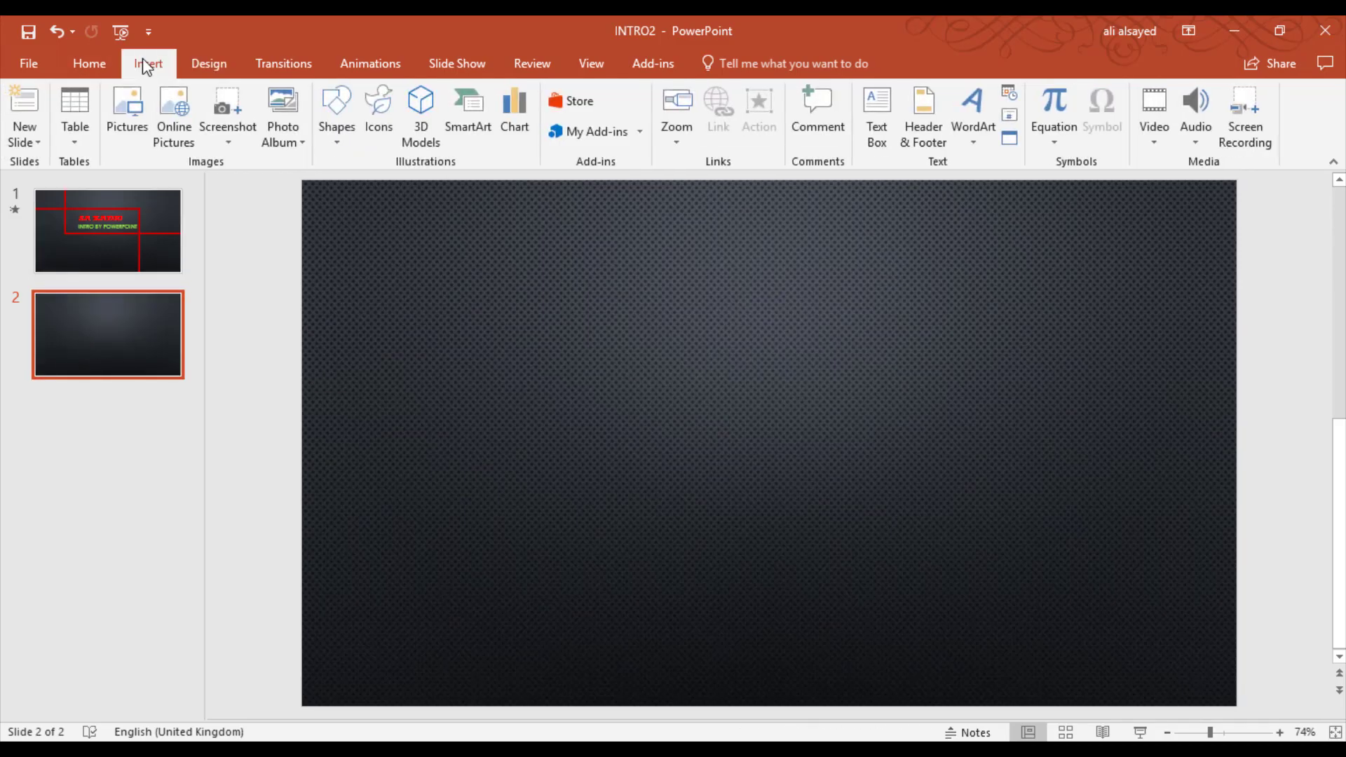
Insert a WordArt box on slide 2 and type 'SA RADIO' into it.
click(989, 125)
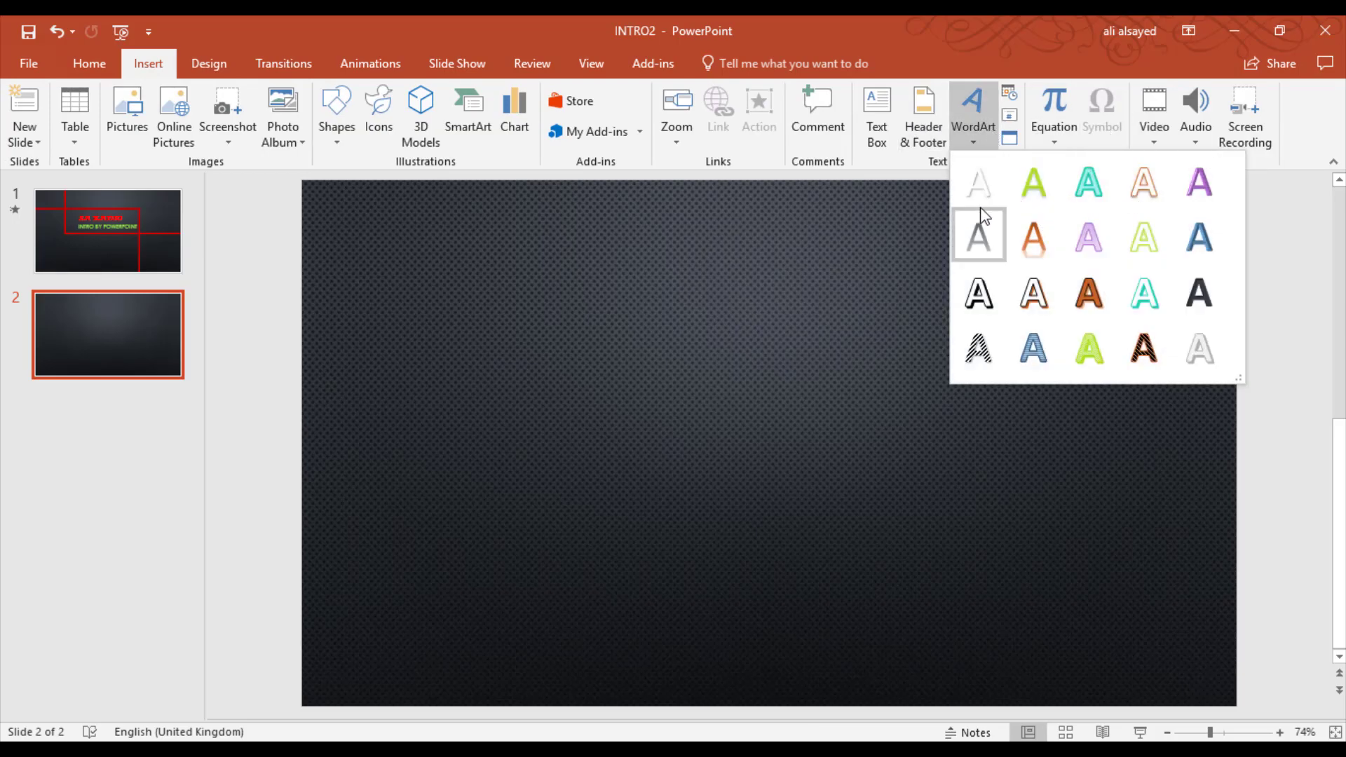
click(1019, 184)
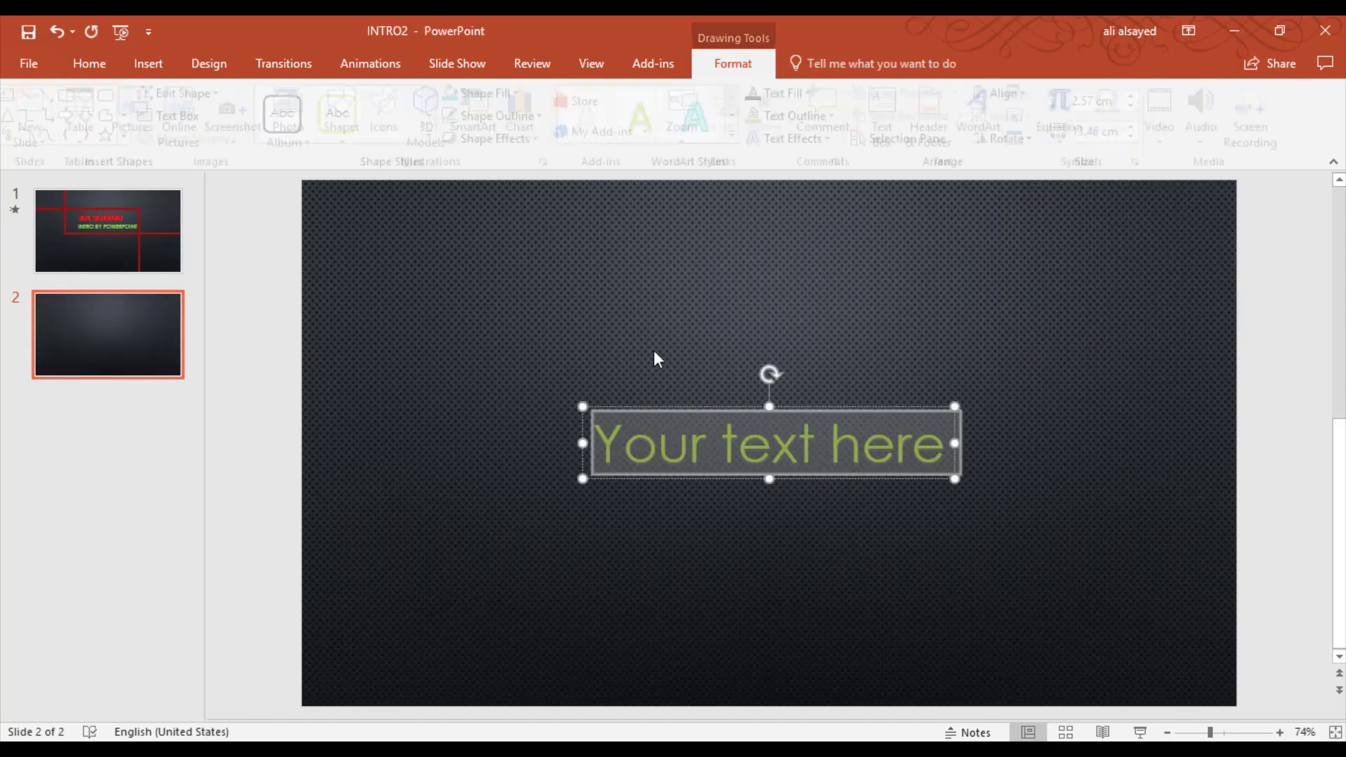
click(670, 422)
drag(675, 413, 675, 345)
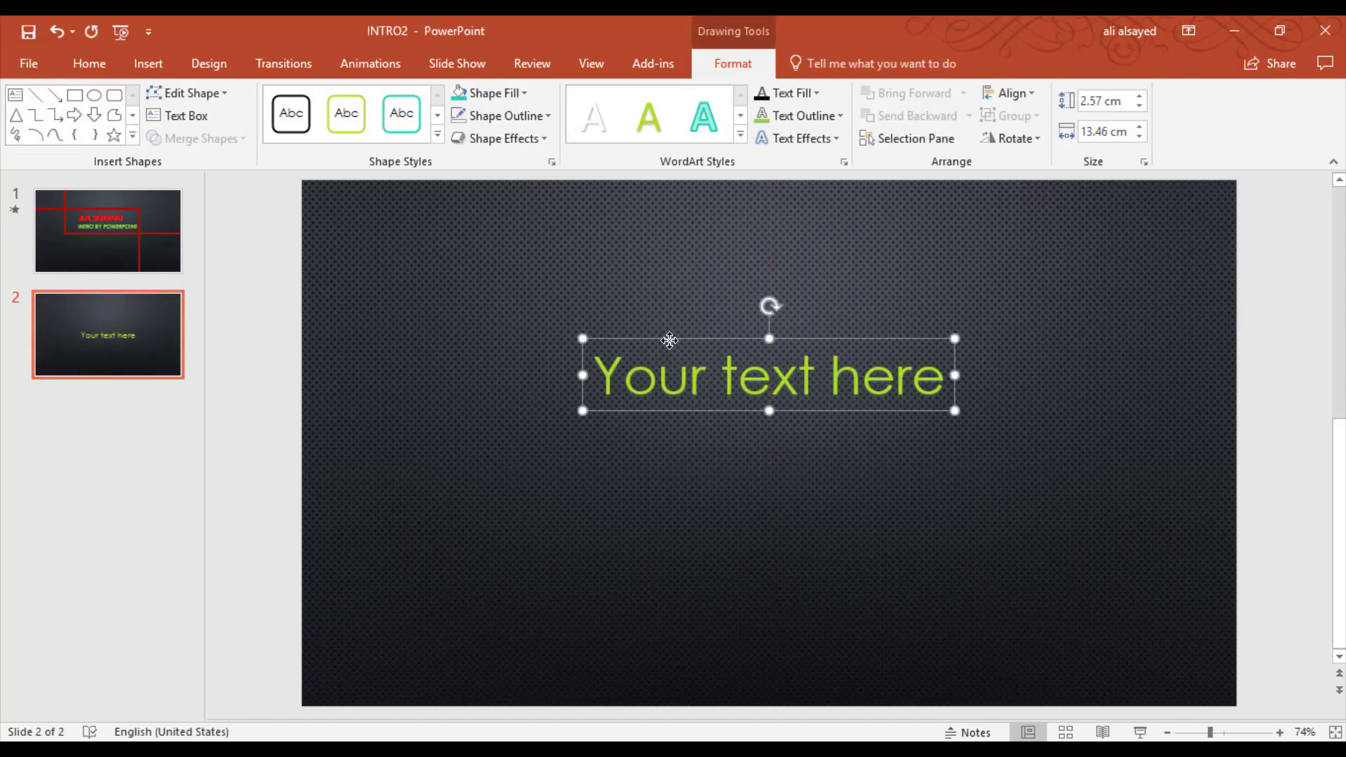
triple_click(673, 357)
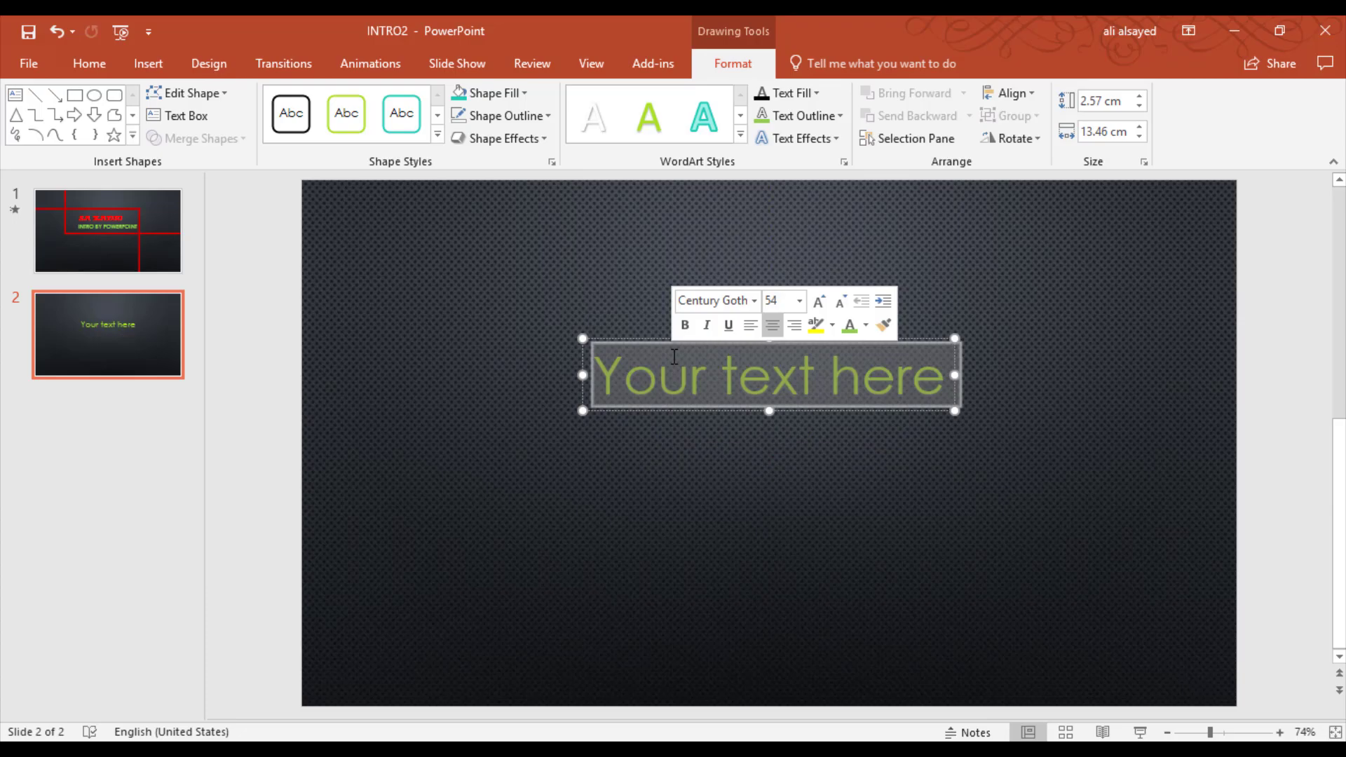
text(SA)
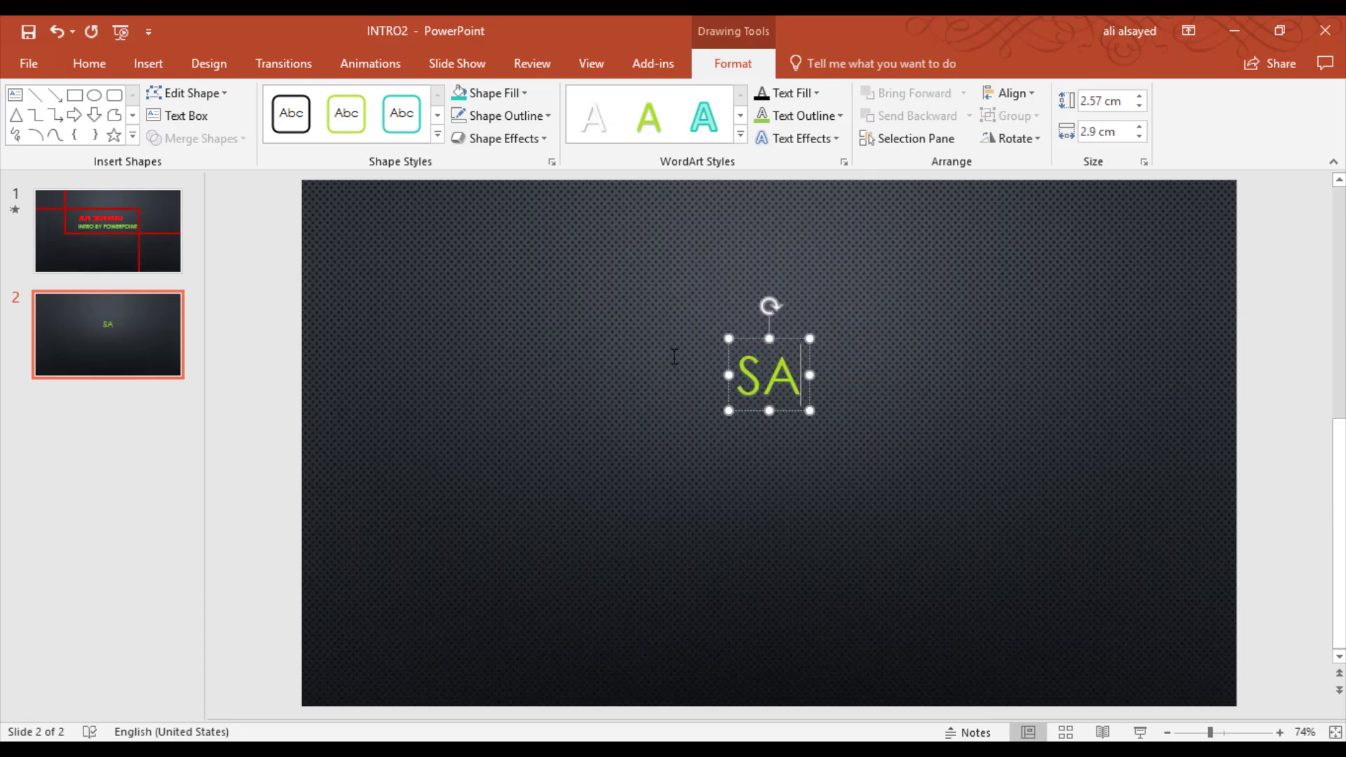
text( RAD)
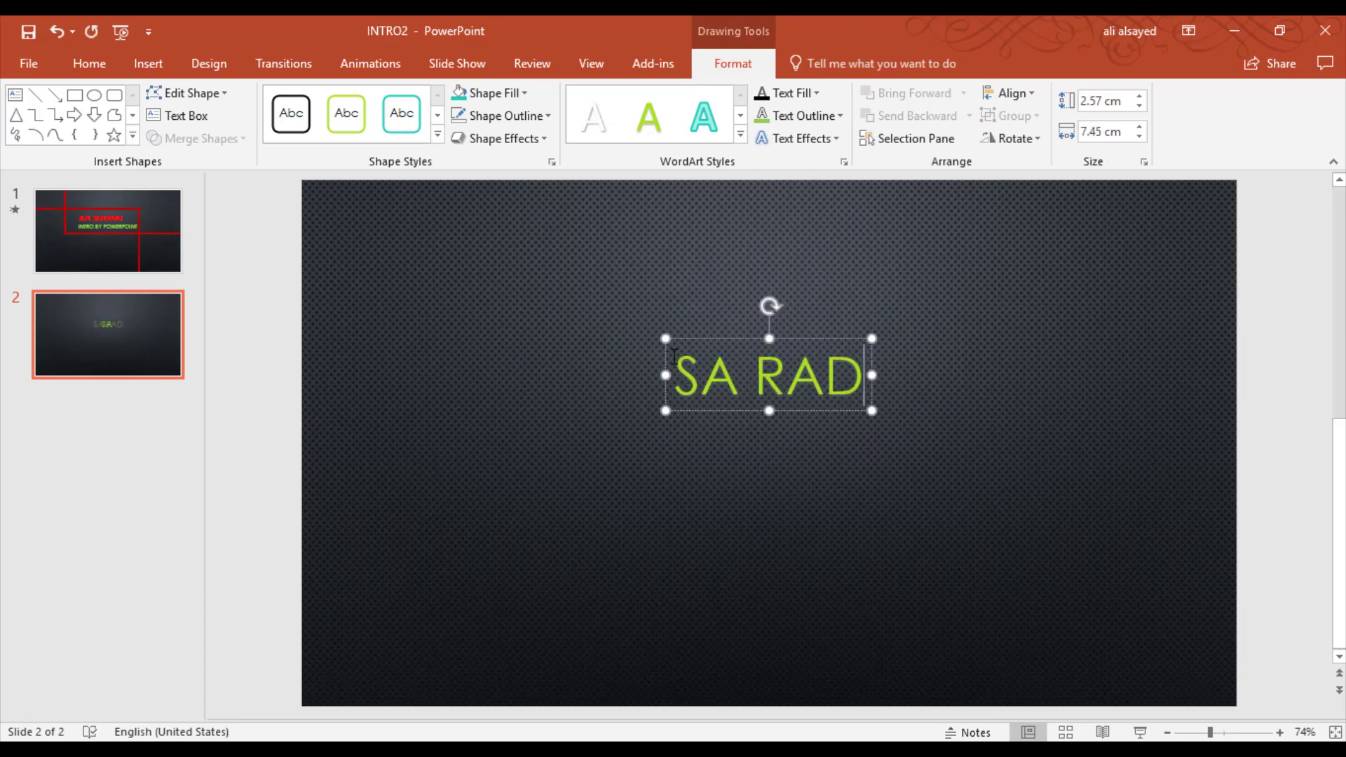
text(IO)
Make SA RADIO 60 pt and red, and move it to the upper right.
triple_click(666, 371)
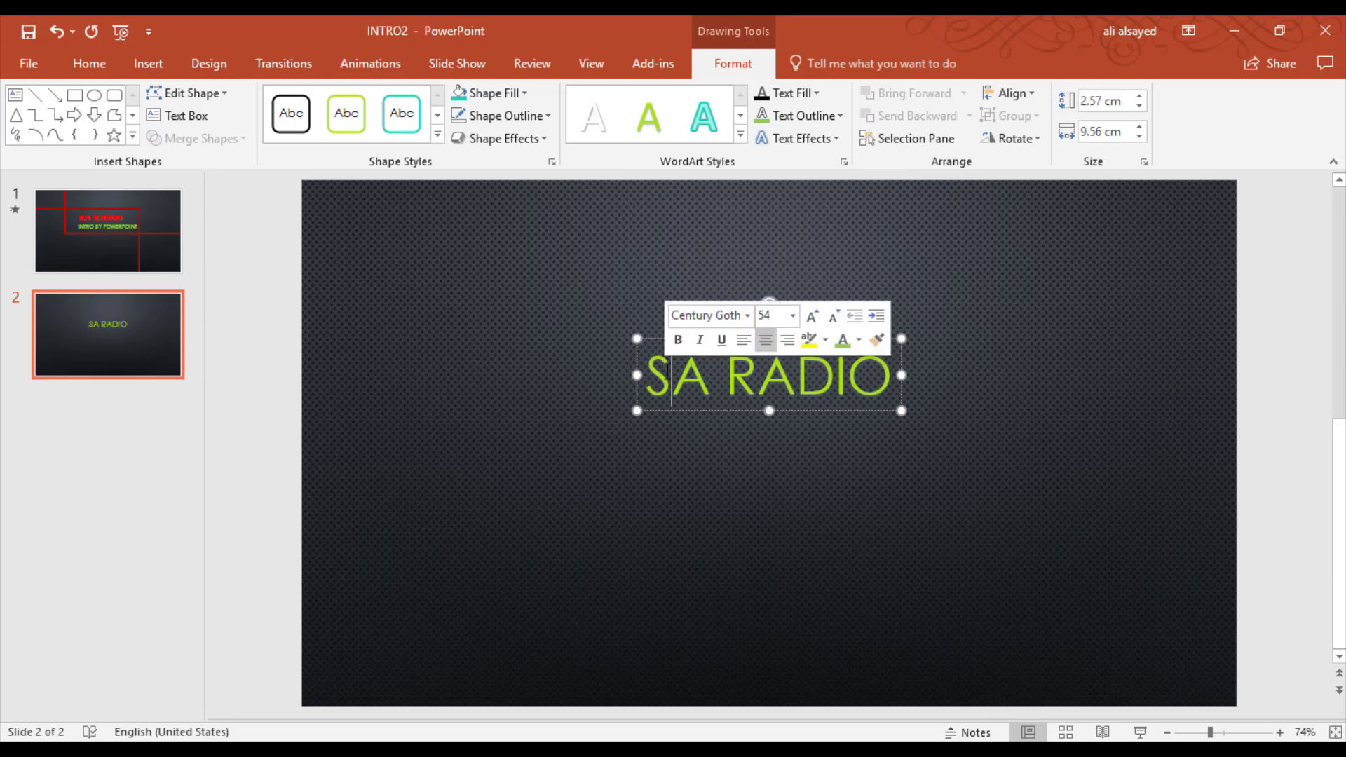
click(812, 316)
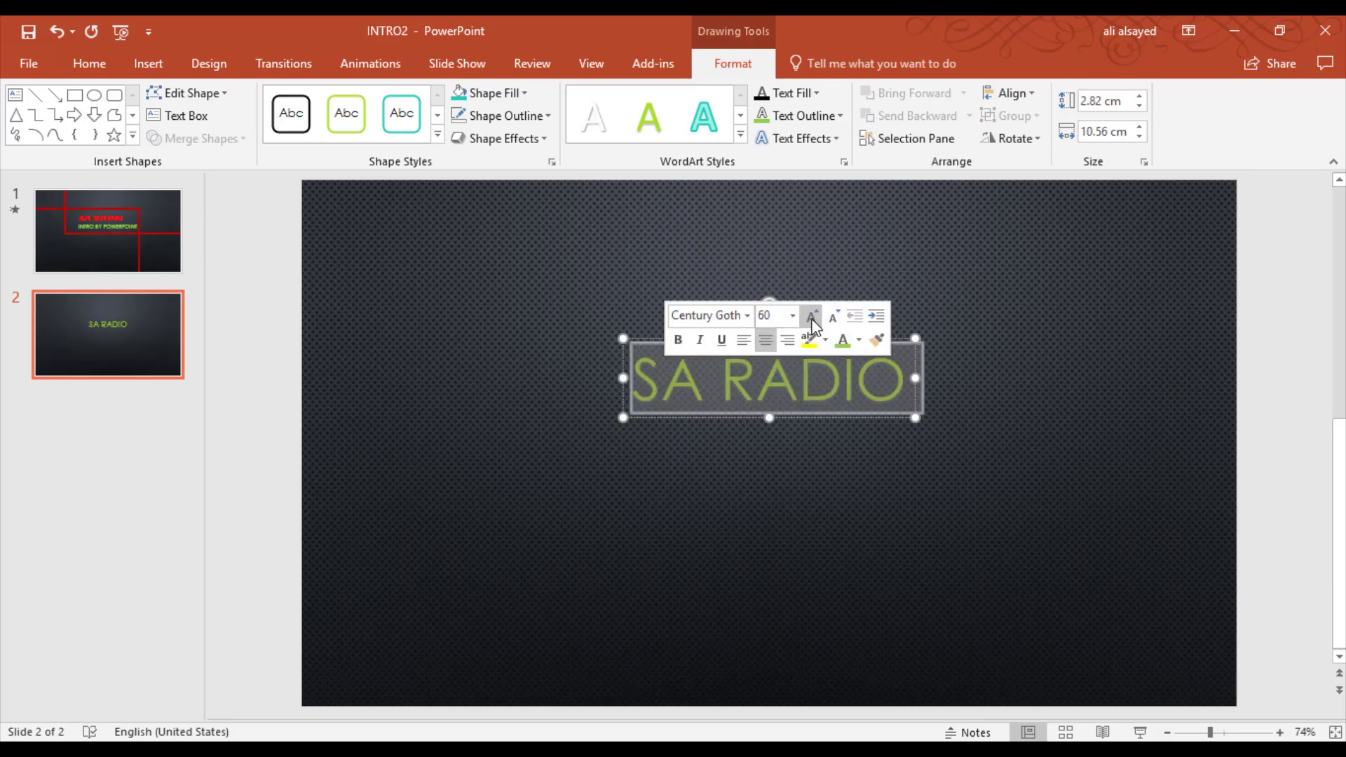
click(860, 340)
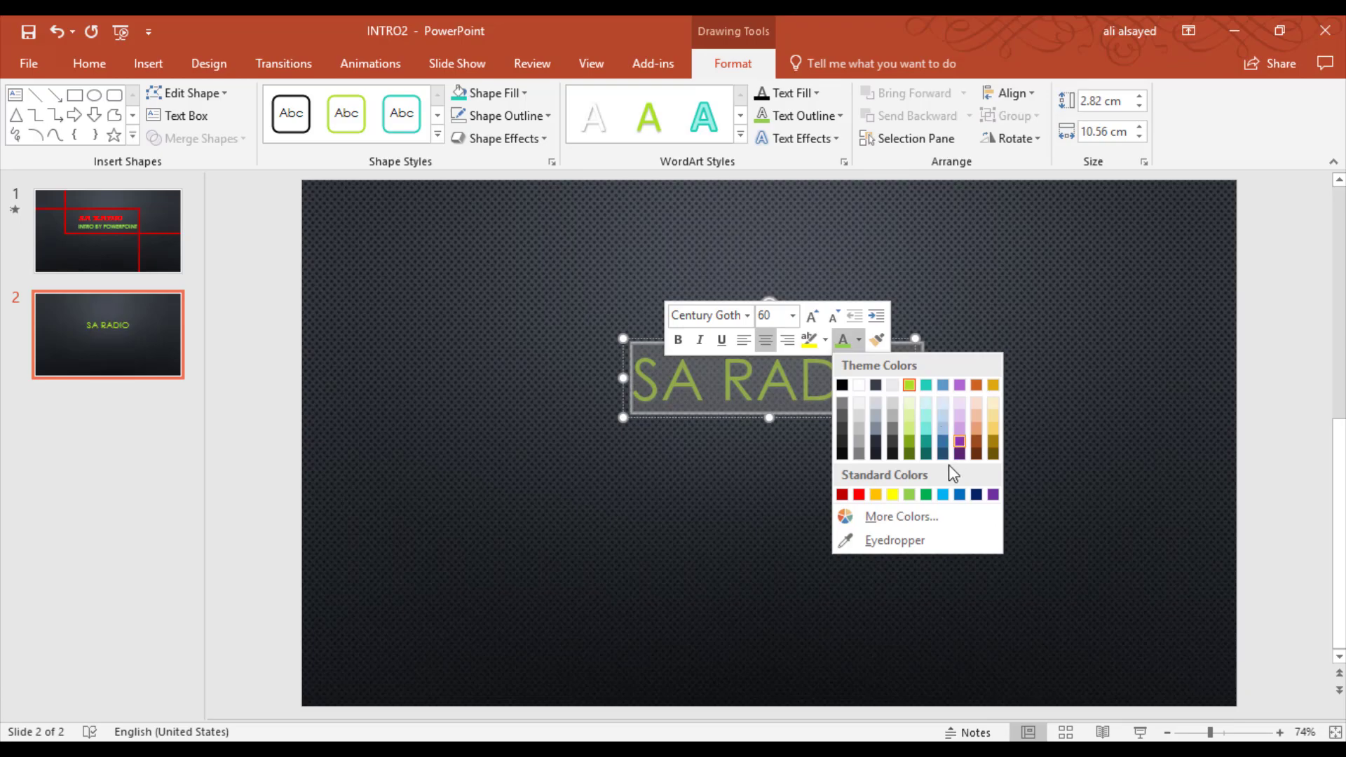
click(843, 494)
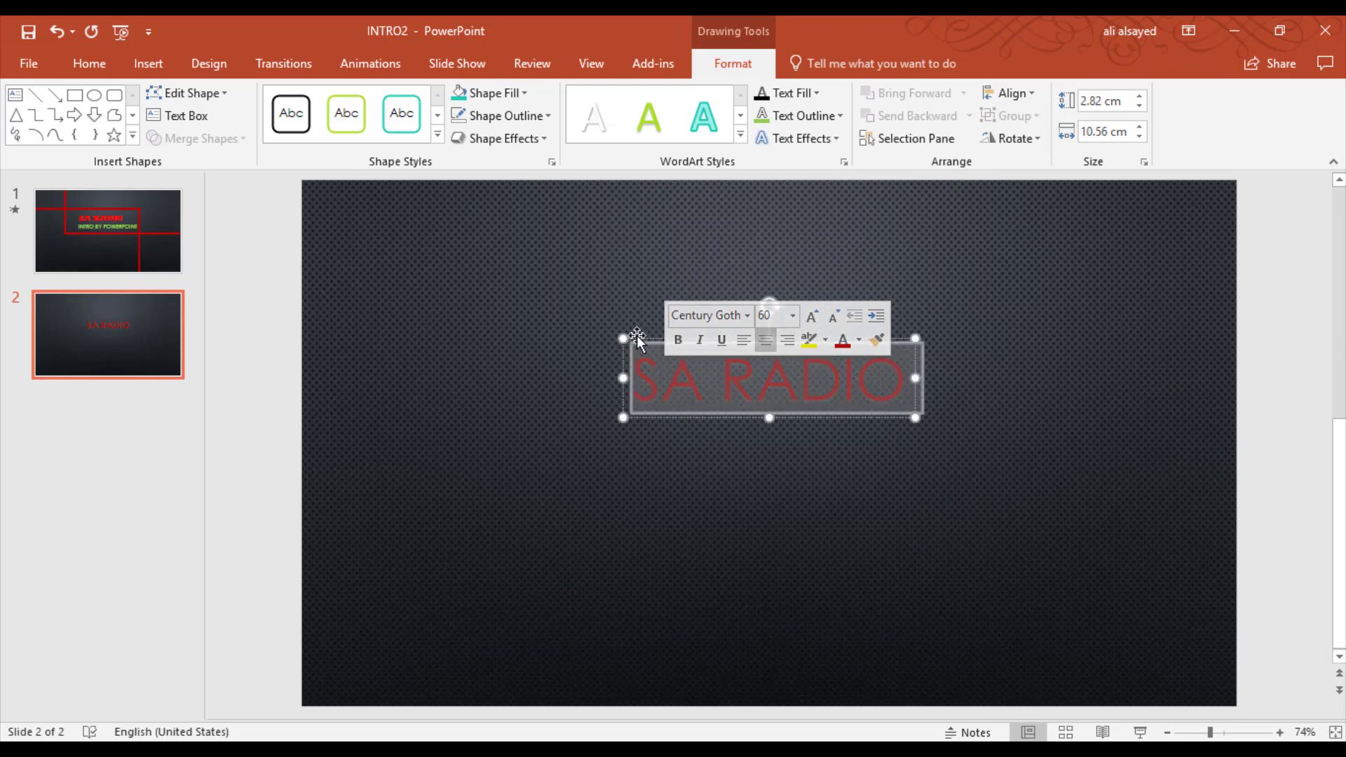
drag(638, 341, 934, 261)
click(936, 275)
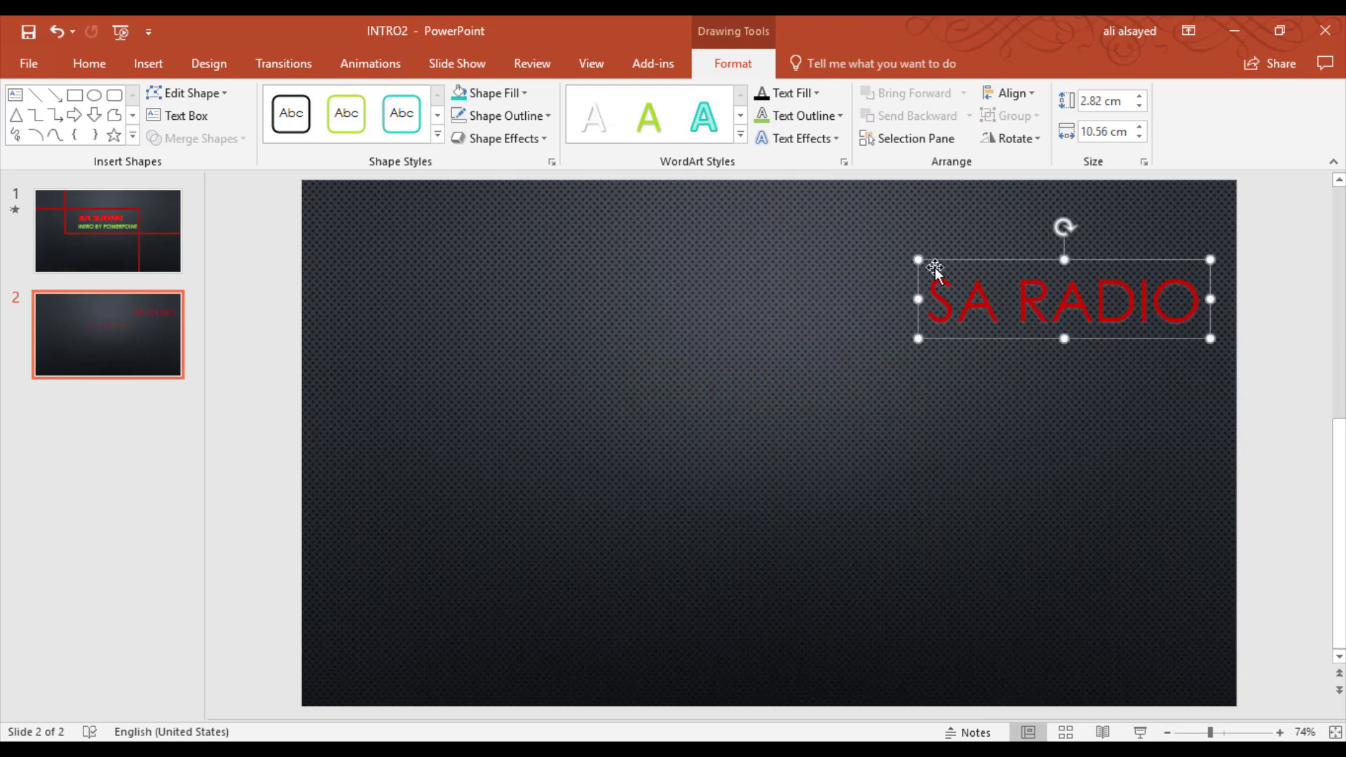
Apply the HorusN font to the SA RADIO title from the Home font list.
triple_click(940, 282)
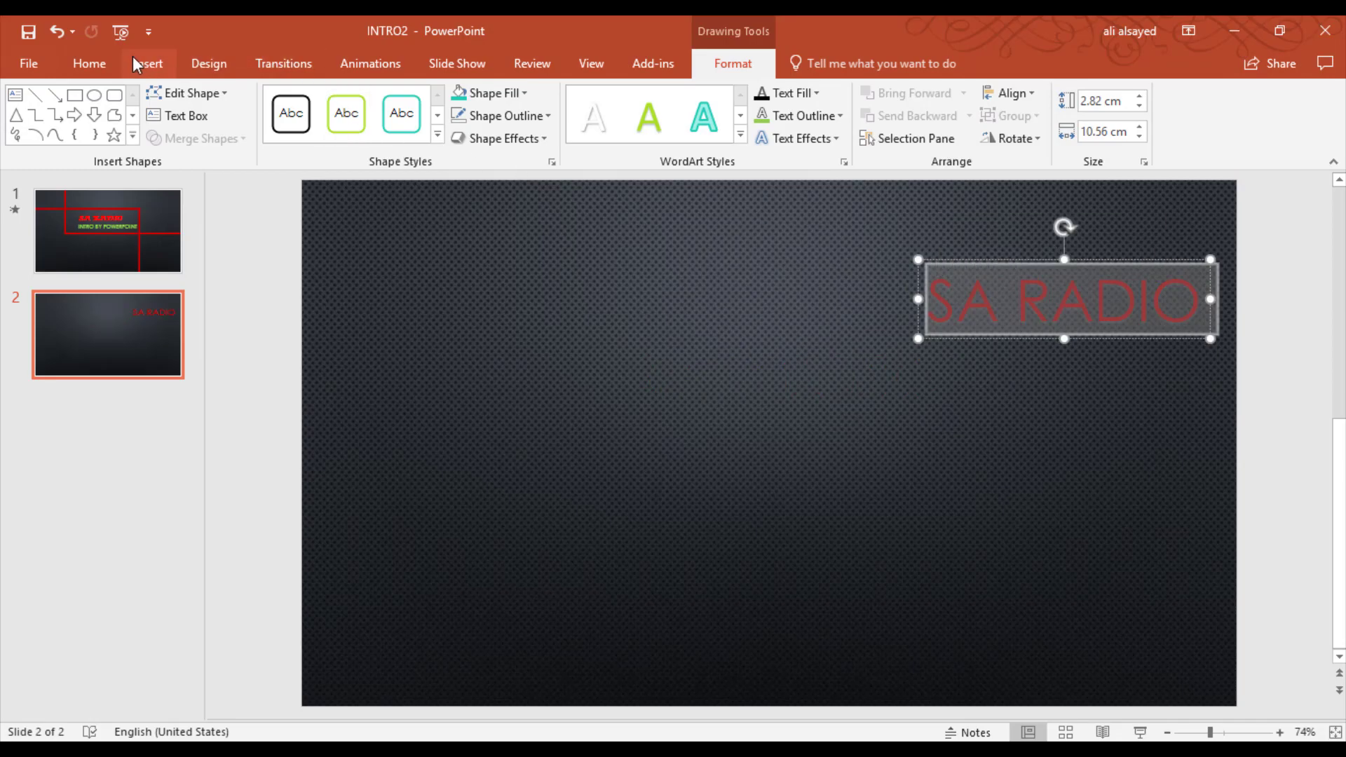
click(97, 56)
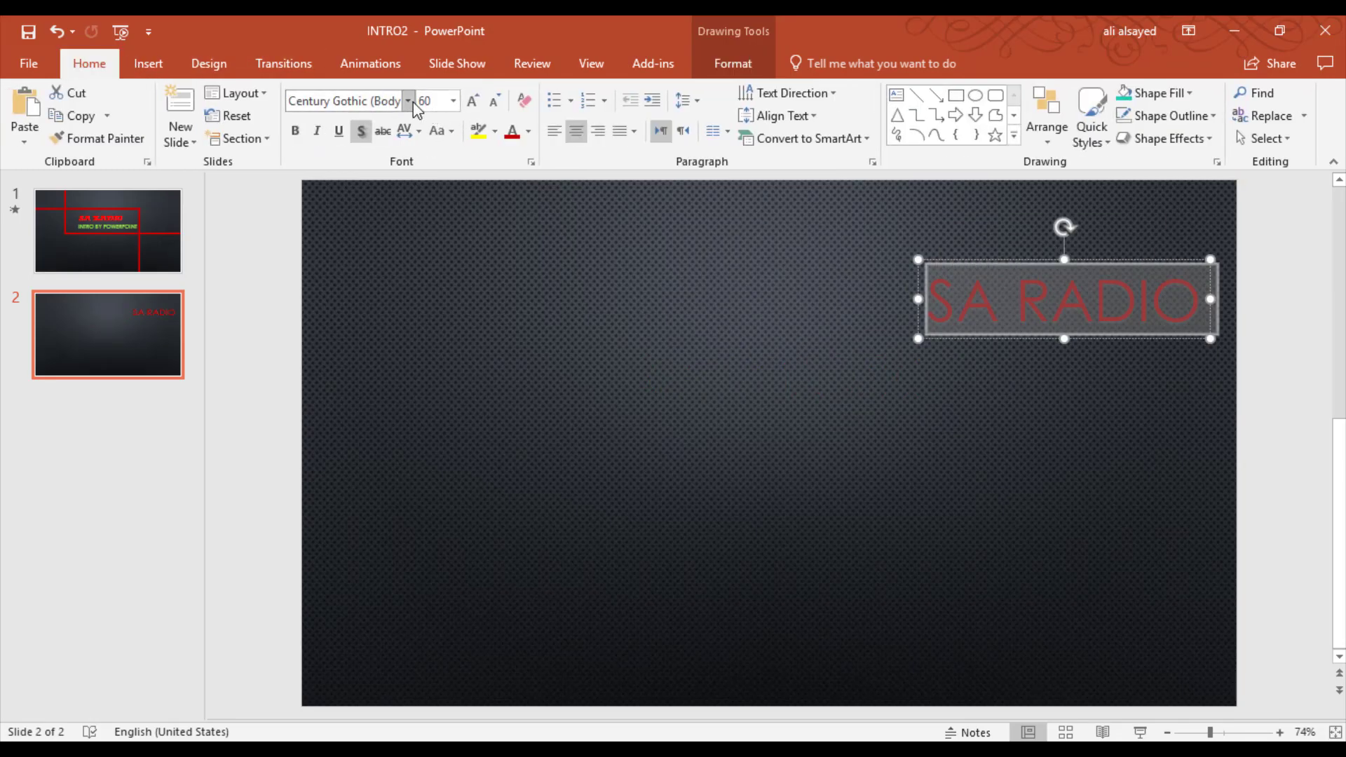
key(alt+Down)
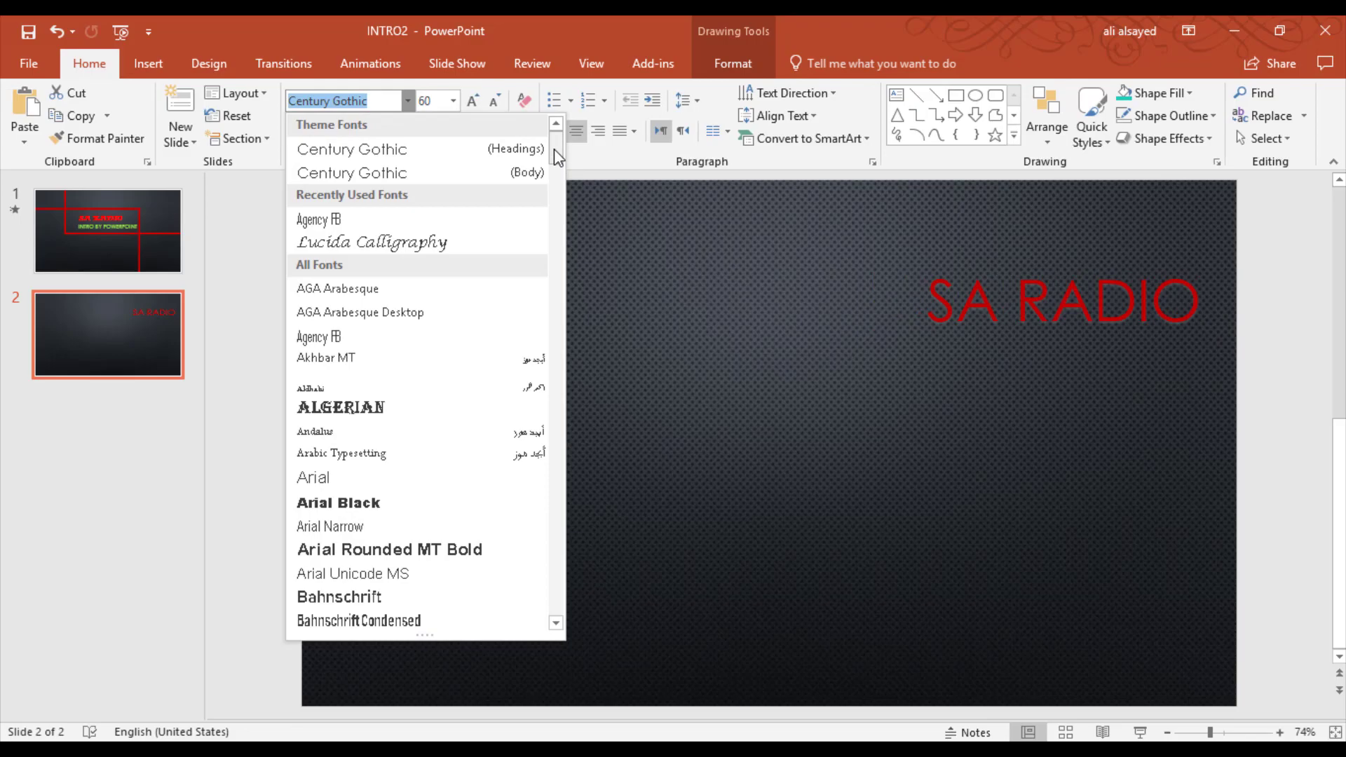
drag(556, 155, 550, 207)
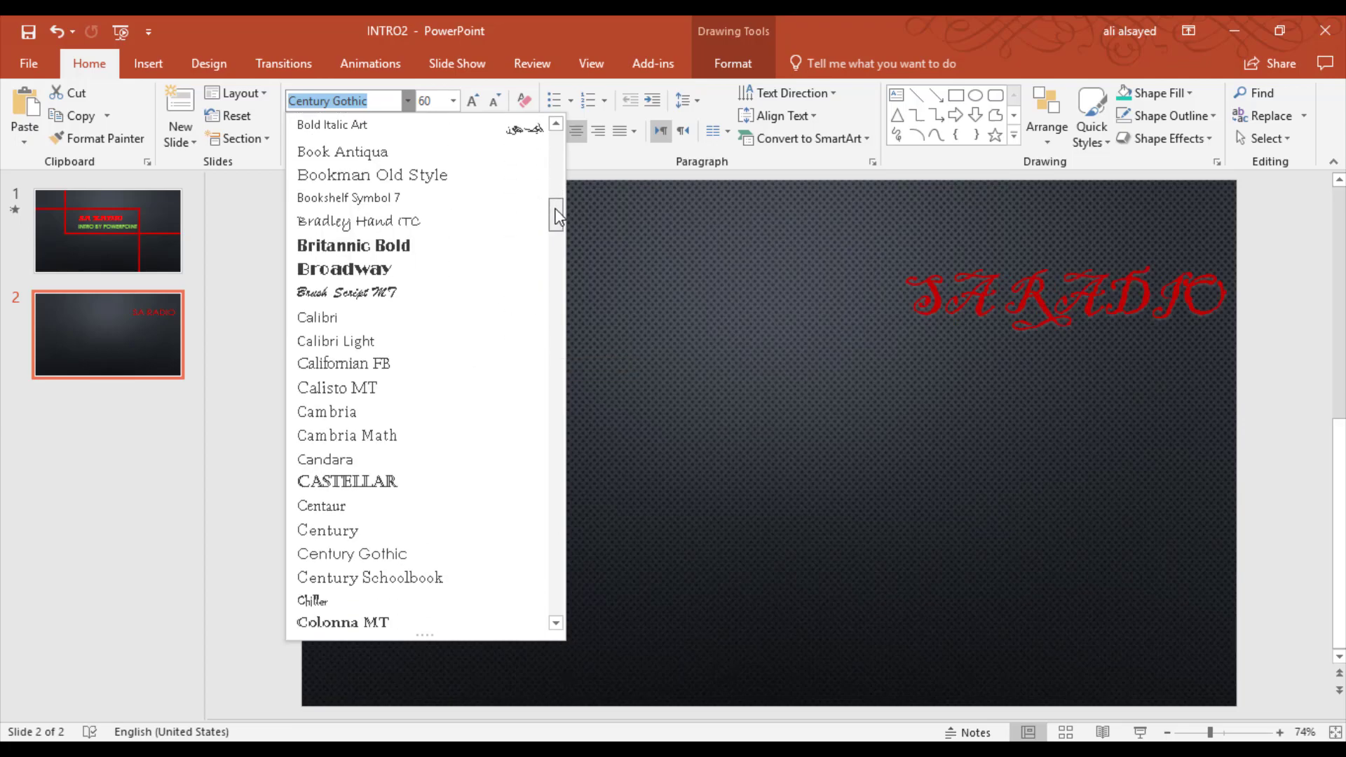
drag(557, 201, 556, 270)
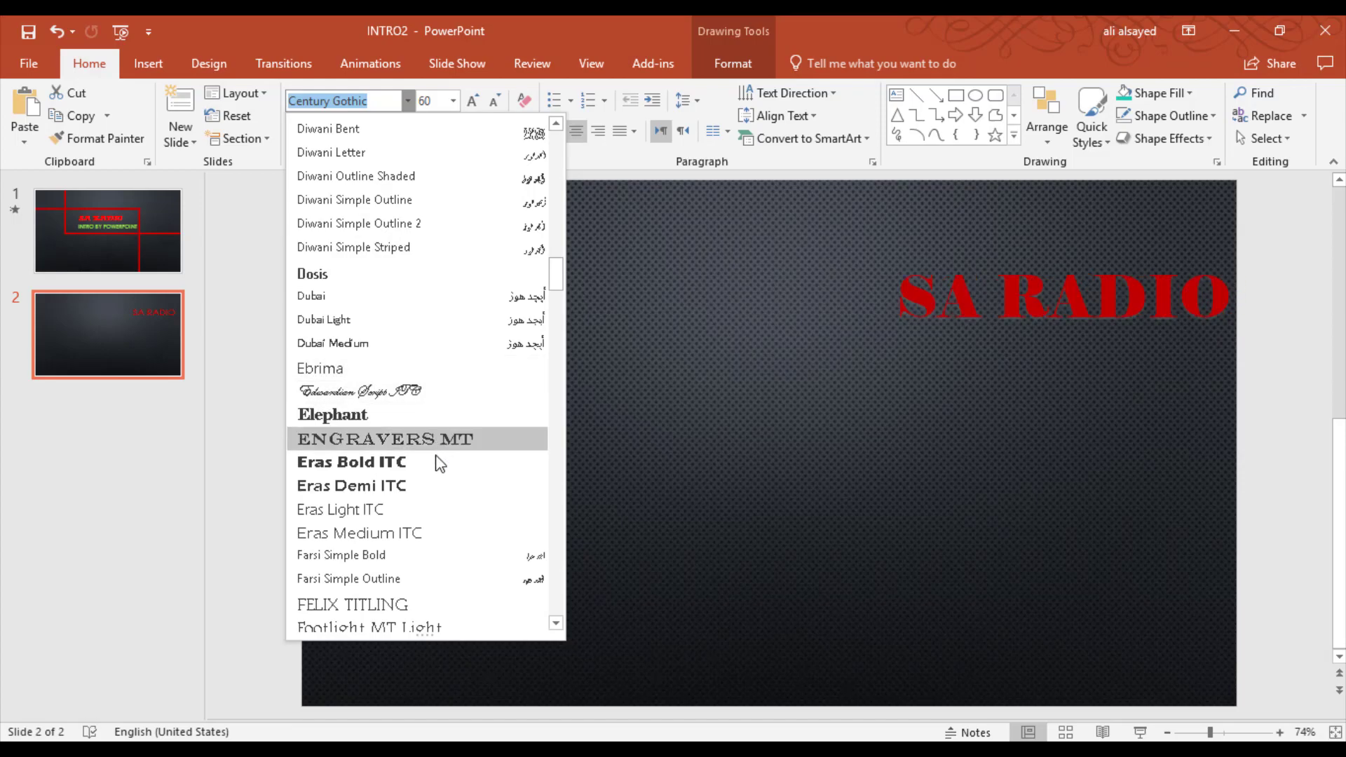
drag(556, 274, 556, 298)
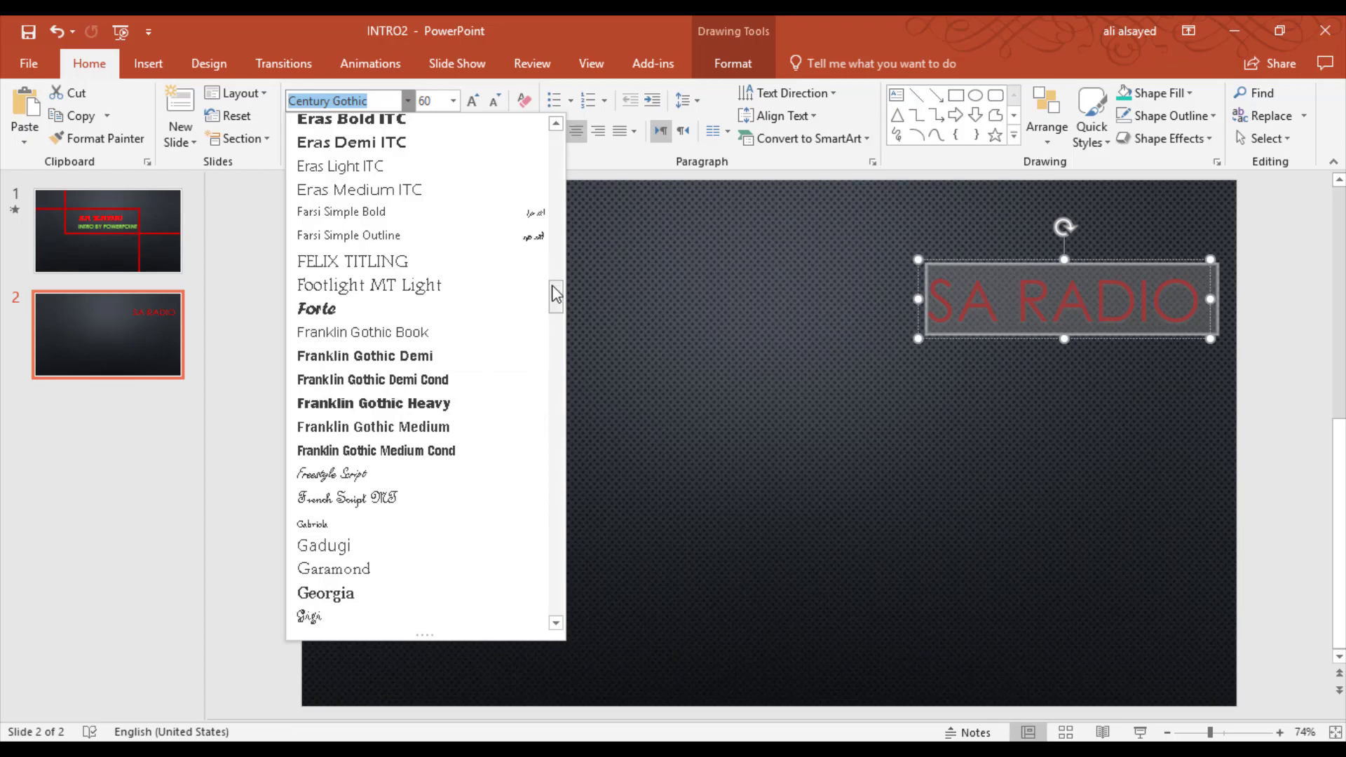
drag(556, 293, 556, 324)
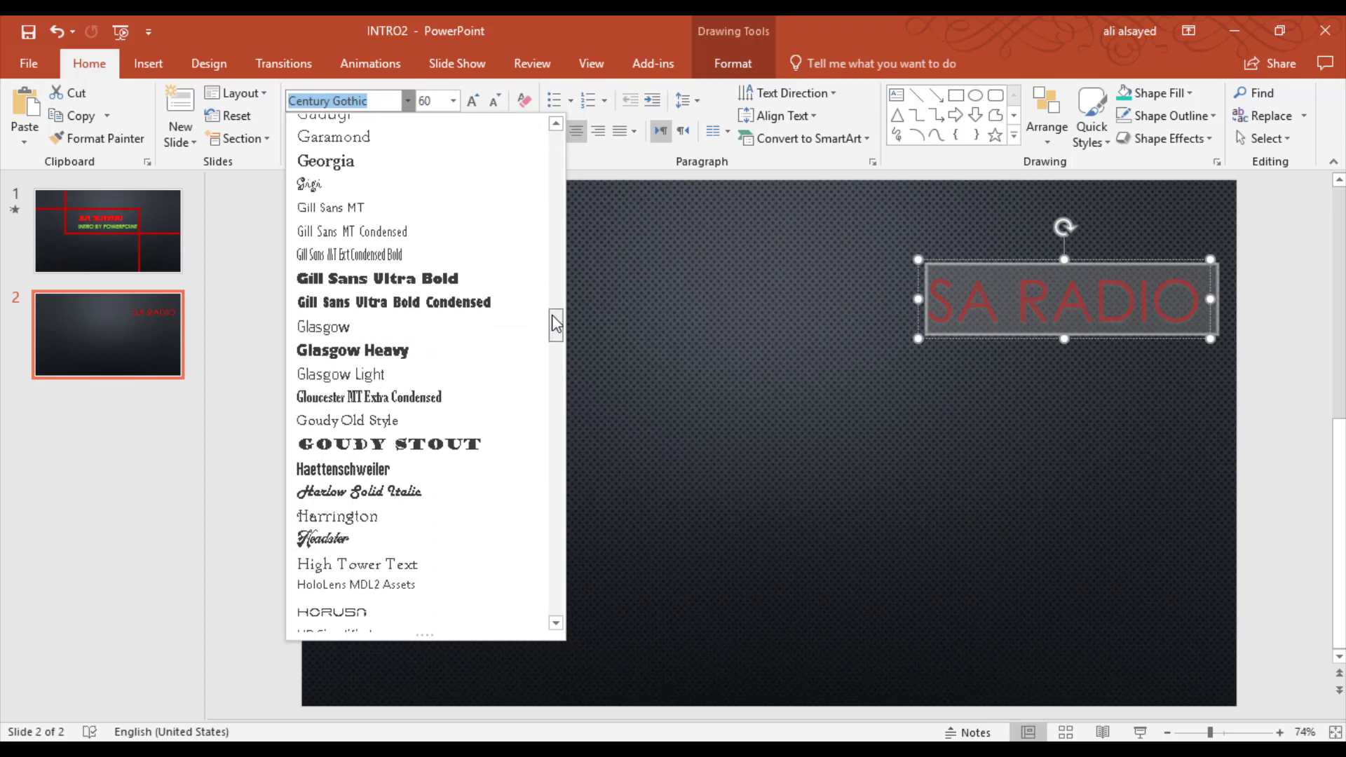
scroll(556, 324, down, 2)
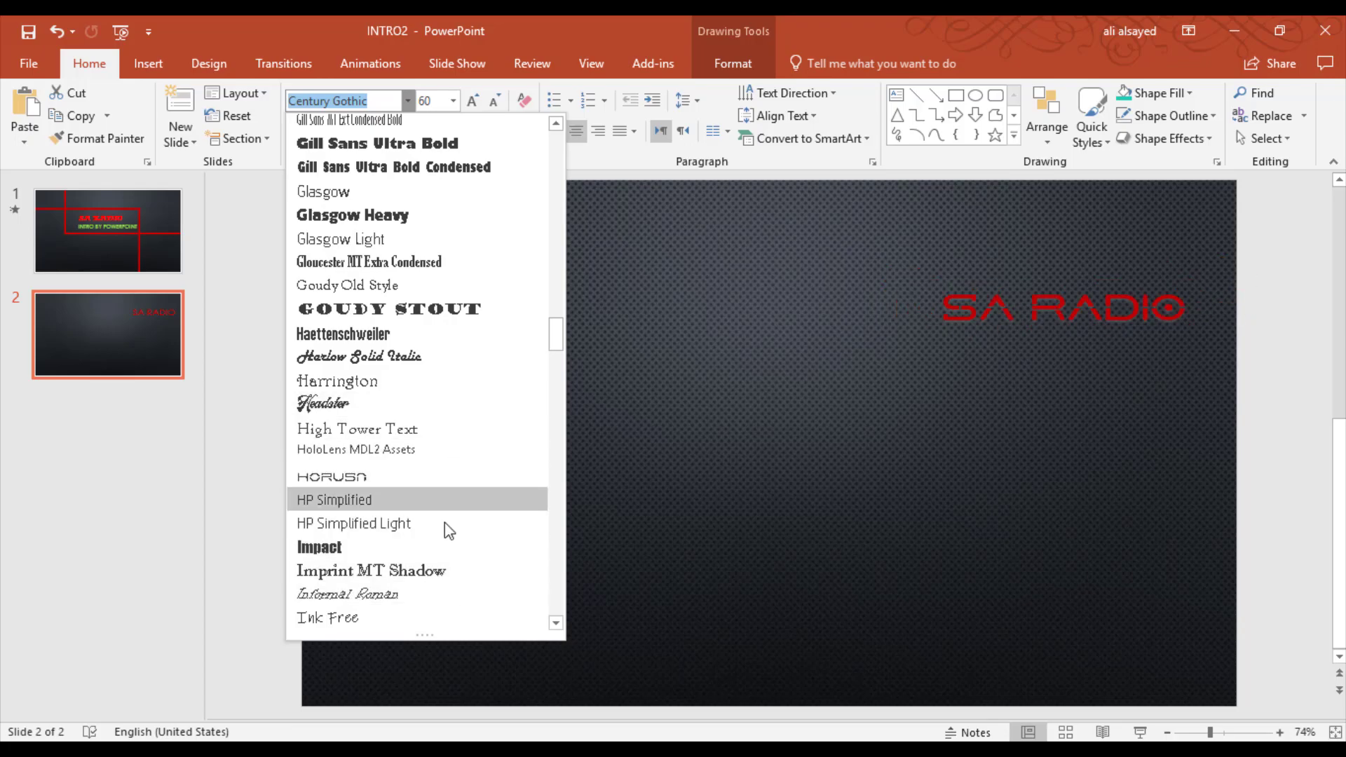
click(428, 478)
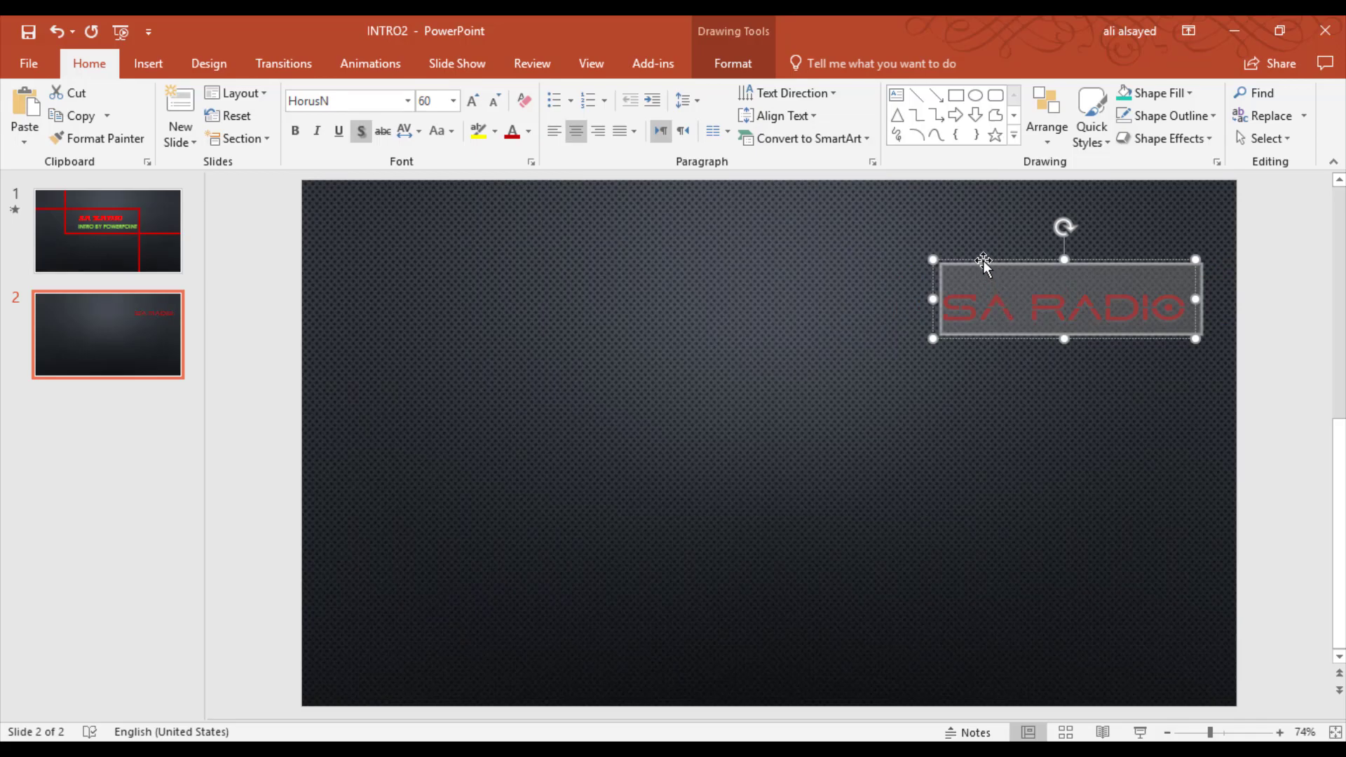
Move SA RADIO to the centre, make it bold with a shadow, and enlarge it to 80 pt.
drag(984, 261, 558, 330)
click(296, 131)
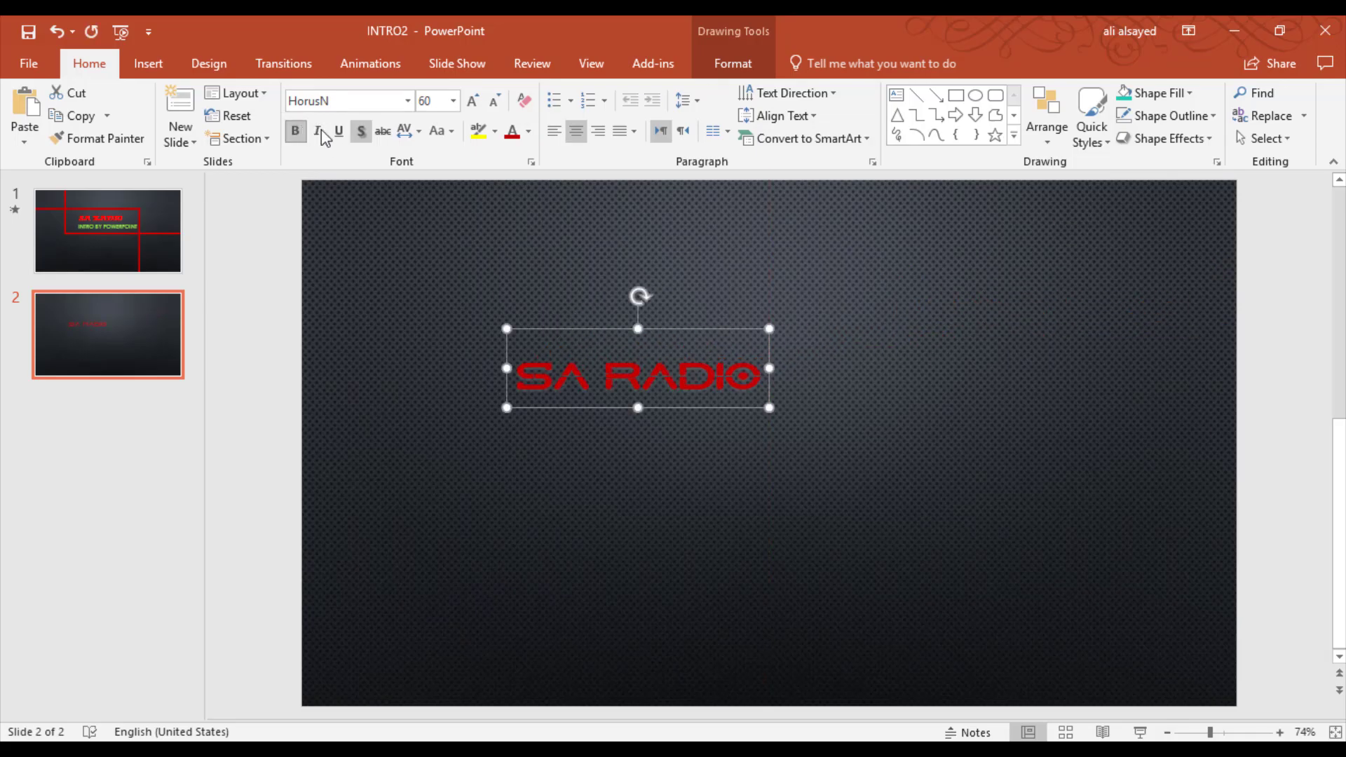
click(362, 133)
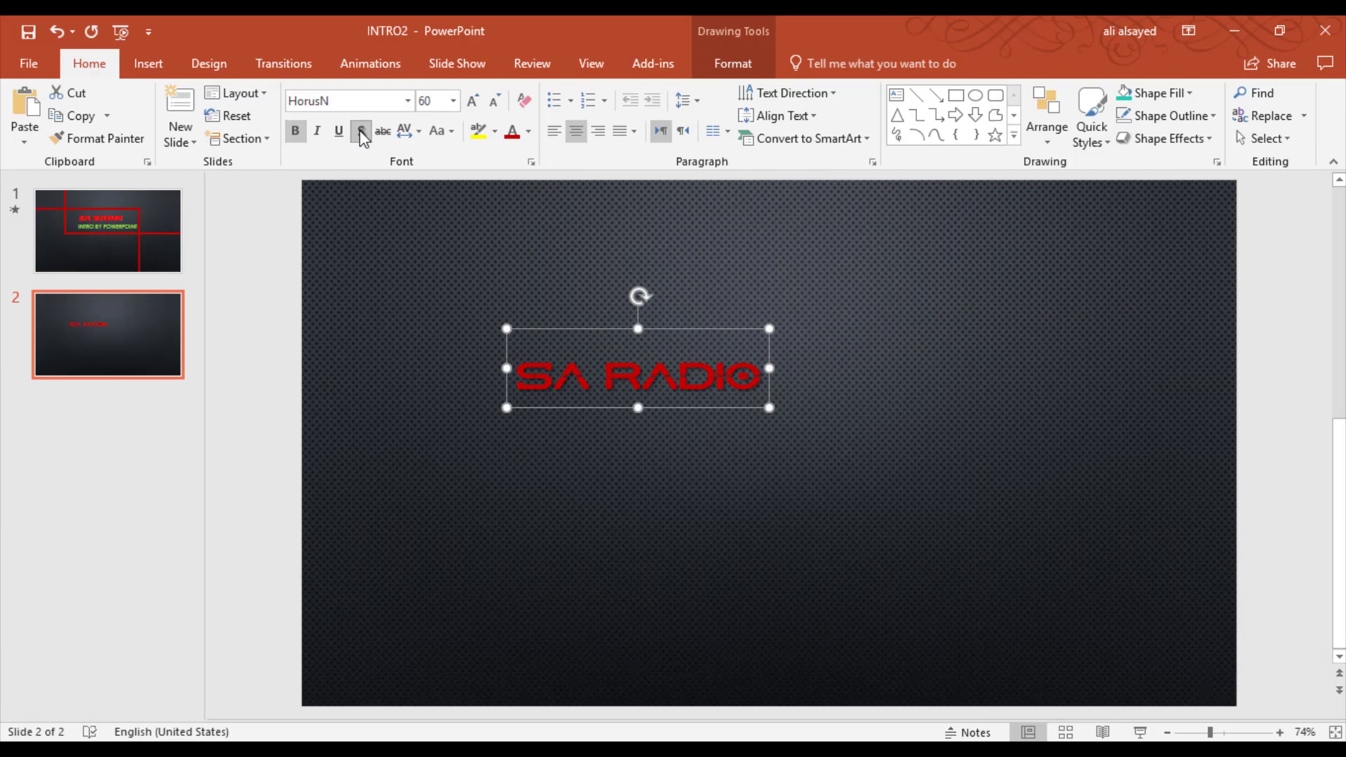
click(473, 100)
click(473, 100)
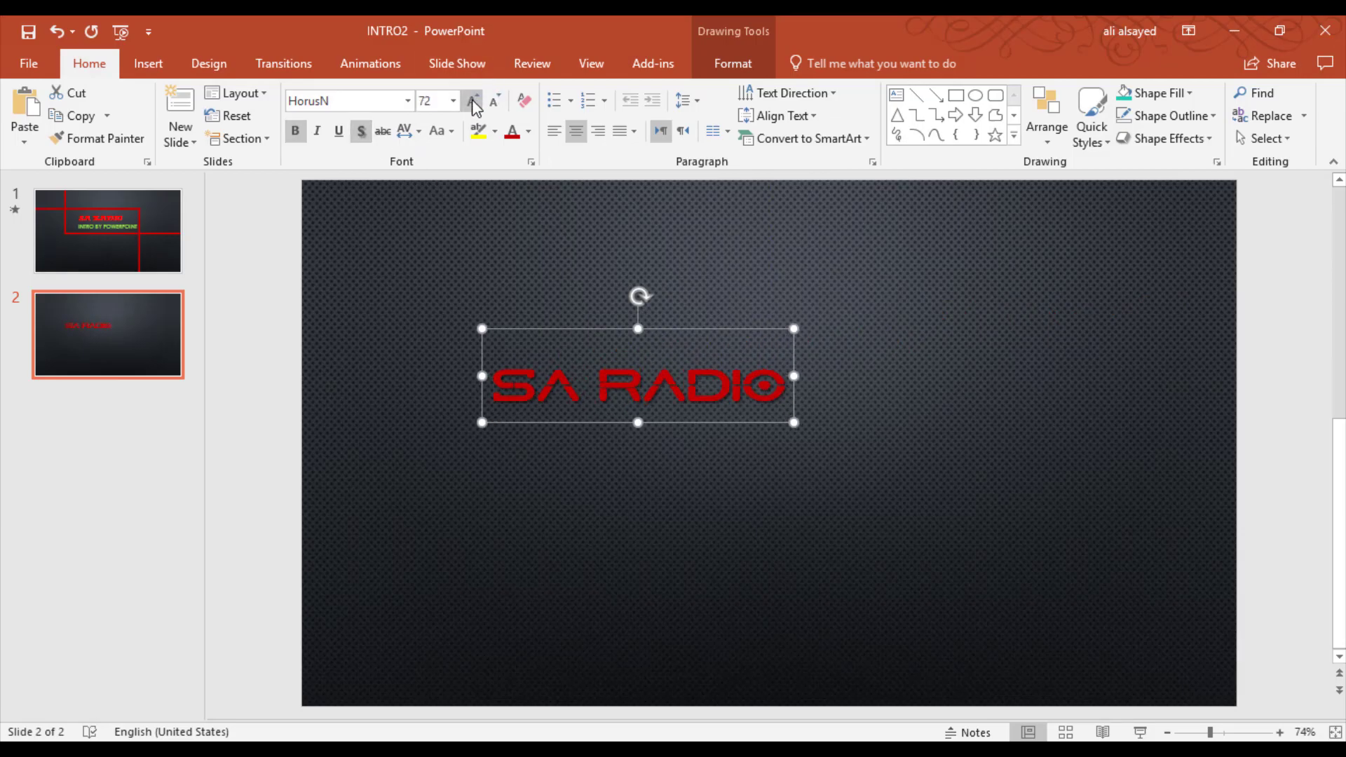
click(473, 100)
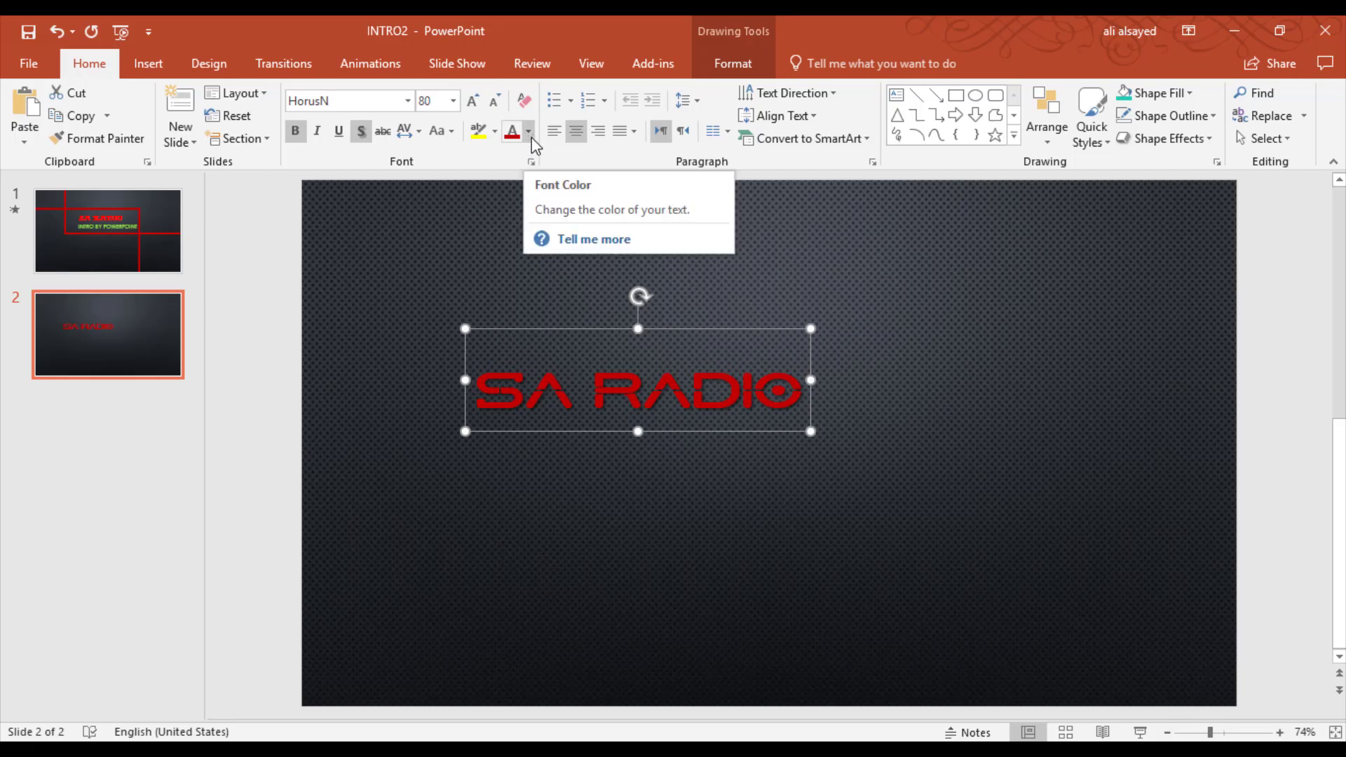
Fill SA RADIO dark red with a 2¼ pt light grey outline, centred on the slide.
click(709, 70)
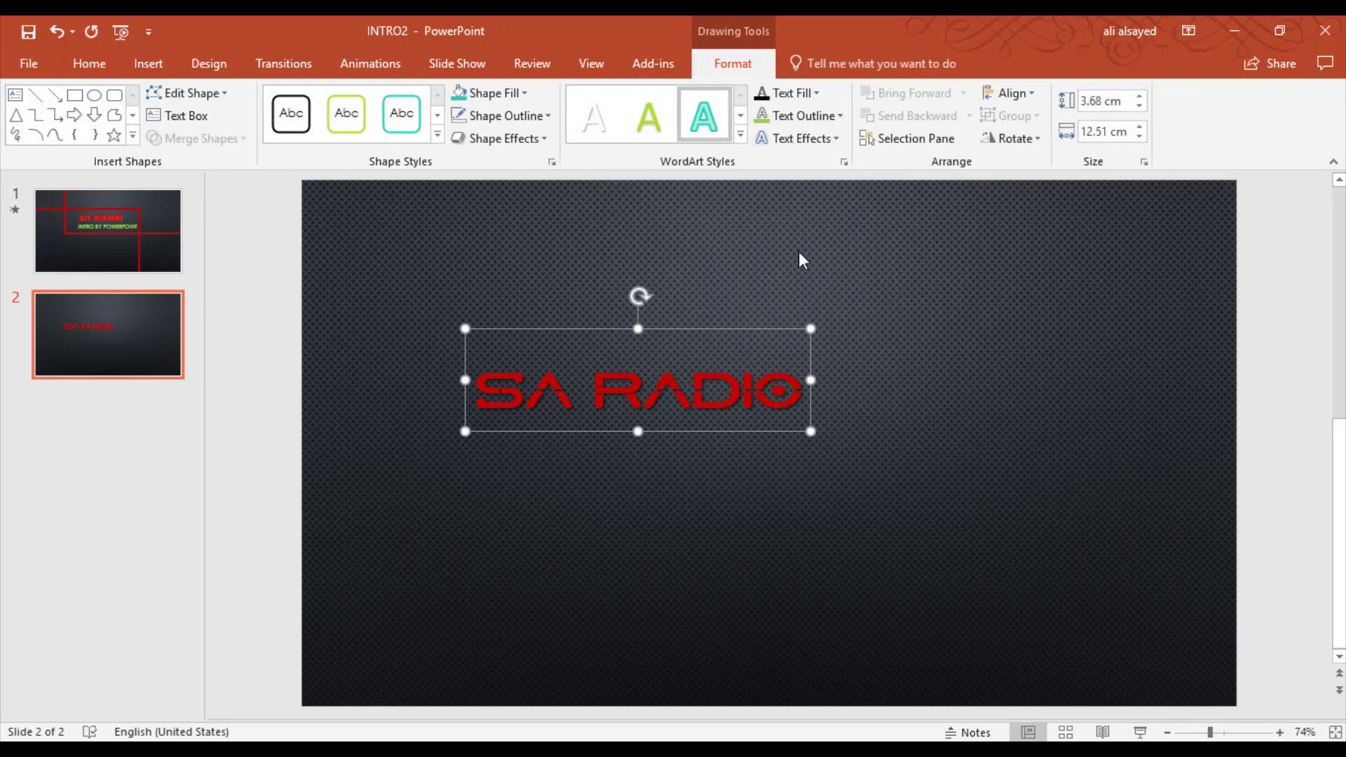
click(818, 94)
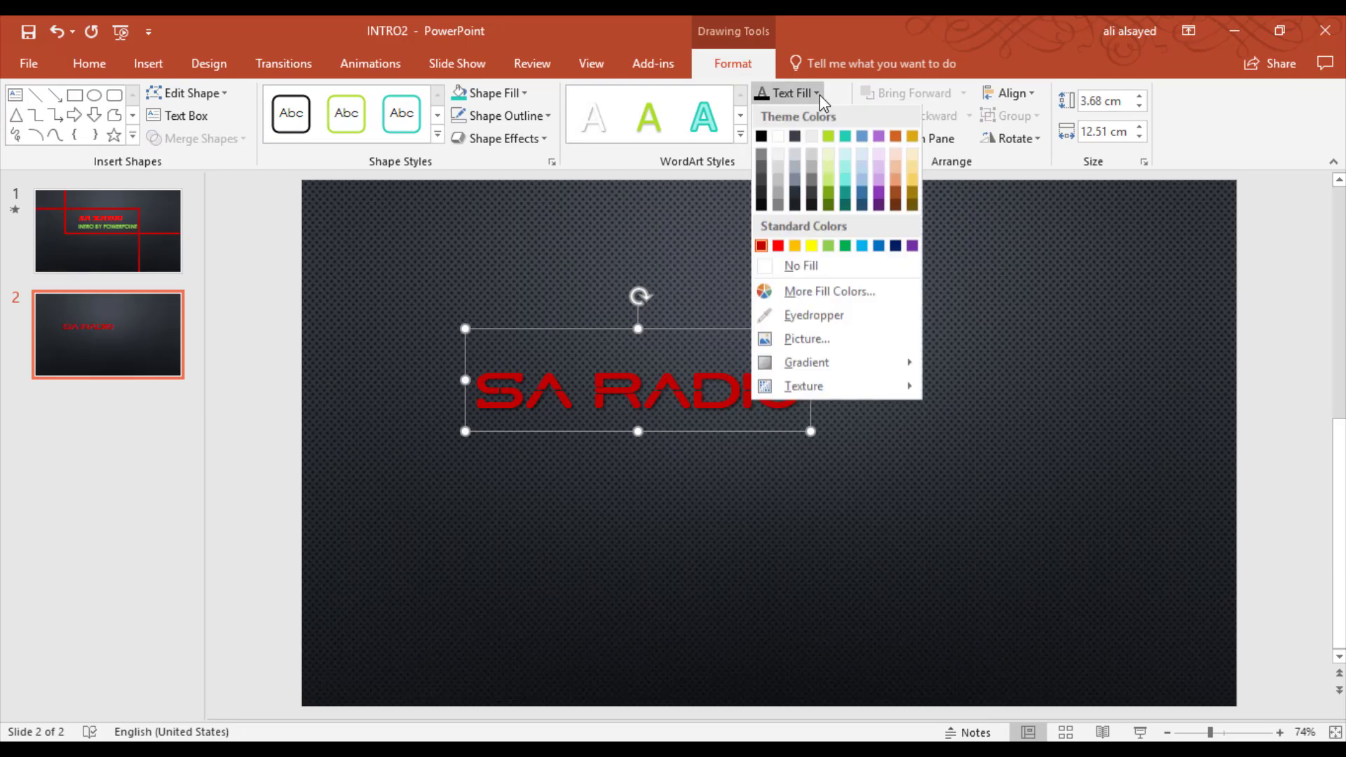
click(760, 246)
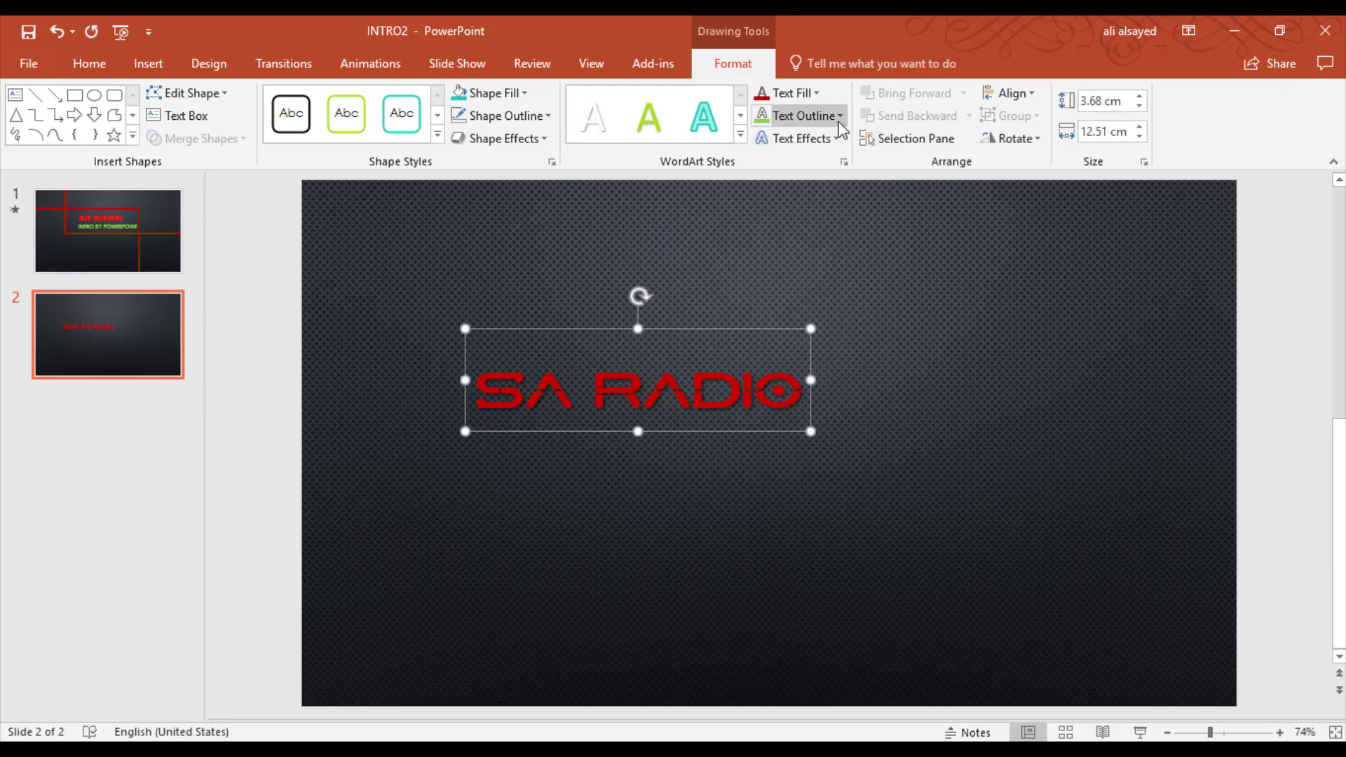
click(804, 115)
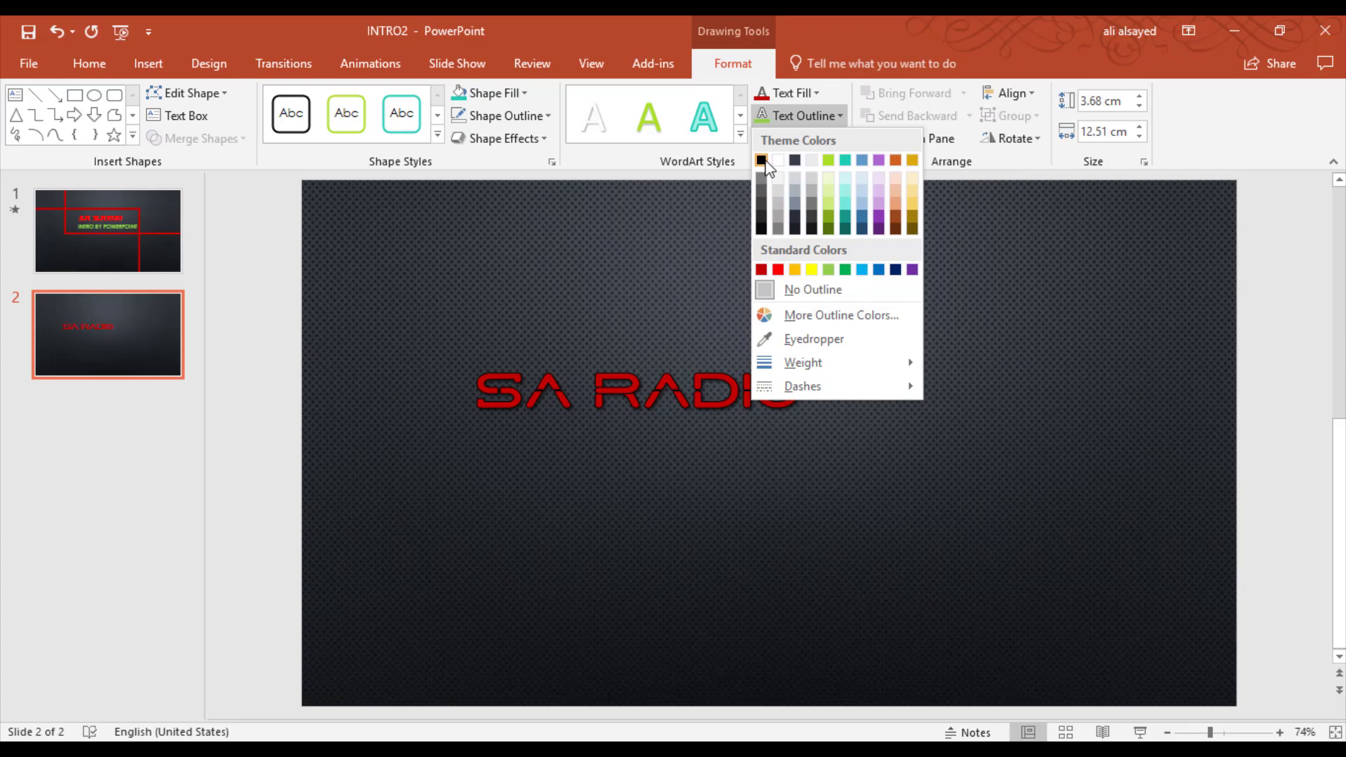
click(794, 223)
click(836, 116)
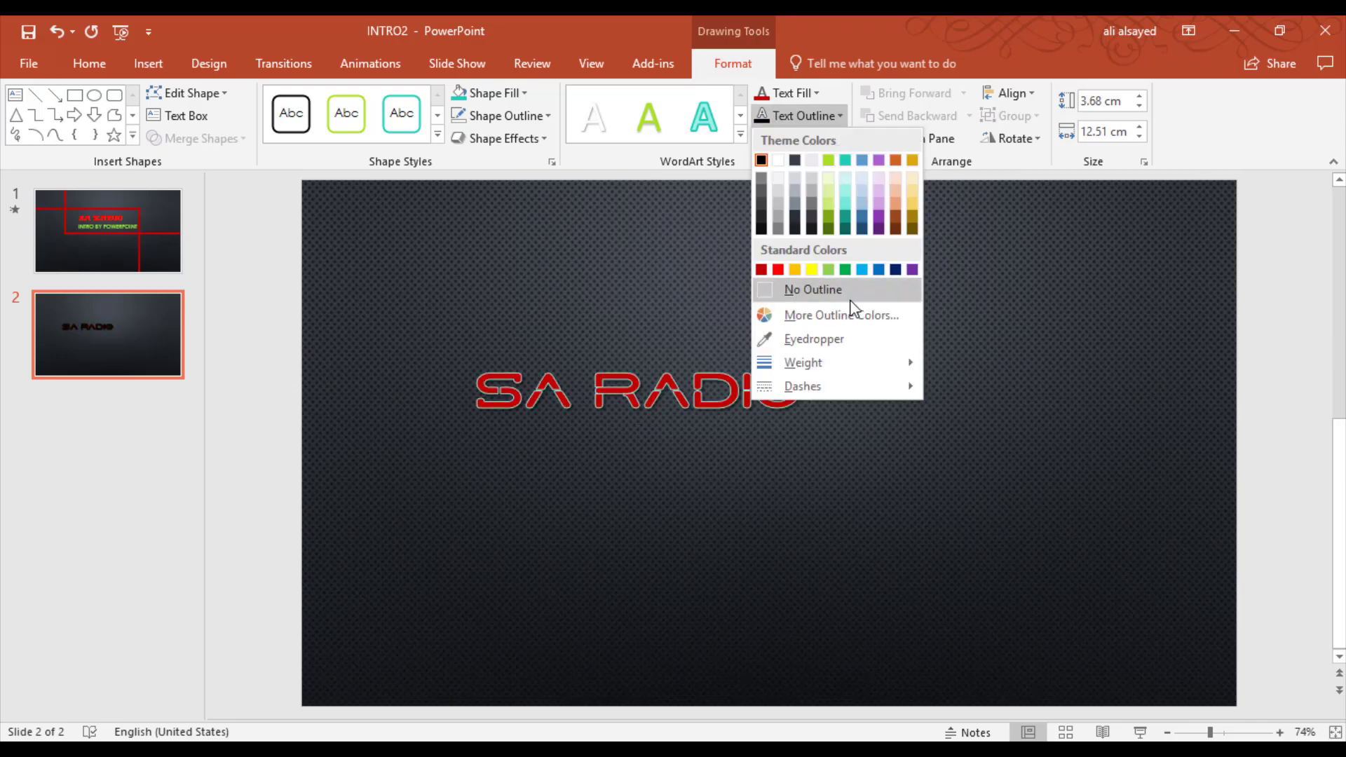
mouse_move(802, 364)
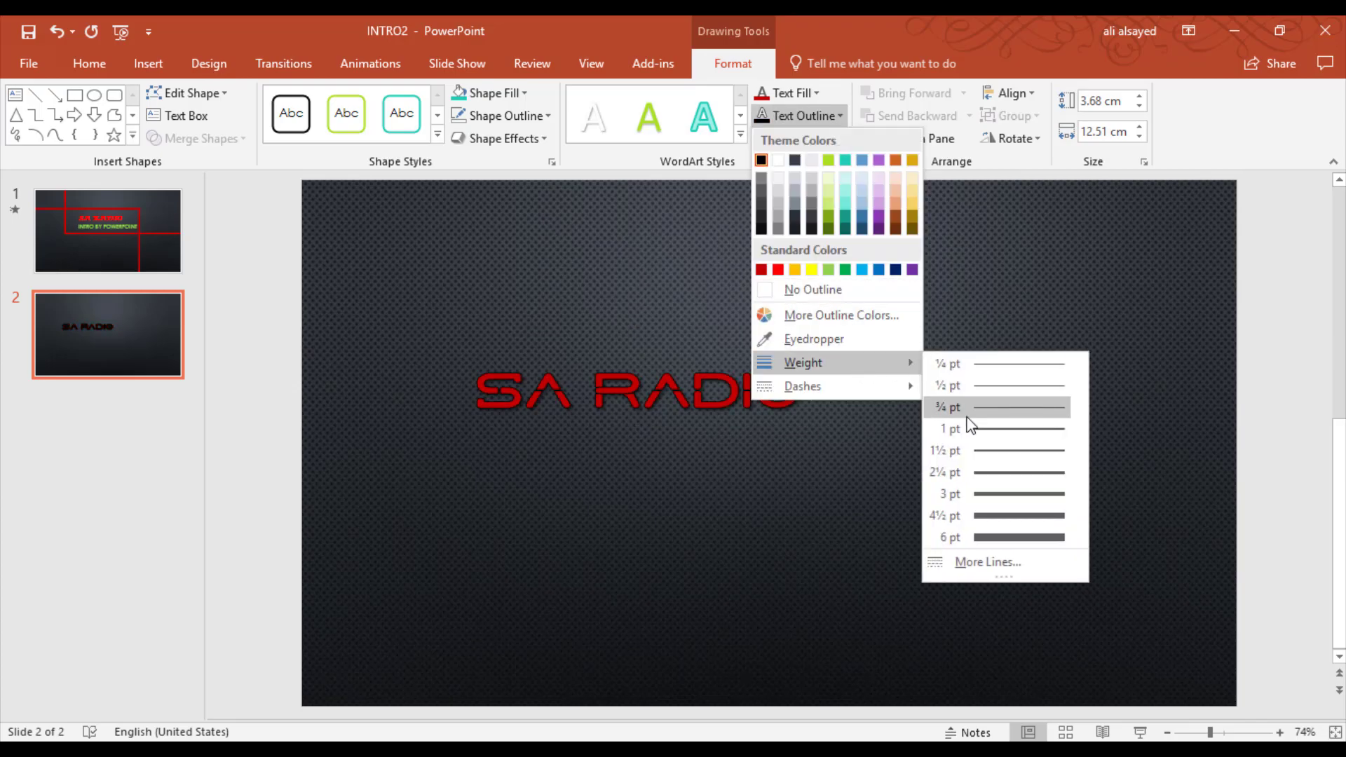
click(1002, 474)
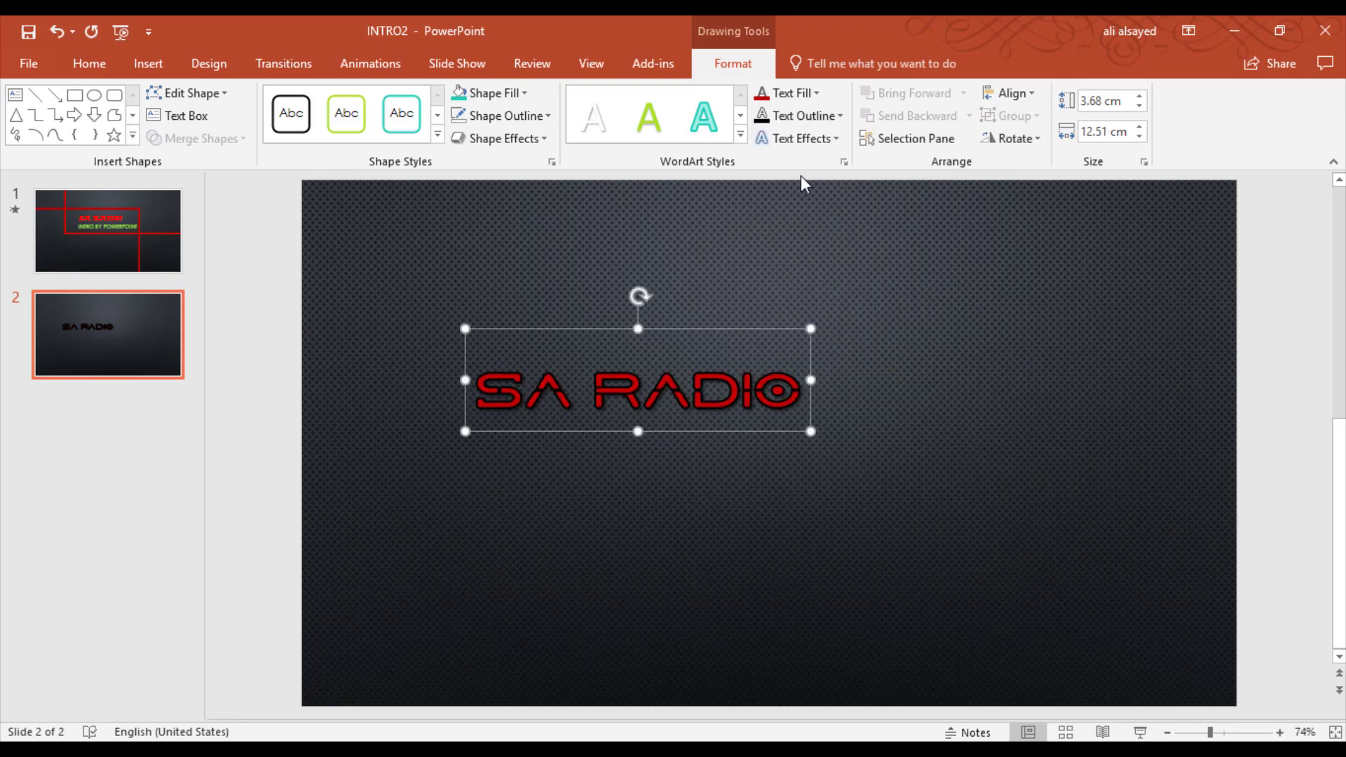
click(839, 116)
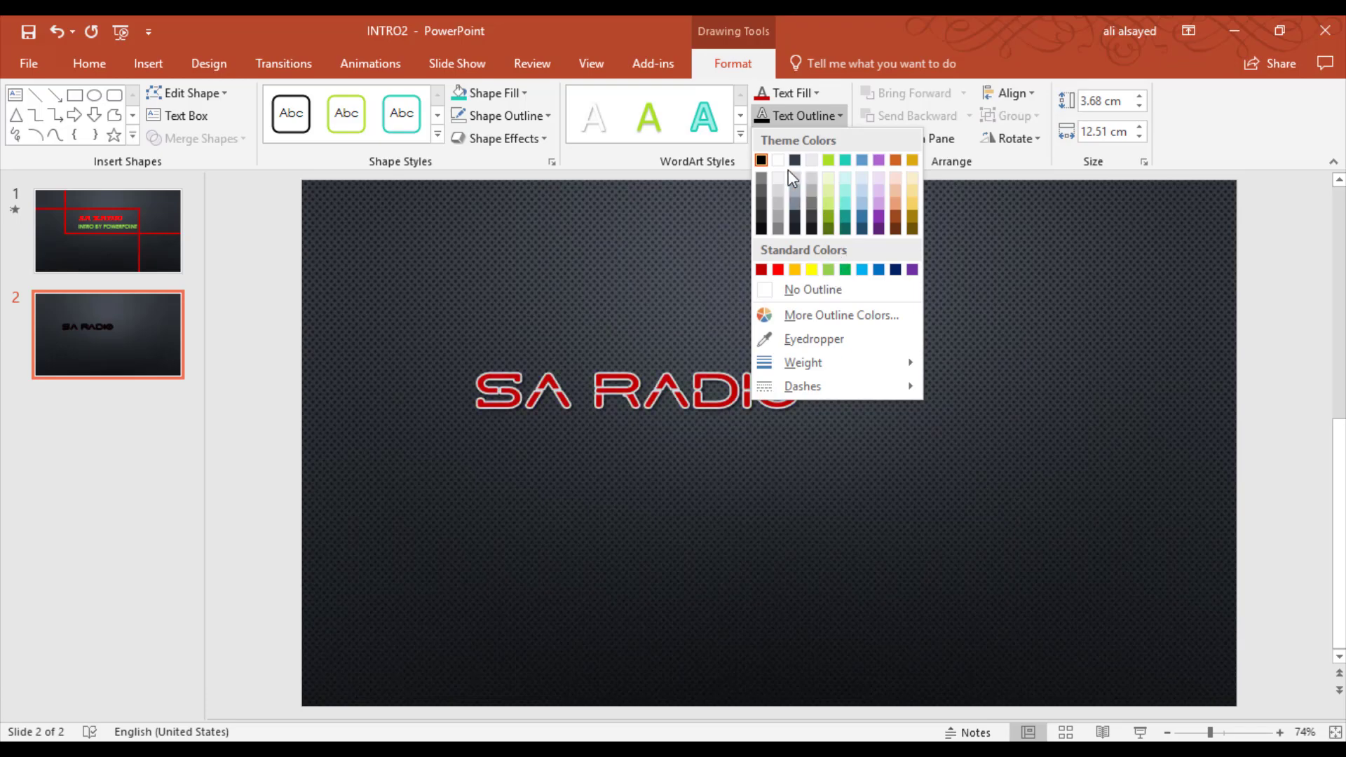
click(779, 217)
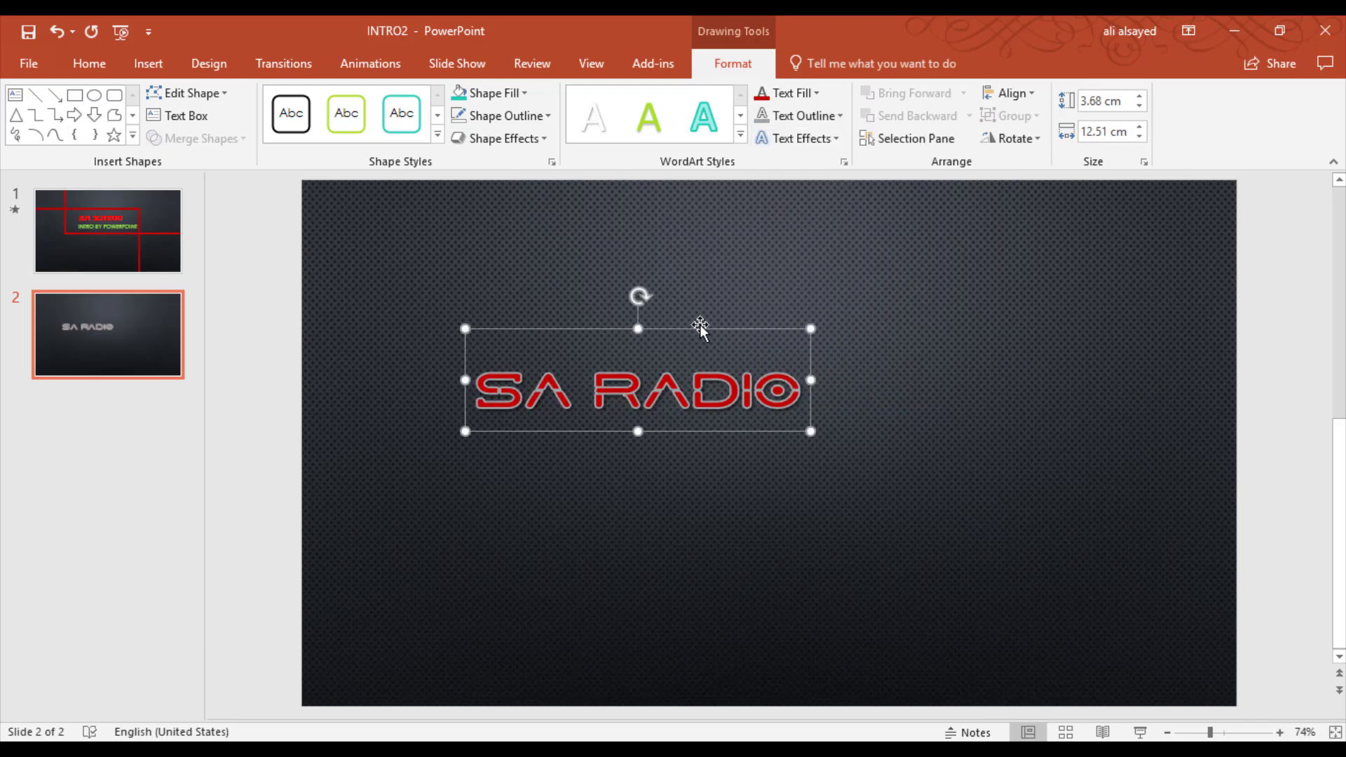
drag(700, 326, 831, 322)
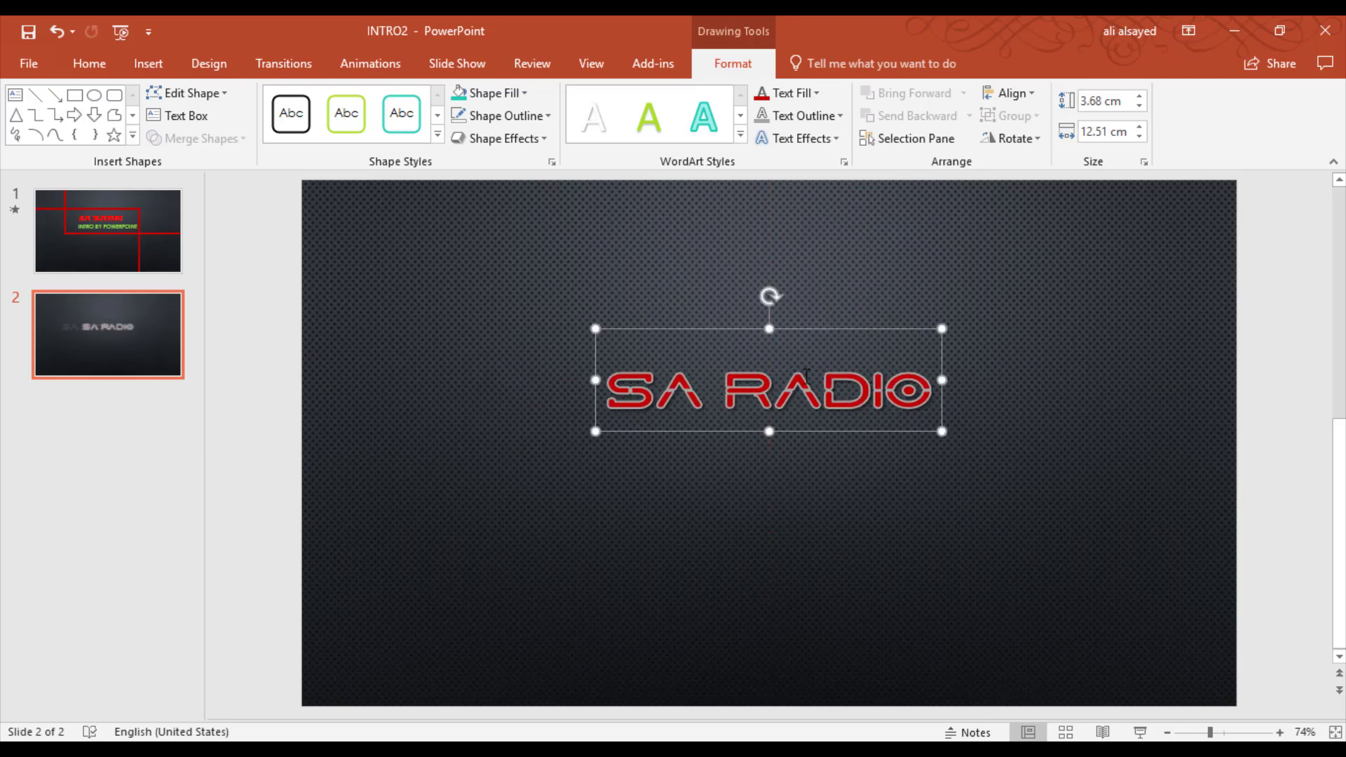
Insert a green WordArt box reading 'Intro By PowerPoint' below the title.
click(145, 65)
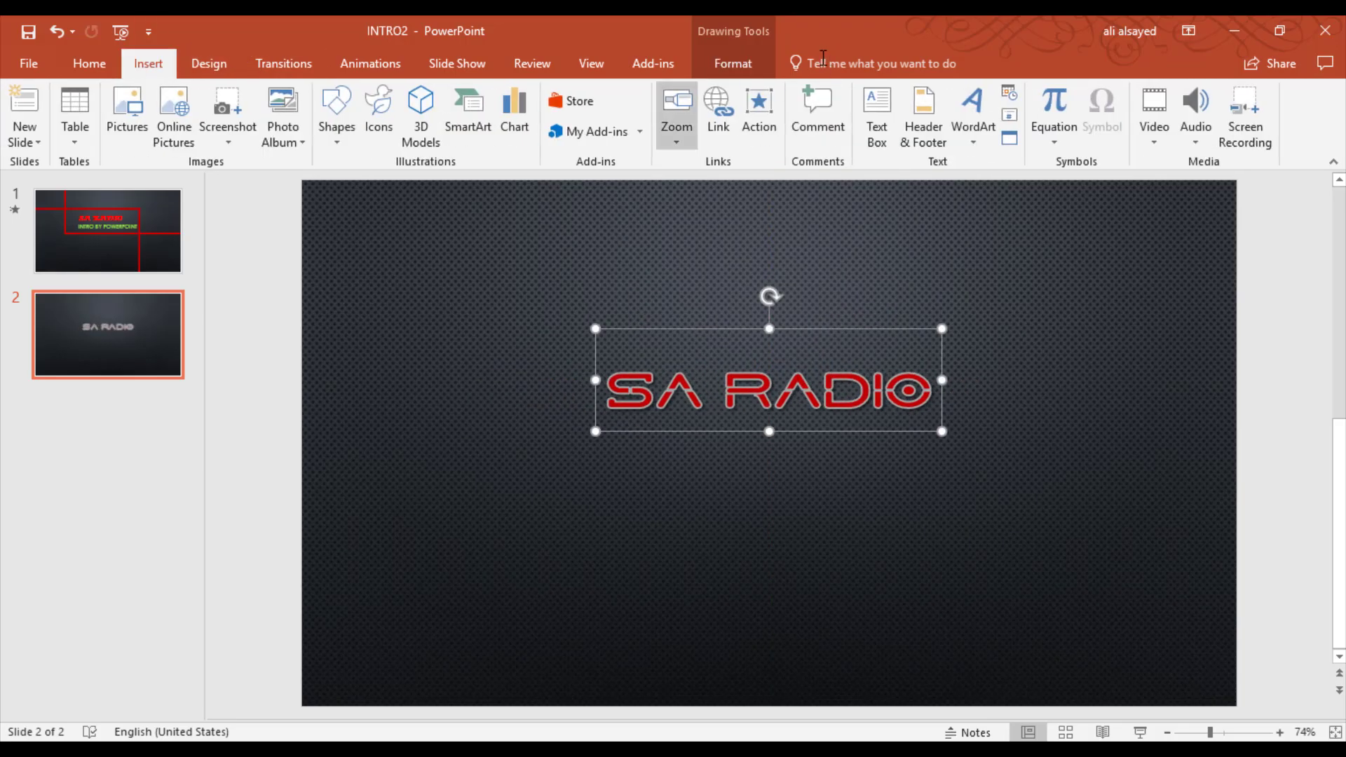
click(973, 112)
click(1033, 180)
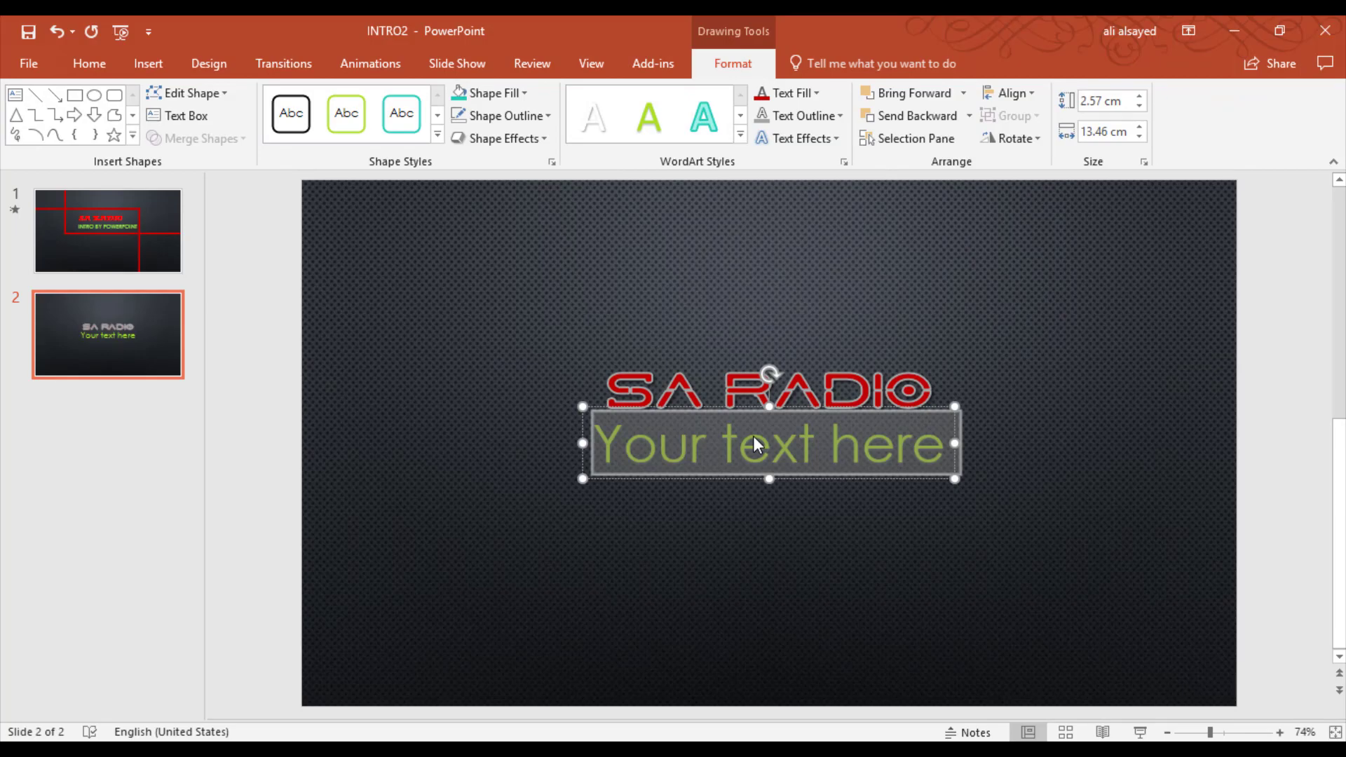
key(Delete)
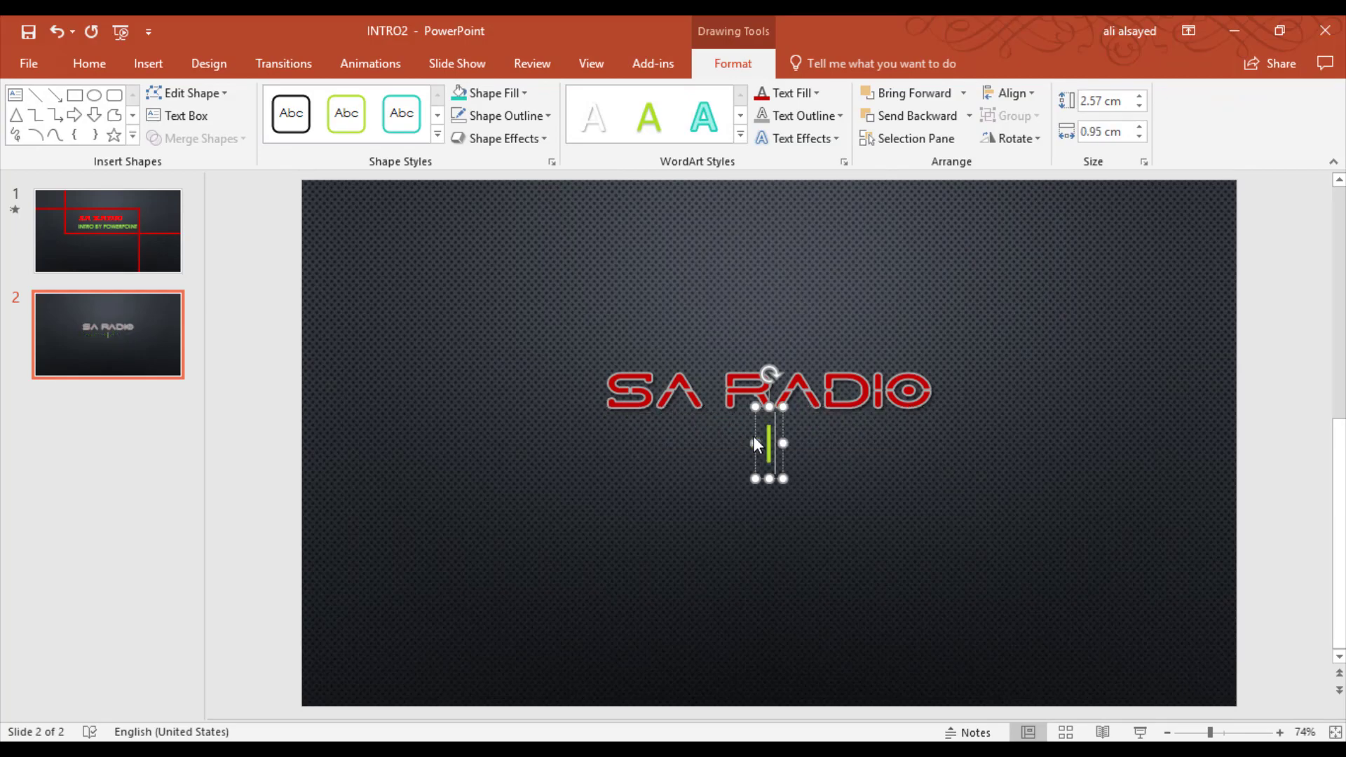
text(Int)
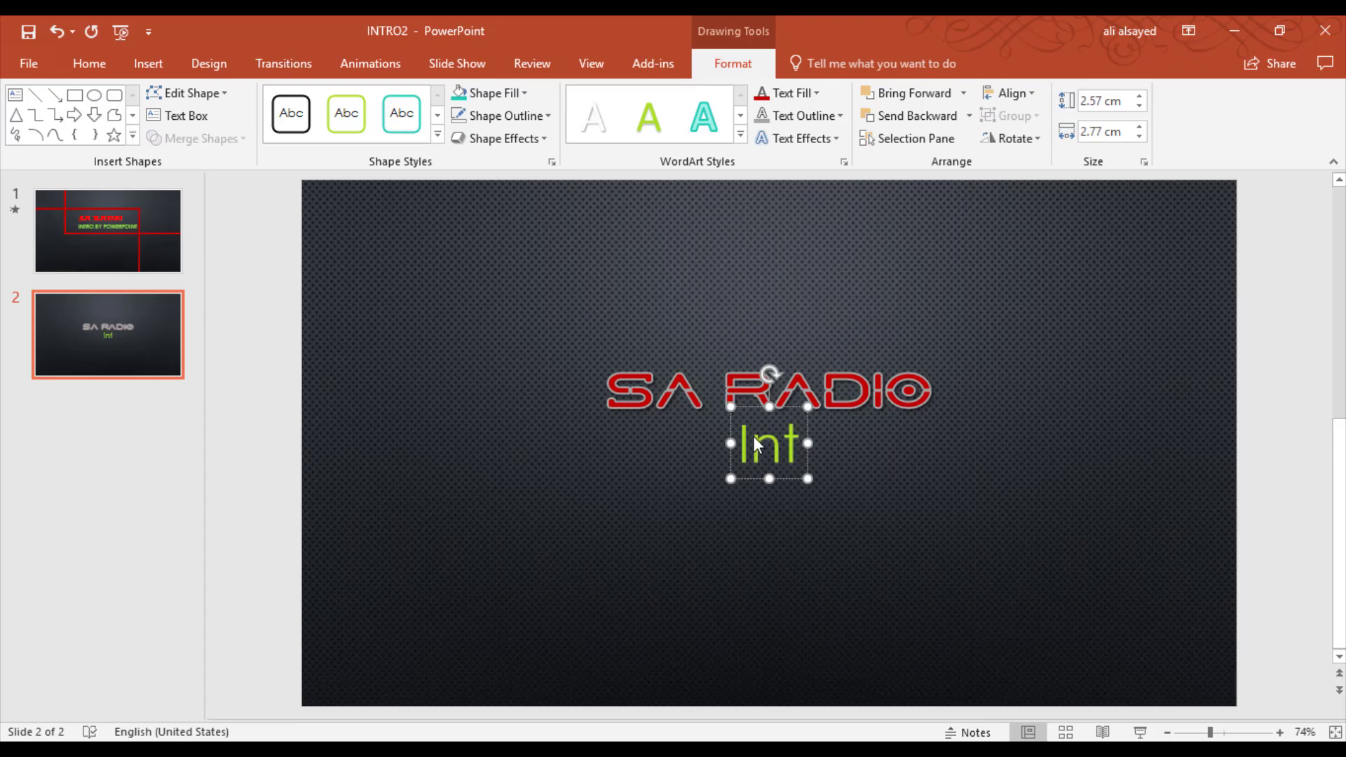
text(ro)
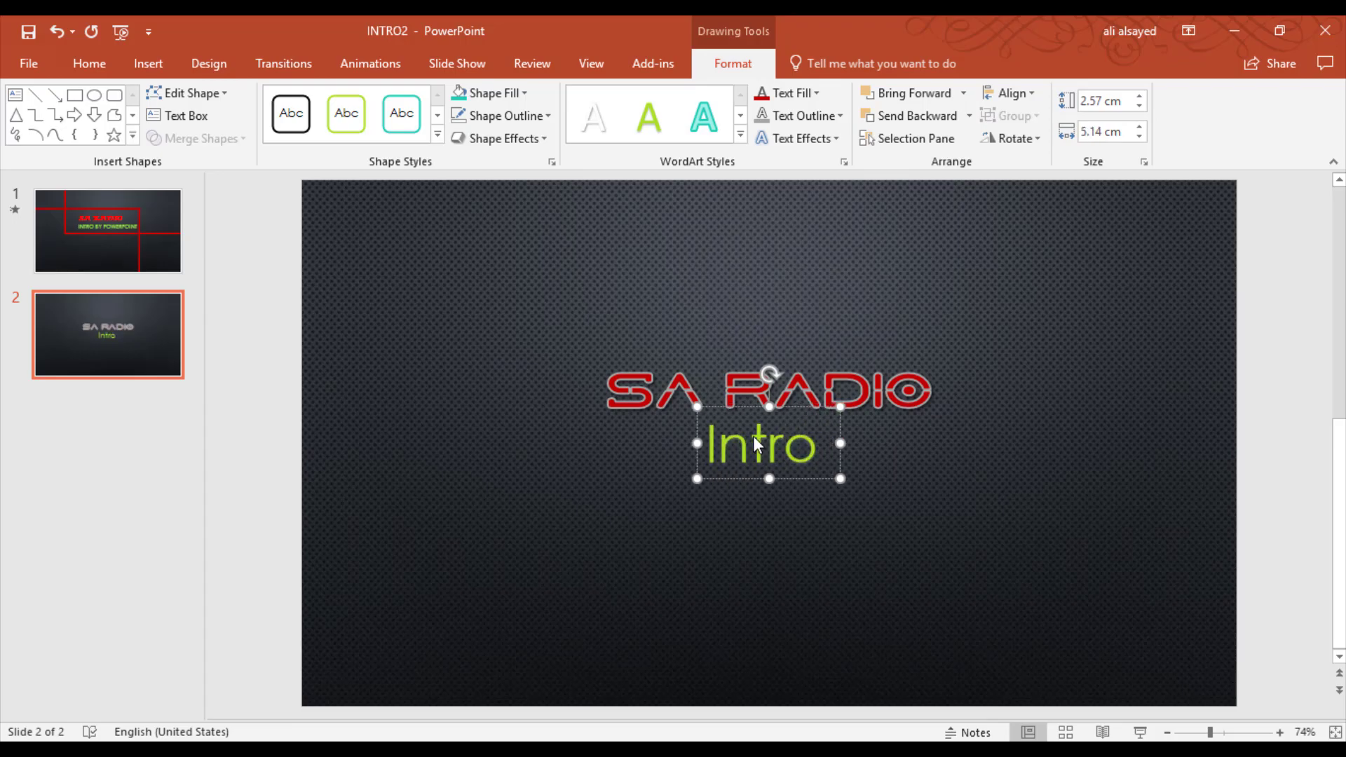
text( B)
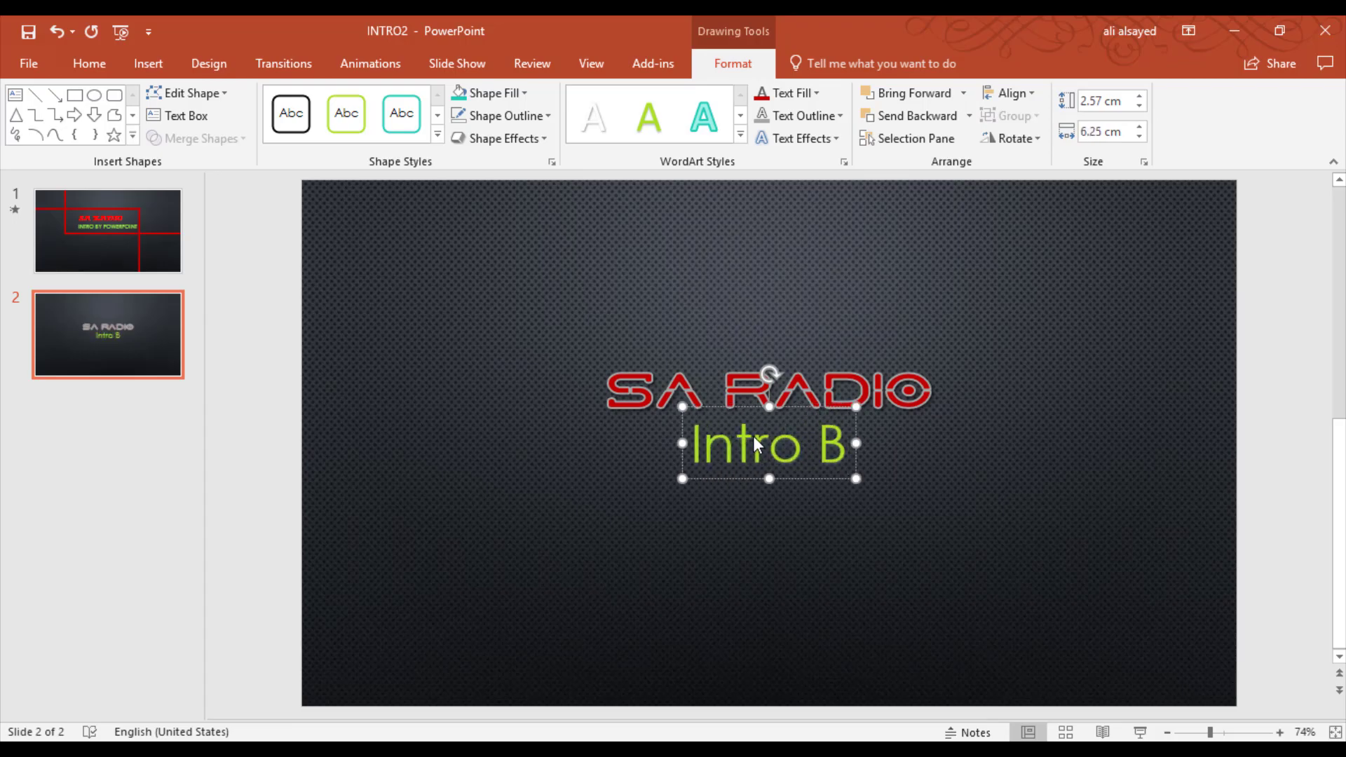
text(y )
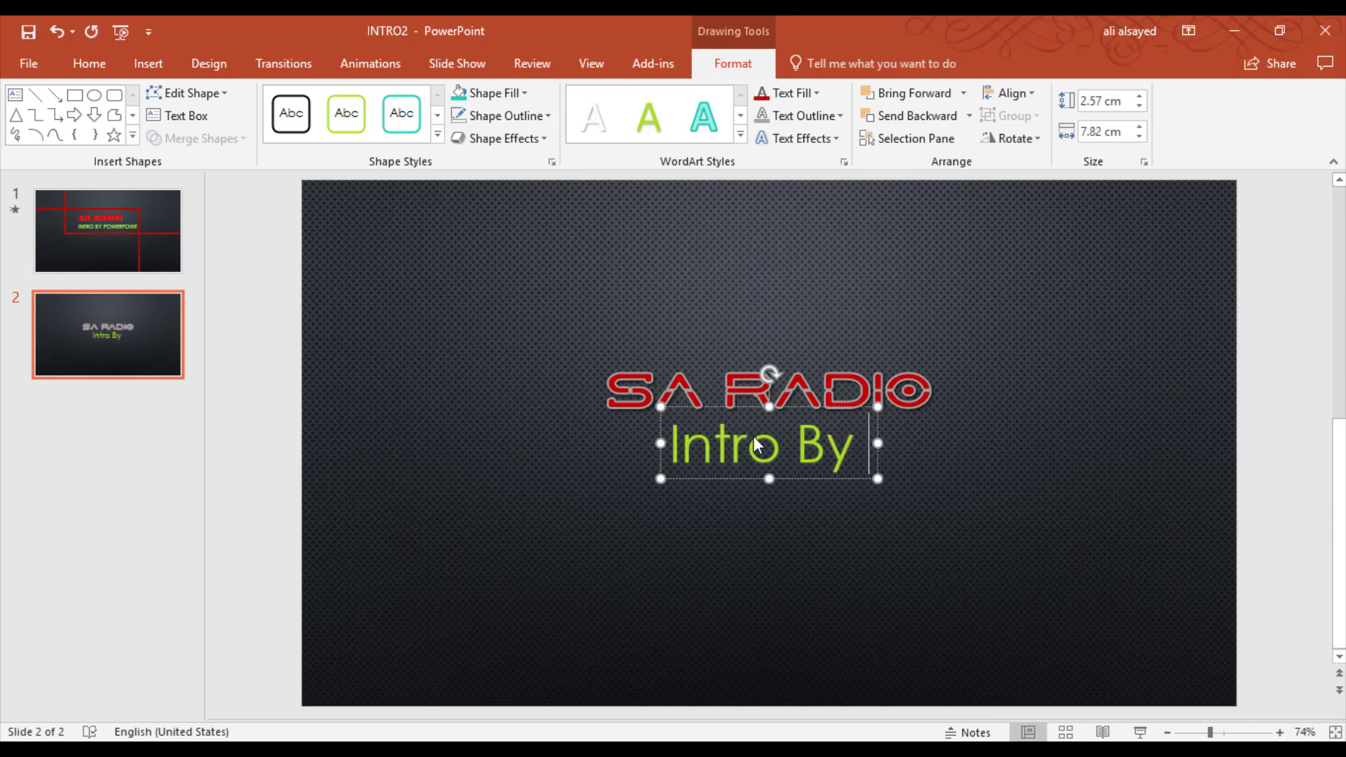
text(po)
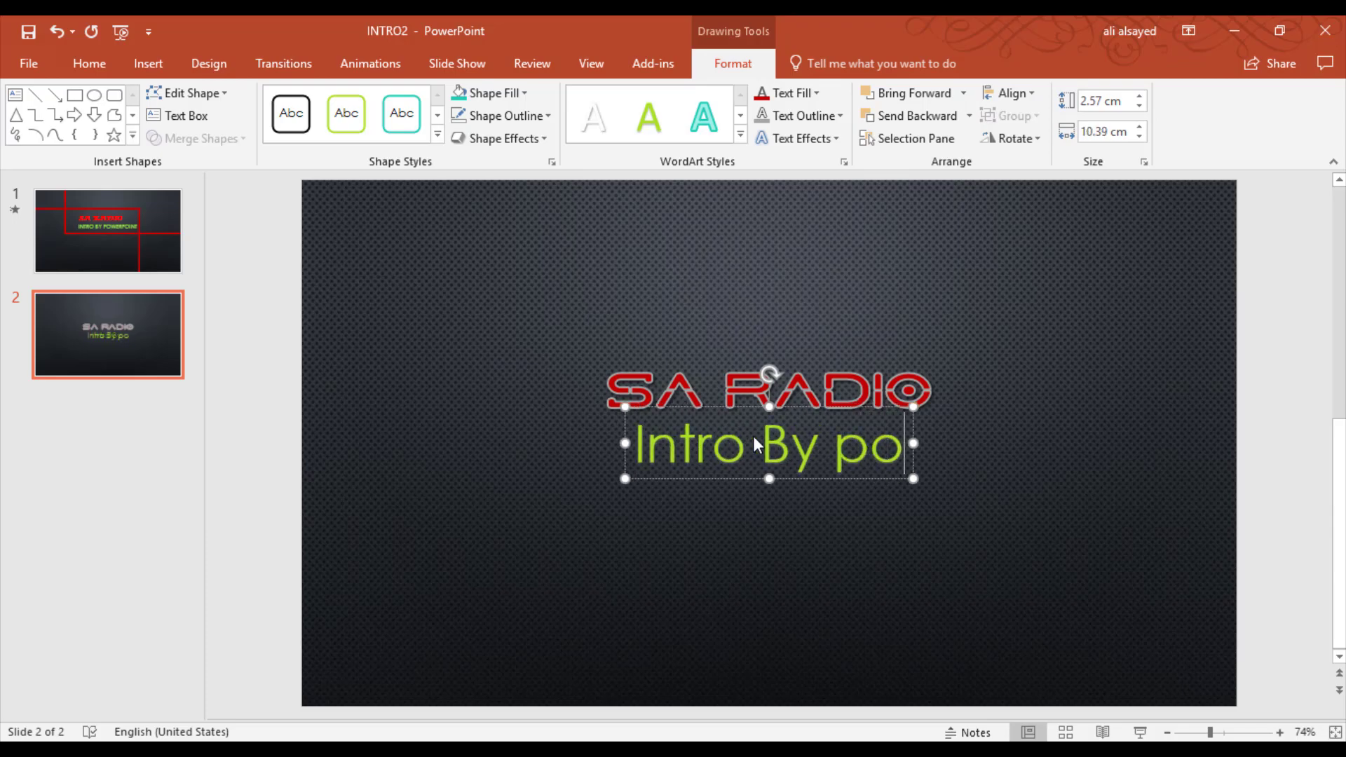
key(BackSpace)
key(BackSpace)
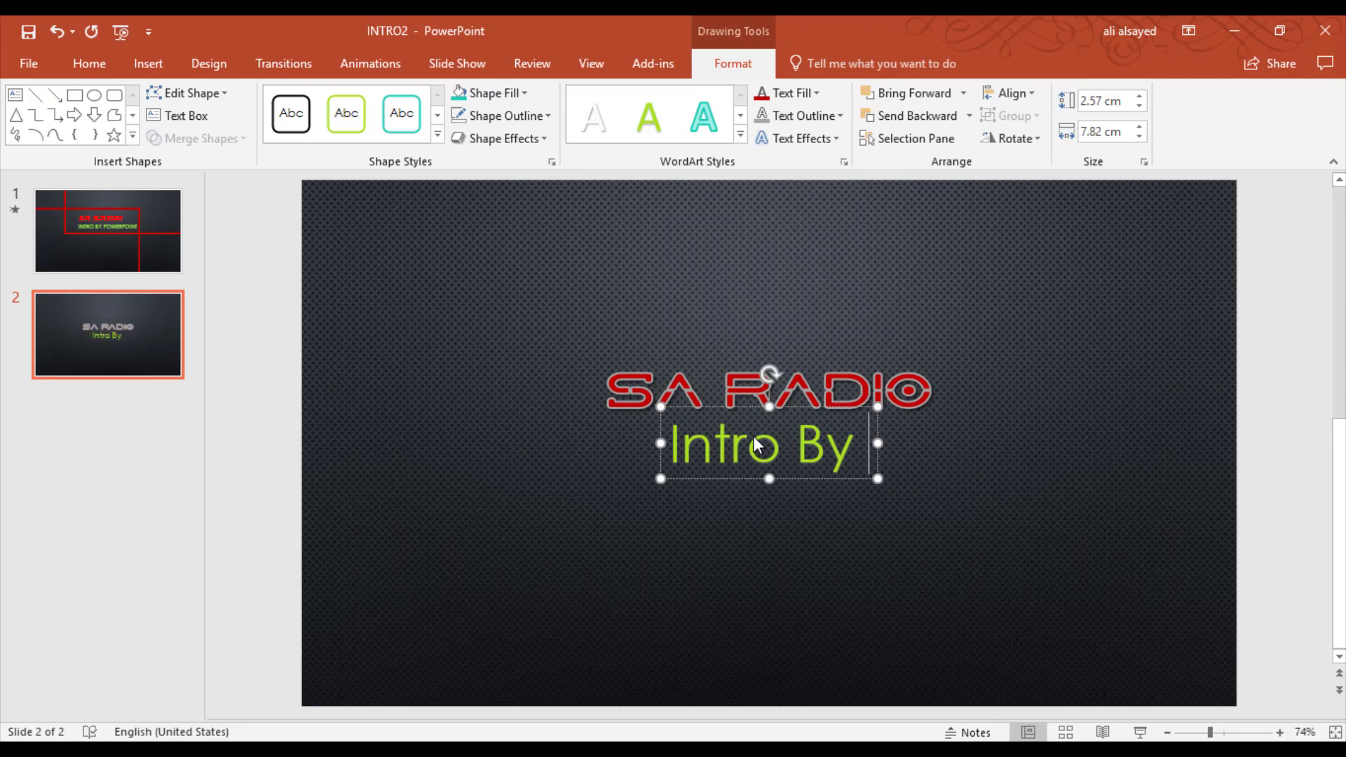
text(Power)
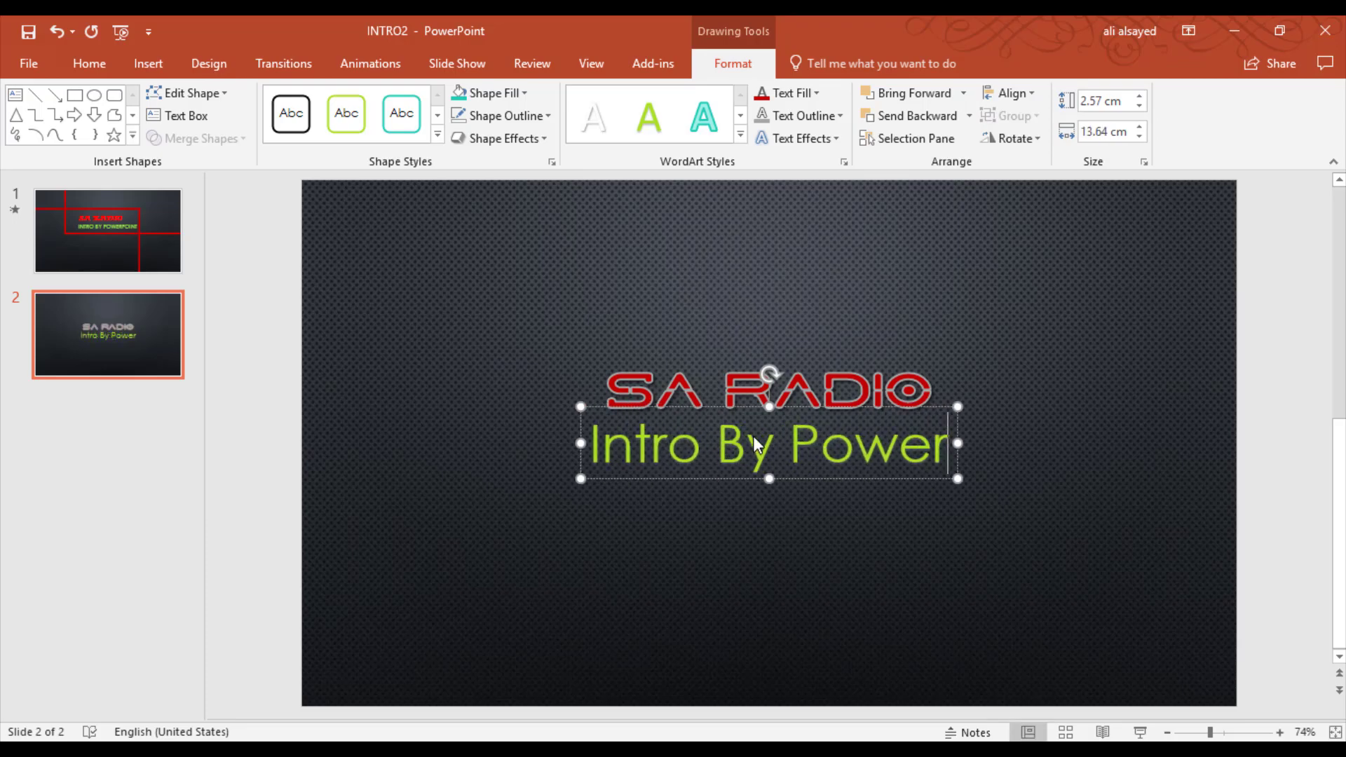
text(Poin)
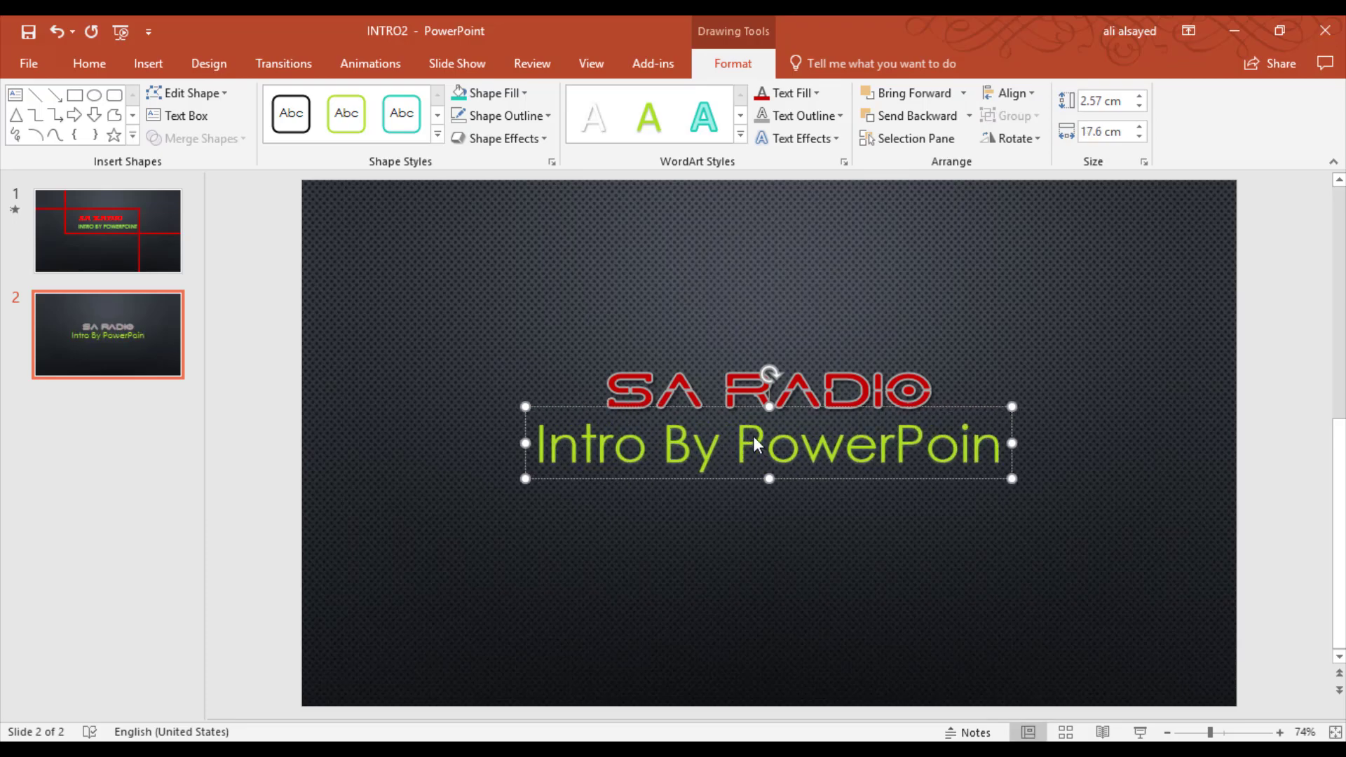
text(t)
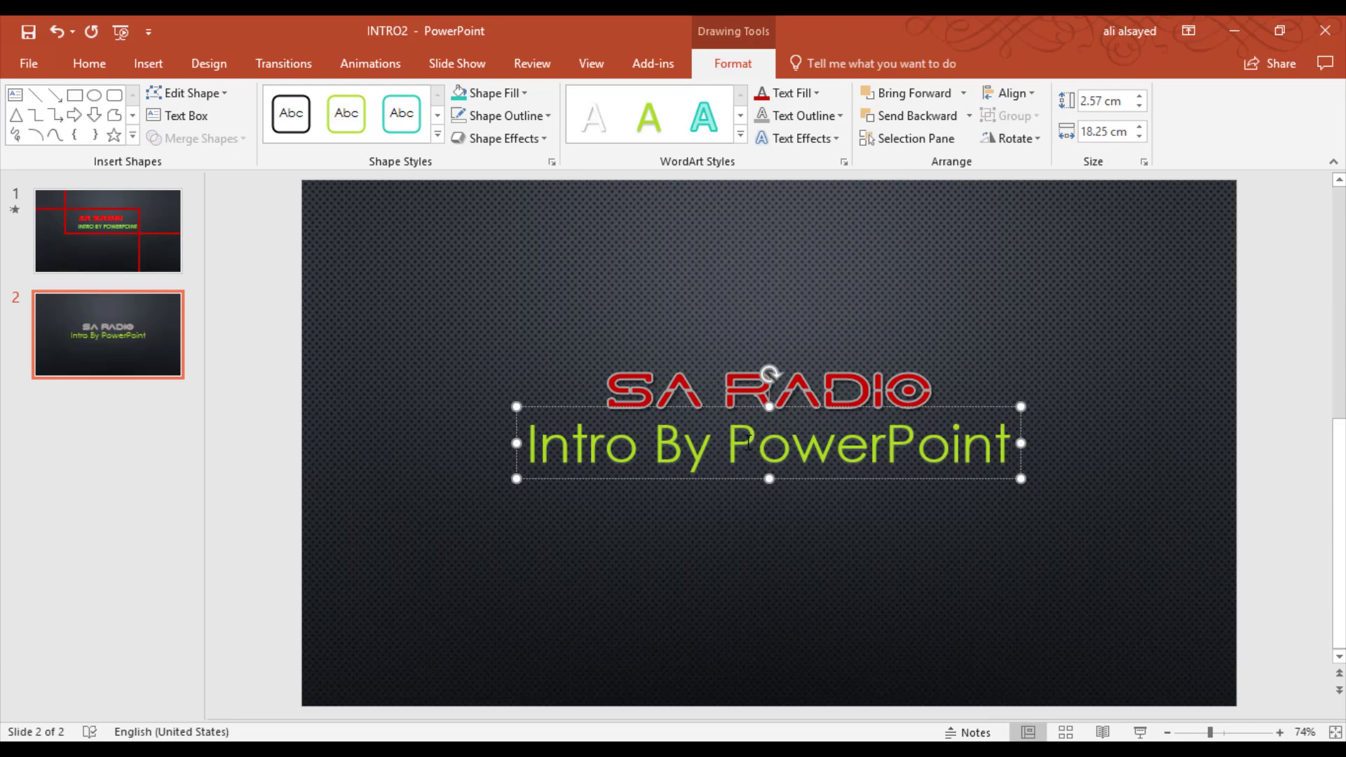
triple_click(753, 436)
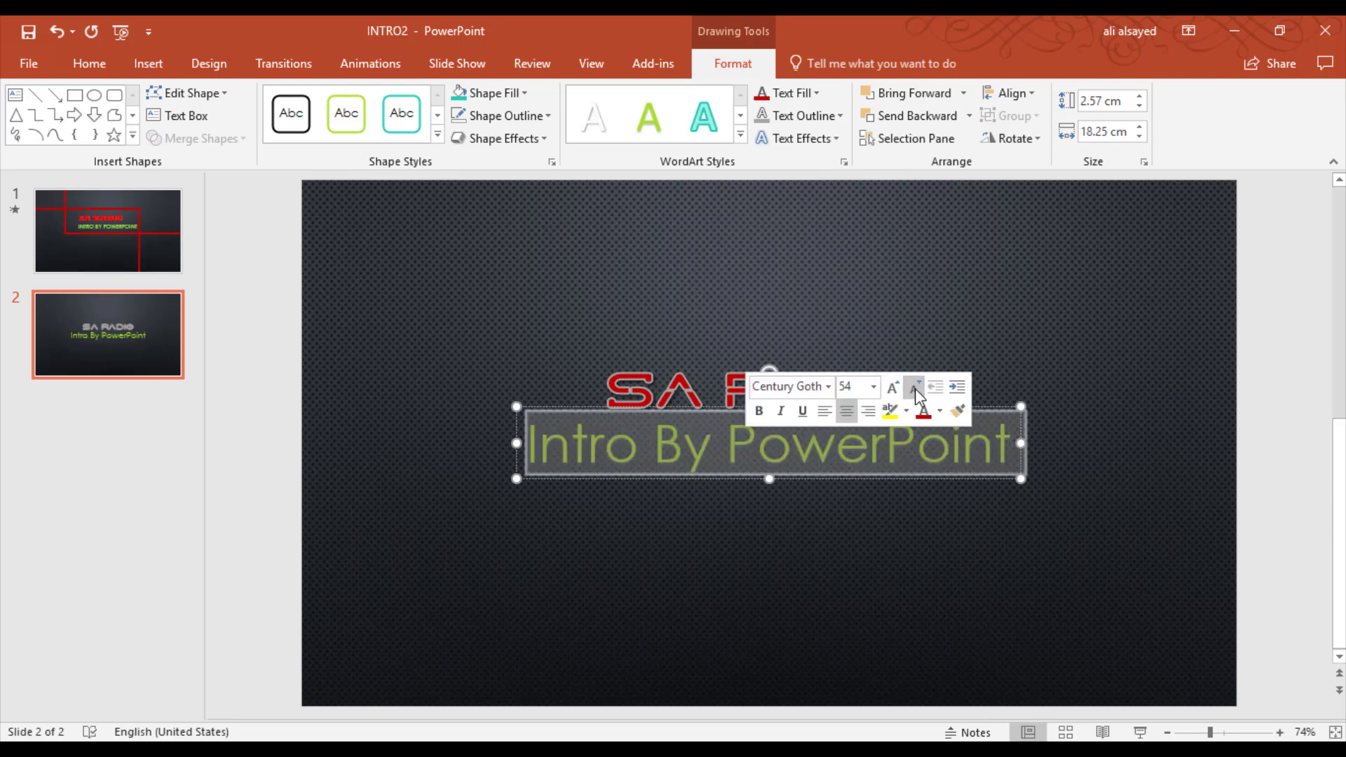
Shrink the subtitle, apply the HorusN font, and resize its box.
click(912, 388)
click(913, 388)
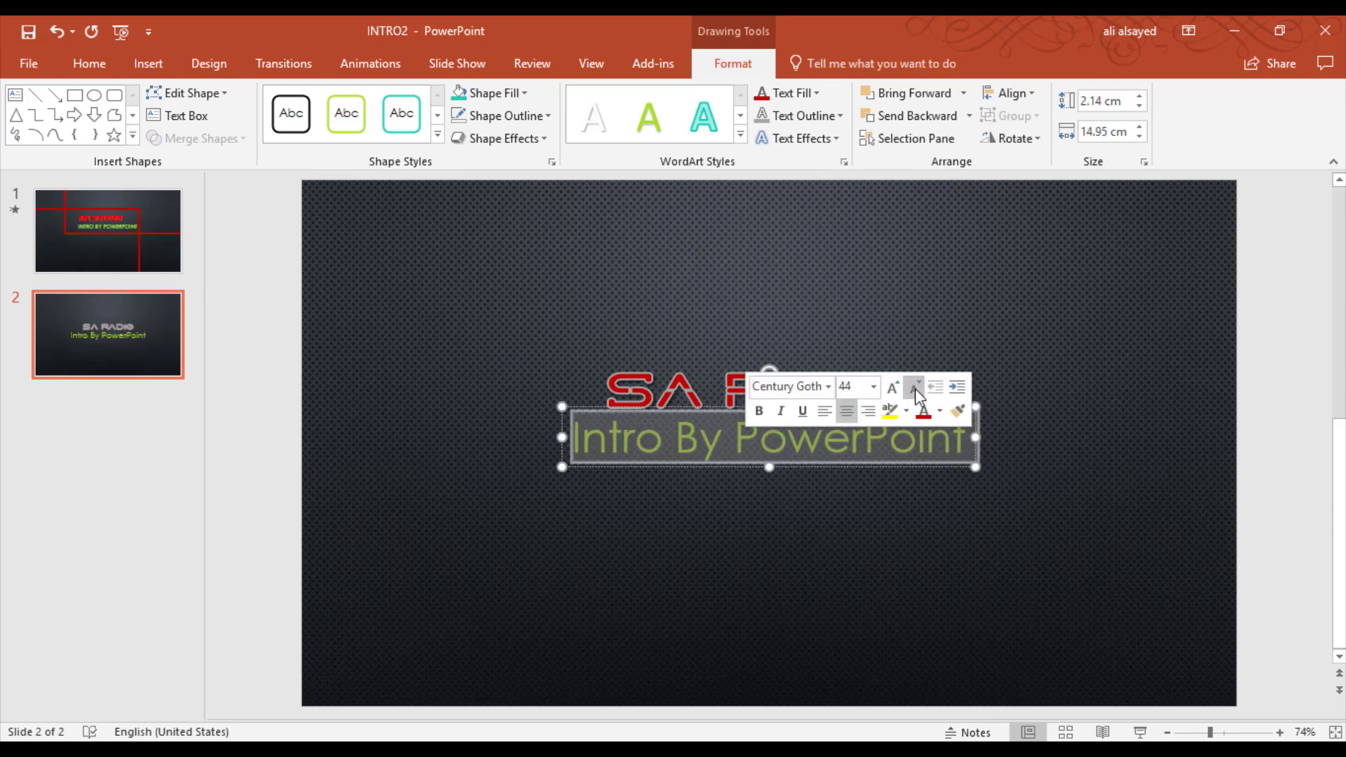
click(112, 69)
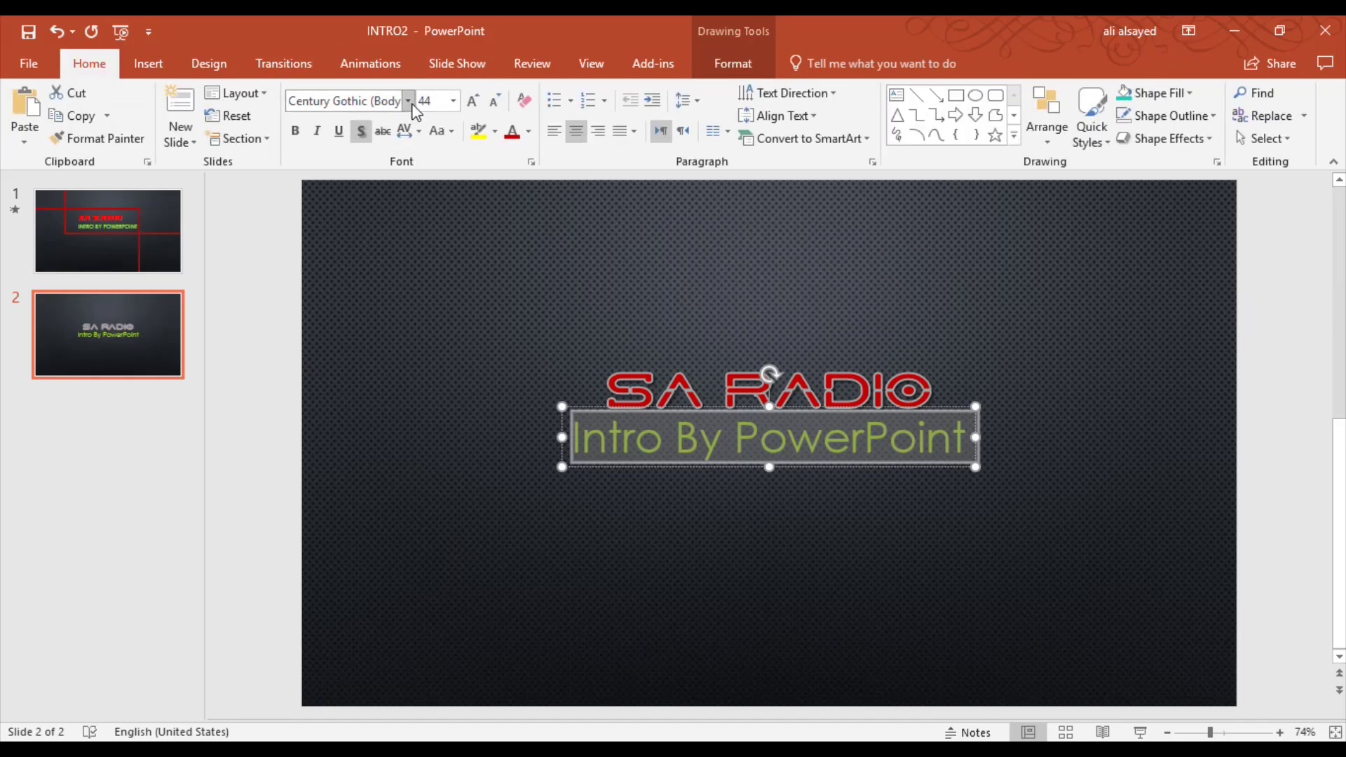
click(407, 101)
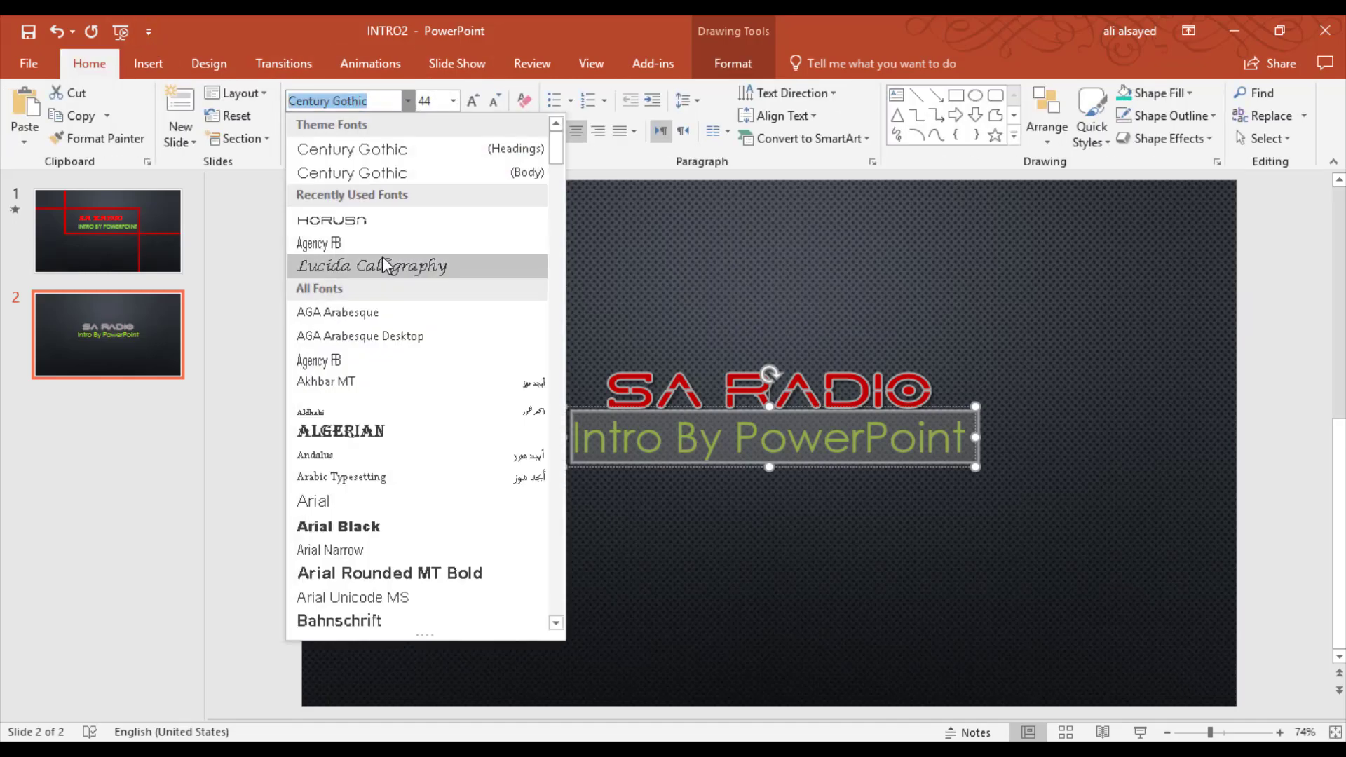
click(375, 219)
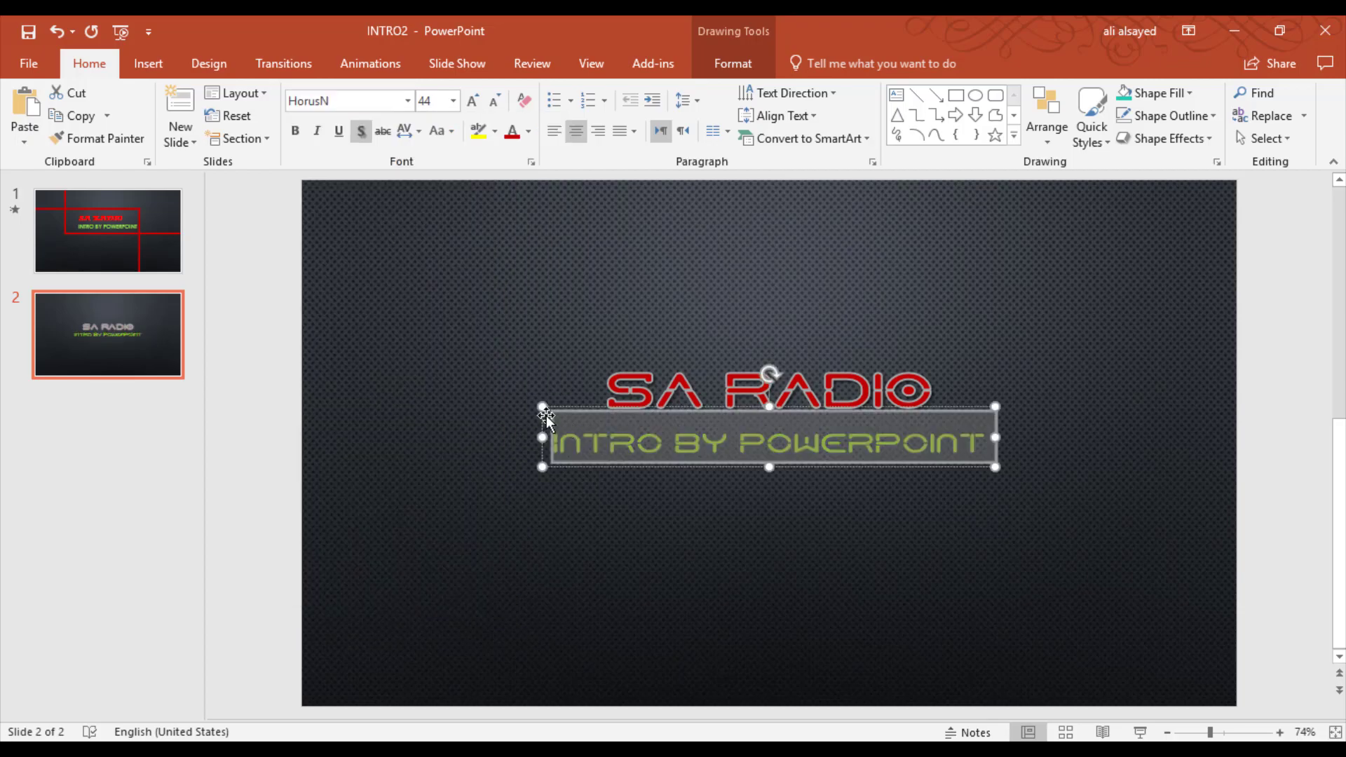
drag(542, 406, 596, 408)
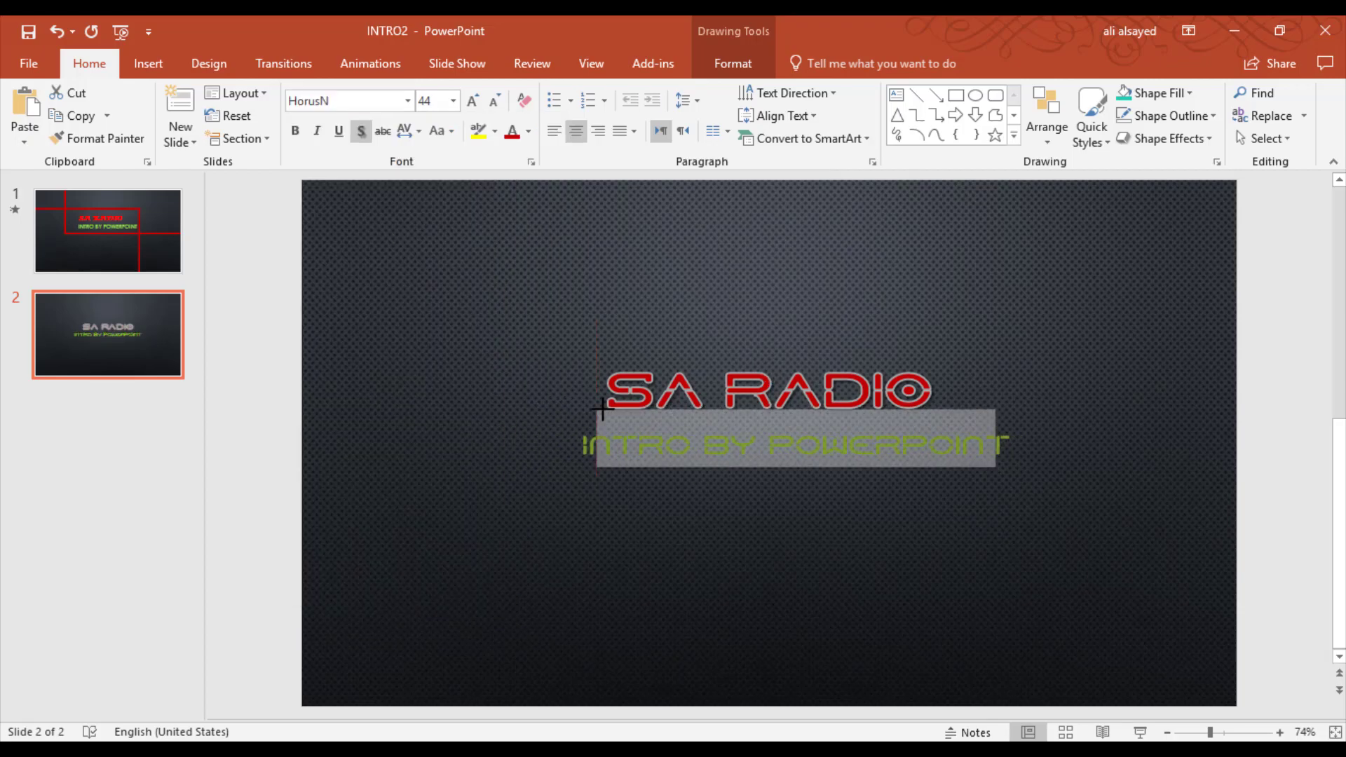
key(Escape)
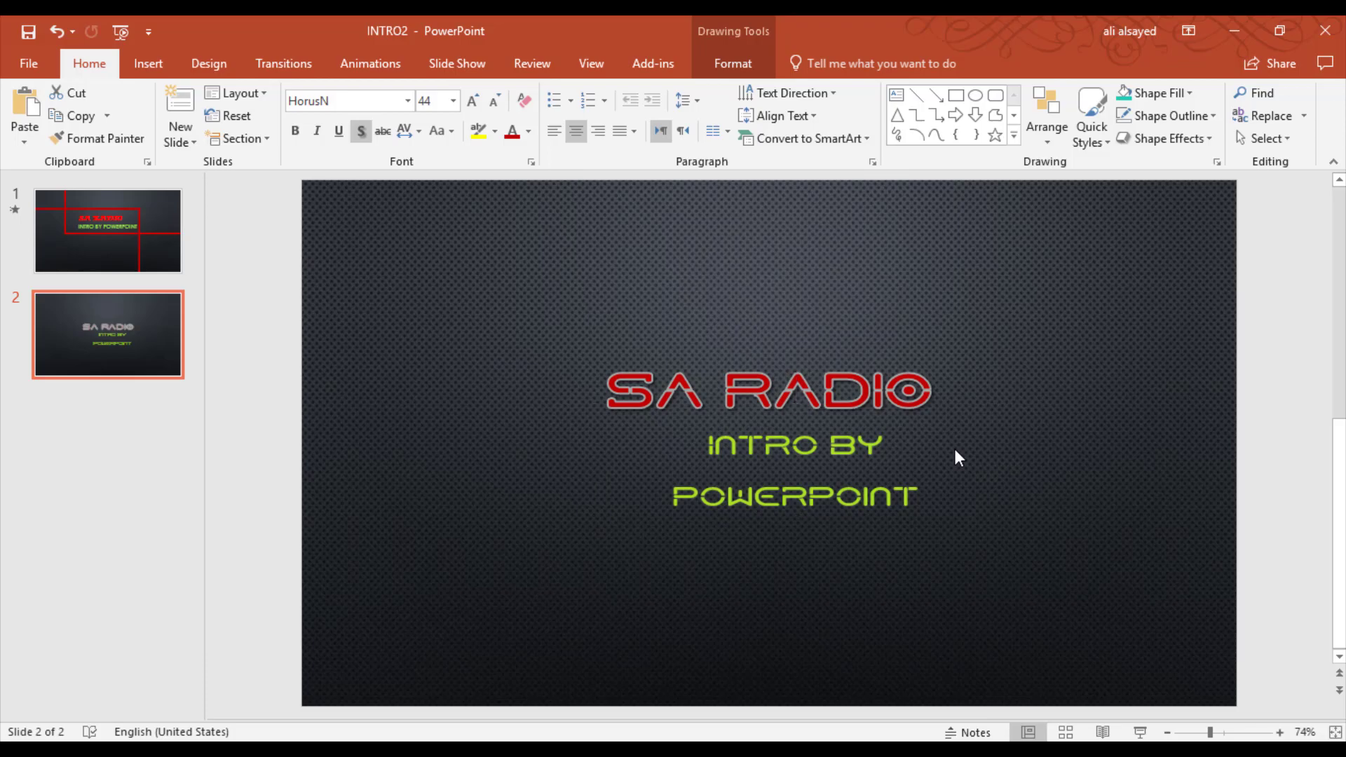
Reduce the subtitle to 36 pt and nudge it closer under SA RADIO.
double_click(770, 456)
key(ctrl+a)
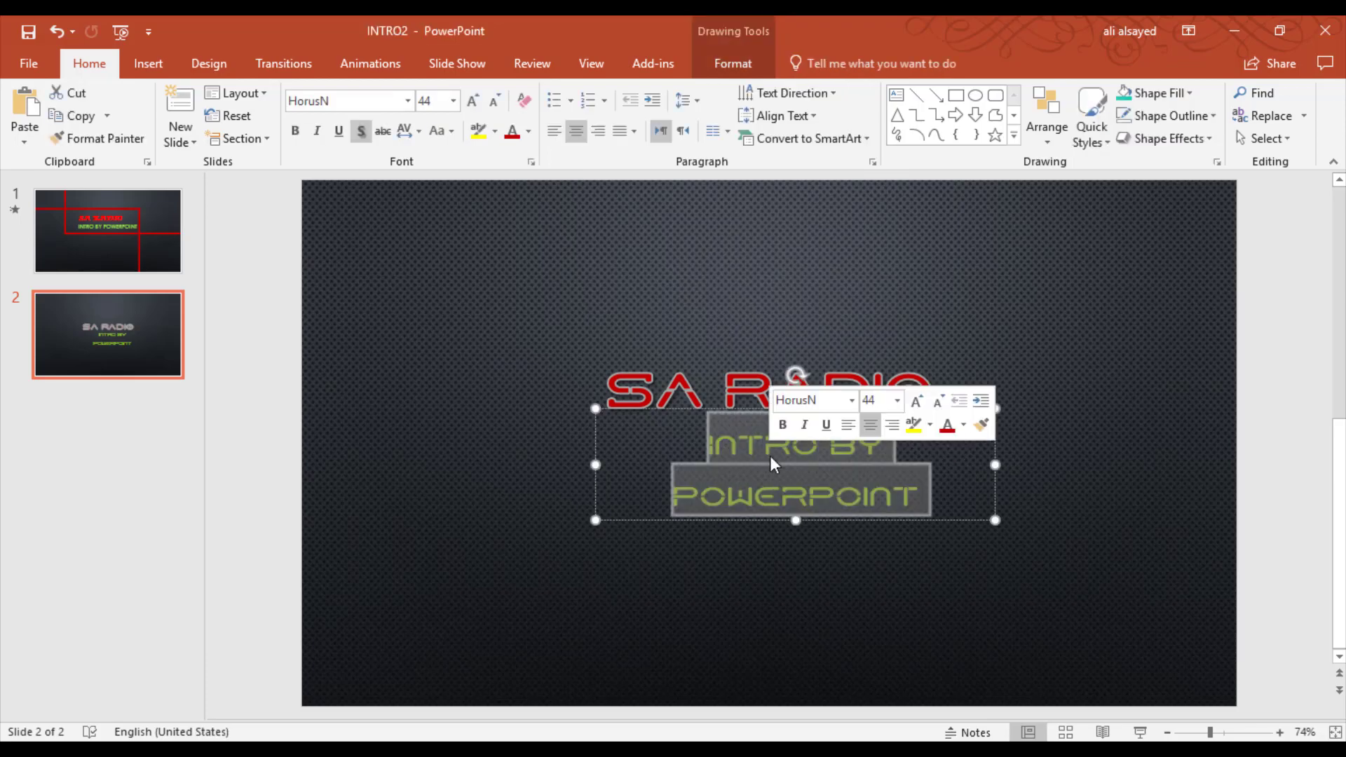
click(940, 401)
click(940, 402)
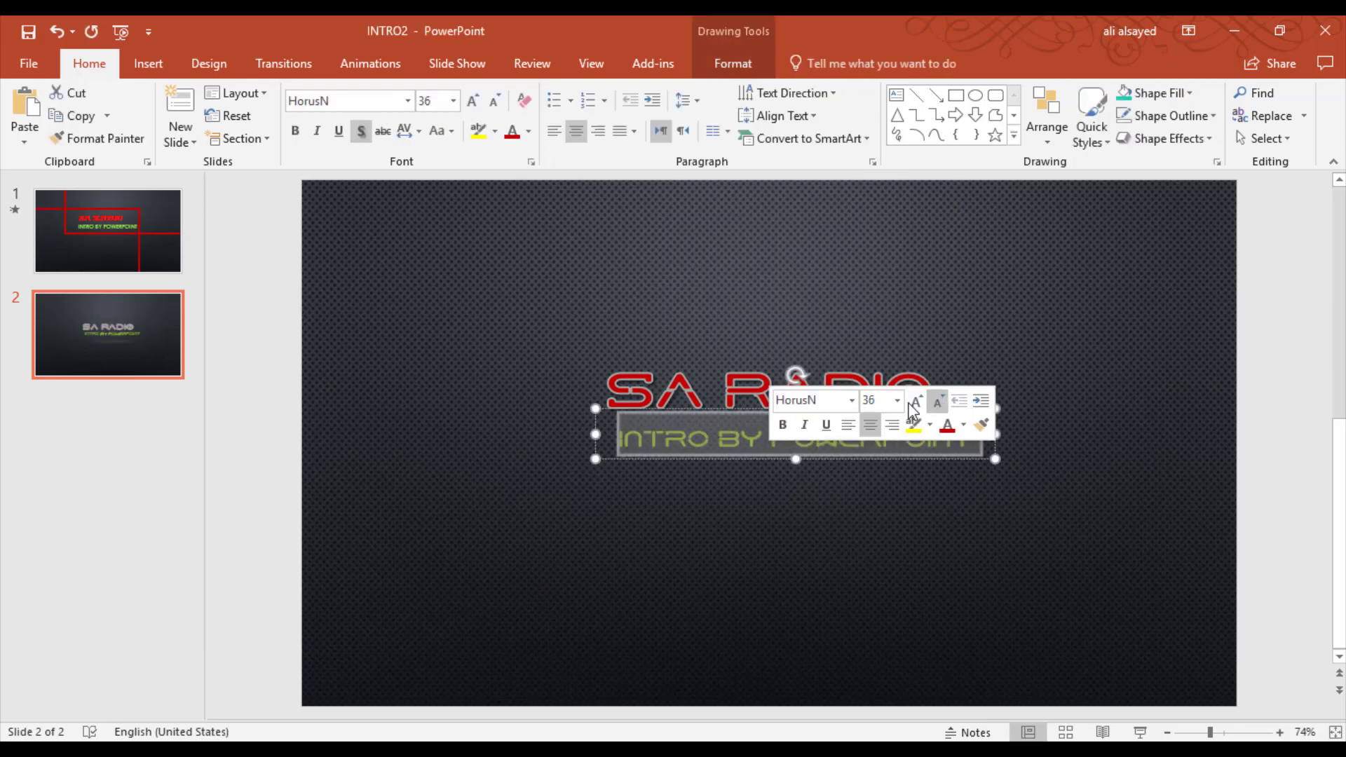
click(740, 438)
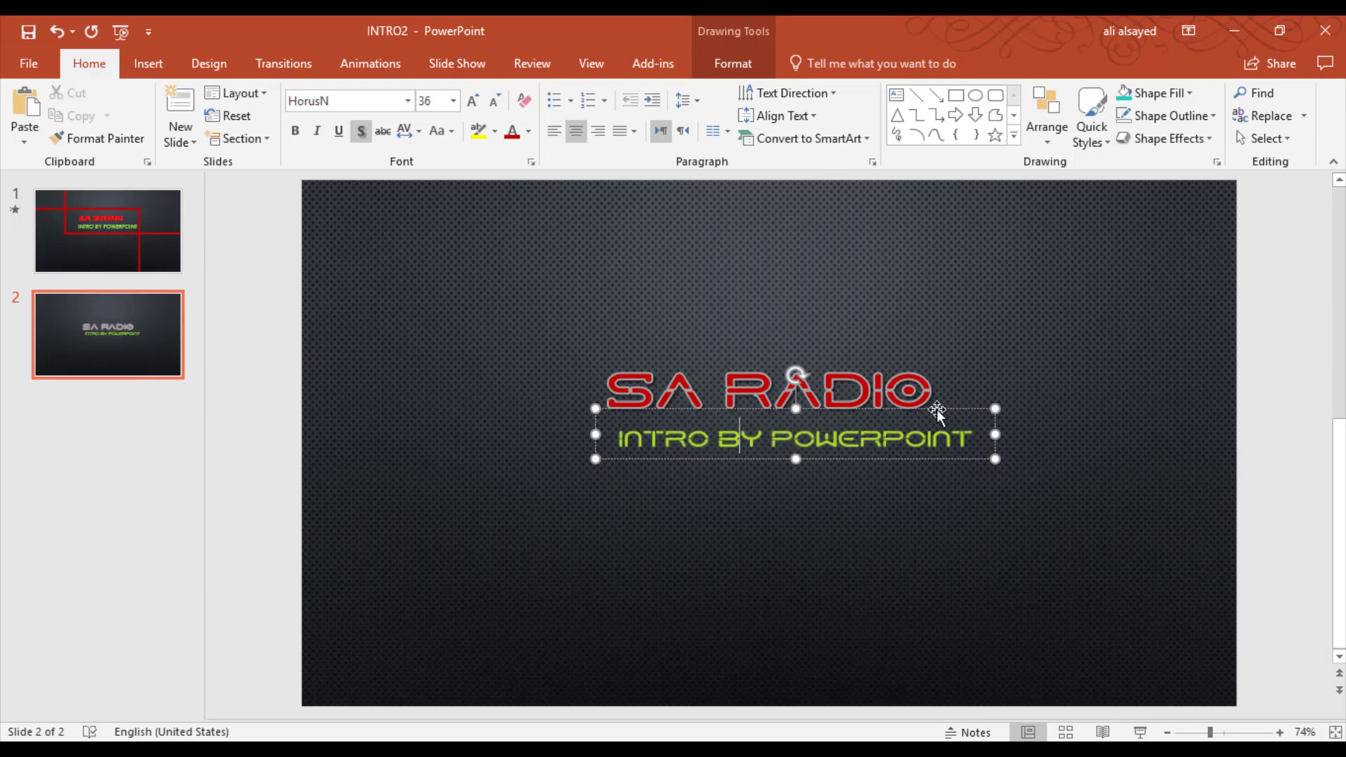
drag(938, 414, 922, 422)
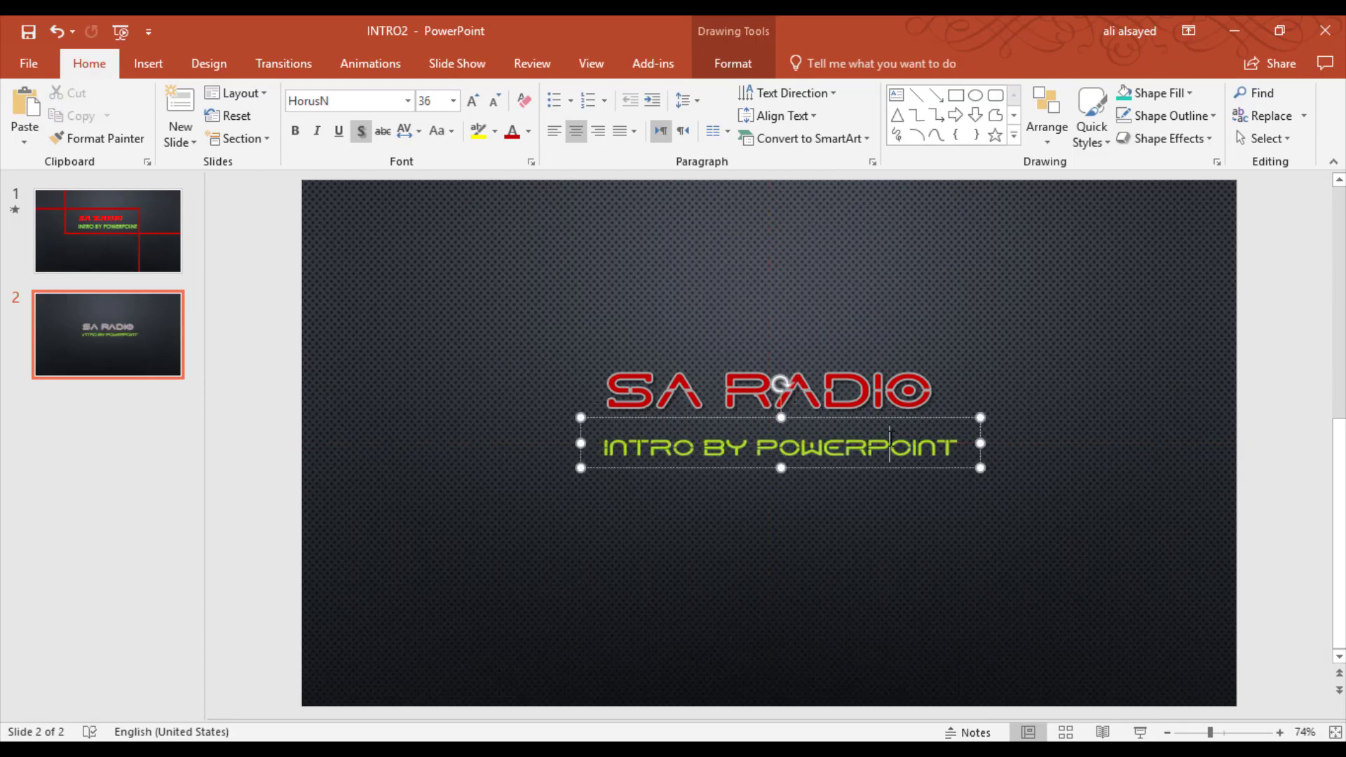
key(ctrl+a)
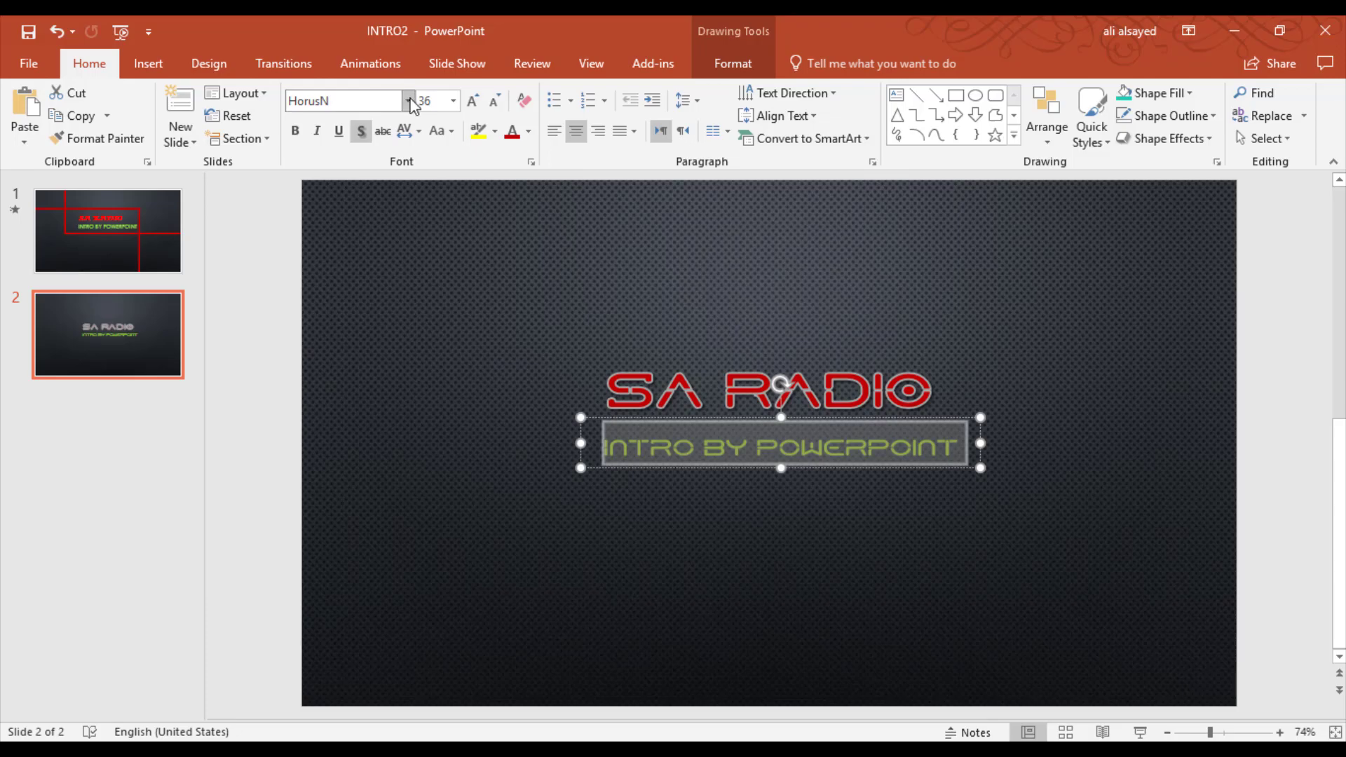
Set the subtitle in Lucida Calligraphy and widen its box onto one line.
click(408, 100)
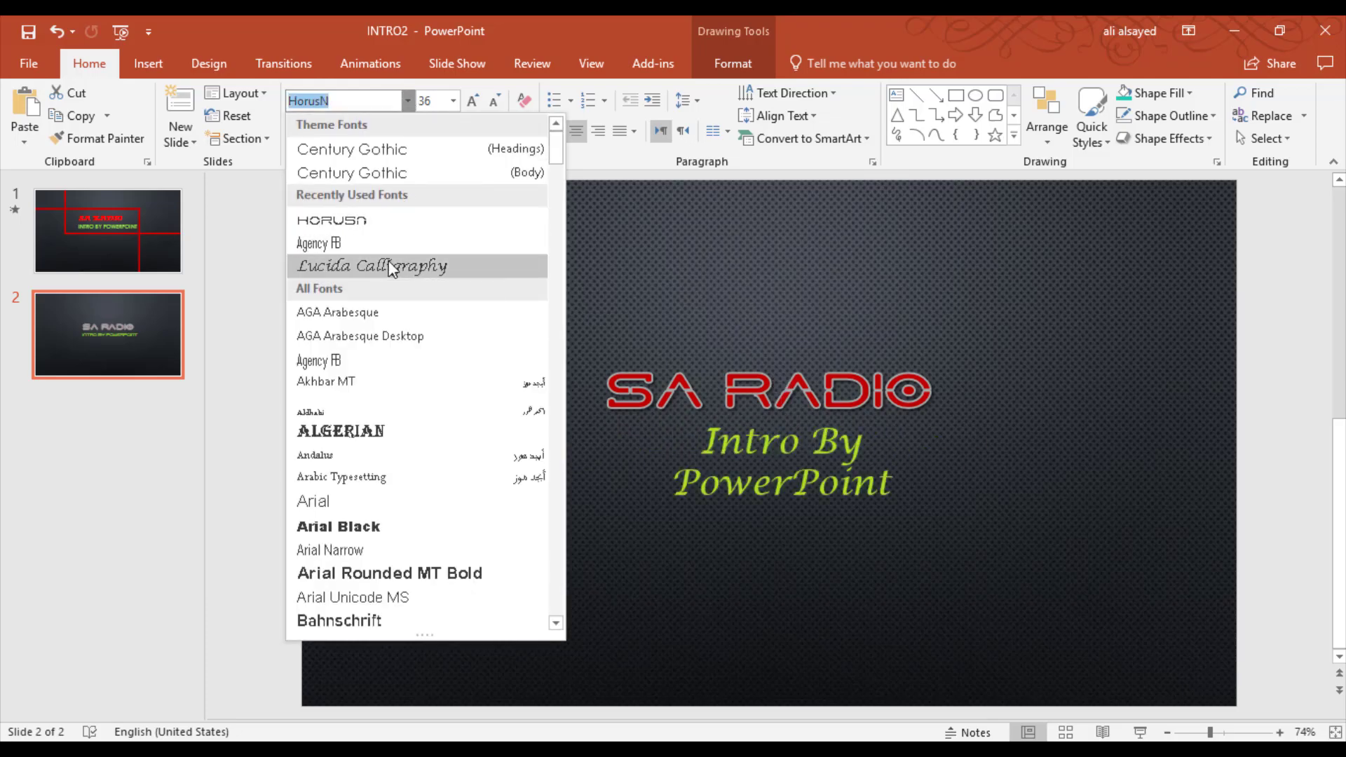
click(391, 268)
click(764, 435)
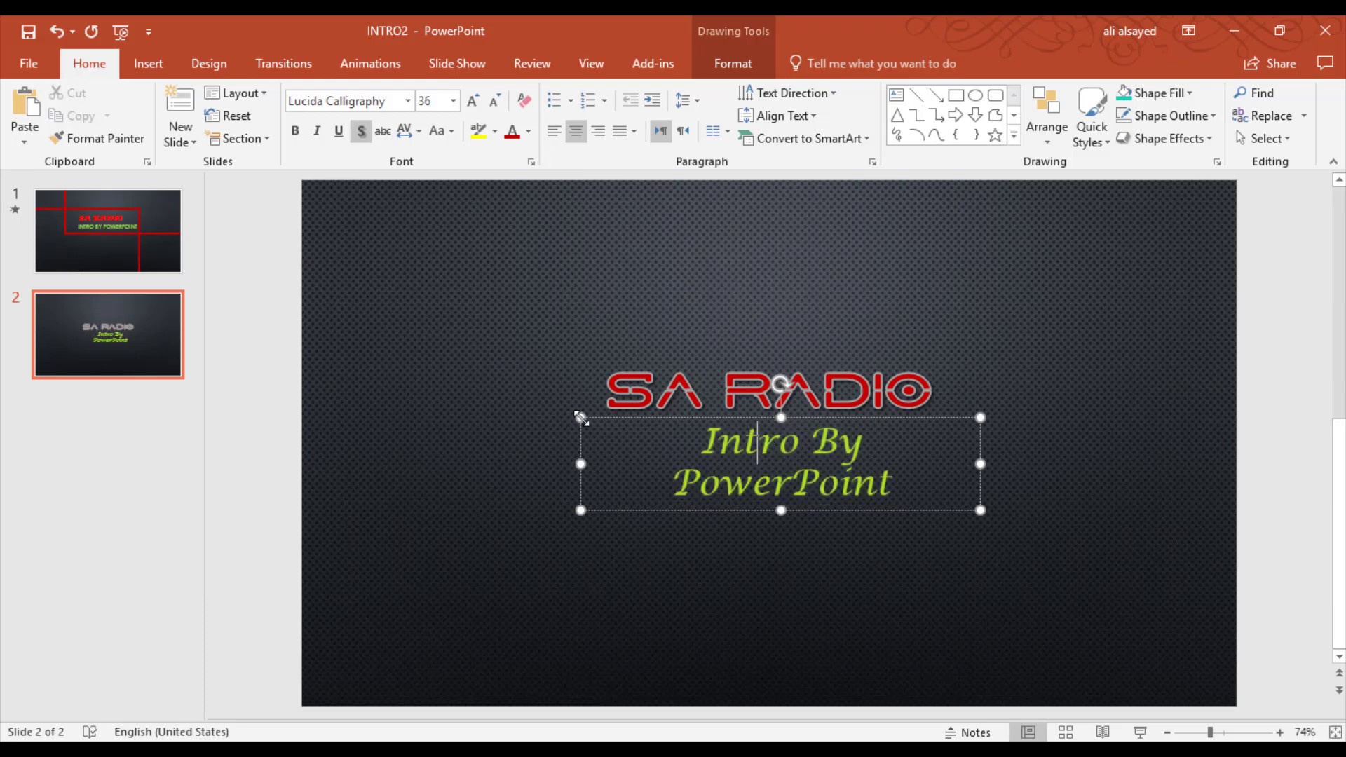
drag(581, 418, 559, 416)
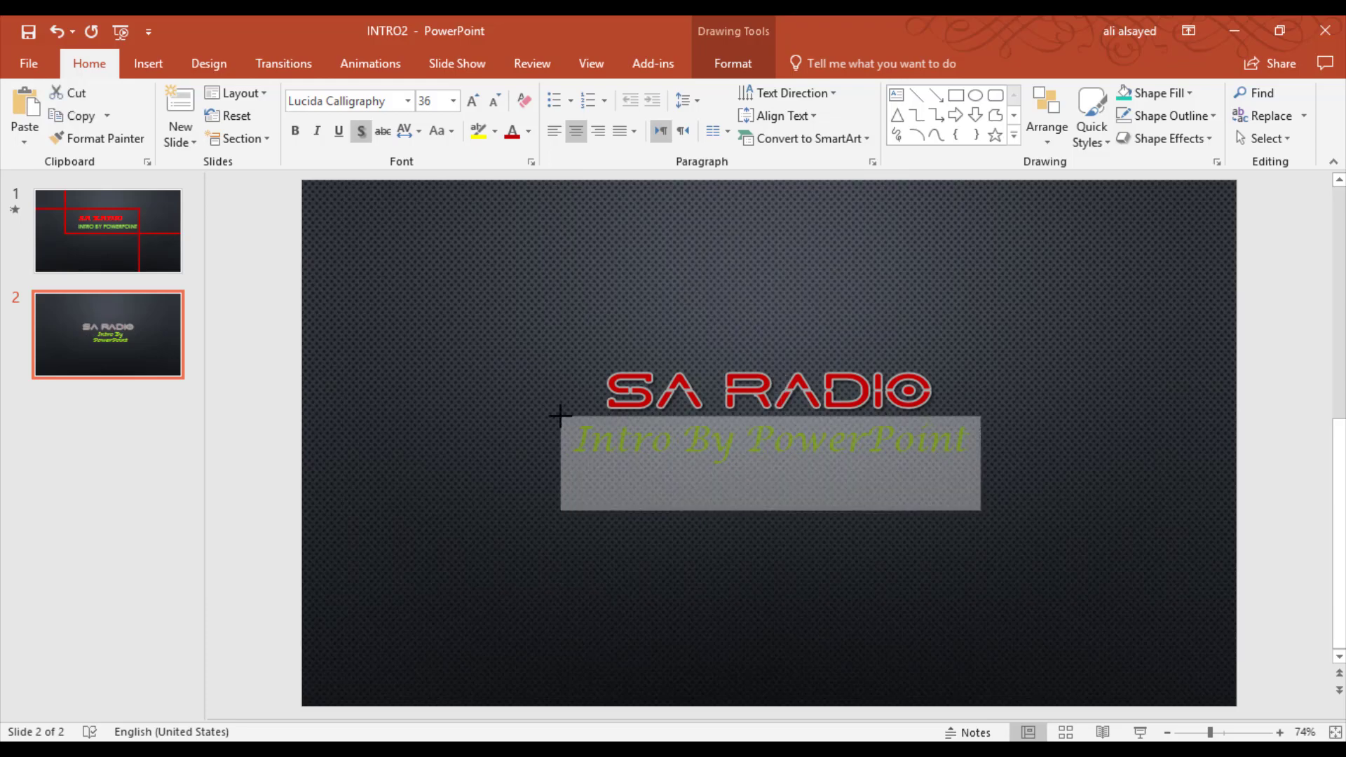
drag(707, 419, 716, 421)
Make the subtitle bold at 40 pt and position it directly under SA RADIO.
double_click(710, 431)
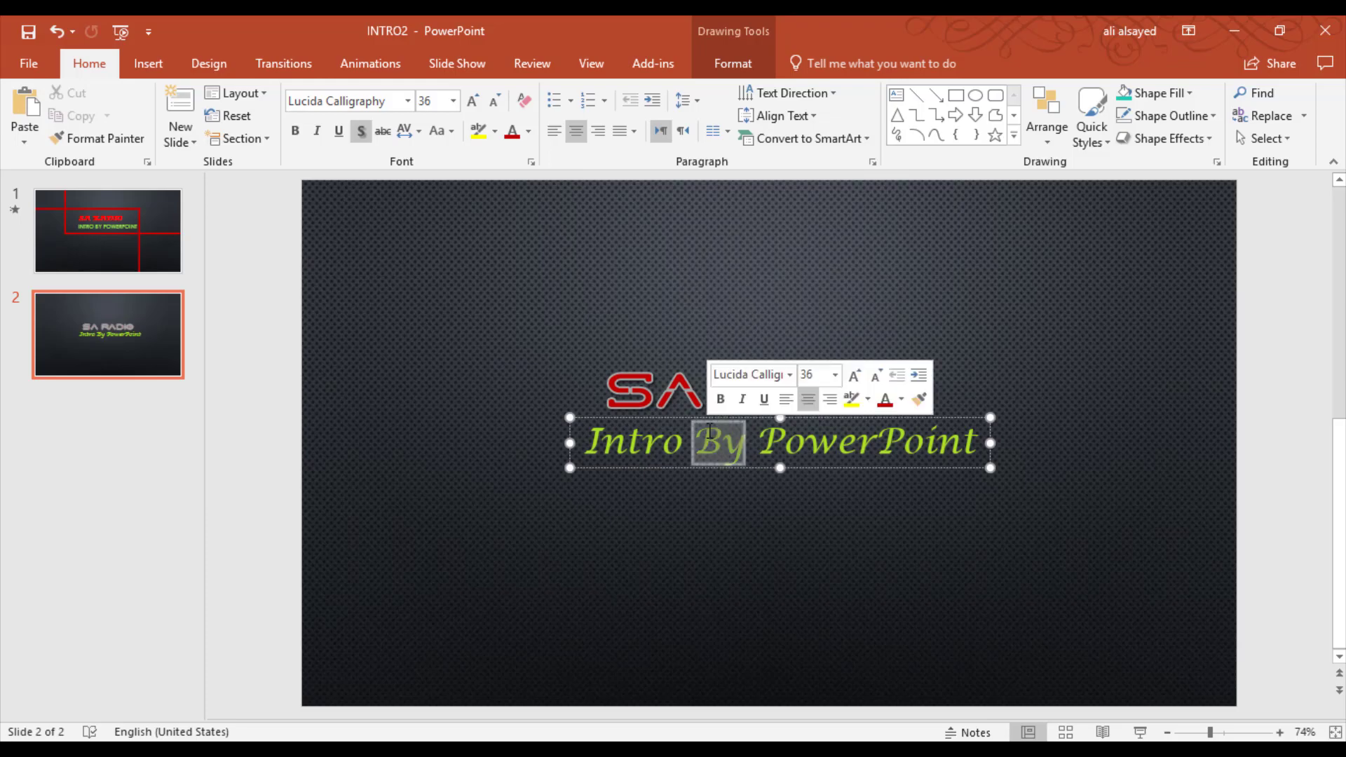
click(709, 431)
click(296, 132)
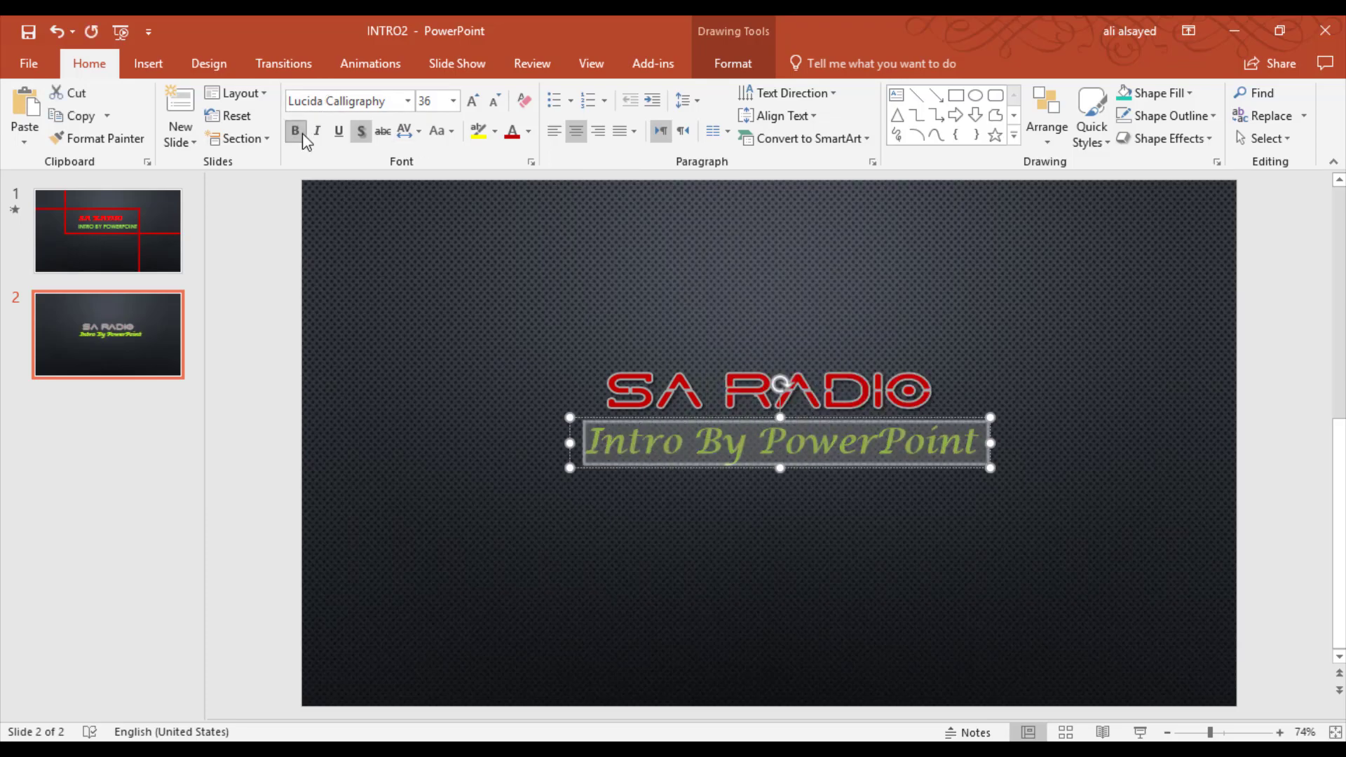
click(473, 100)
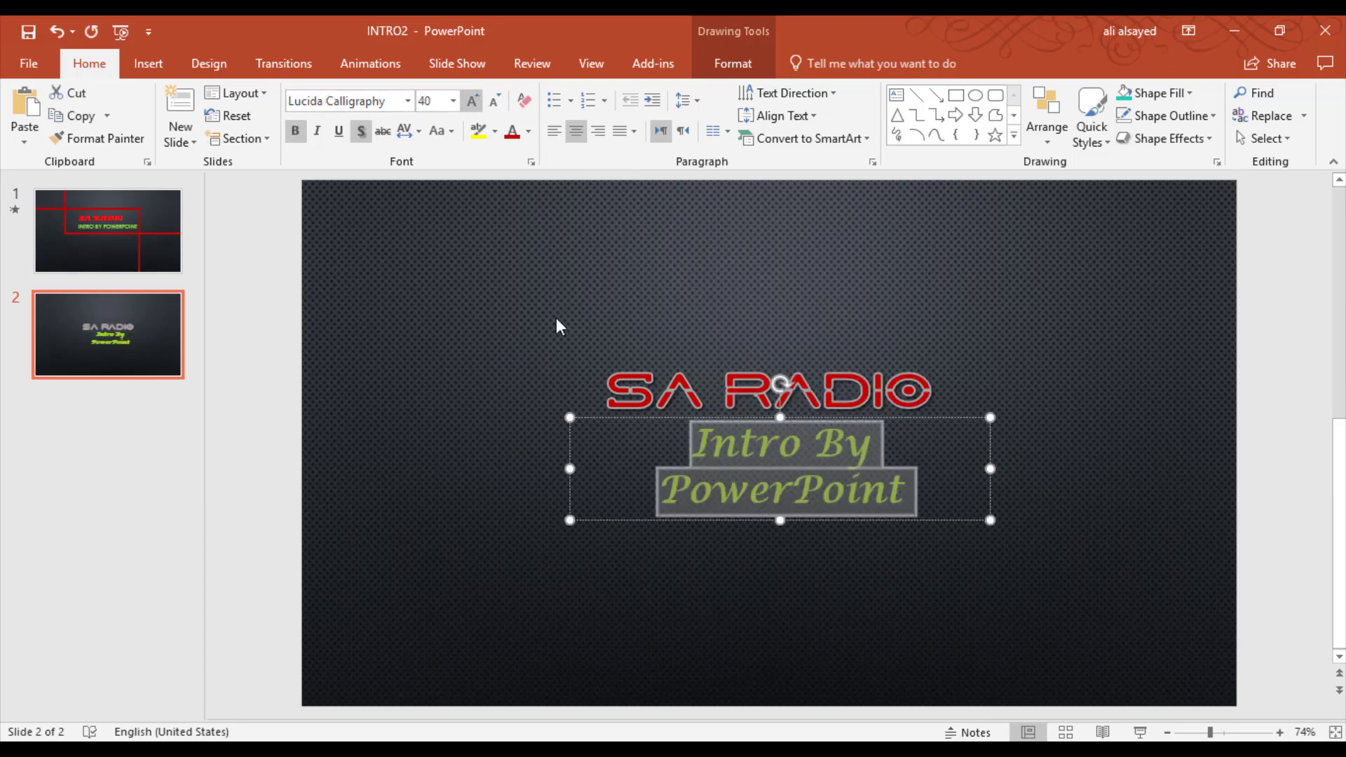
drag(568, 414, 520, 414)
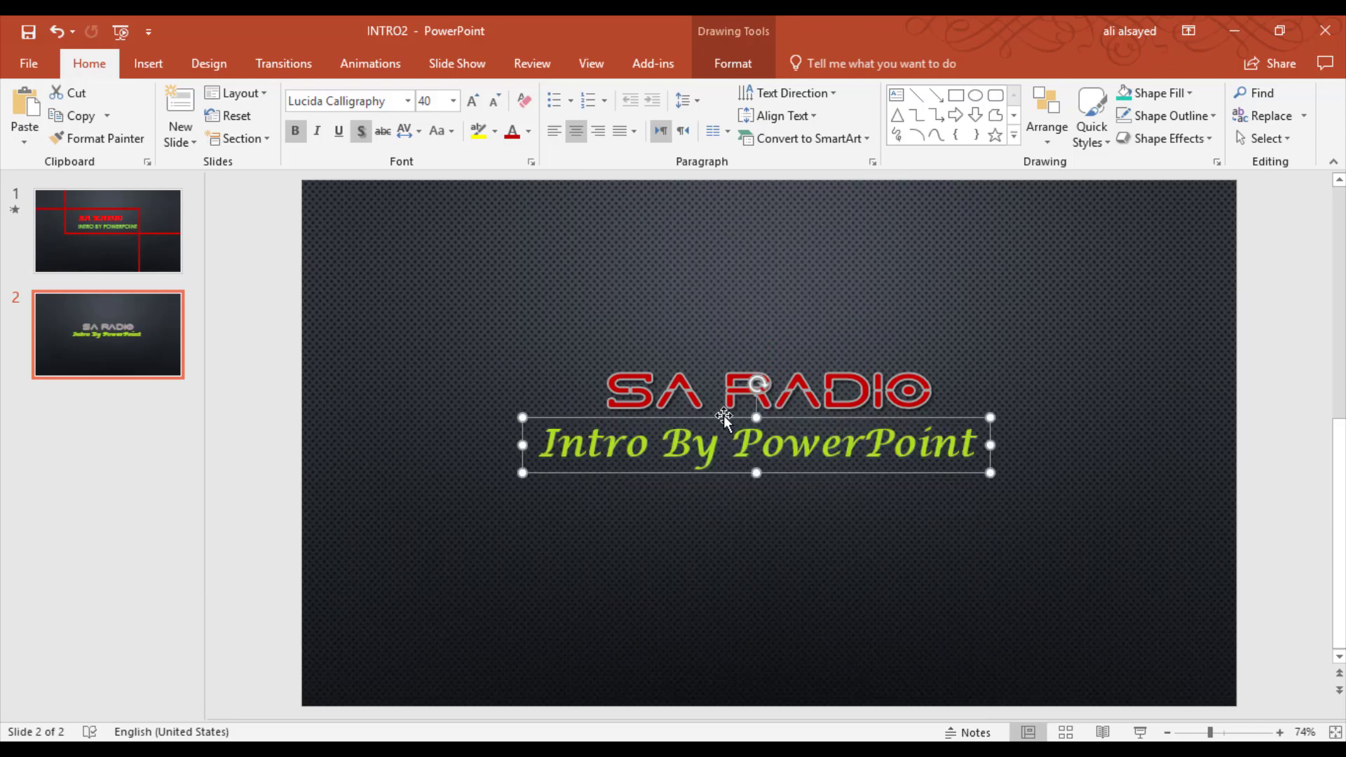
drag(719, 415, 765, 412)
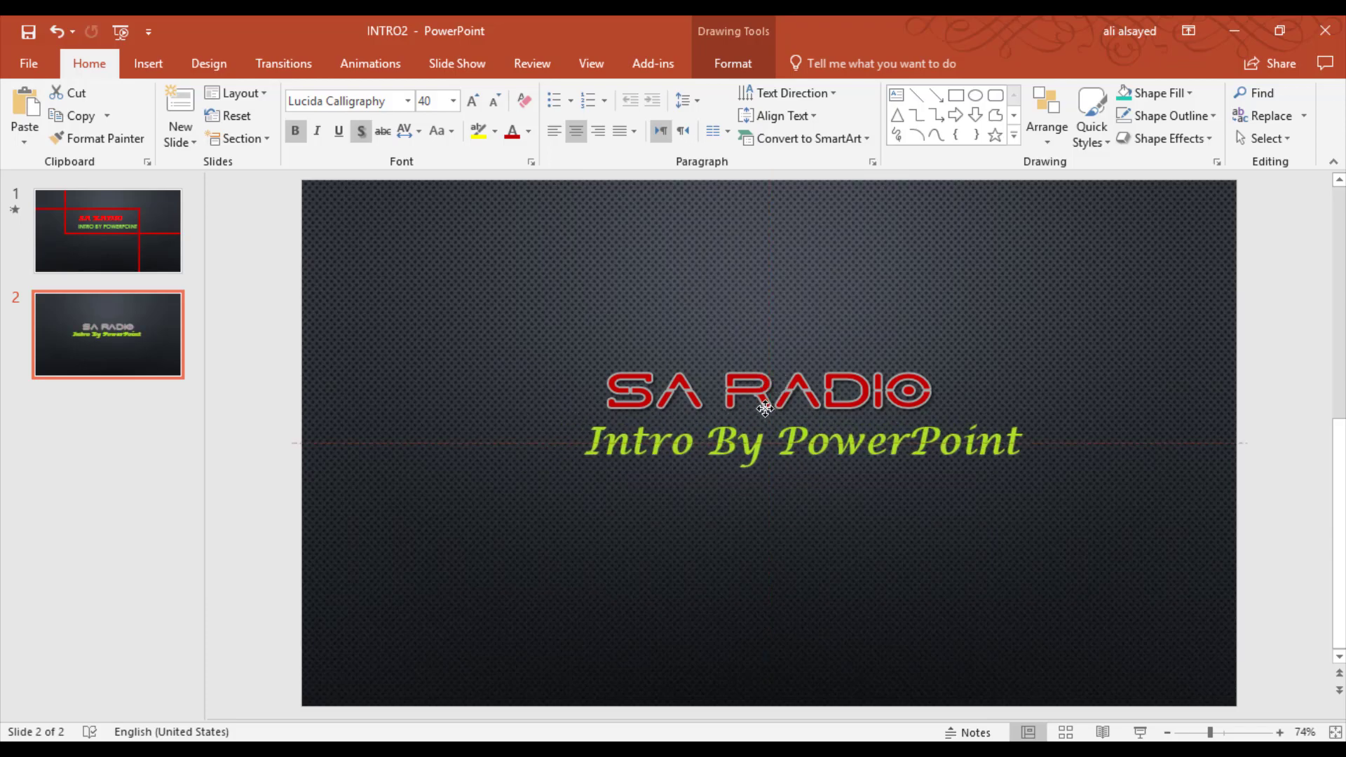
mouse_move(1011, 306)
mouse_down()
mouse_move(373, 495)
mouse_move(463, 580)
mouse_move(1223, 270)
mouse_up()
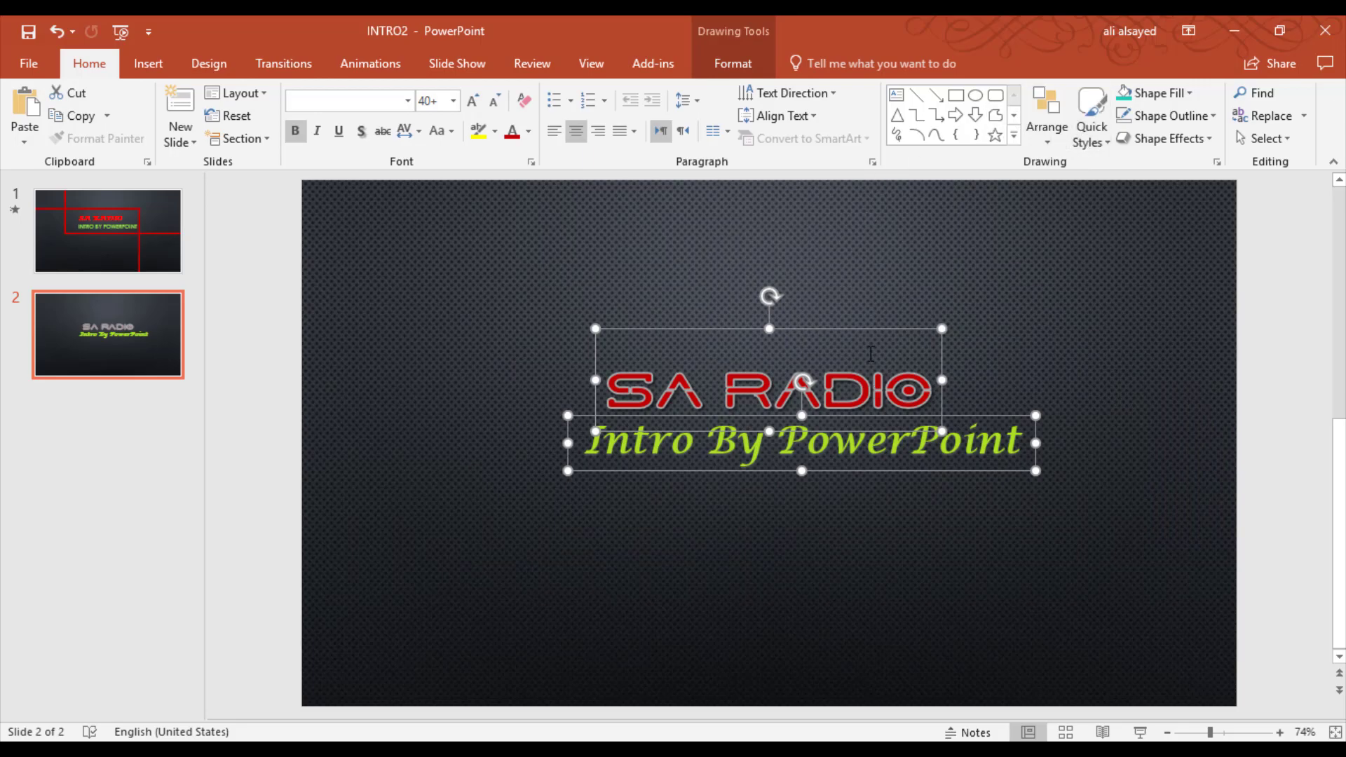
Move the title and subtitle left together and nudge SA RADIO slightly up.
drag(863, 324, 799, 325)
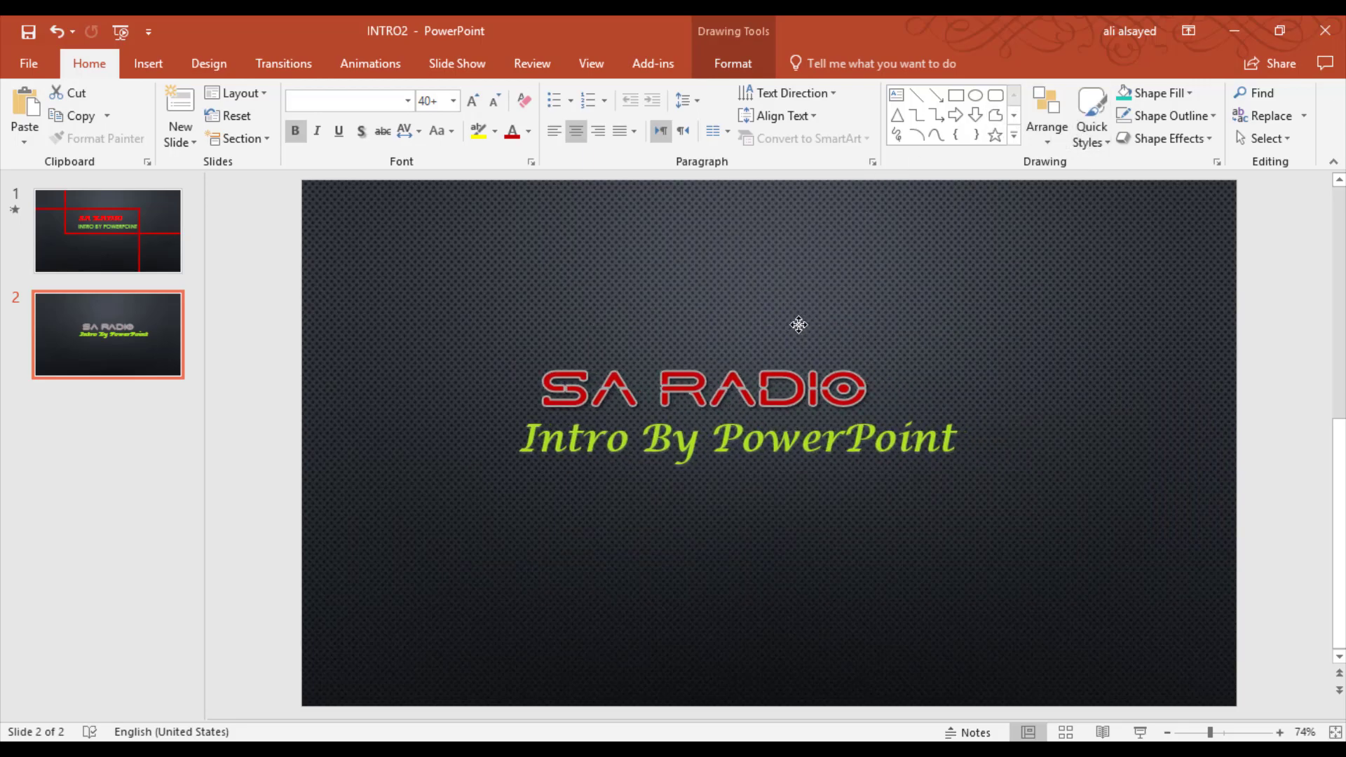
click(1067, 331)
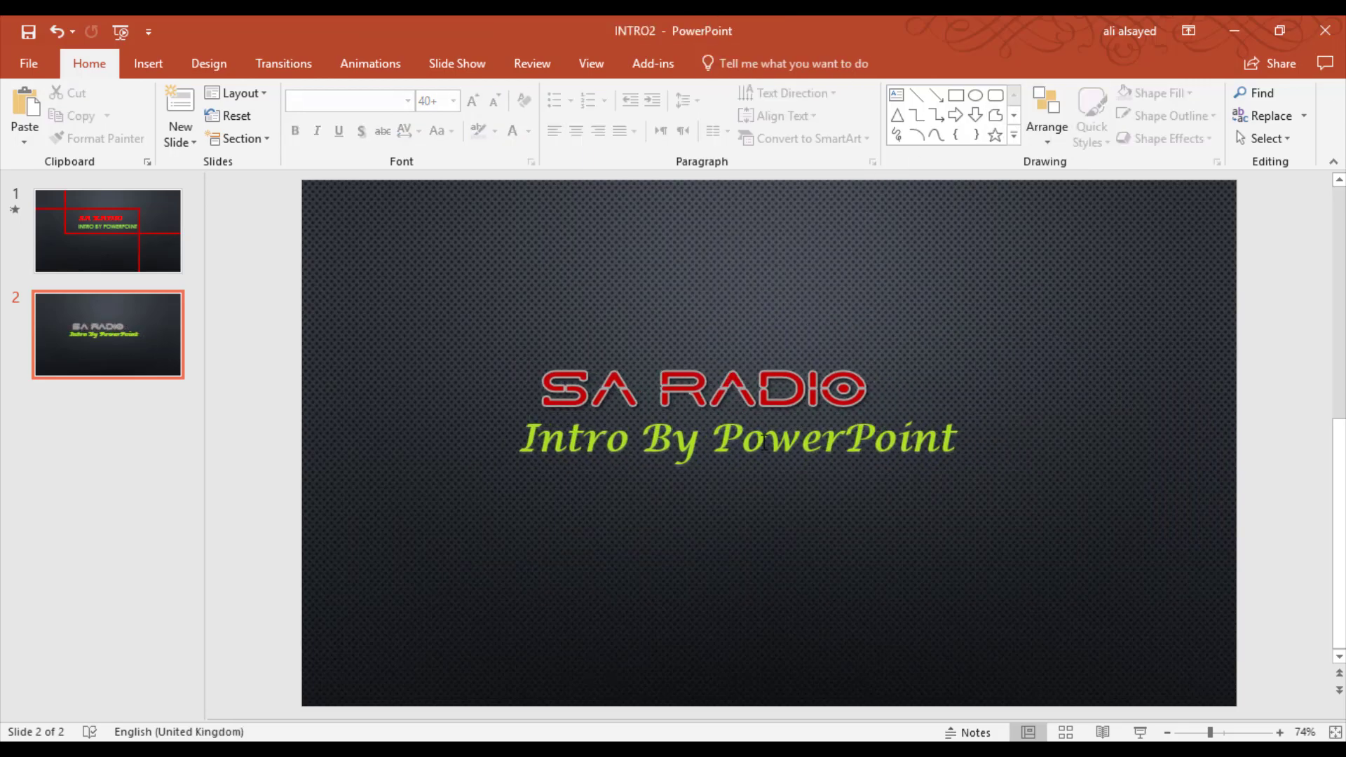
click(686, 369)
drag(667, 330, 699, 331)
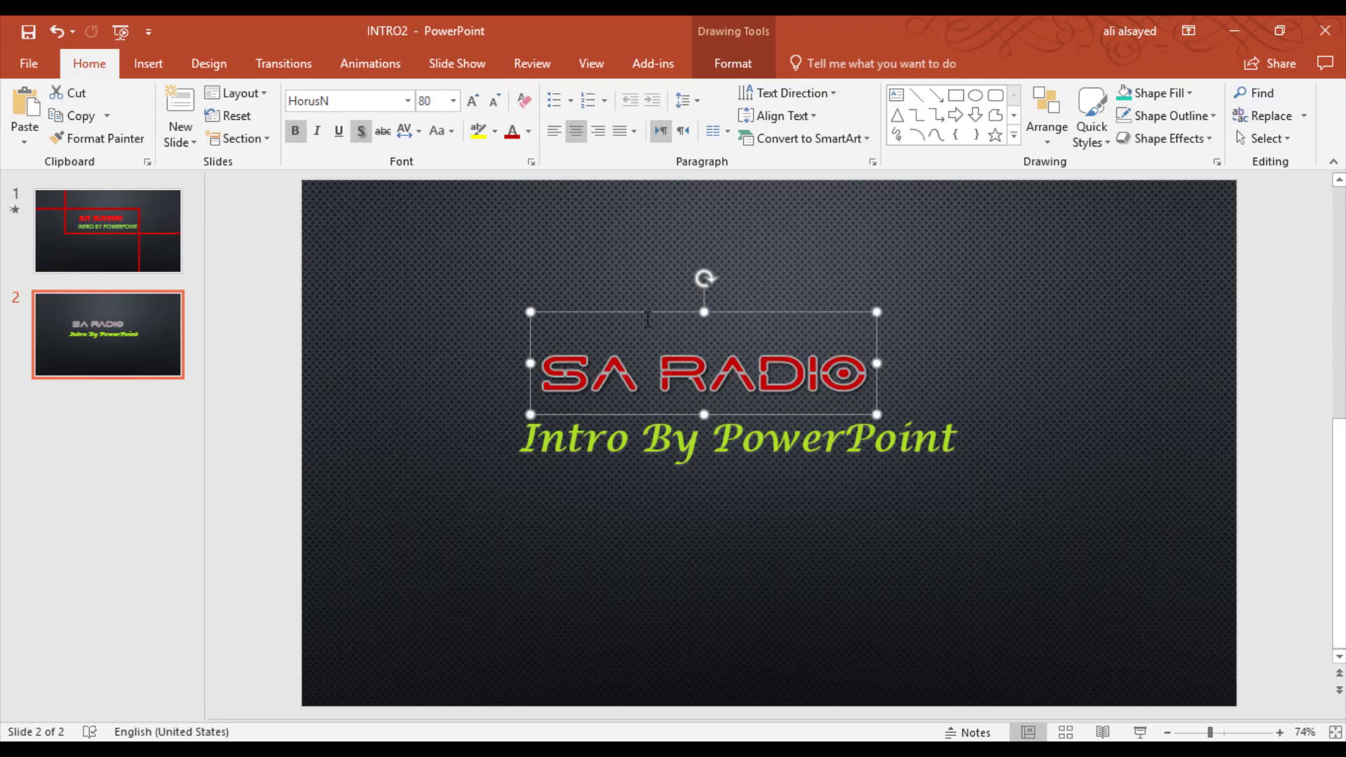
click(372, 69)
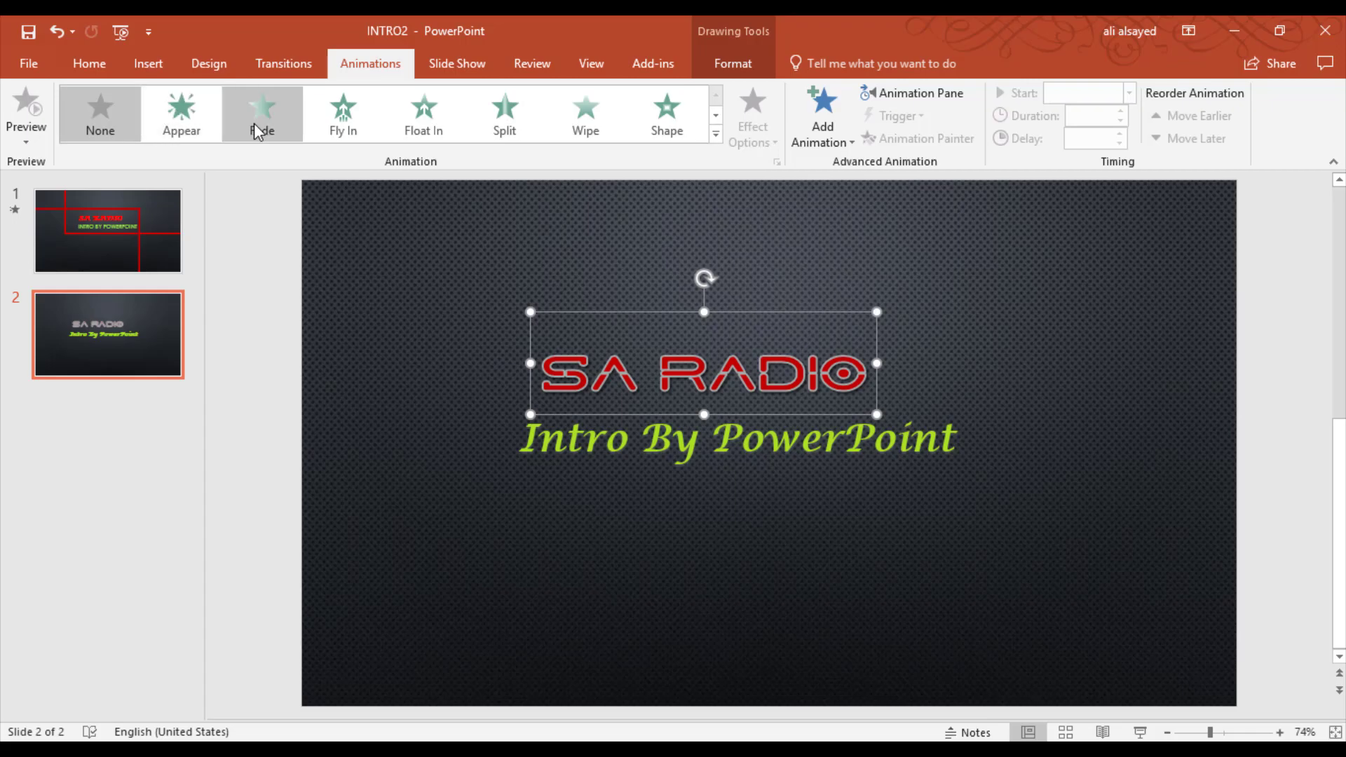
Give SA RADIO a Wipe entrance that comes in from the right.
click(609, 124)
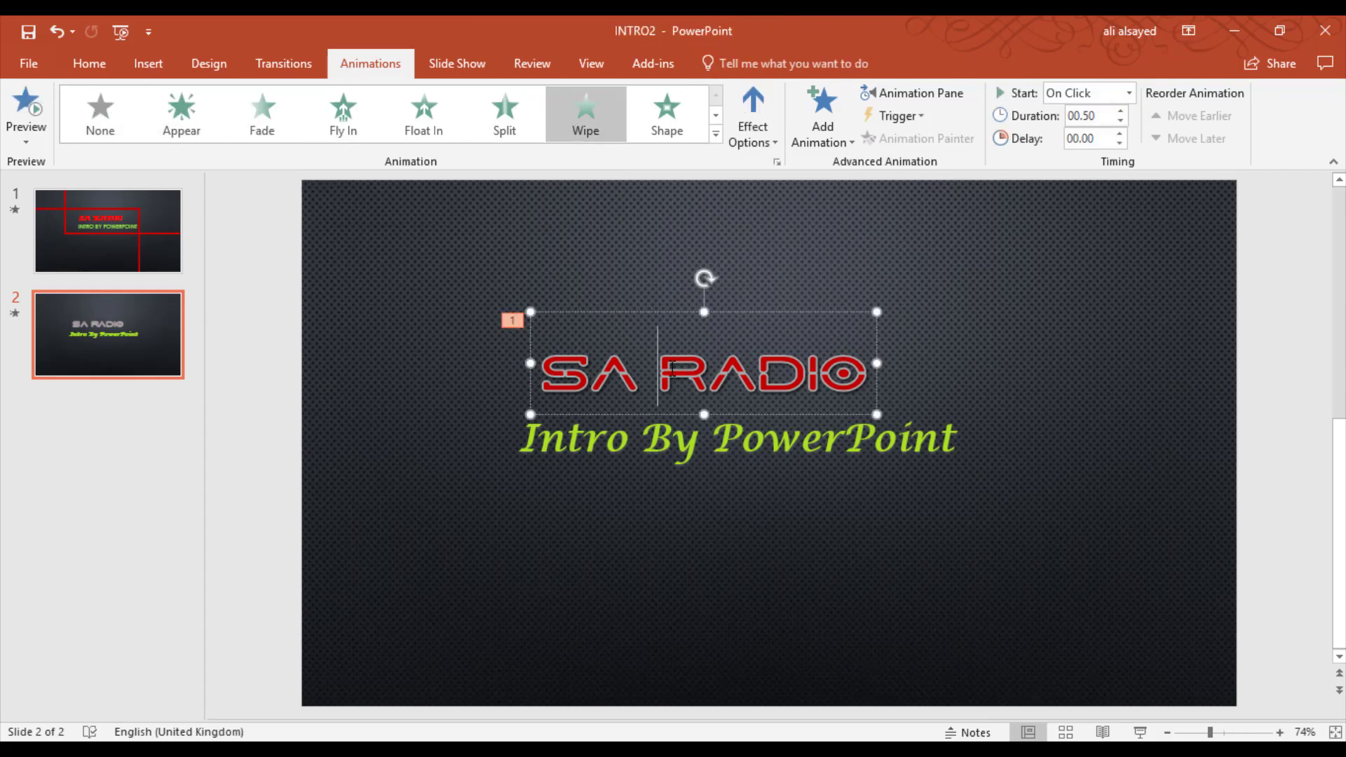
click(768, 141)
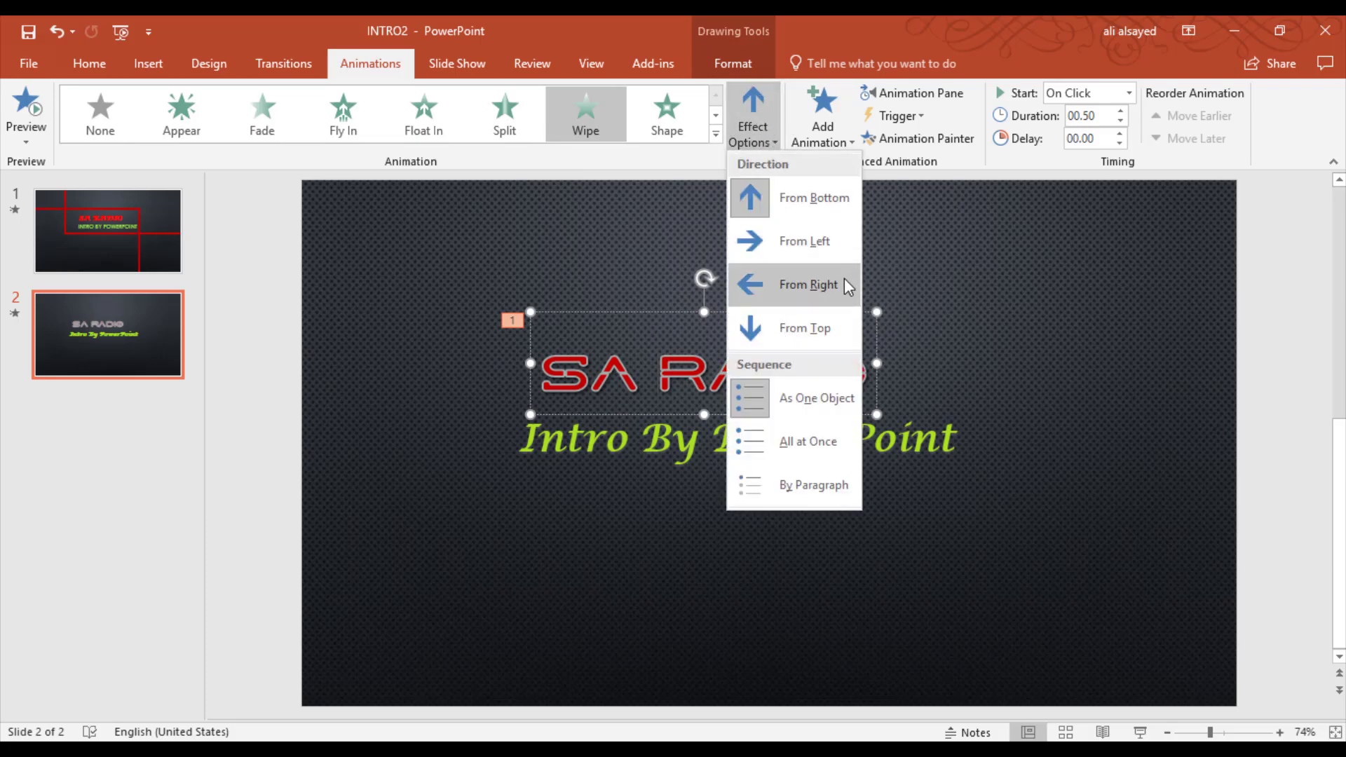
click(749, 304)
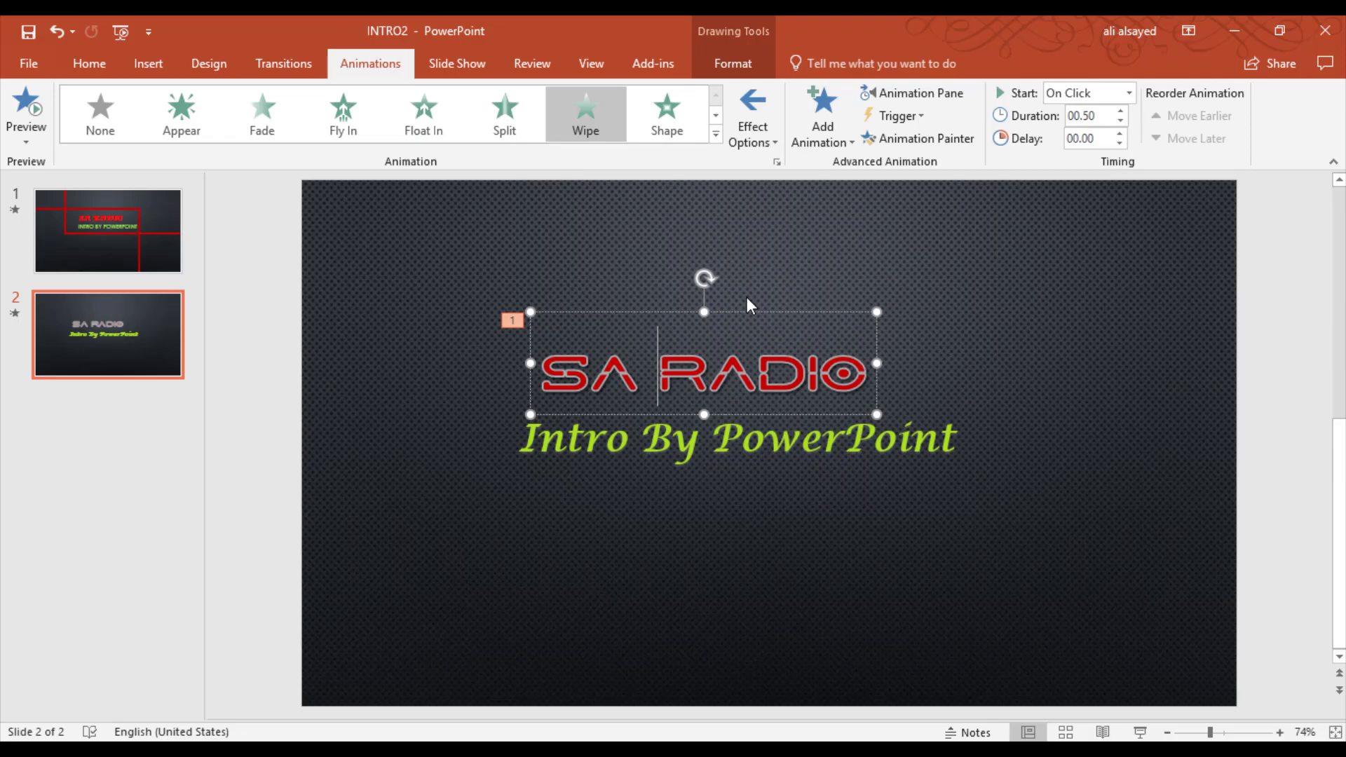
Give the subtitle text box a Wipe entrance from the right as well.
click(789, 429)
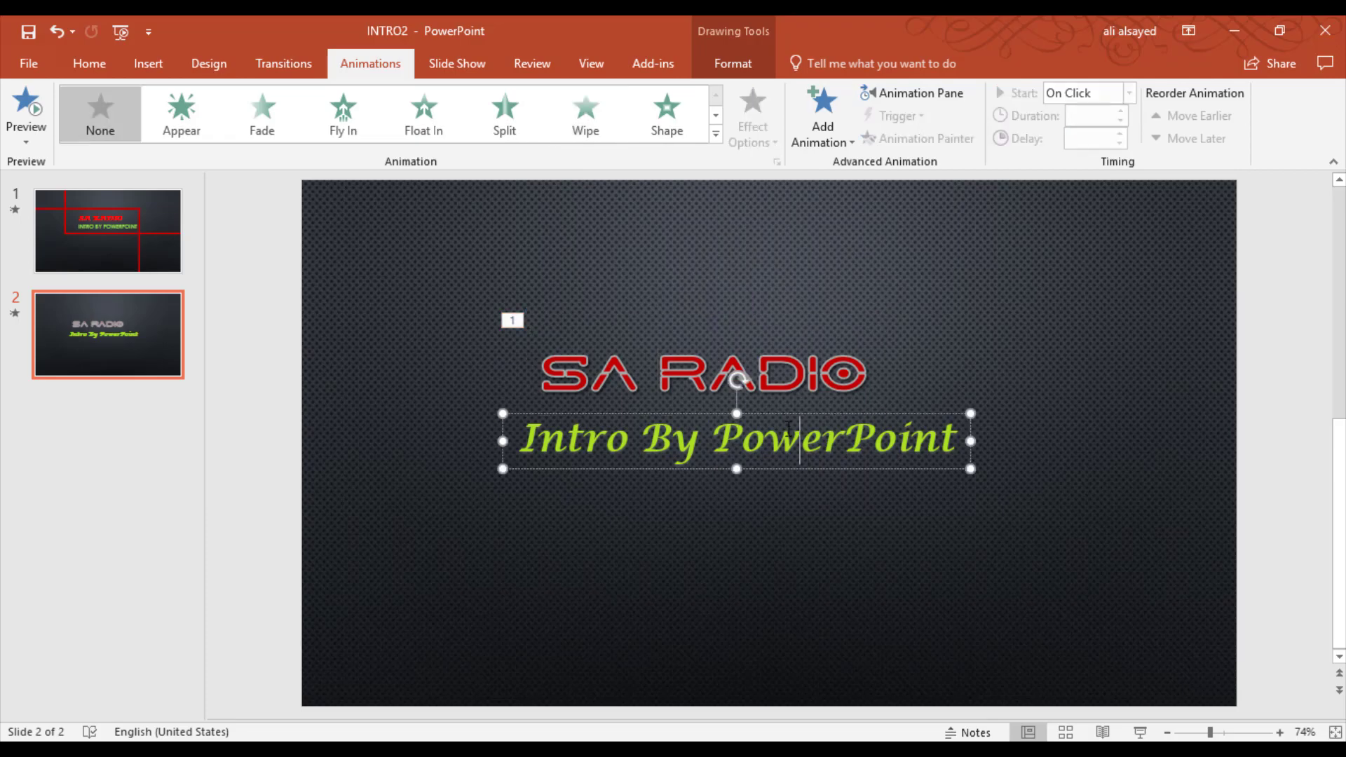
click(565, 116)
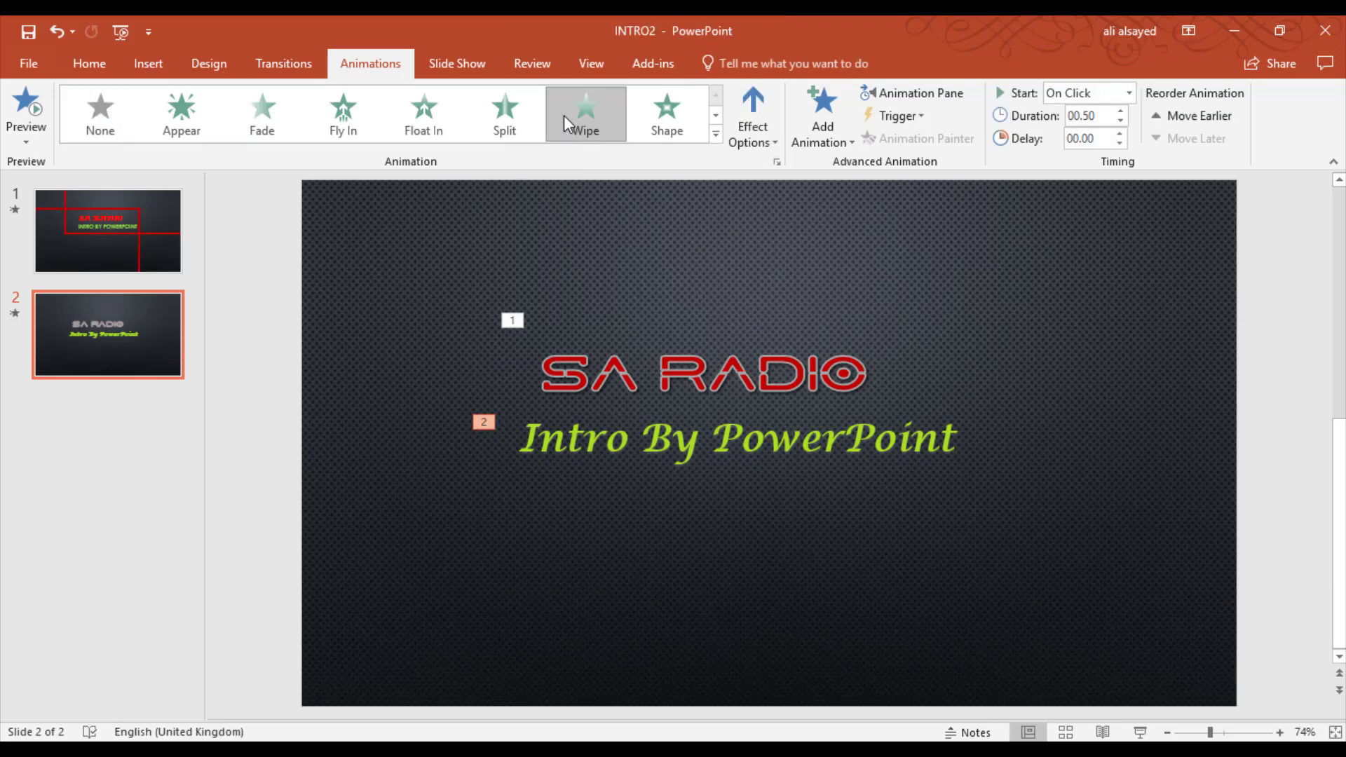
click(754, 133)
click(786, 287)
click(899, 288)
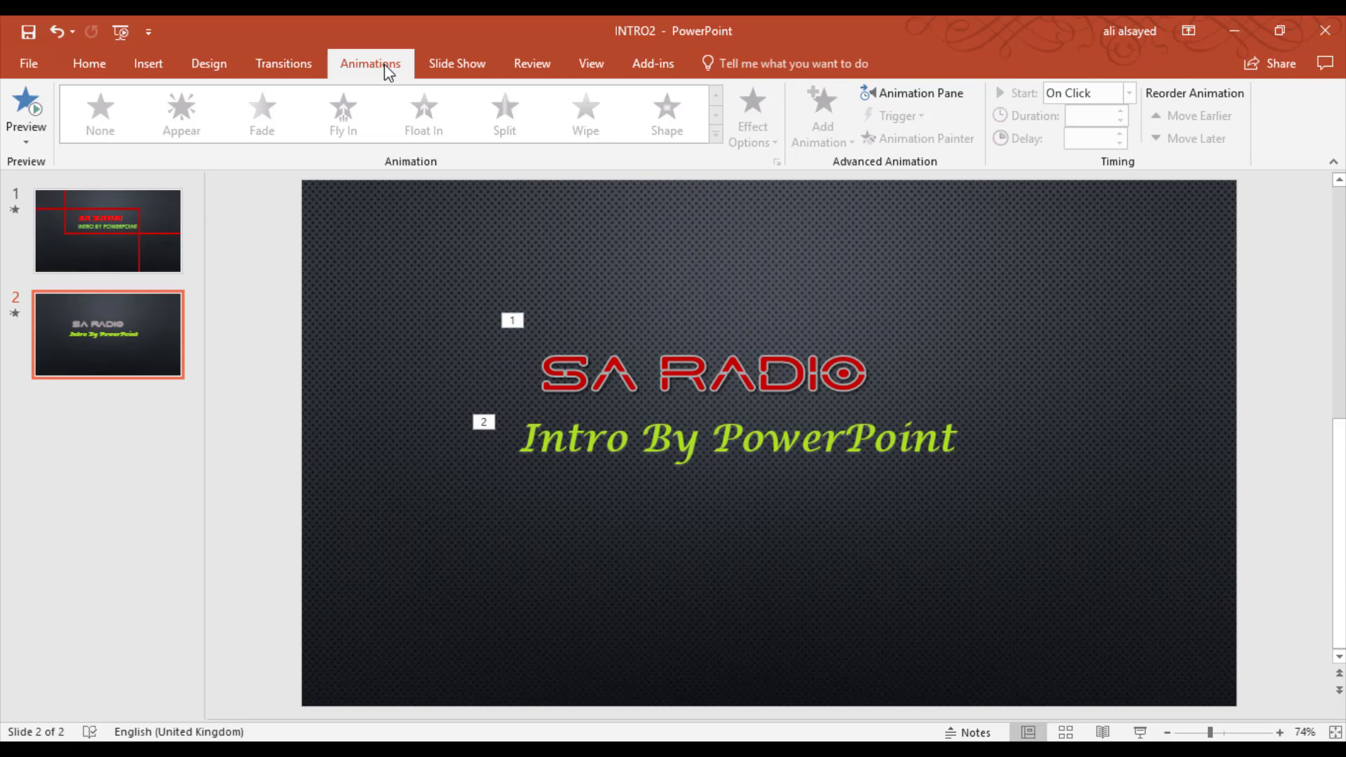
Open the Animation Pane and inspect the SA RADIO and subtitle Wipe entries.
click(925, 98)
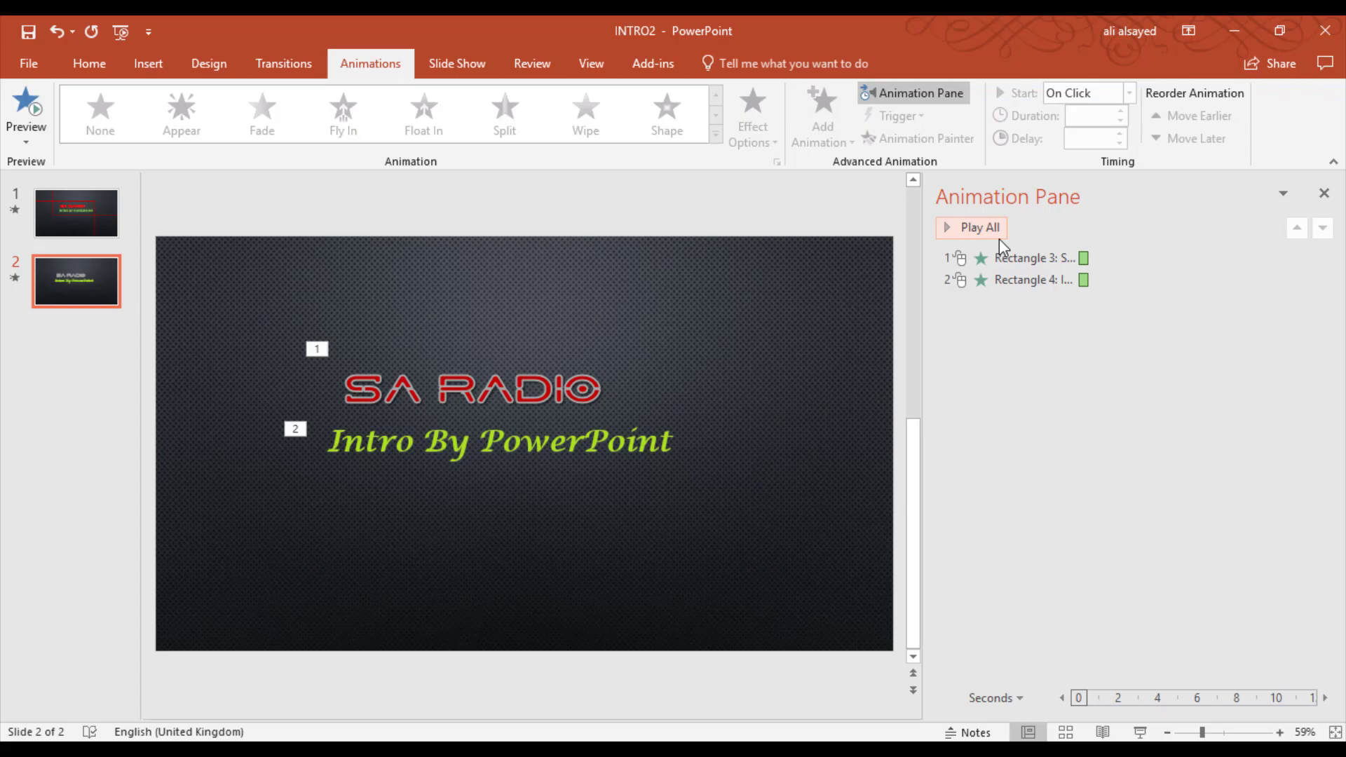
click(963, 258)
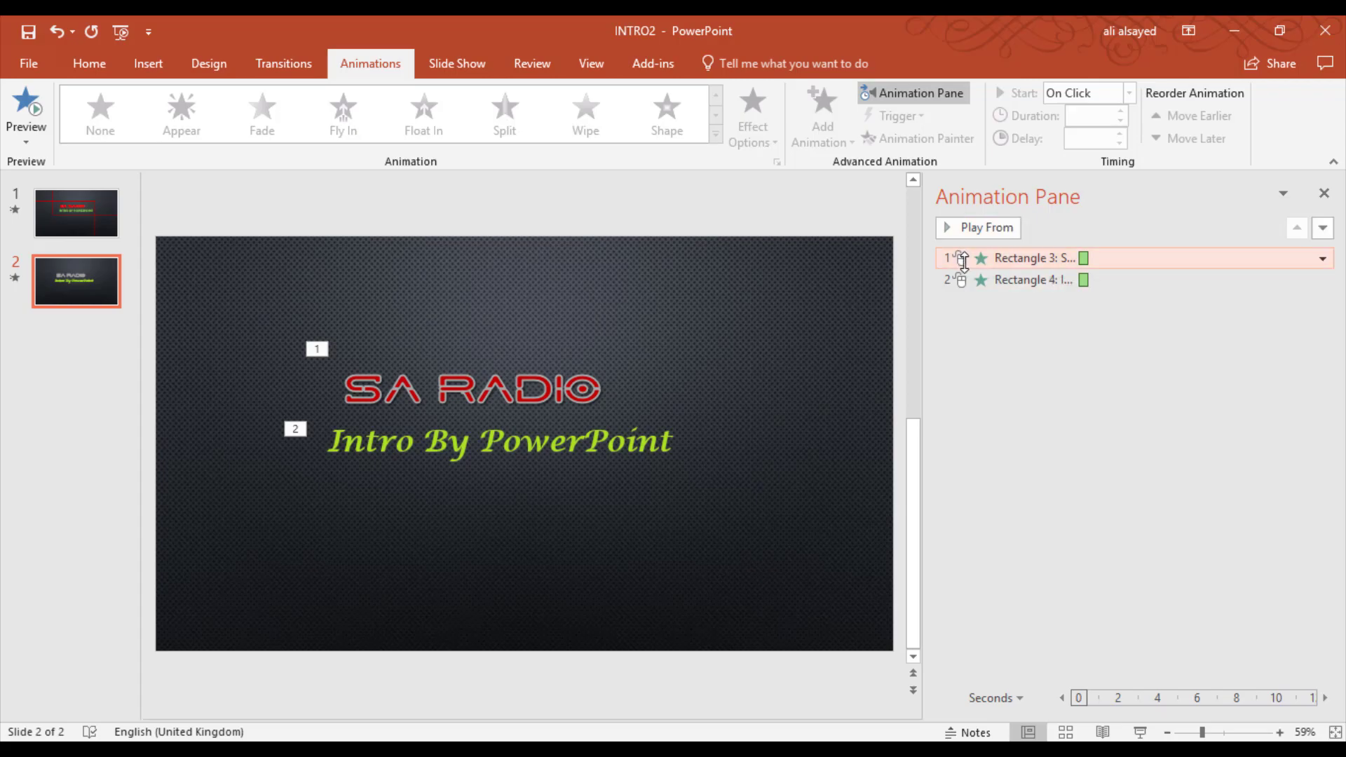
click(1030, 280)
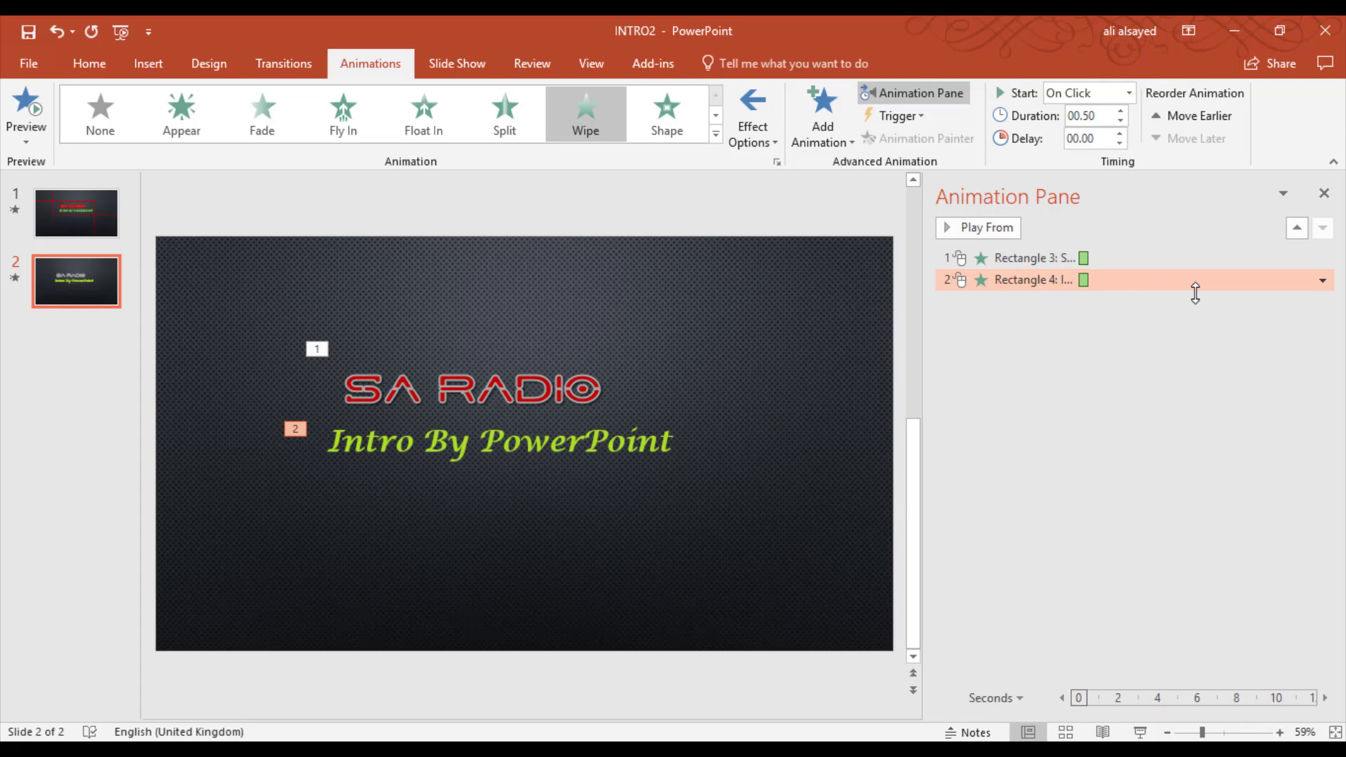
click(960, 259)
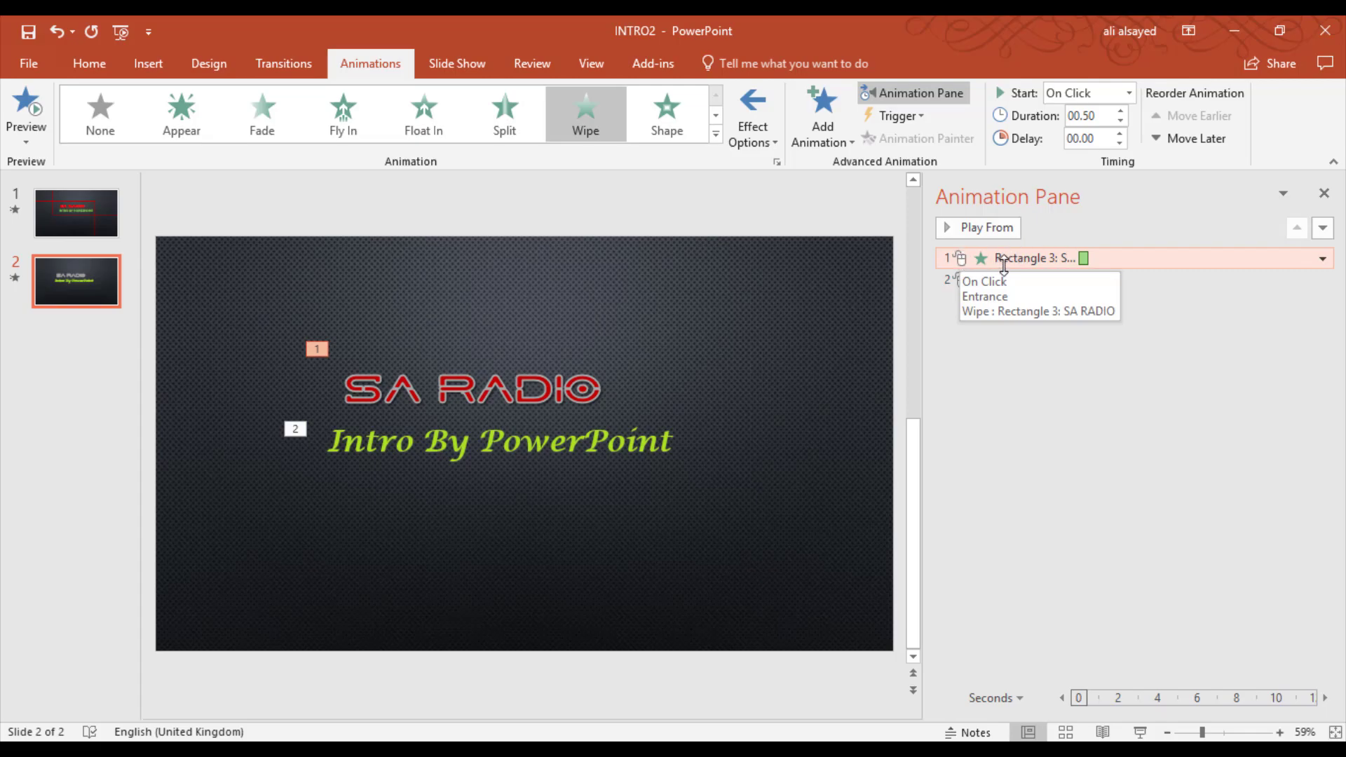
Set the subtitle's Wipe timing to start With Previous, then preview all animations.
click(1236, 278)
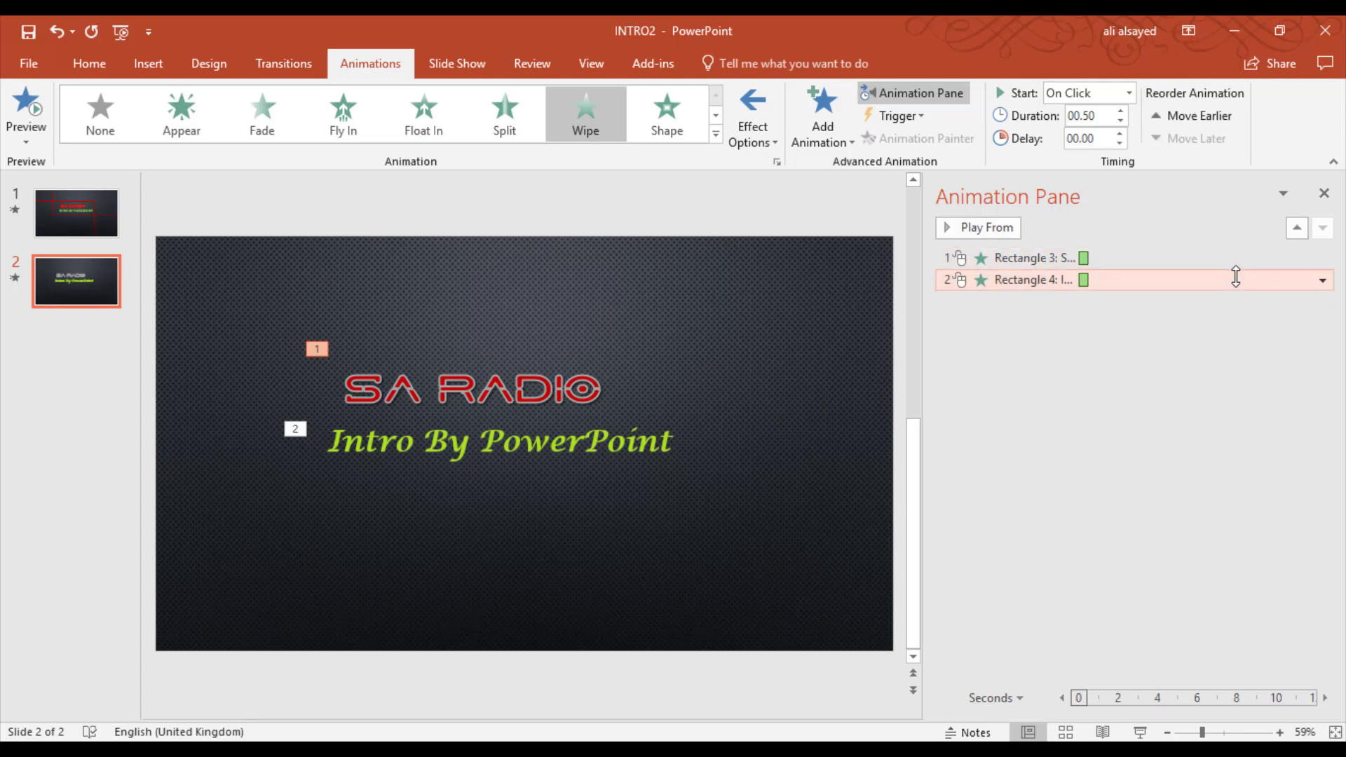
click(1323, 279)
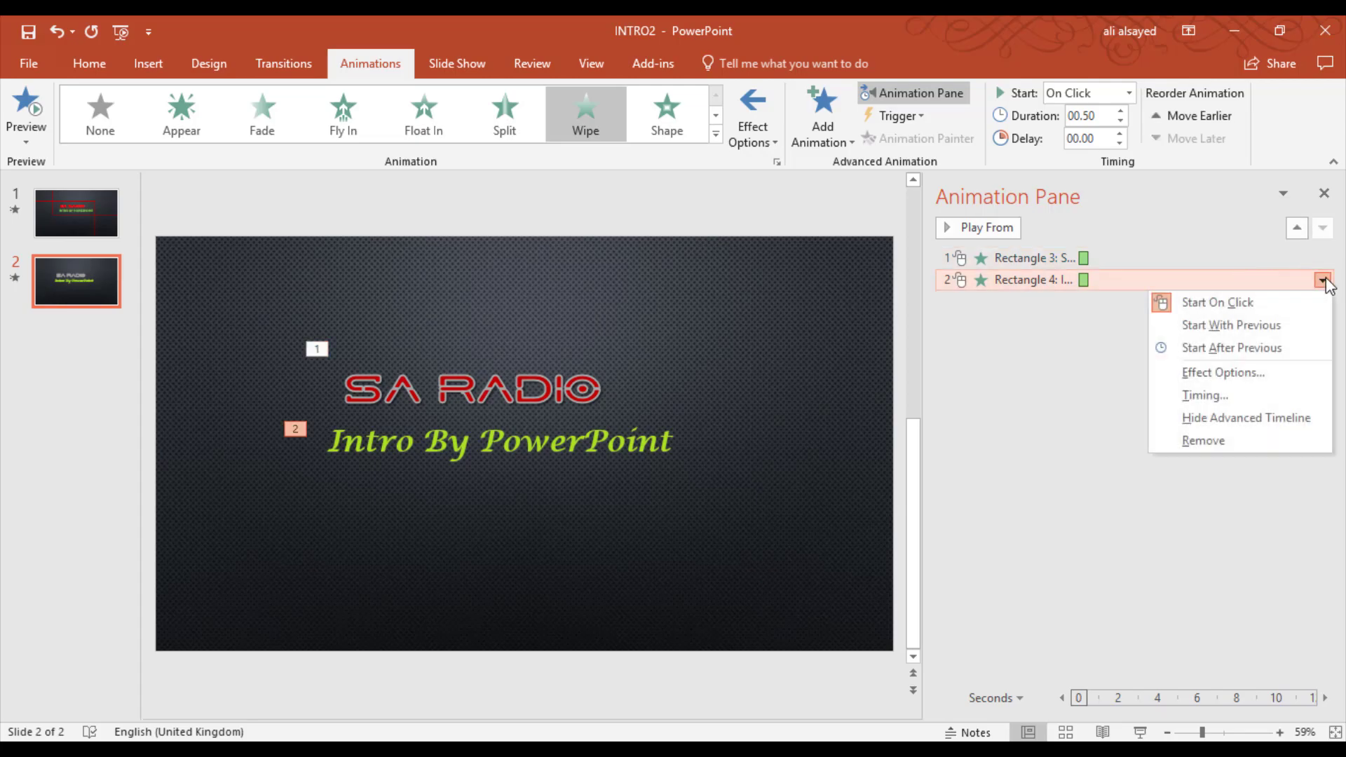
click(1261, 382)
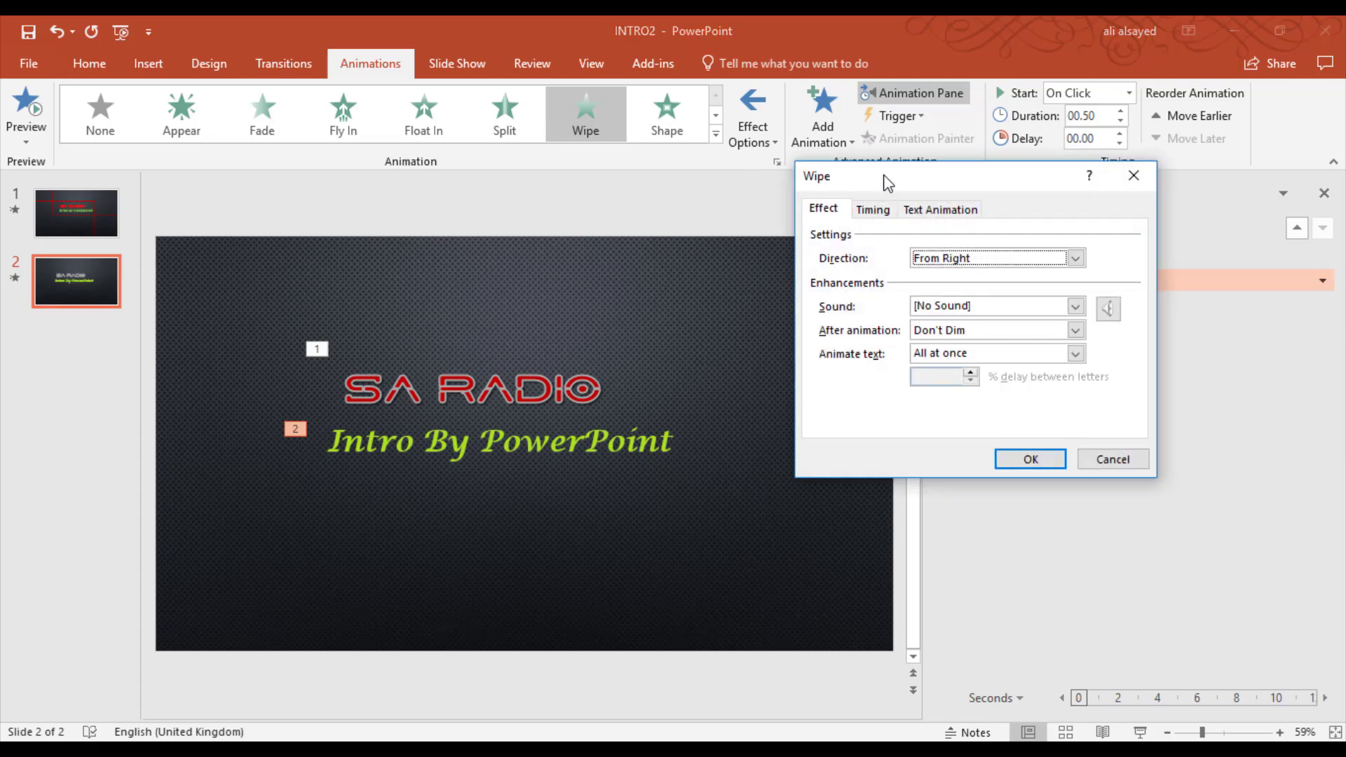
drag(885, 181, 905, 178)
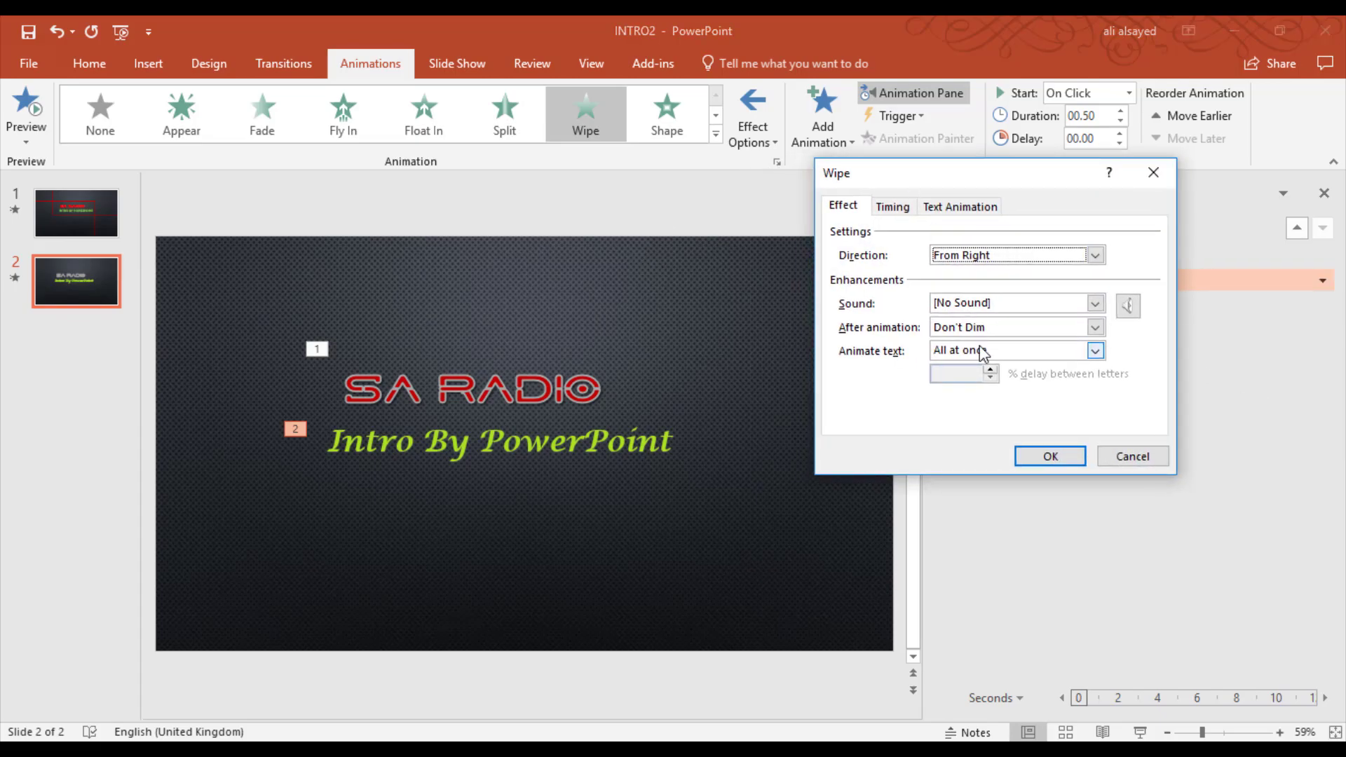
click(893, 213)
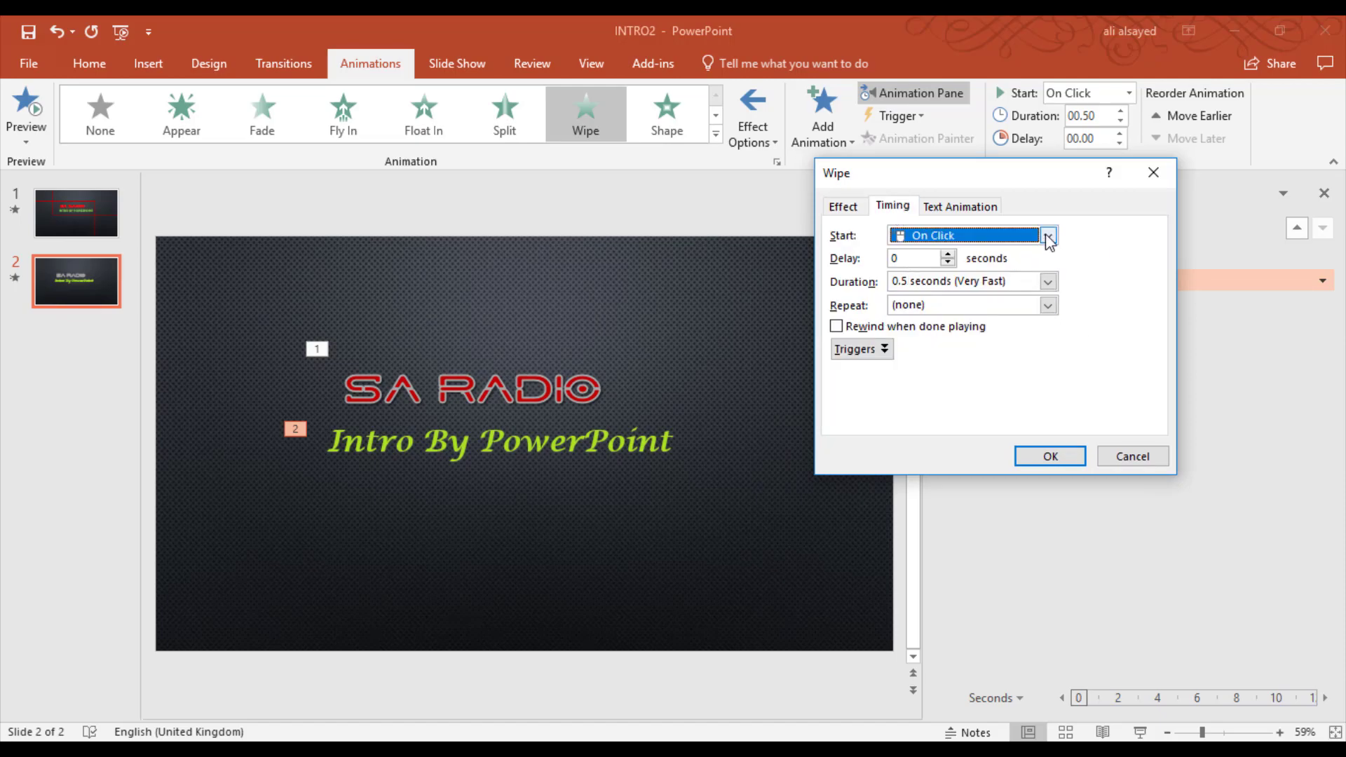
click(1049, 237)
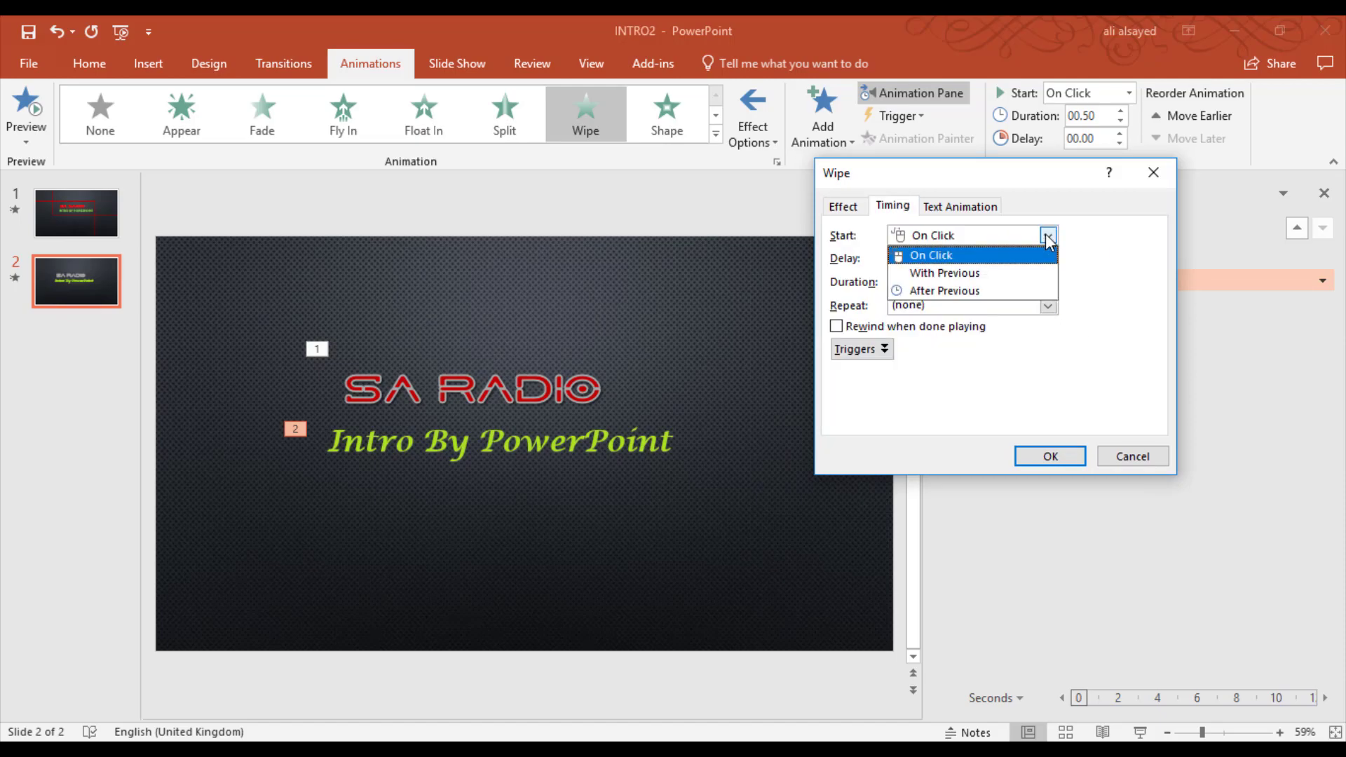
click(1012, 275)
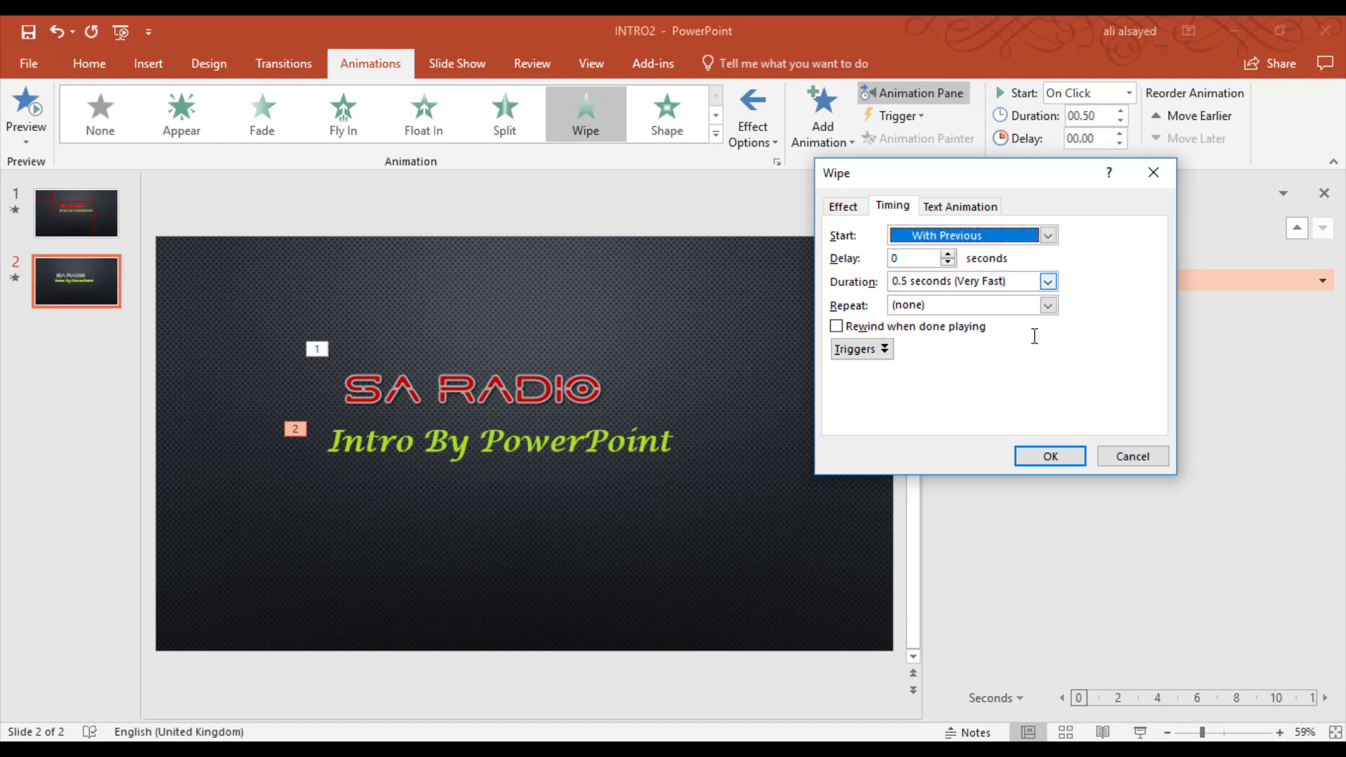
click(1049, 457)
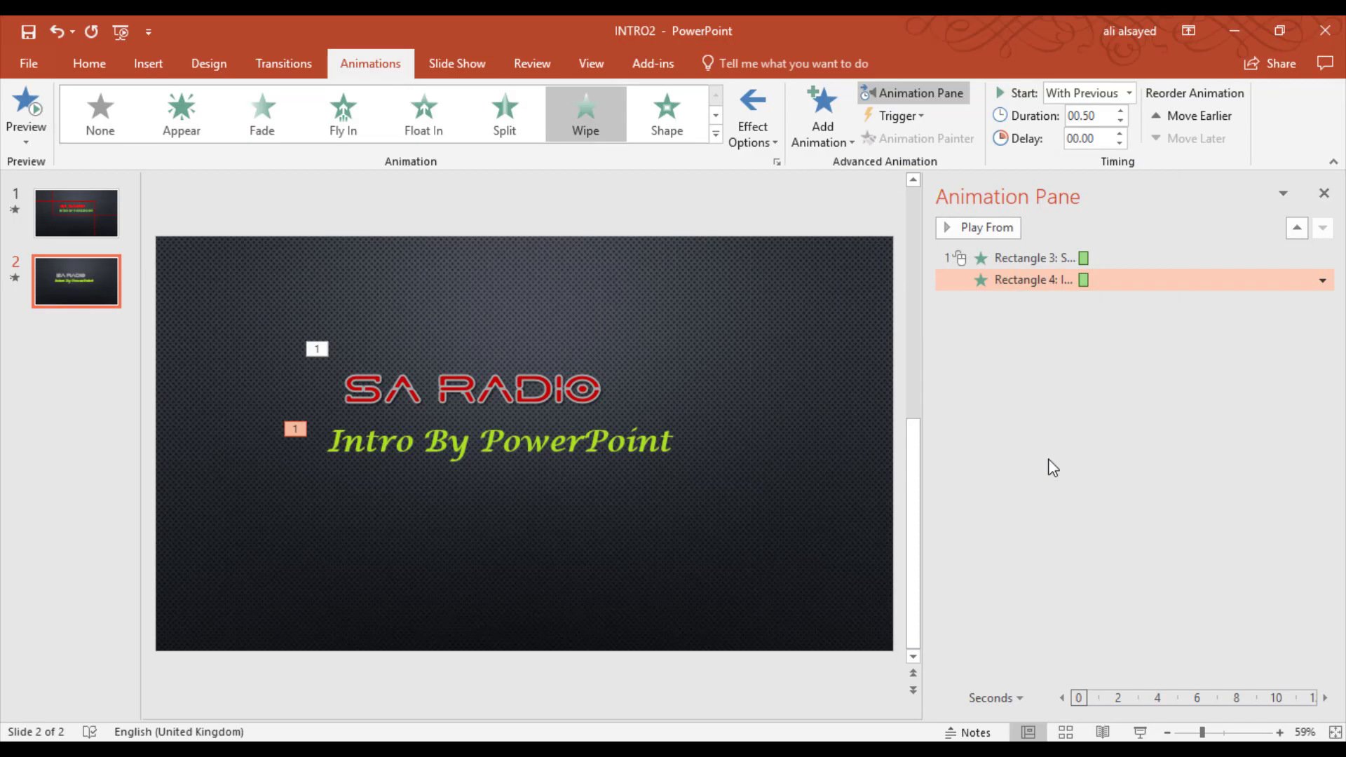
click(1044, 372)
click(973, 233)
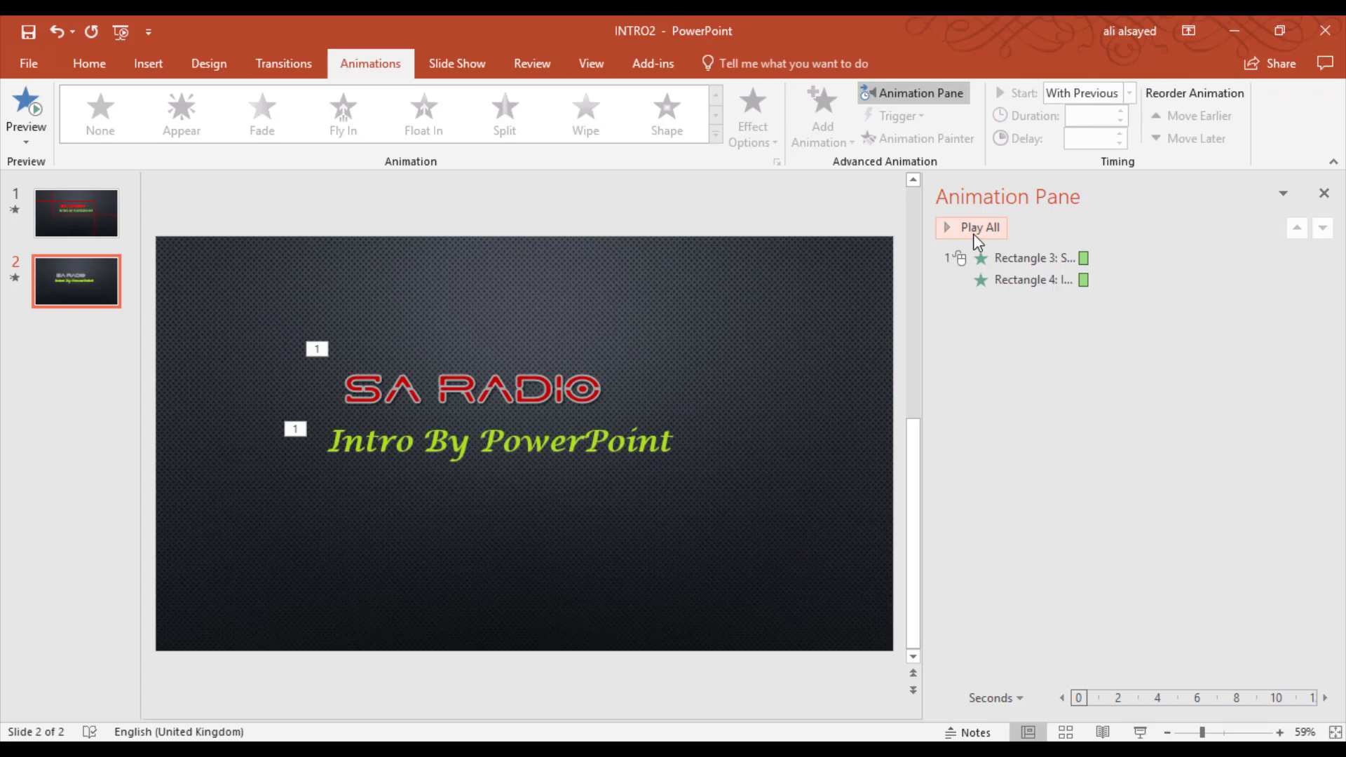
Set SA RADIO's Wipe to animate text By letter with a 10% delay between letters.
click(974, 237)
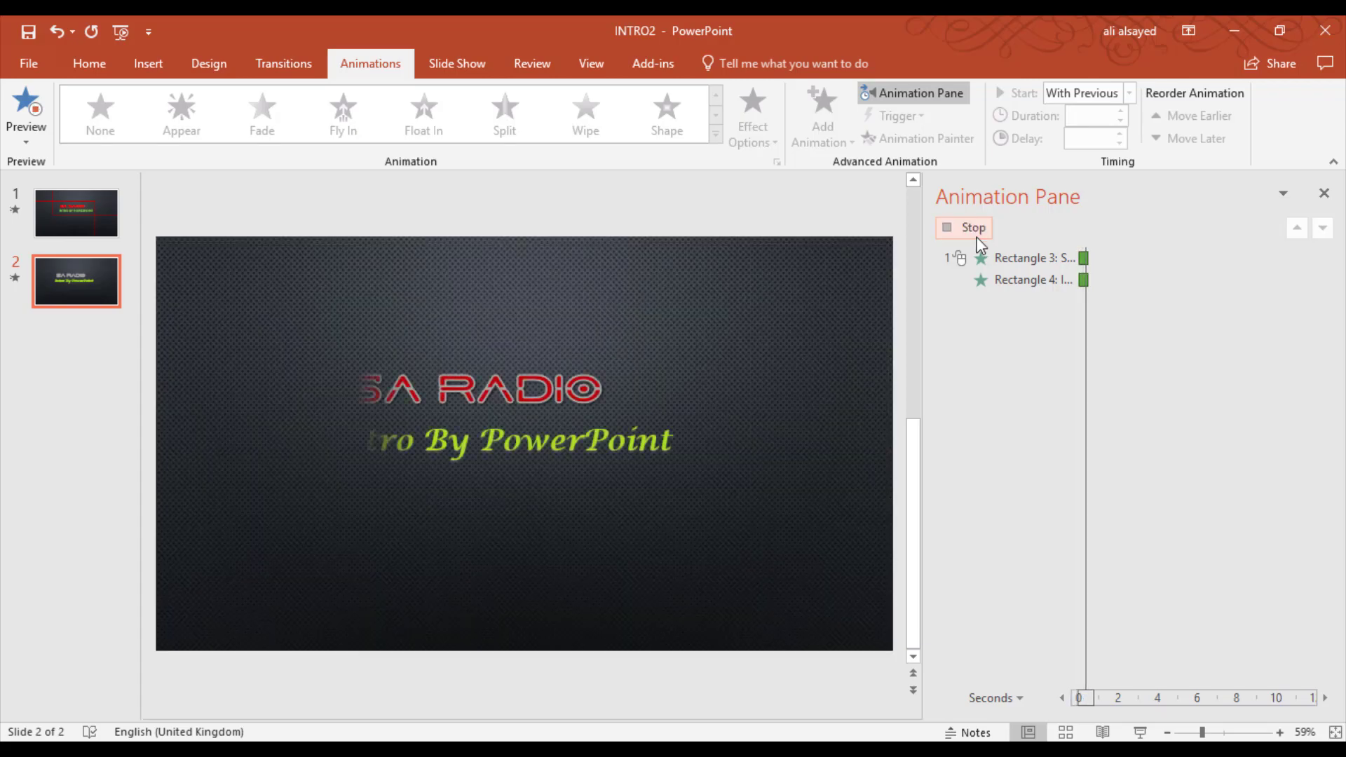
click(1020, 258)
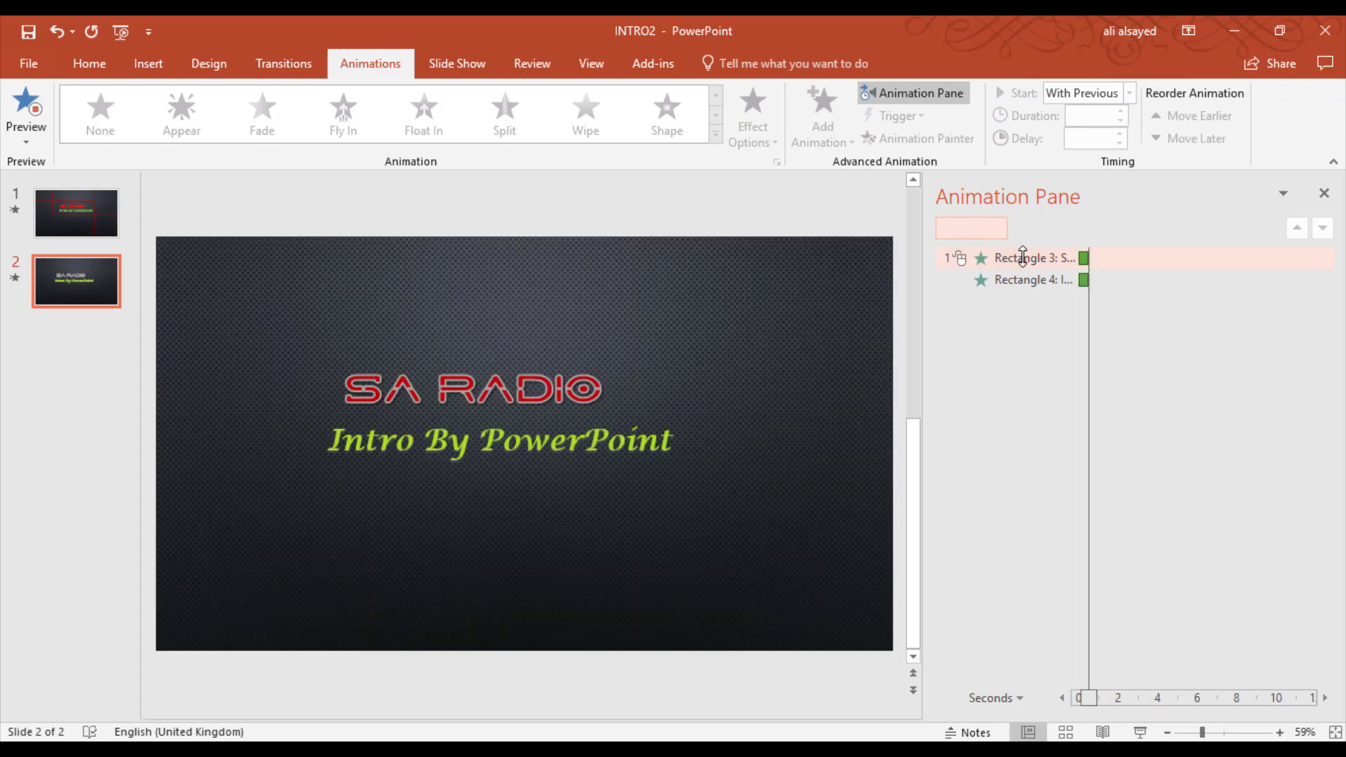
click(1323, 259)
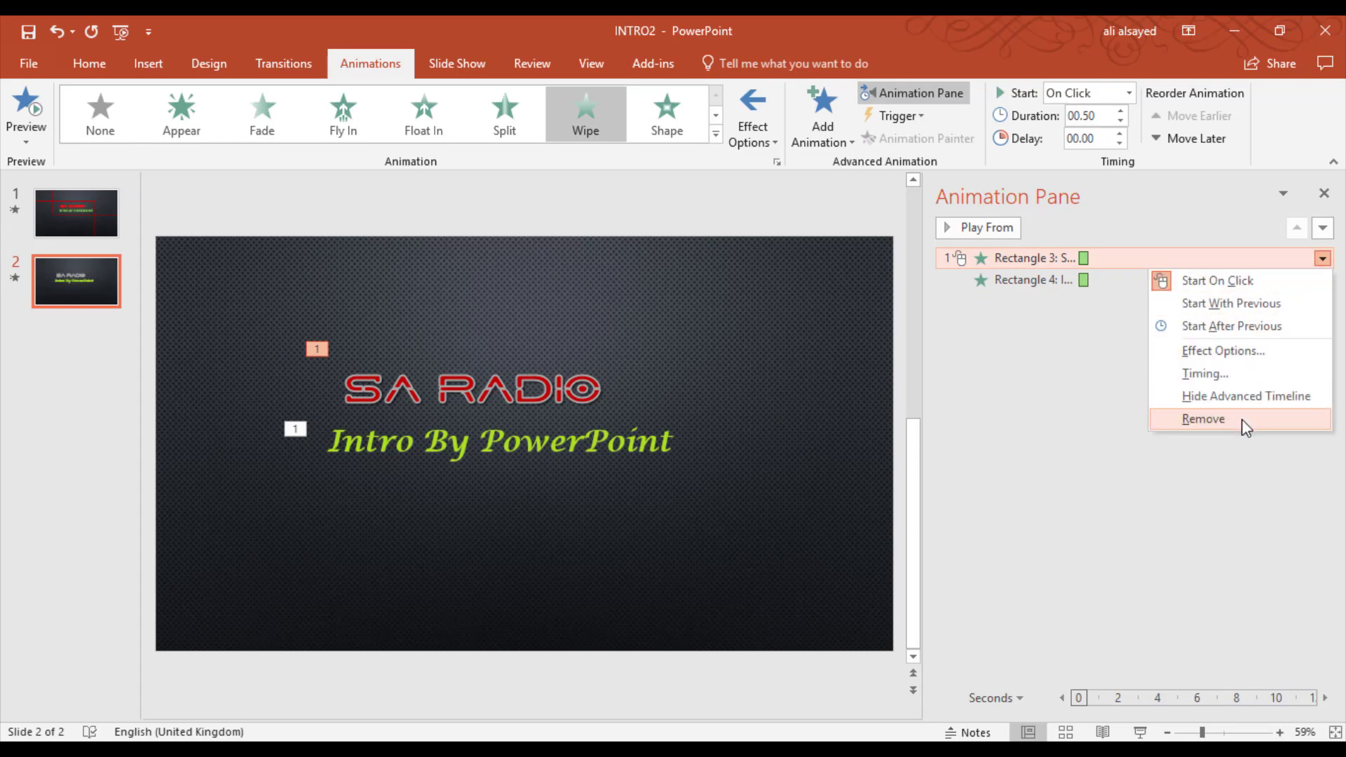
click(1233, 374)
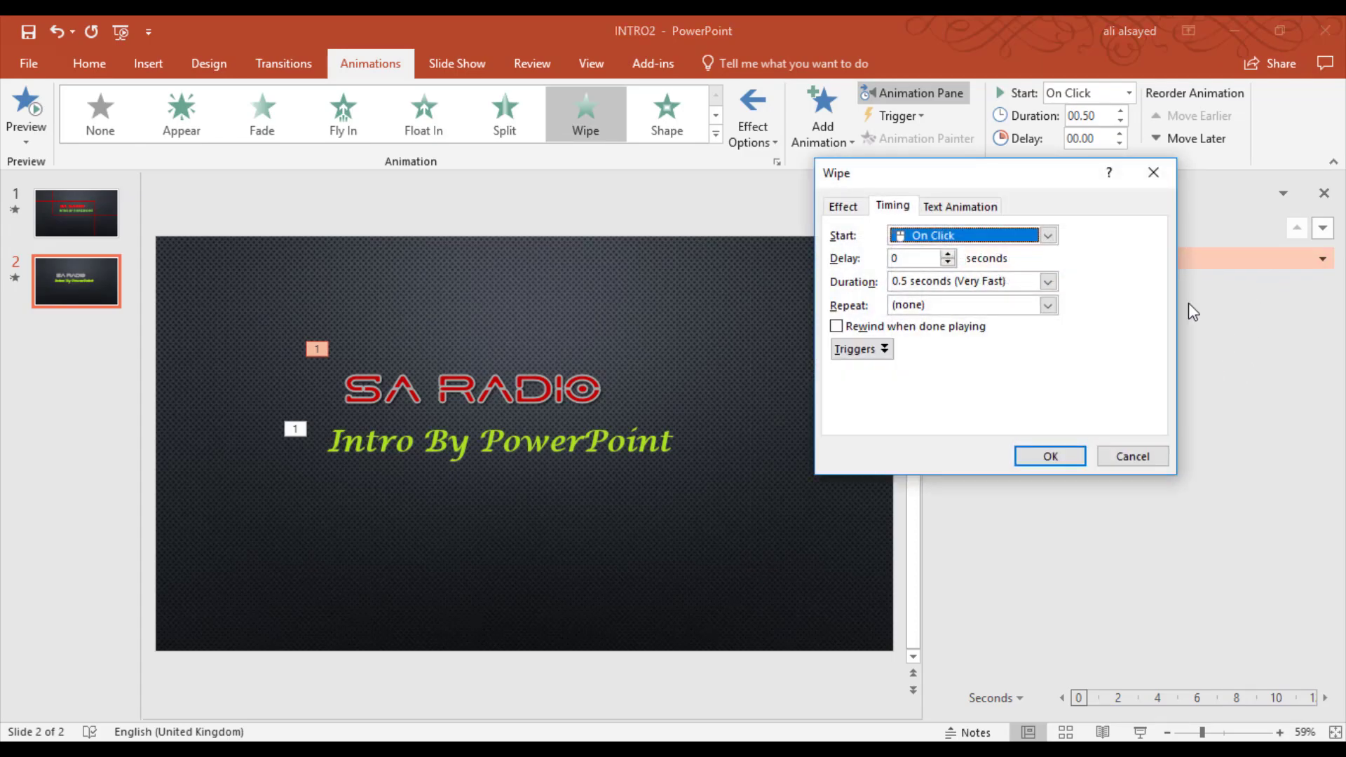
click(842, 206)
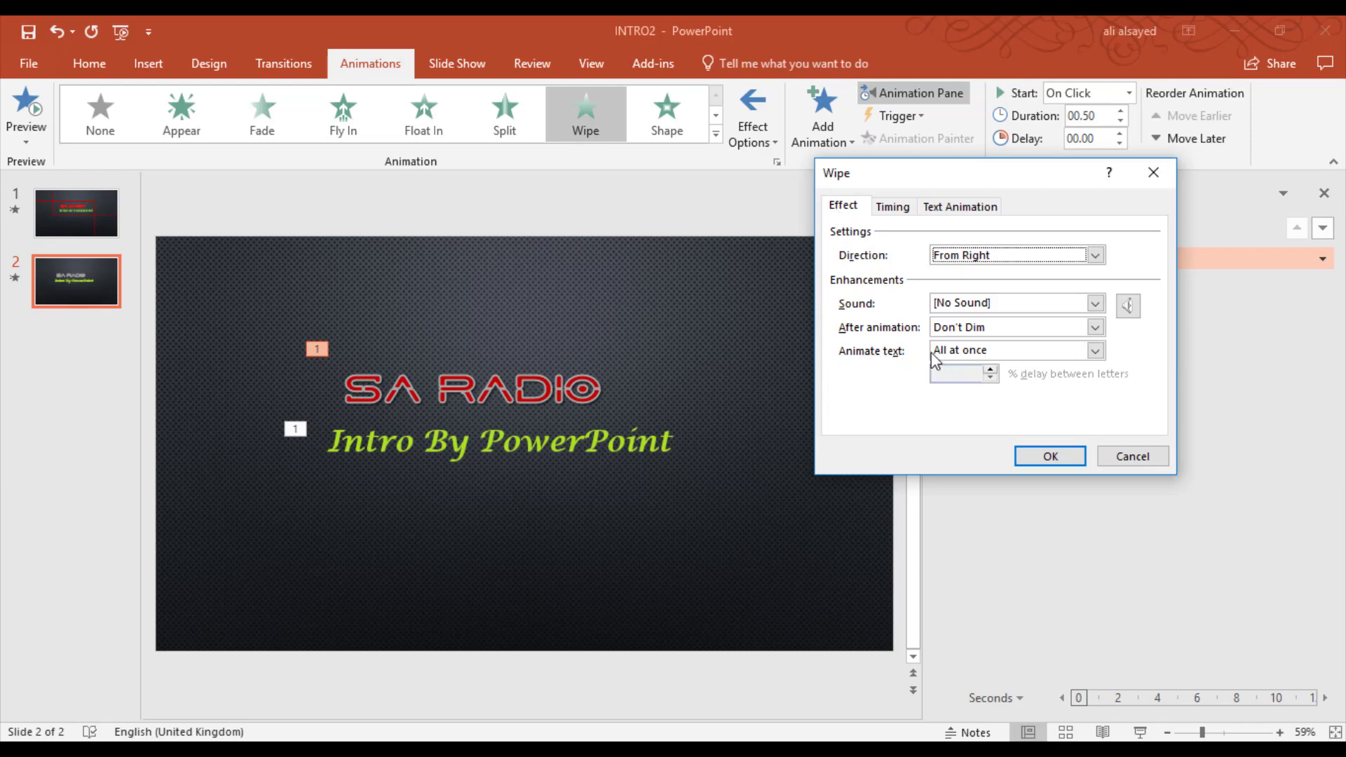
click(1096, 352)
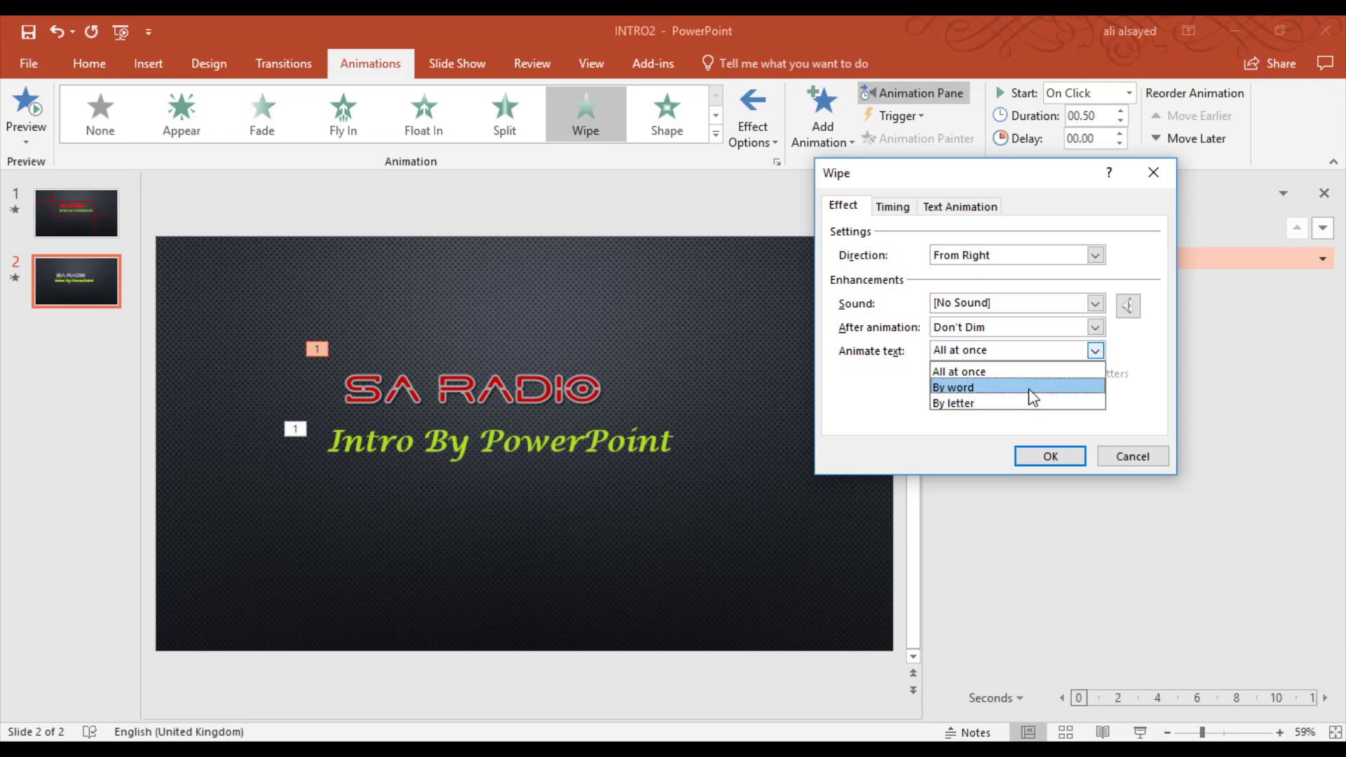
click(1018, 404)
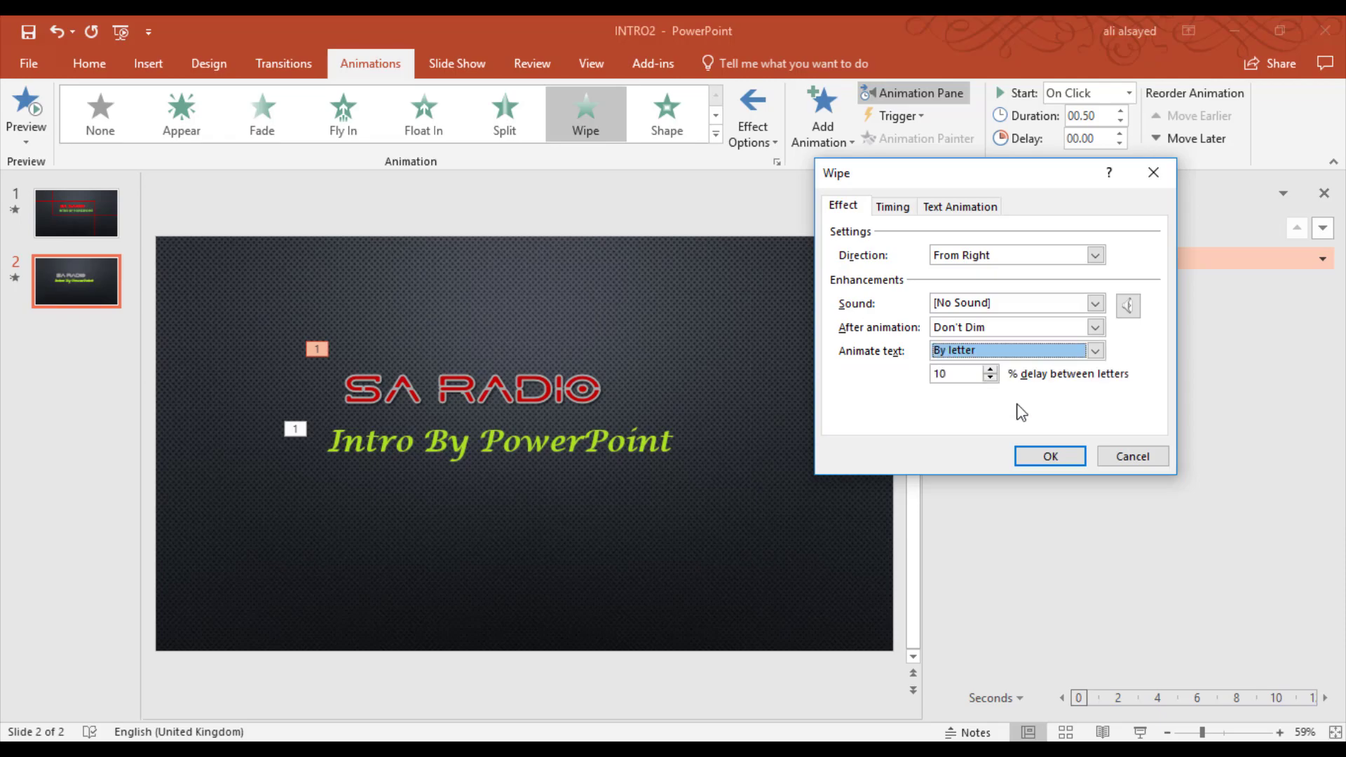
drag(955, 372, 930, 371)
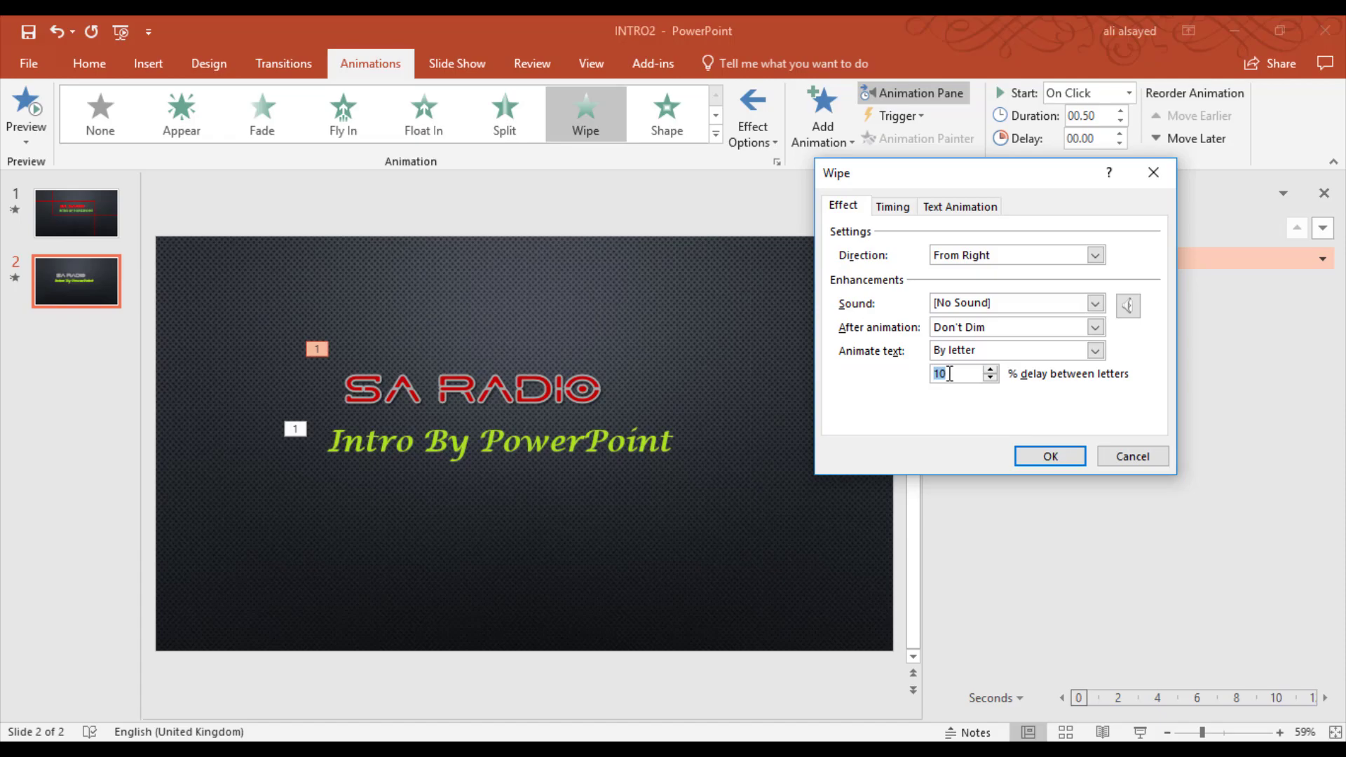
click(1050, 457)
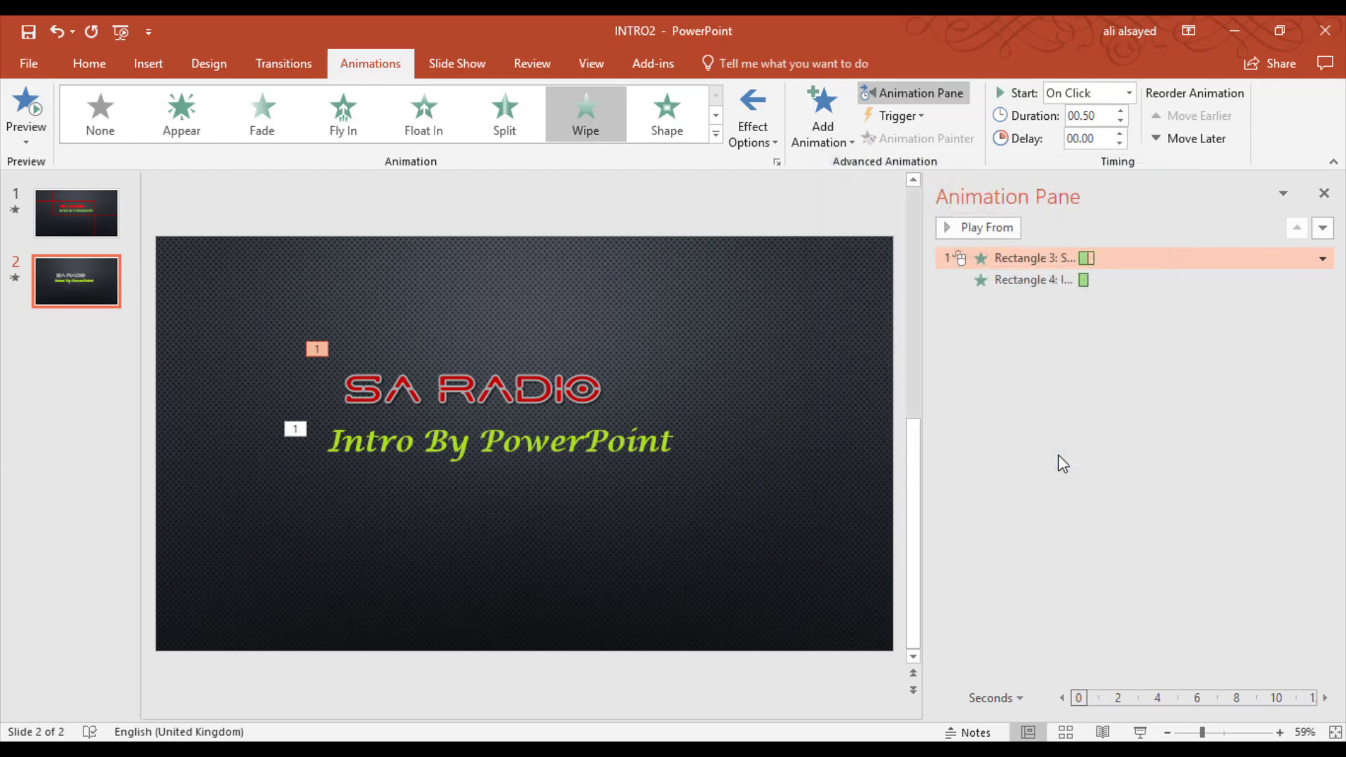
Make the subtitle's Wipe animate text By letter, then preview the slide's animations.
click(1040, 280)
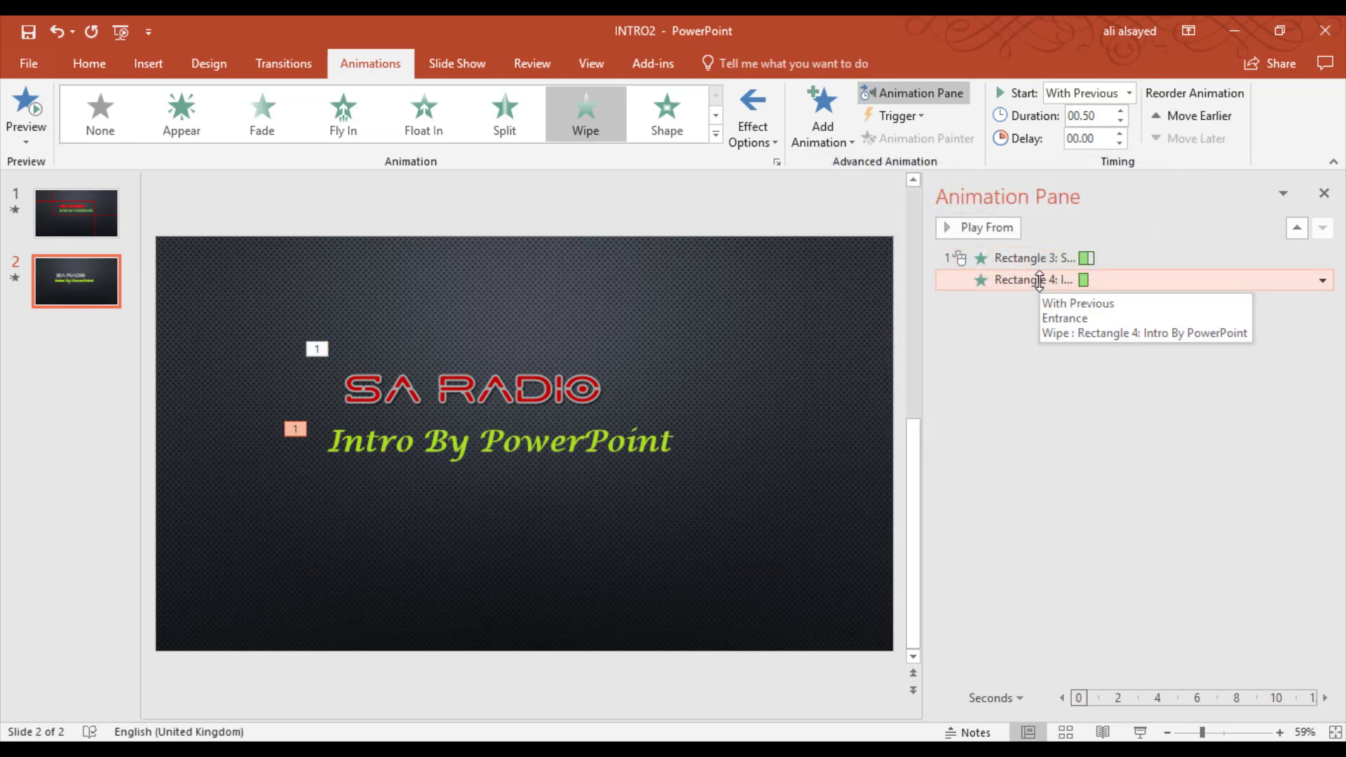
click(1322, 280)
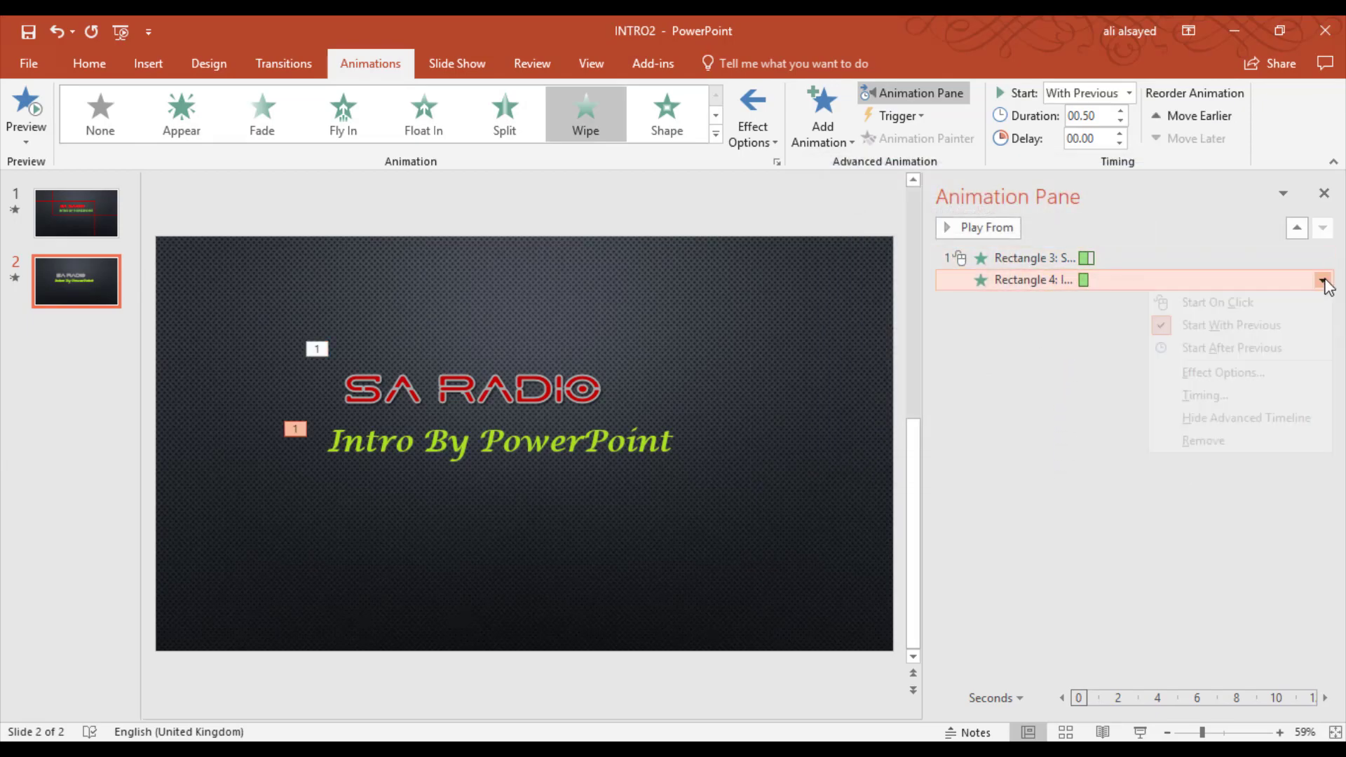
click(1219, 374)
click(1095, 350)
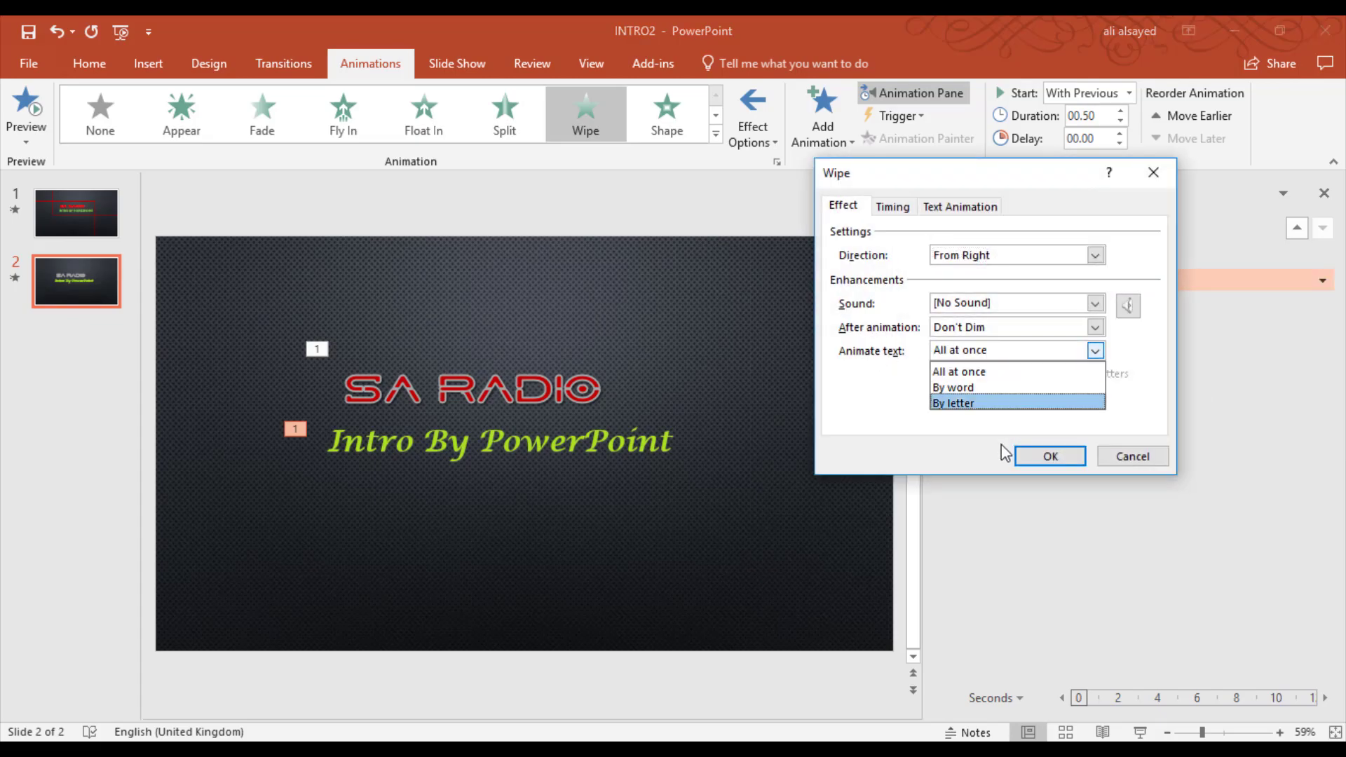
click(999, 403)
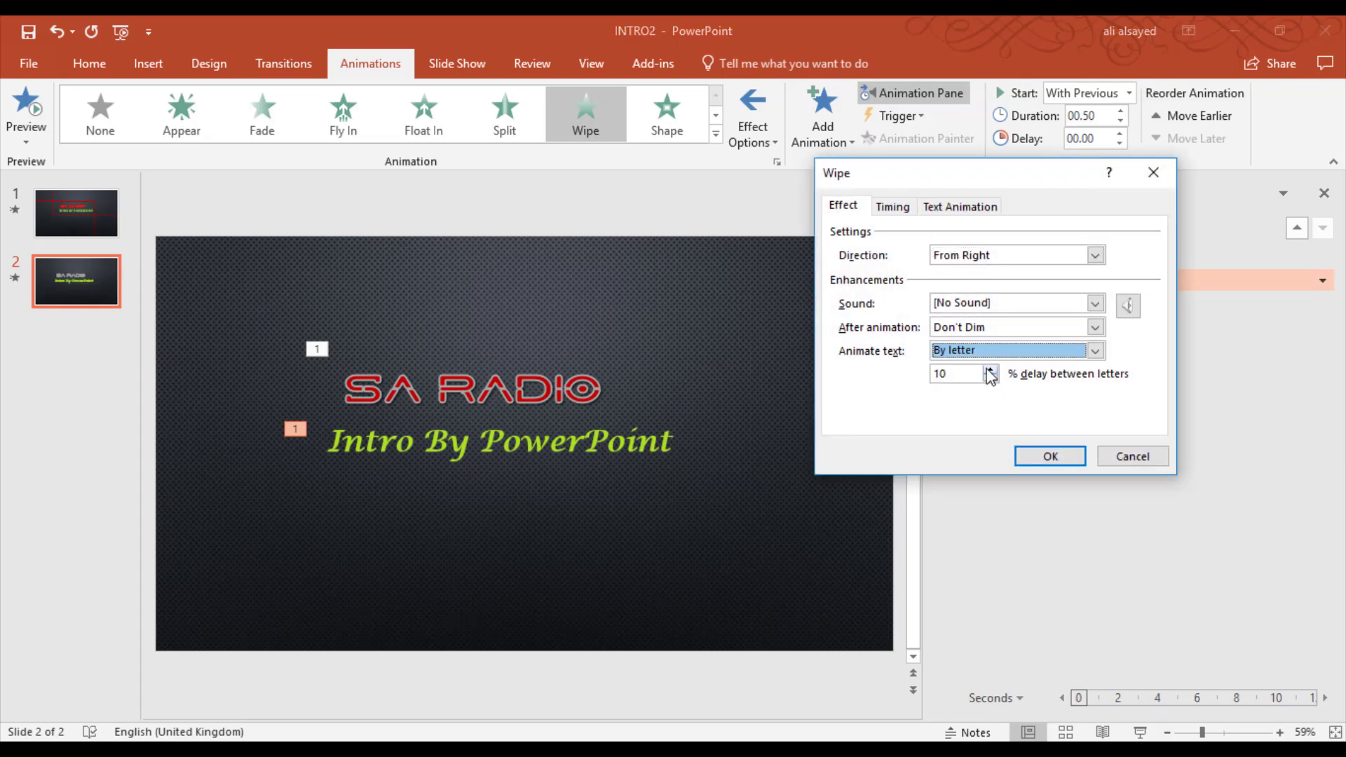
click(1038, 453)
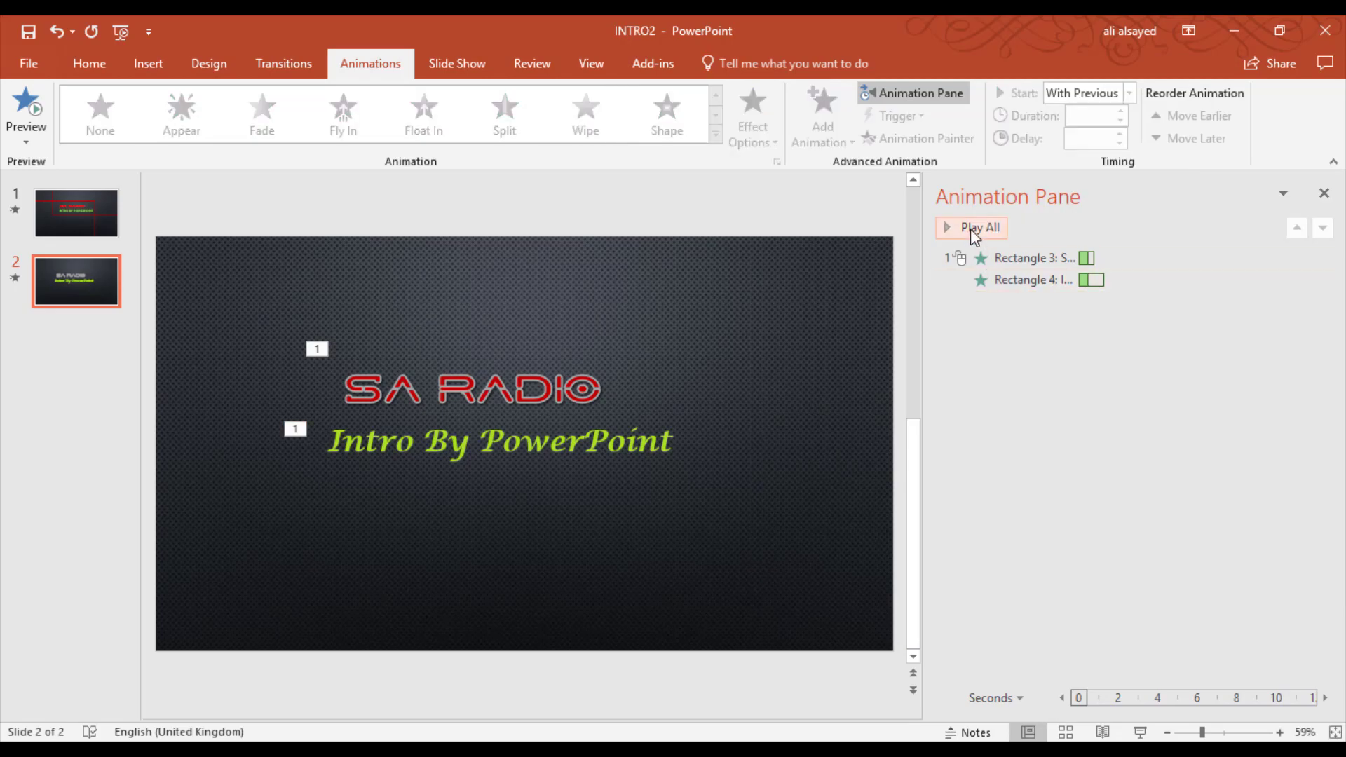
click(970, 229)
click(438, 349)
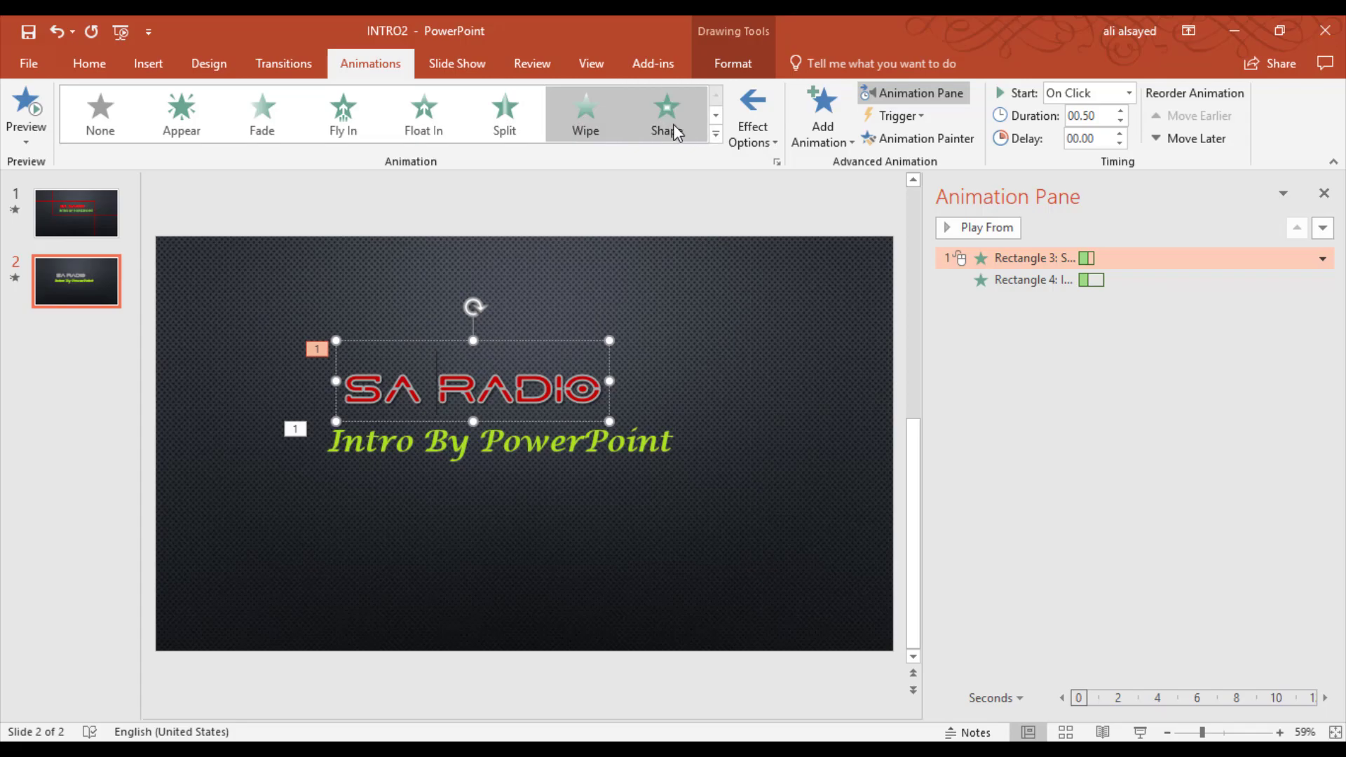
Change the SA RADIO and subtitle entrance effects from Wipe to Fly In.
click(341, 129)
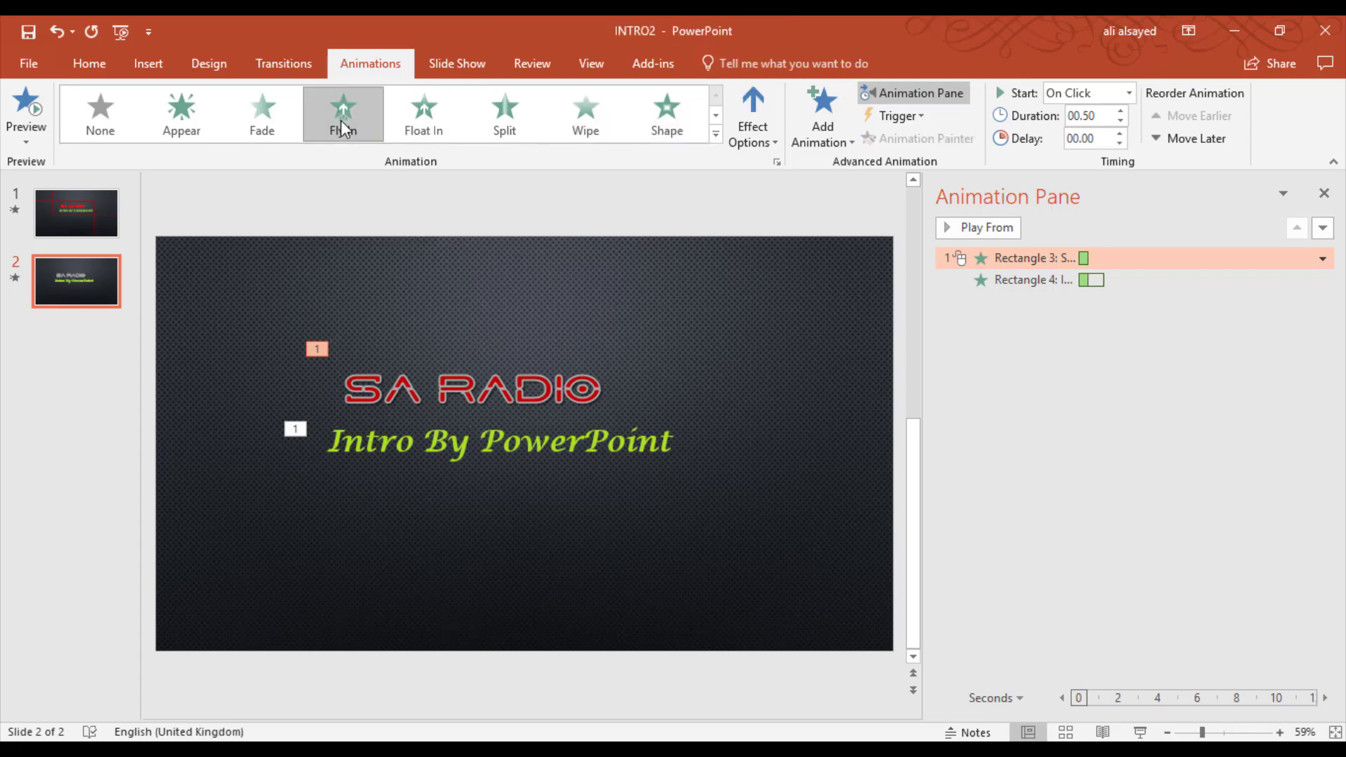
click(1039, 279)
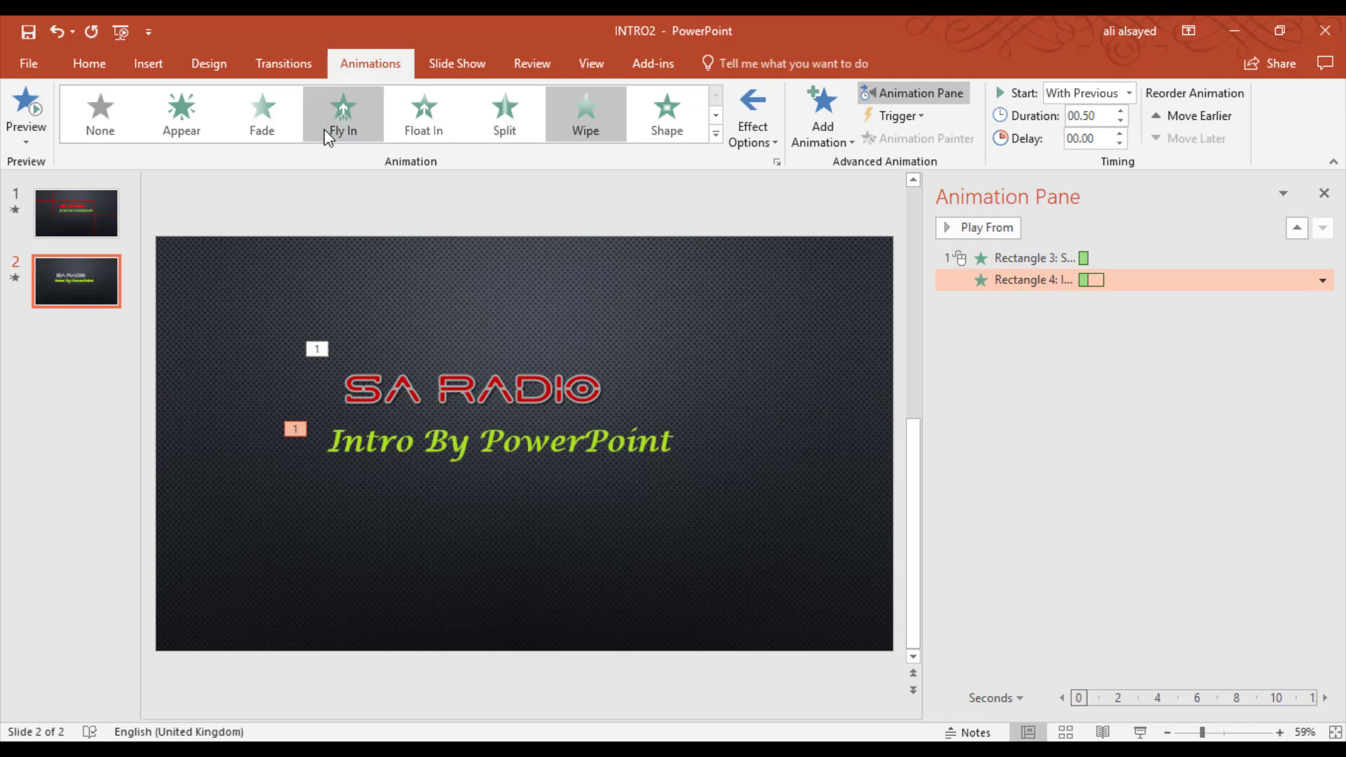
click(324, 130)
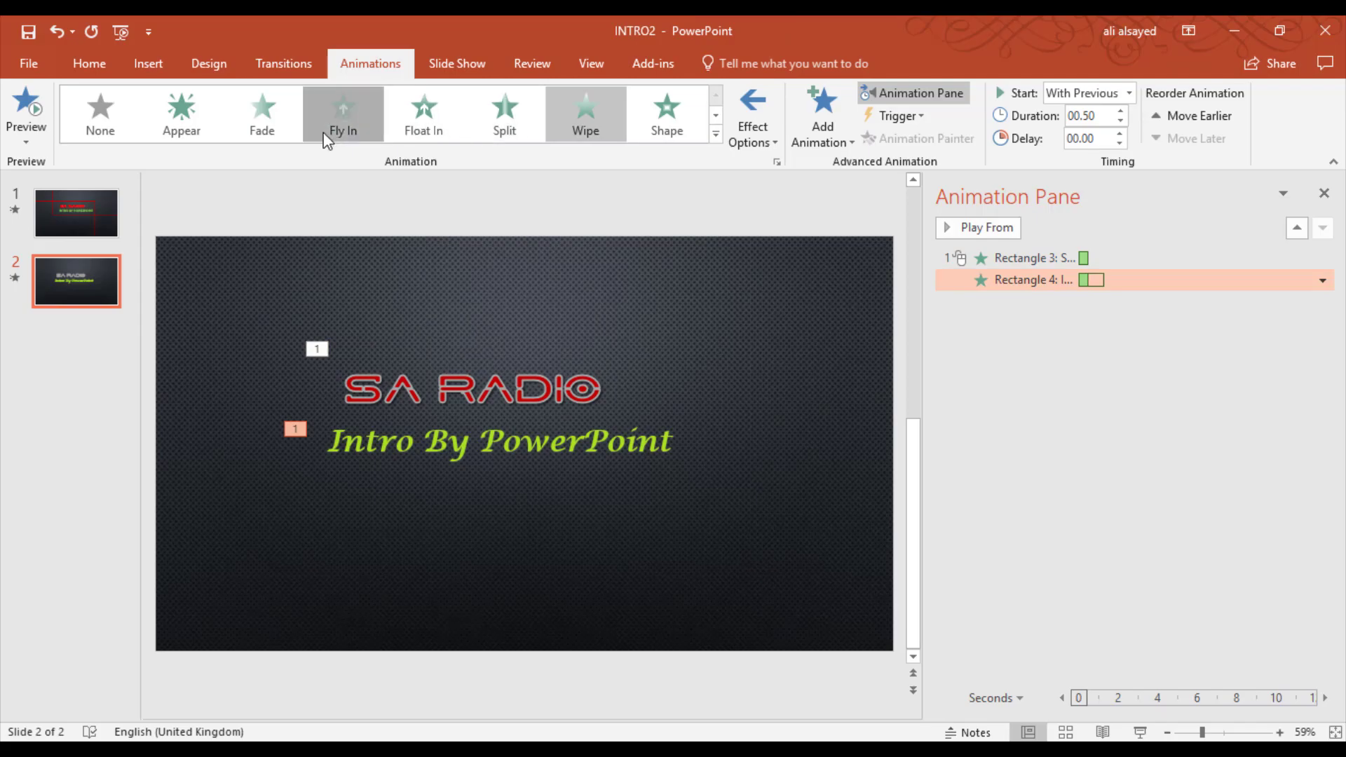
click(1211, 463)
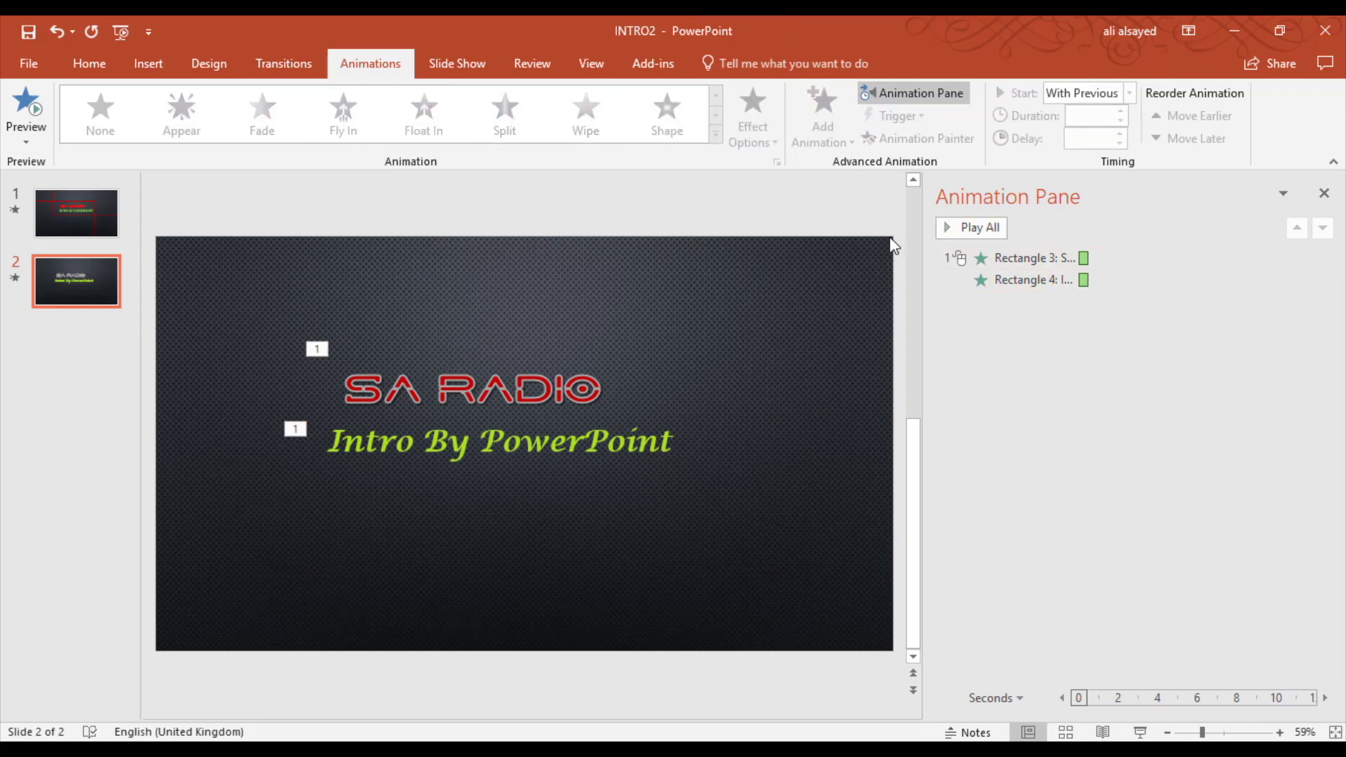
Make both SA RADIO and the subtitle fly in From Right, then preview.
click(560, 389)
click(733, 133)
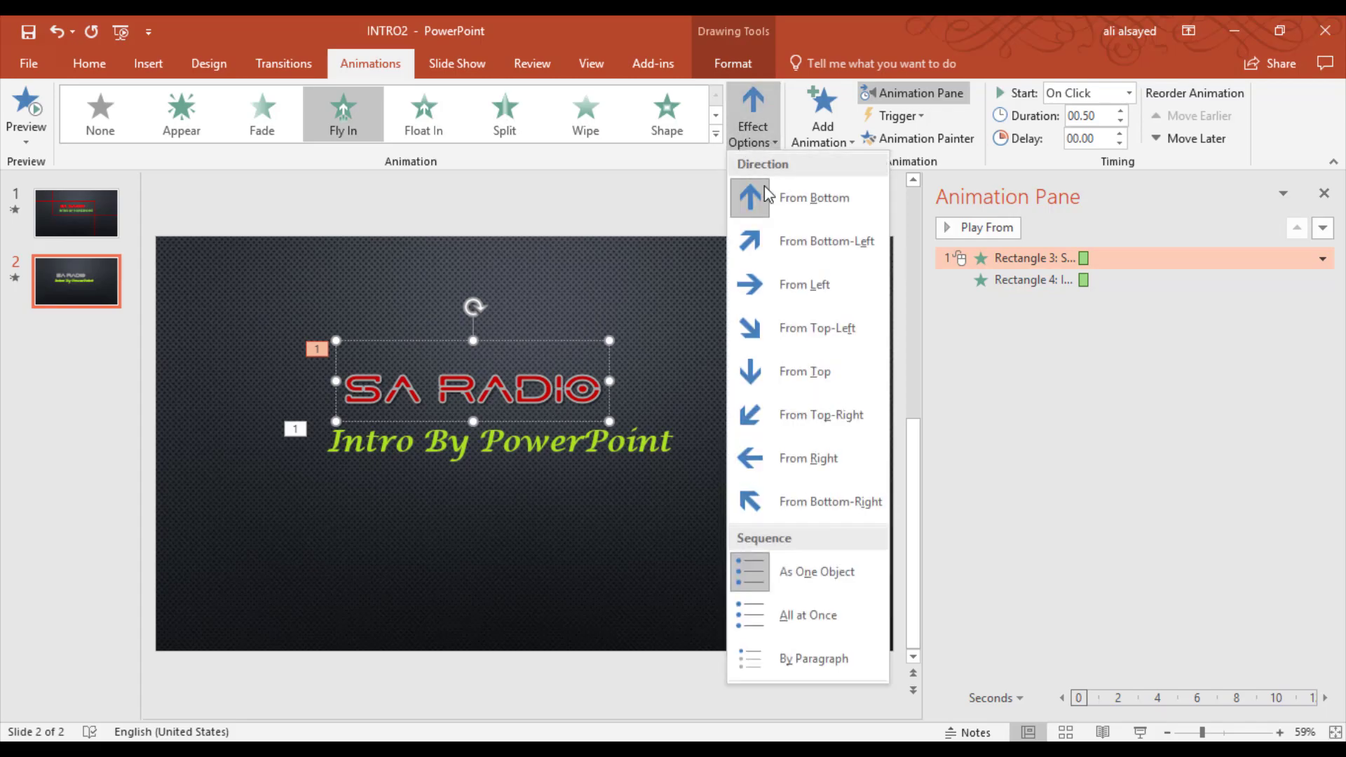
click(826, 457)
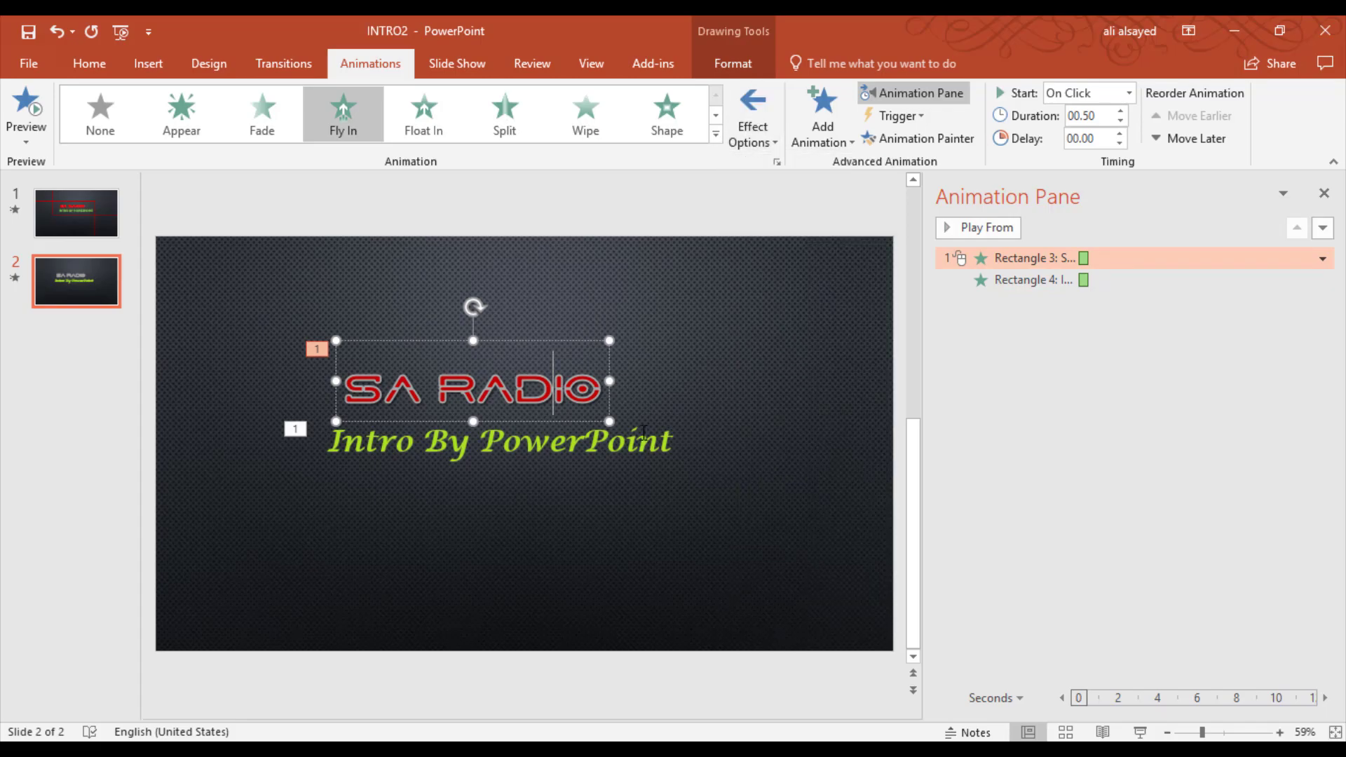
click(636, 442)
click(738, 143)
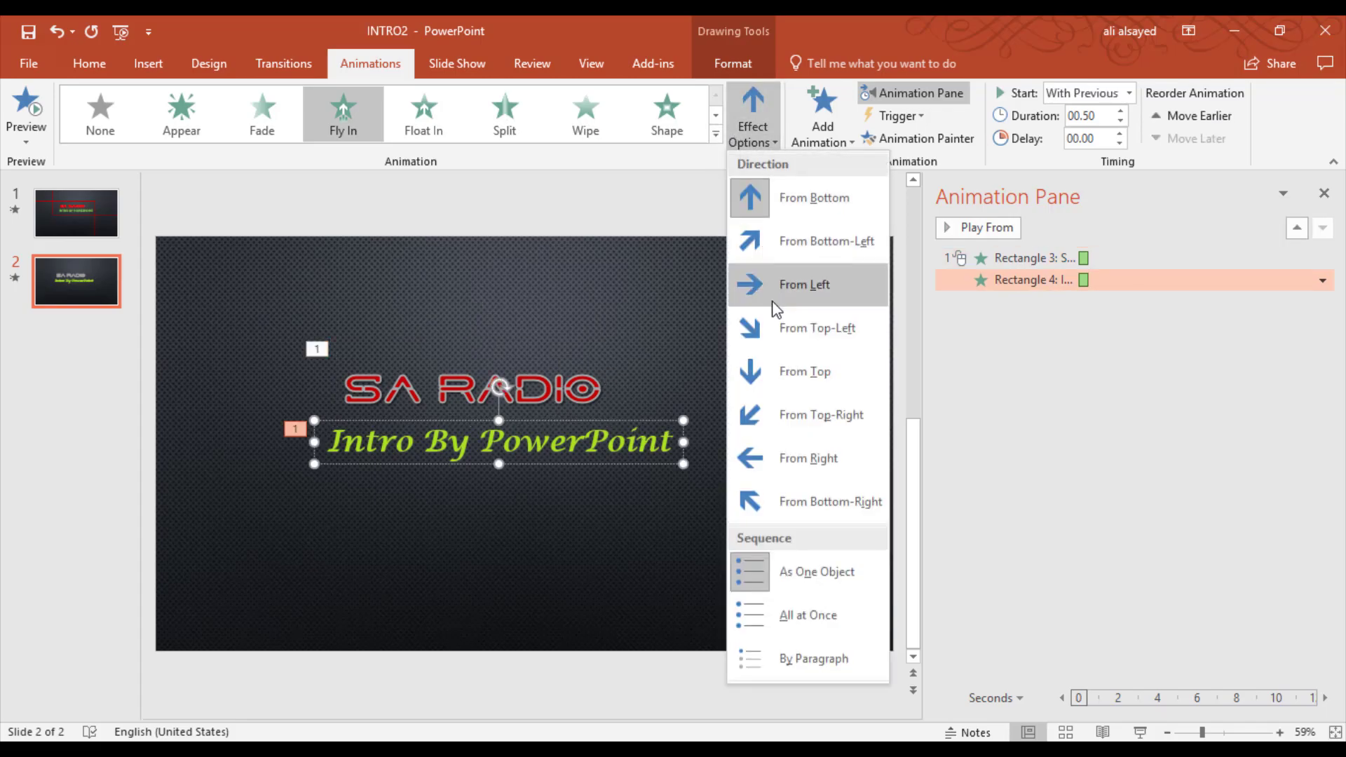
click(800, 459)
click(1029, 409)
click(975, 228)
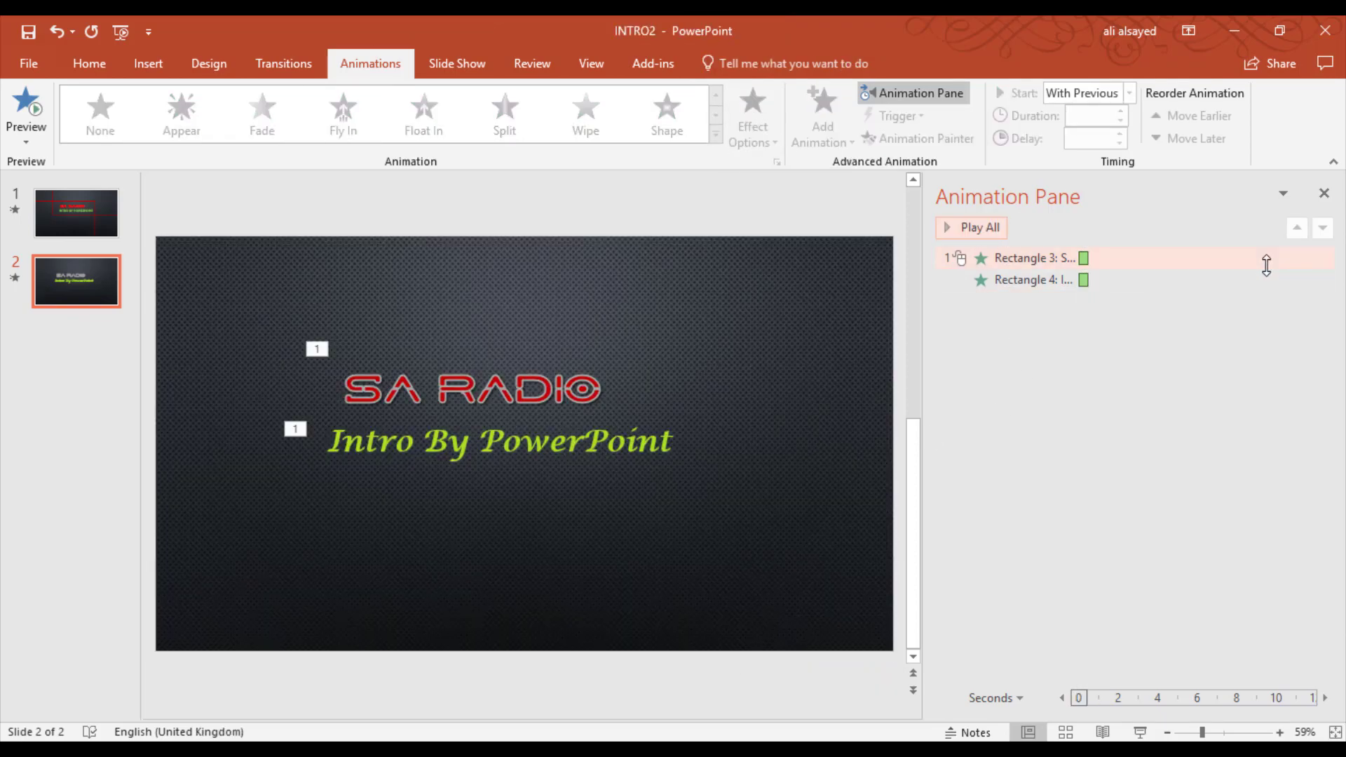
click(1290, 260)
click(1321, 259)
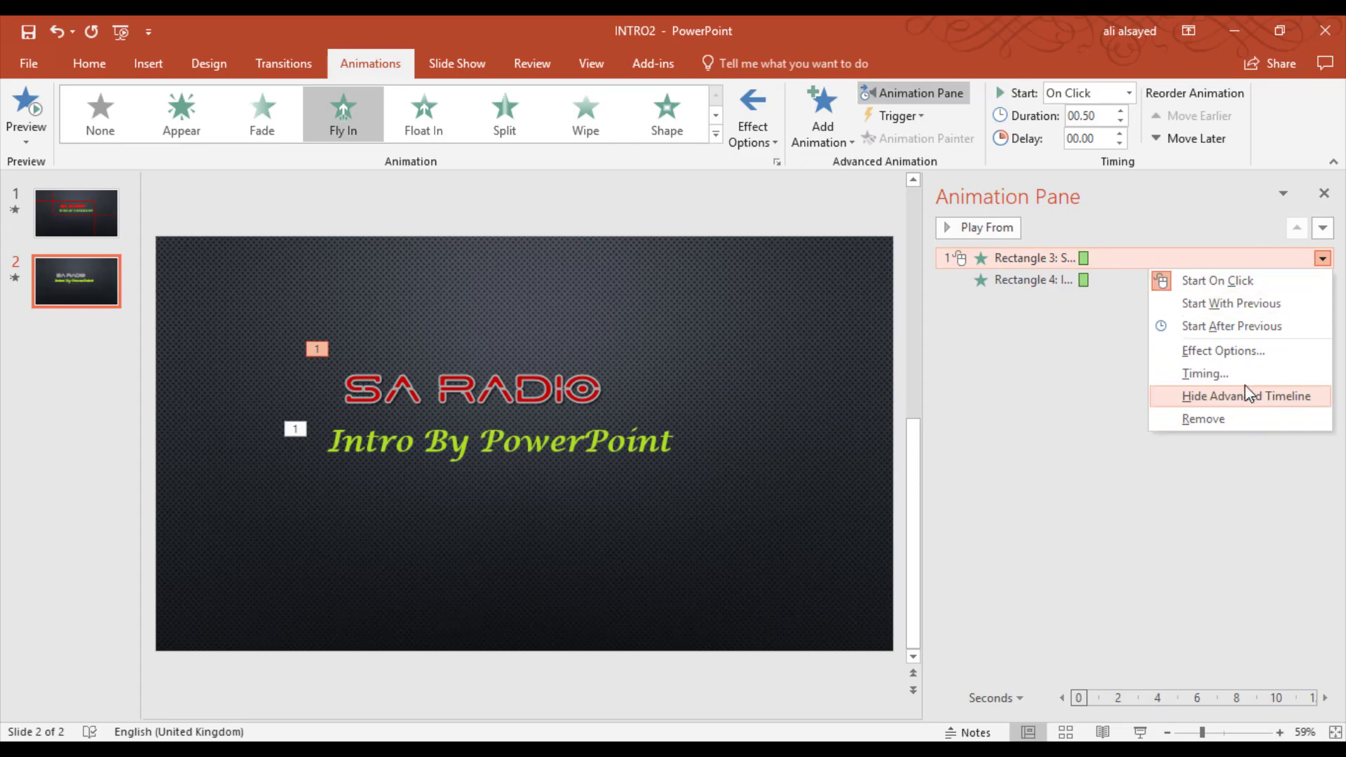
Set SA RADIO's Fly In to animate text By letter.
click(1192, 352)
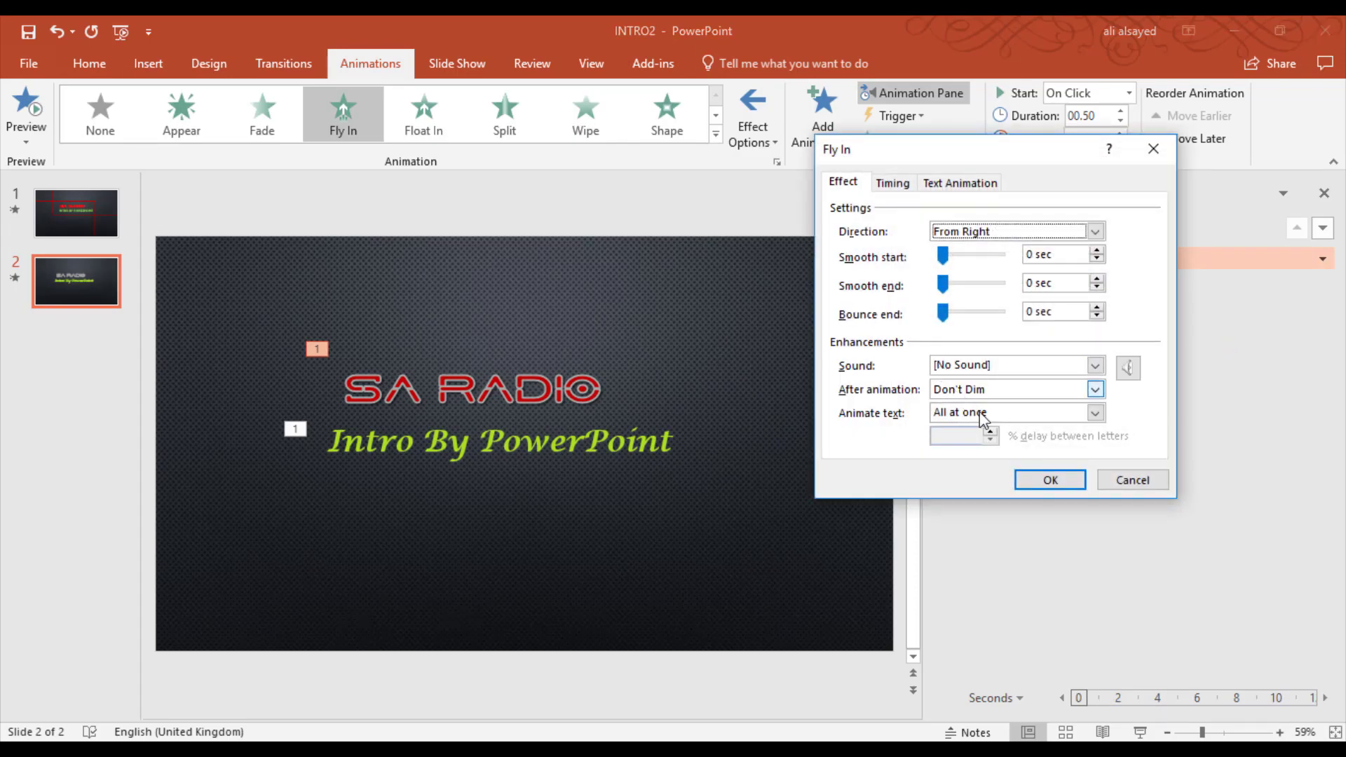
click(983, 413)
click(989, 466)
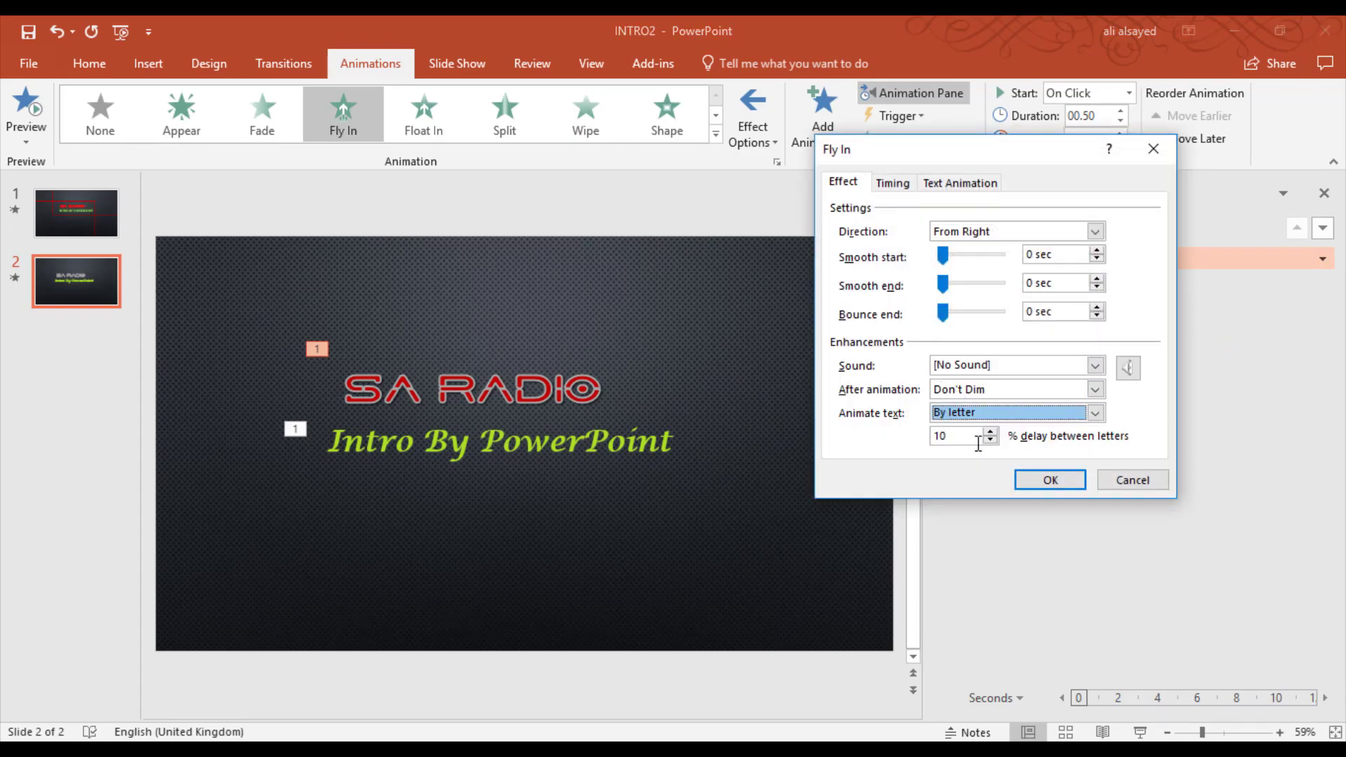
click(1031, 480)
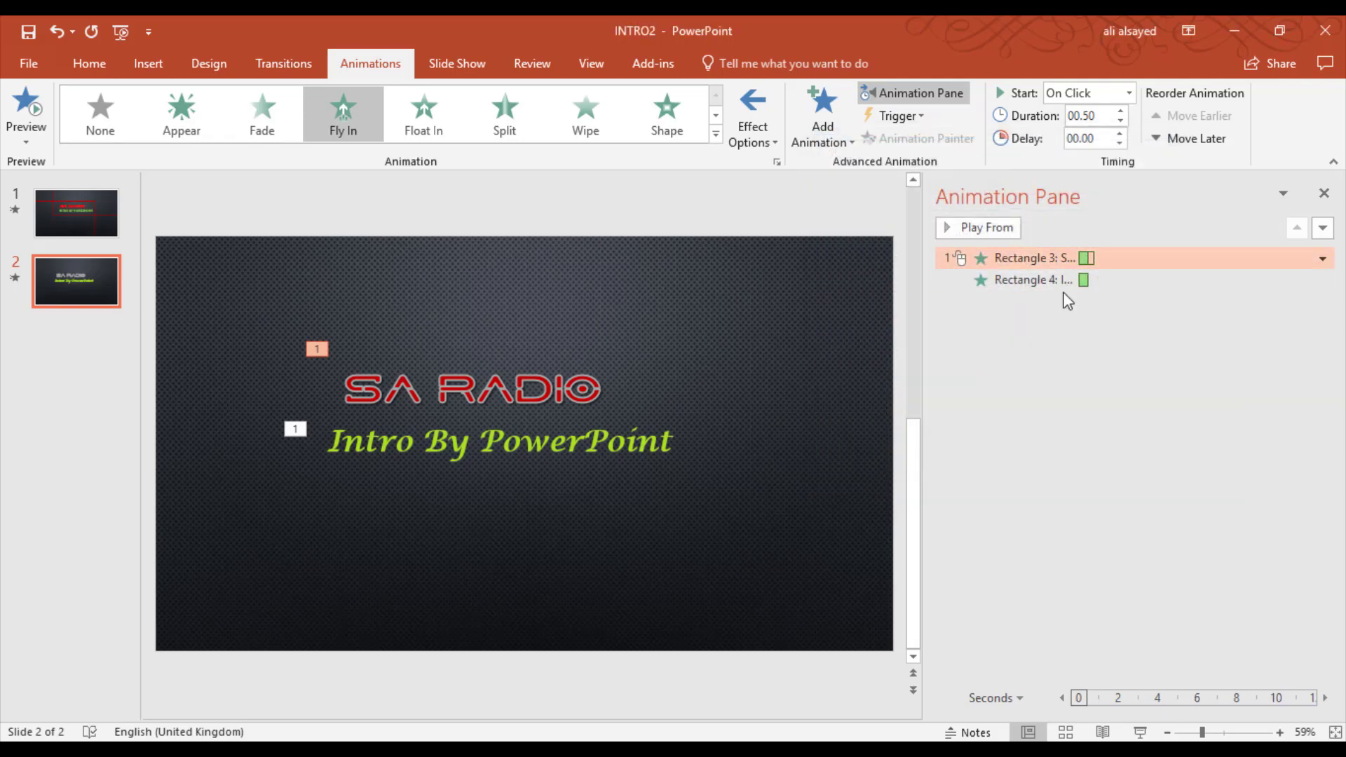
Set the subtitle's Fly In to animate By letter too, then preview the animations.
click(1062, 281)
click(1322, 279)
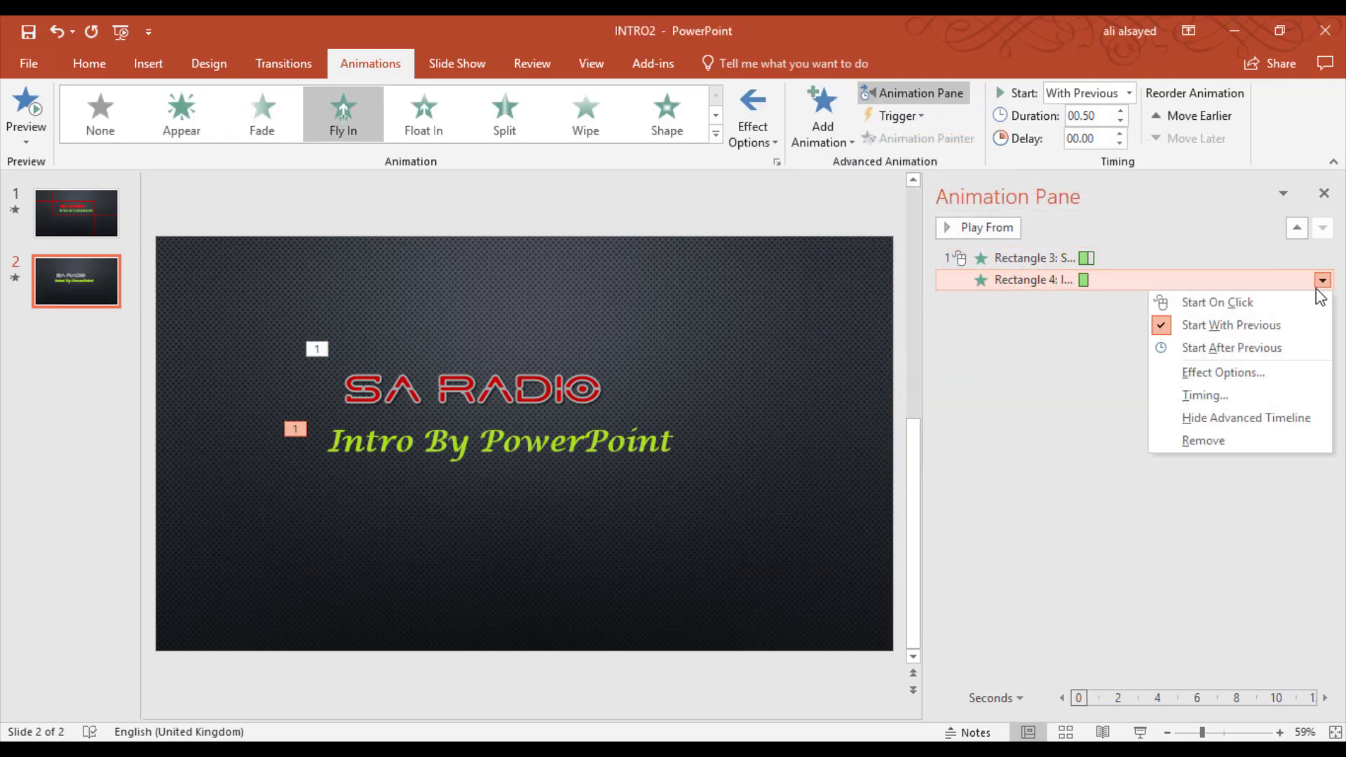
click(1230, 373)
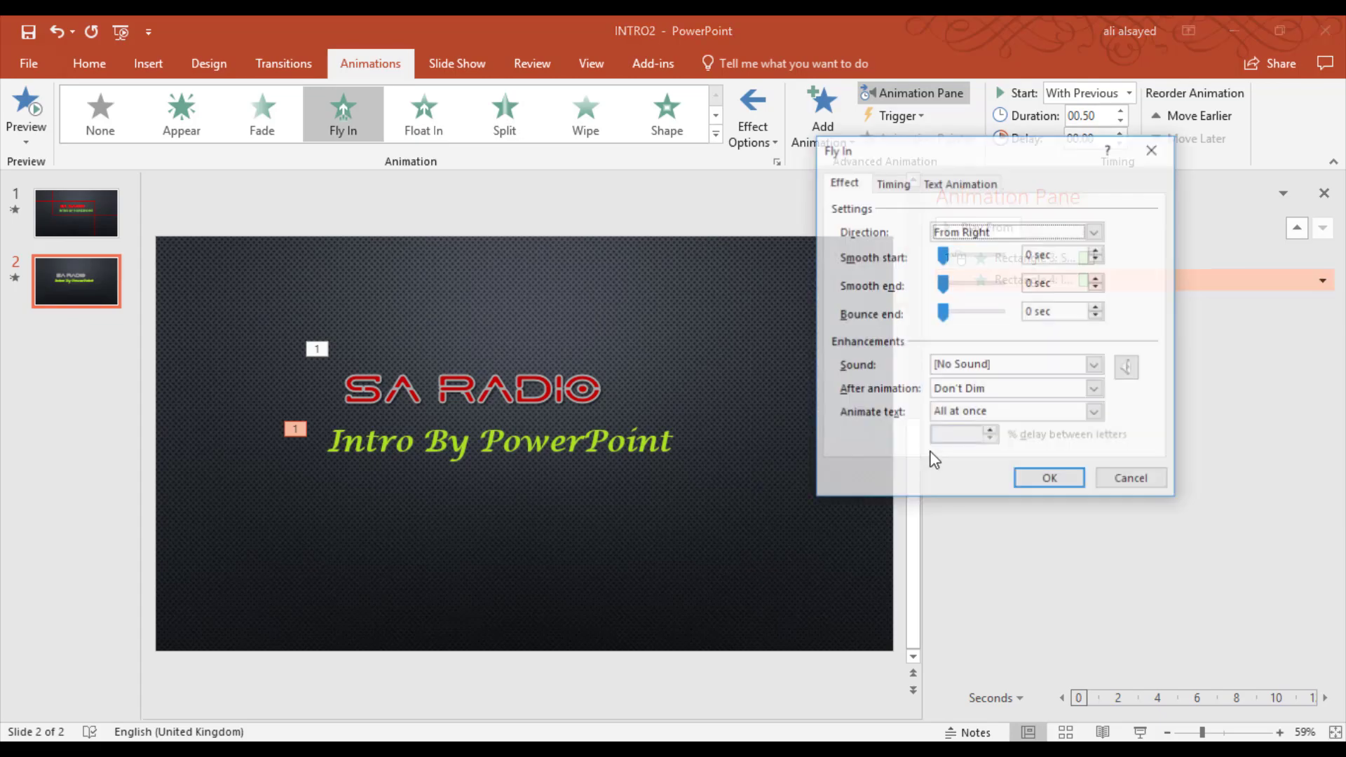
click(989, 414)
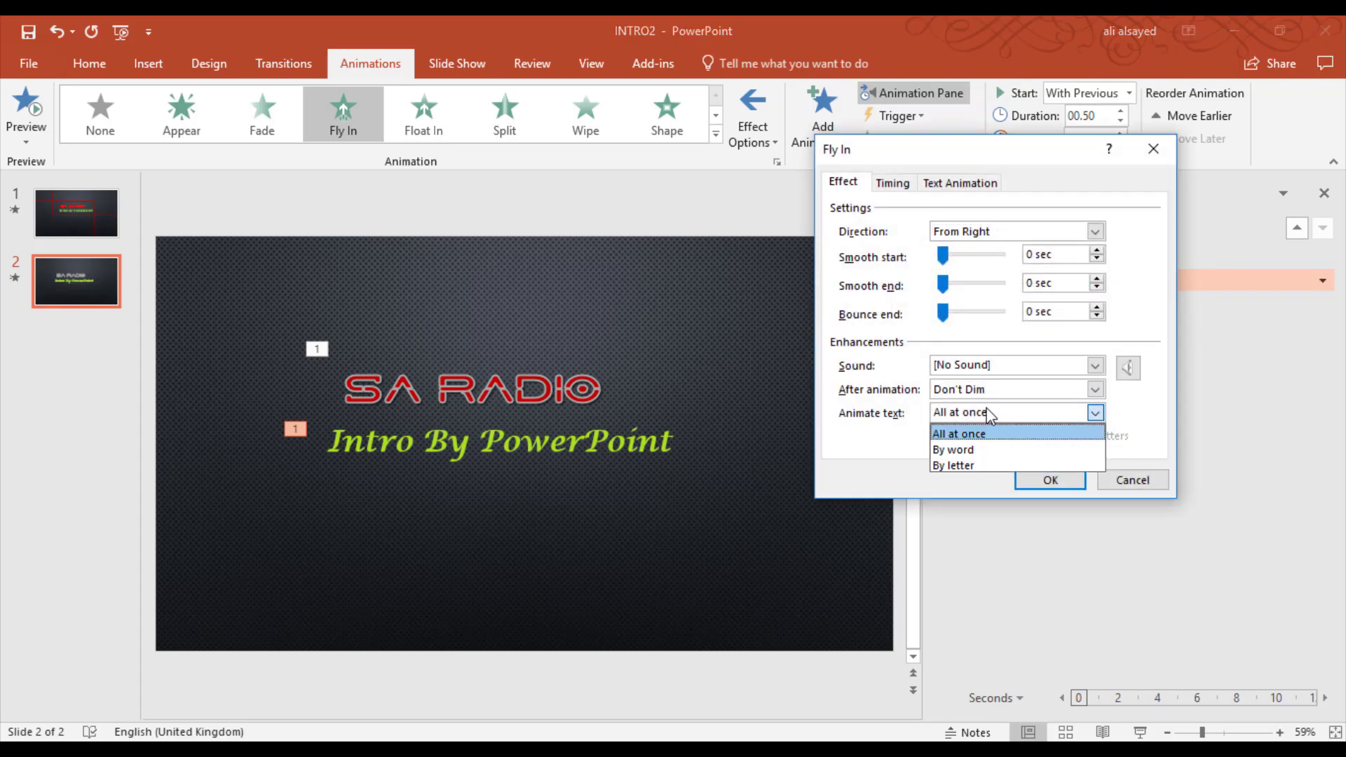
click(992, 467)
click(1038, 479)
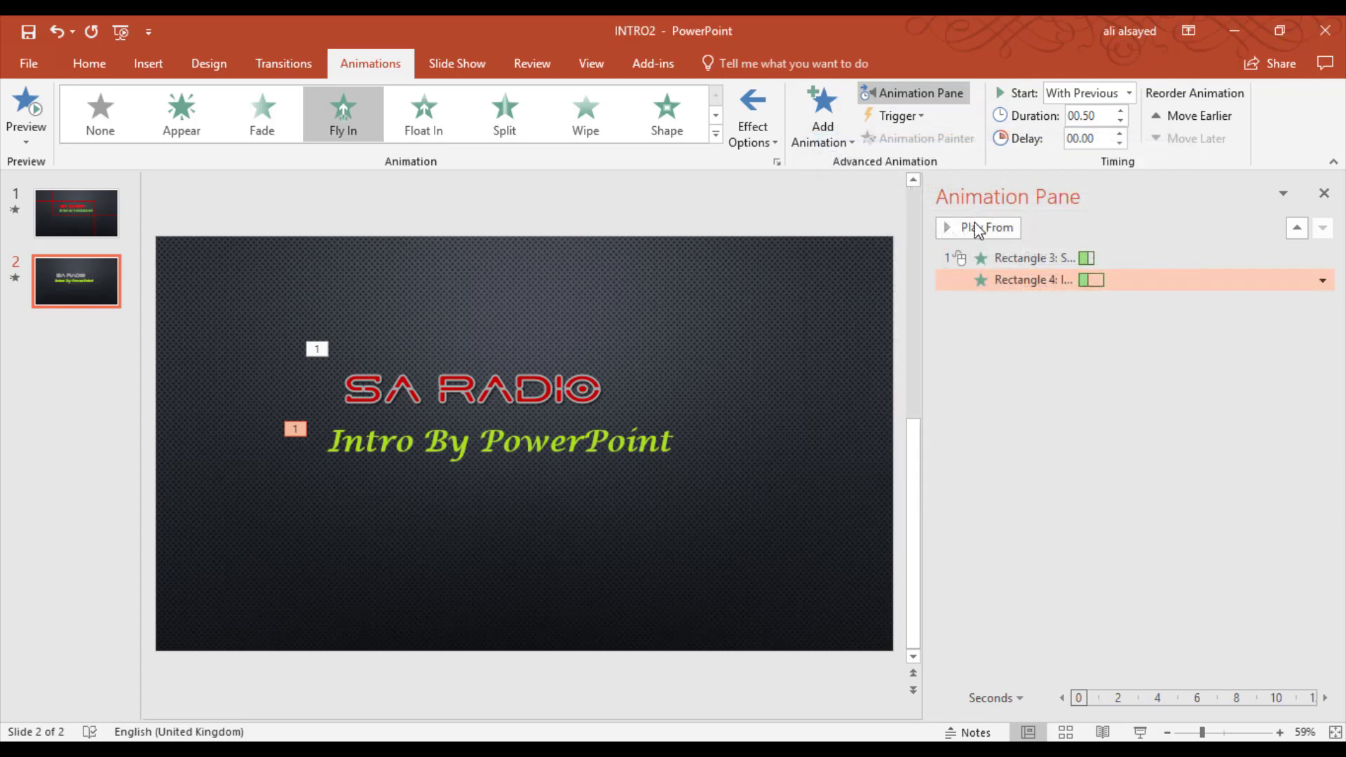
click(997, 315)
click(973, 228)
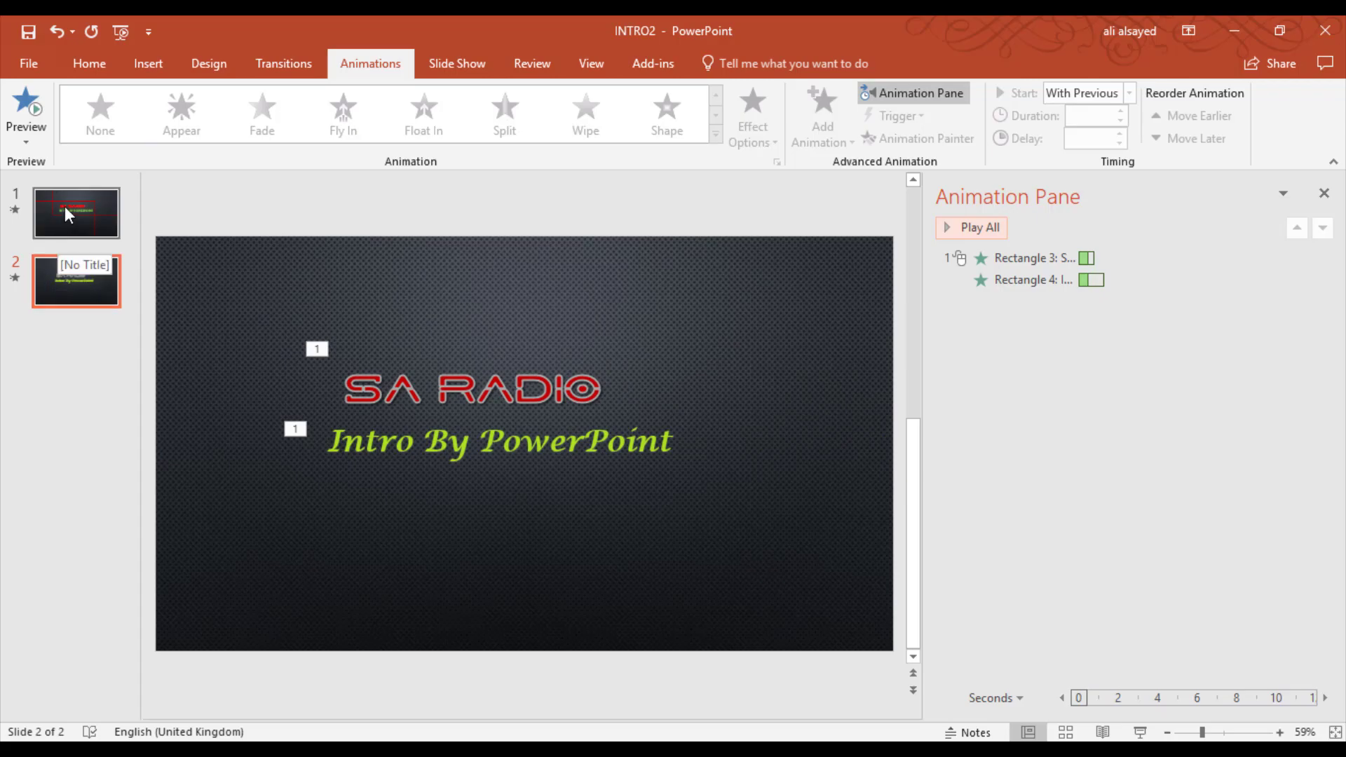
Draw a straight vertical line from the slide top down past the subtitle, left of the text.
click(149, 70)
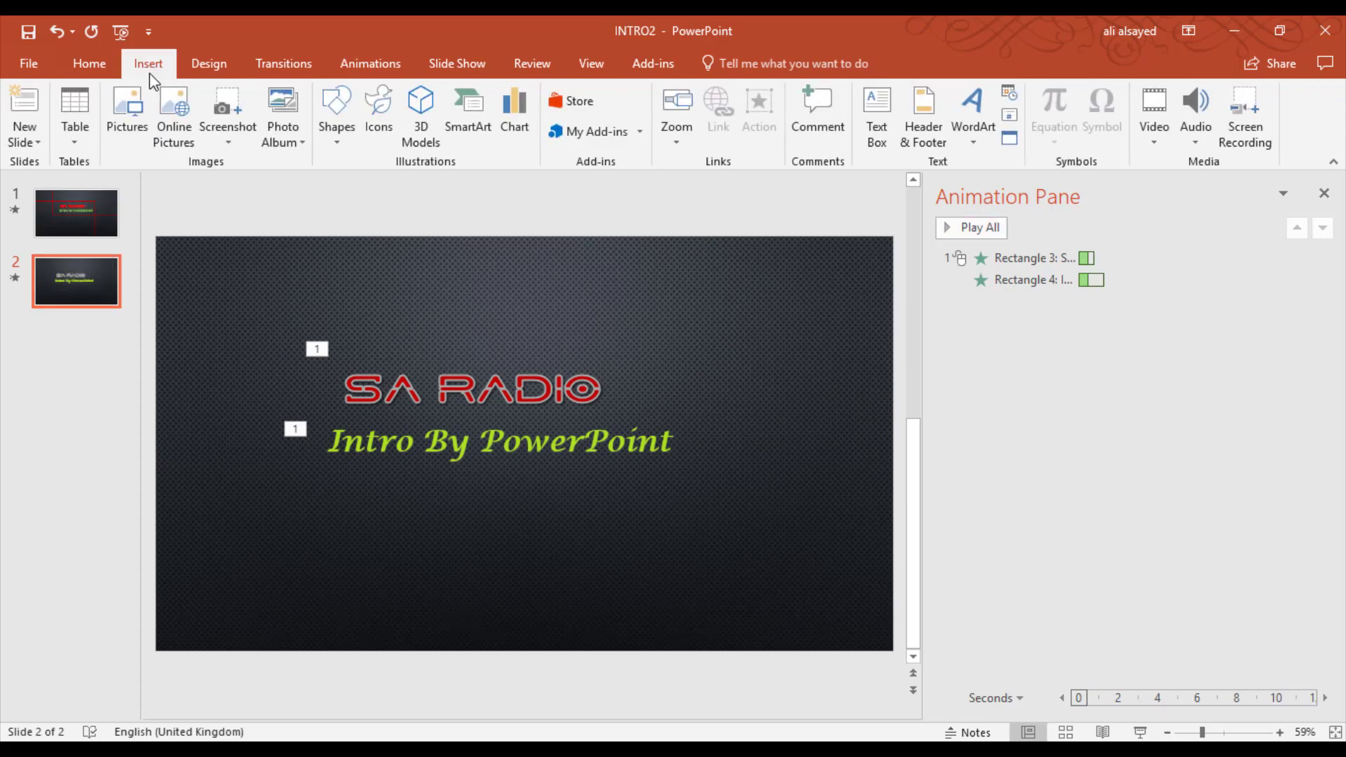
click(341, 133)
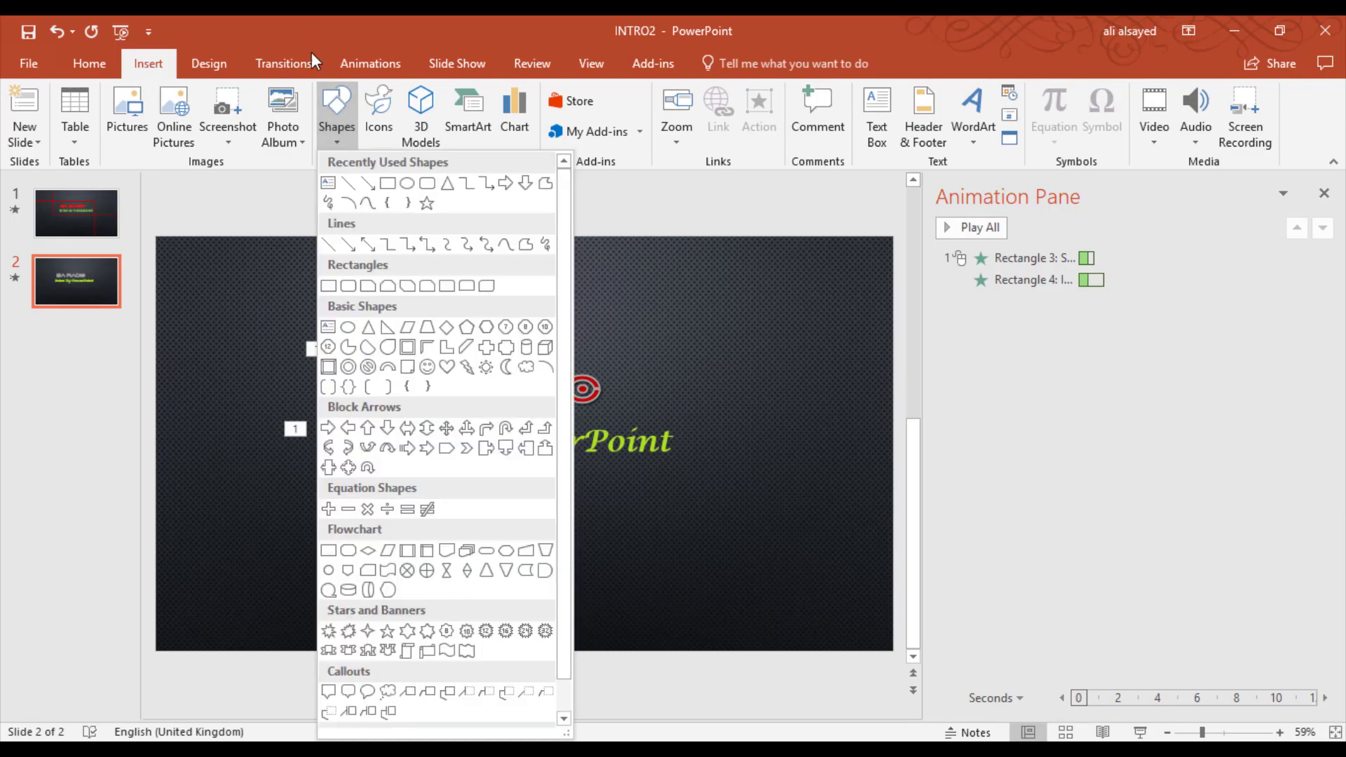
click(348, 183)
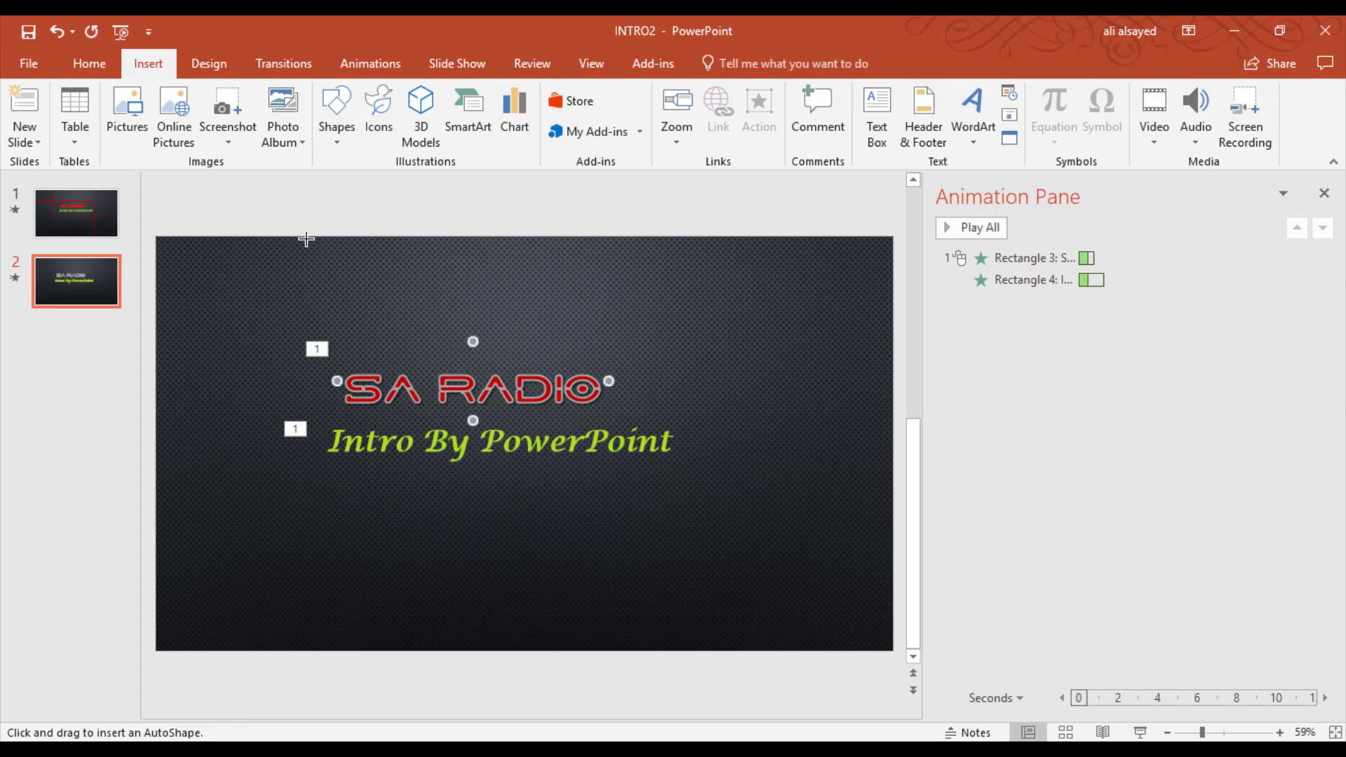
drag(306, 239, 305, 472)
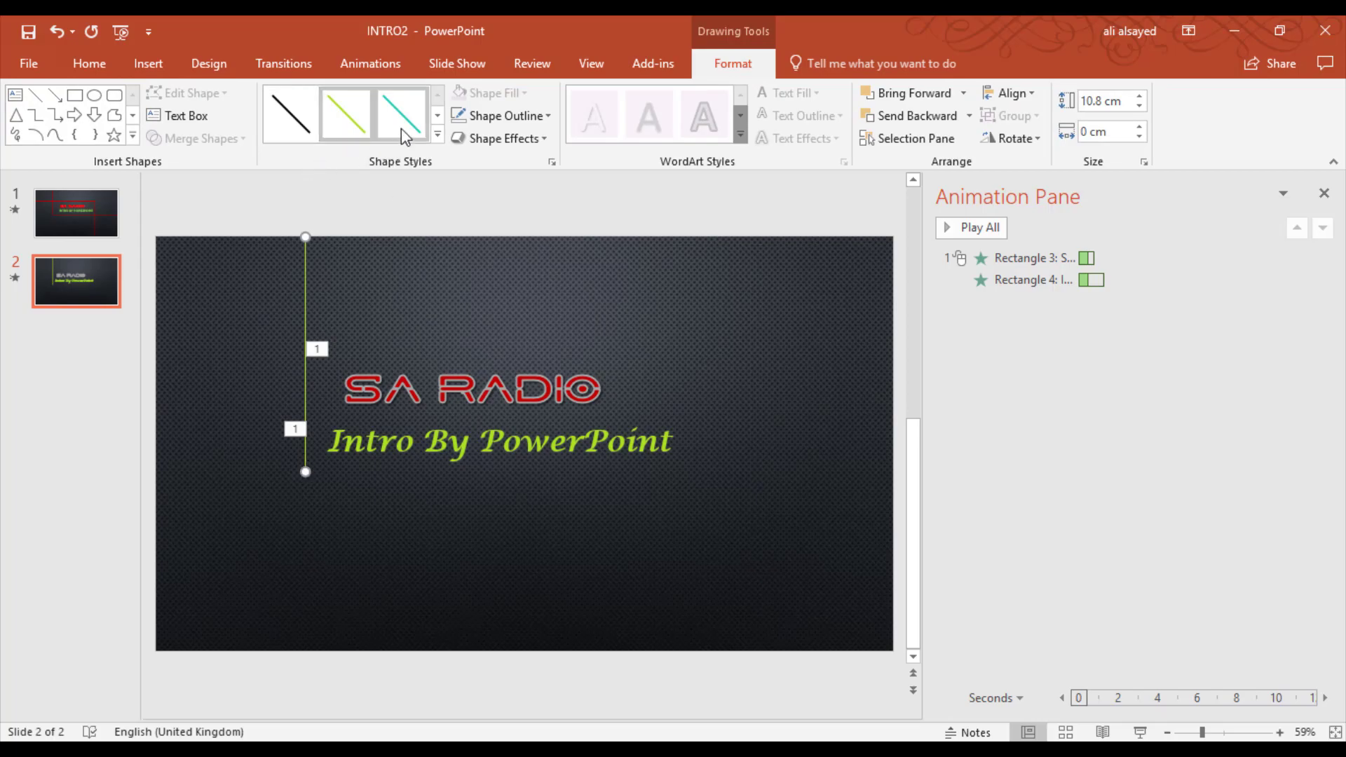
click(437, 117)
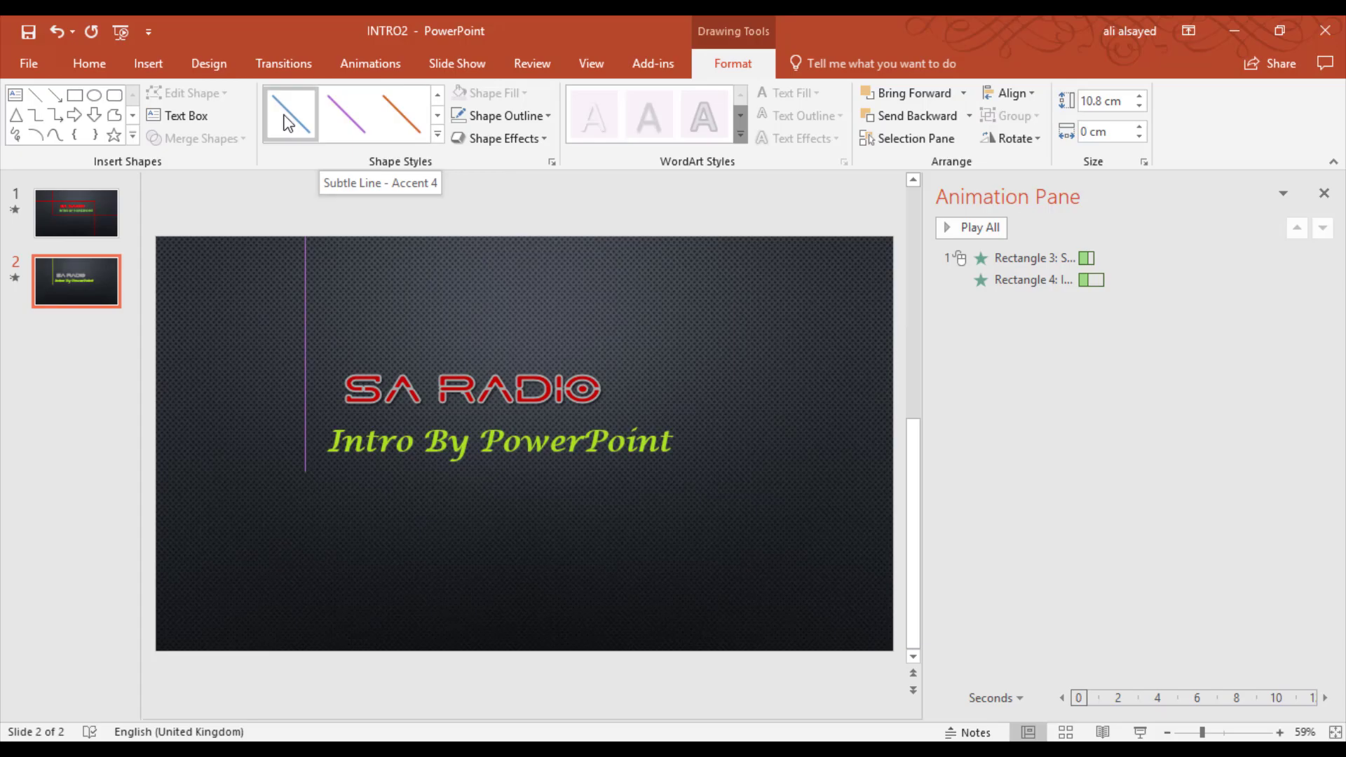
Give the vertical line the orange Subtle Line - Accent 5 style and a 10 pt width.
click(411, 120)
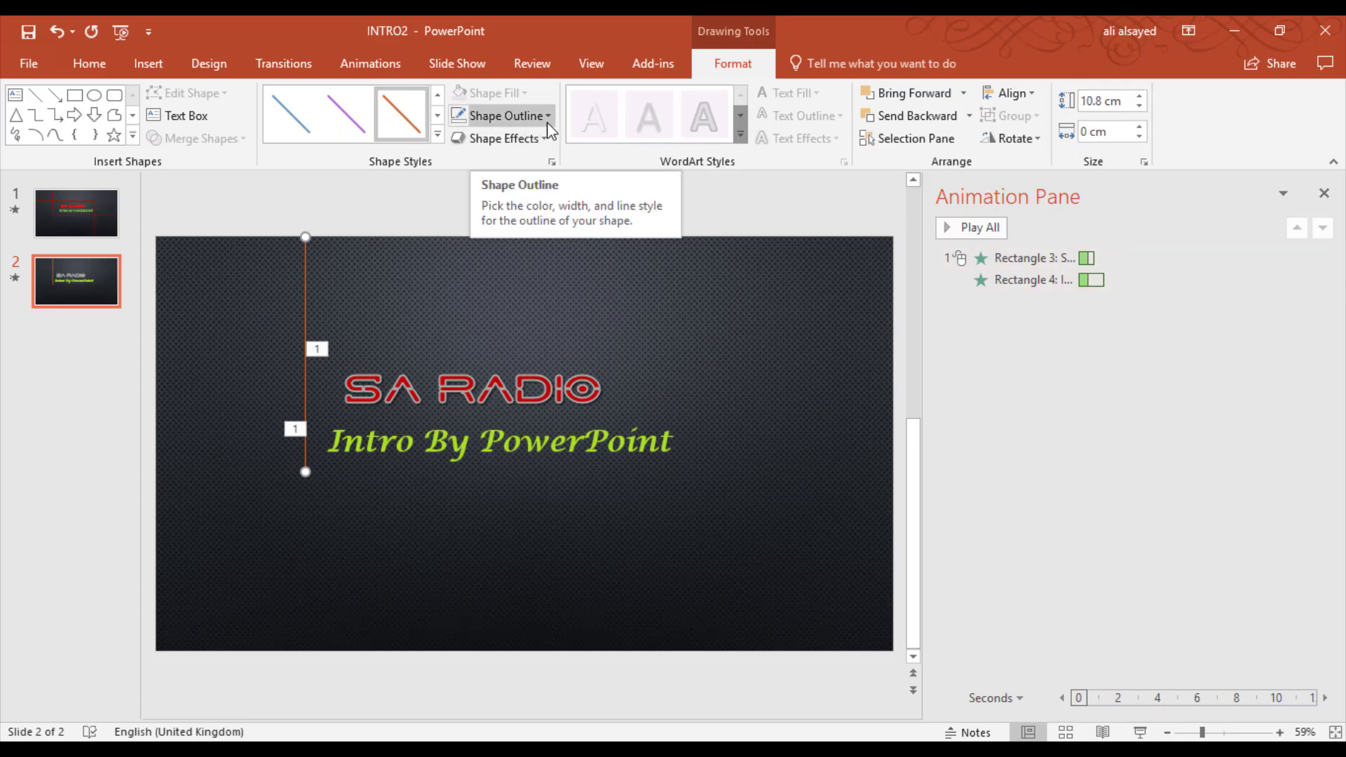
click(548, 115)
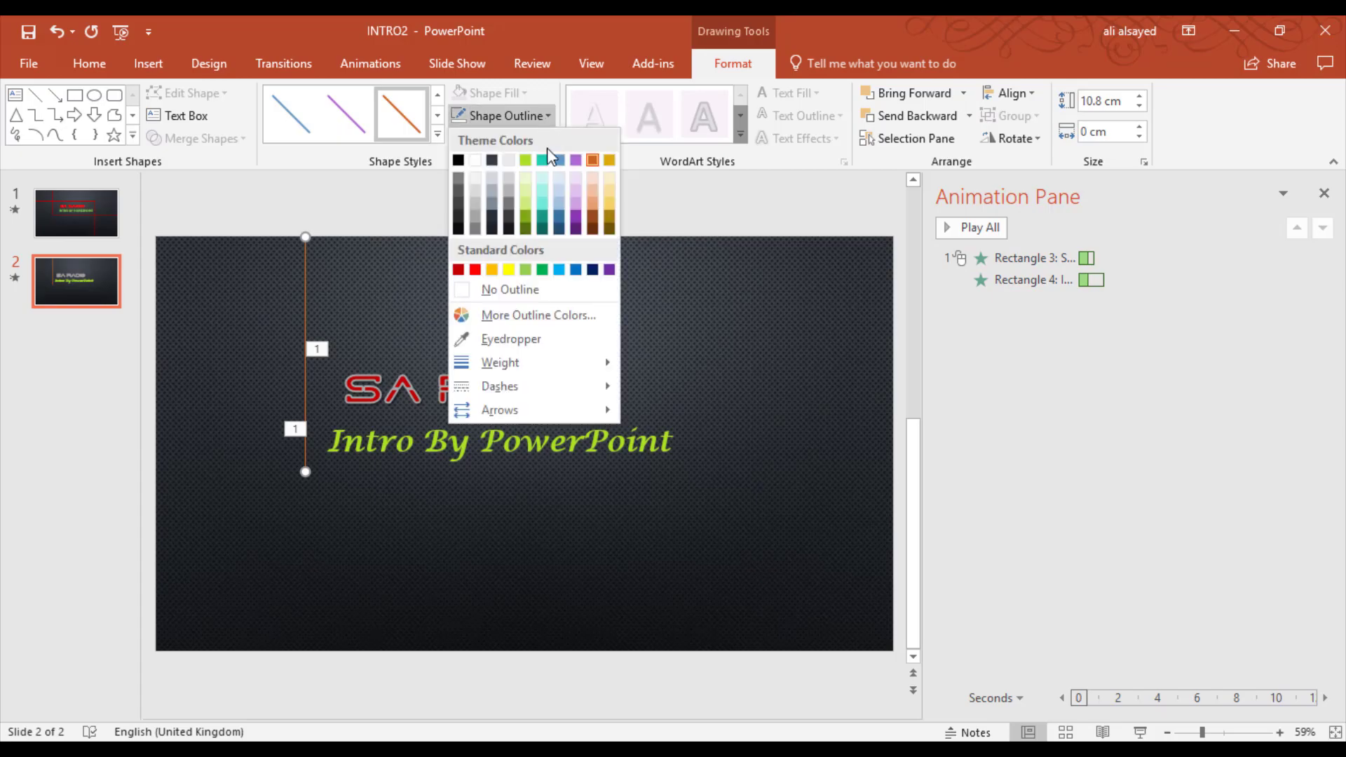
mouse_move(501, 363)
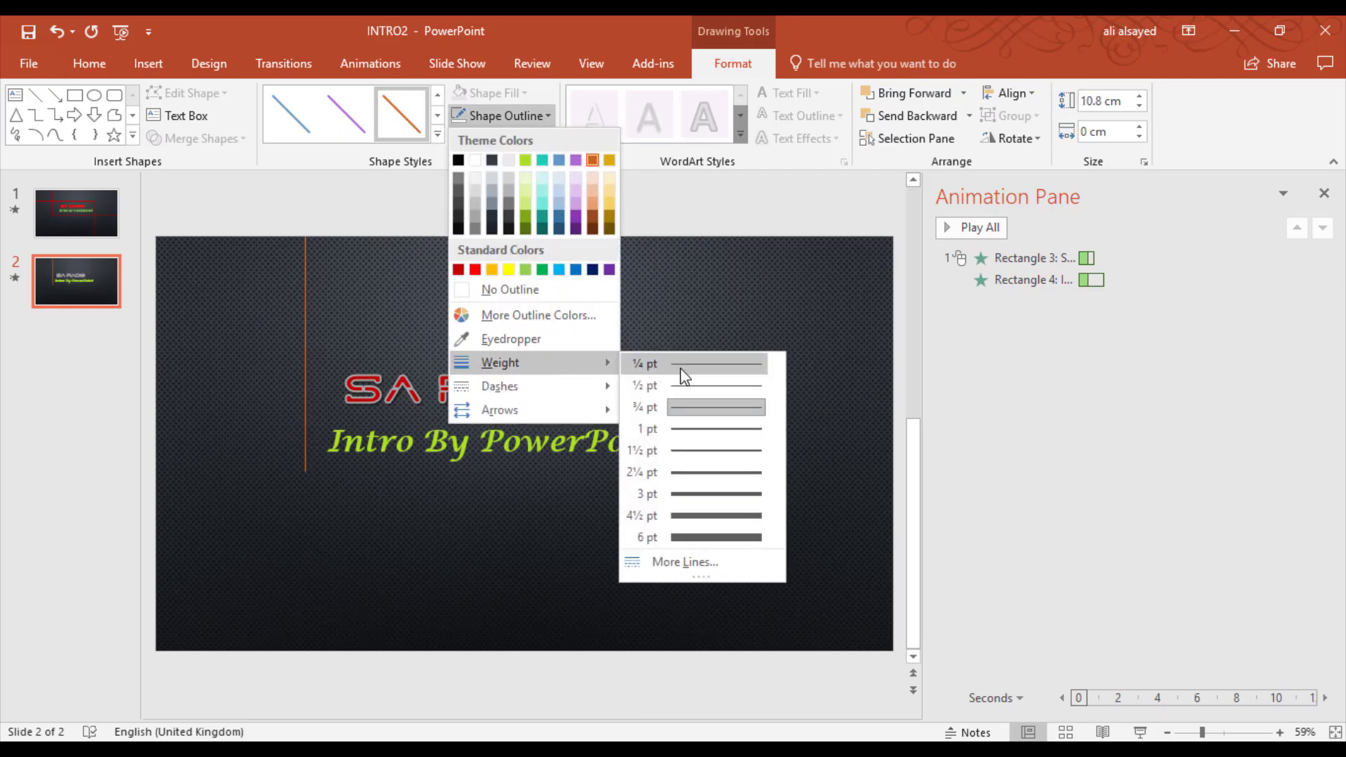
click(686, 561)
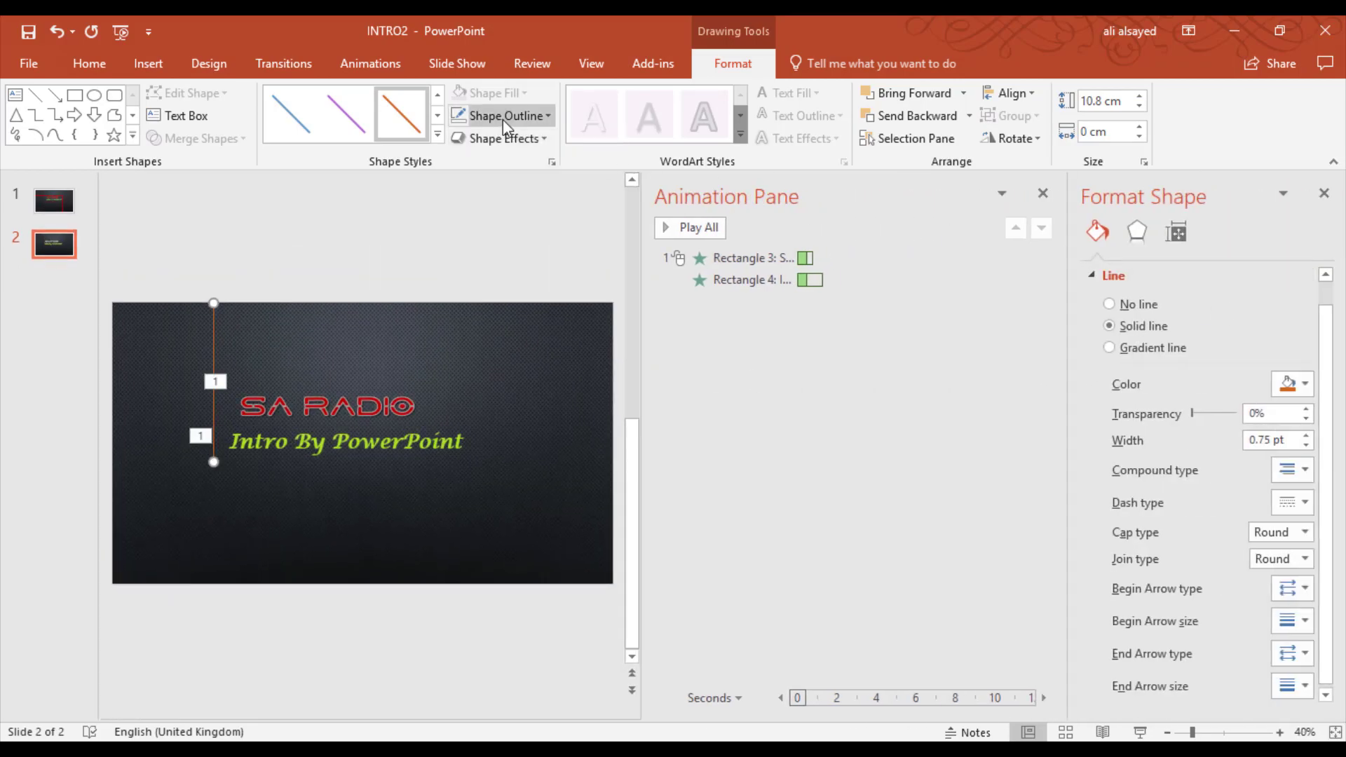
click(503, 117)
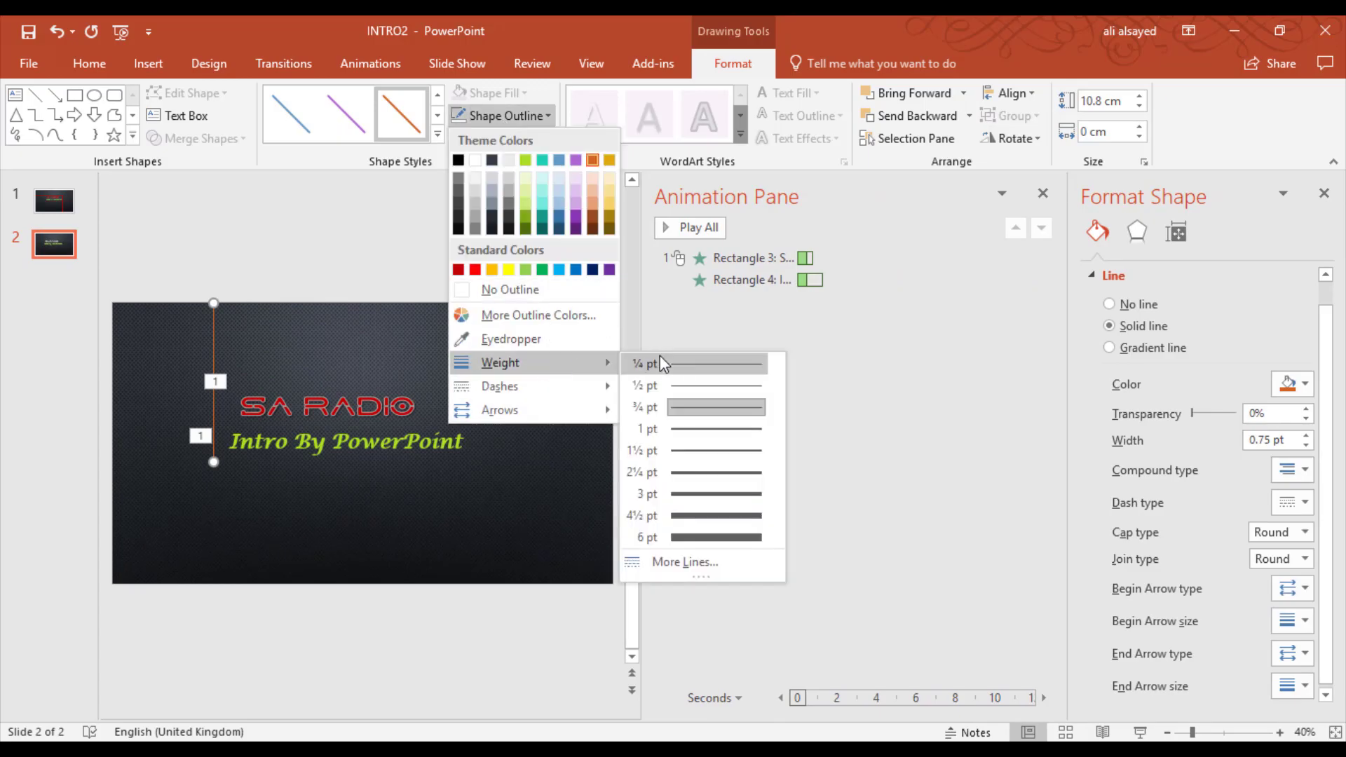
mouse_move(501, 362)
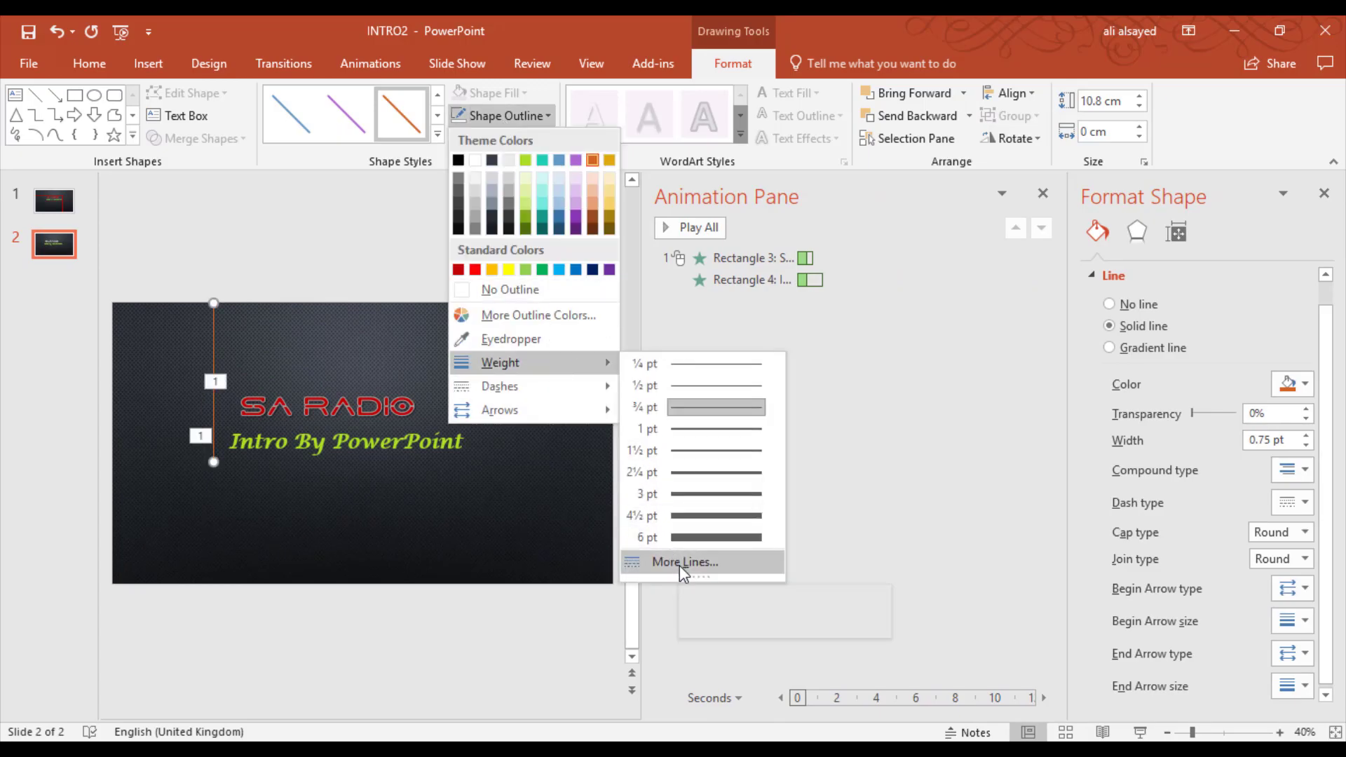
click(681, 565)
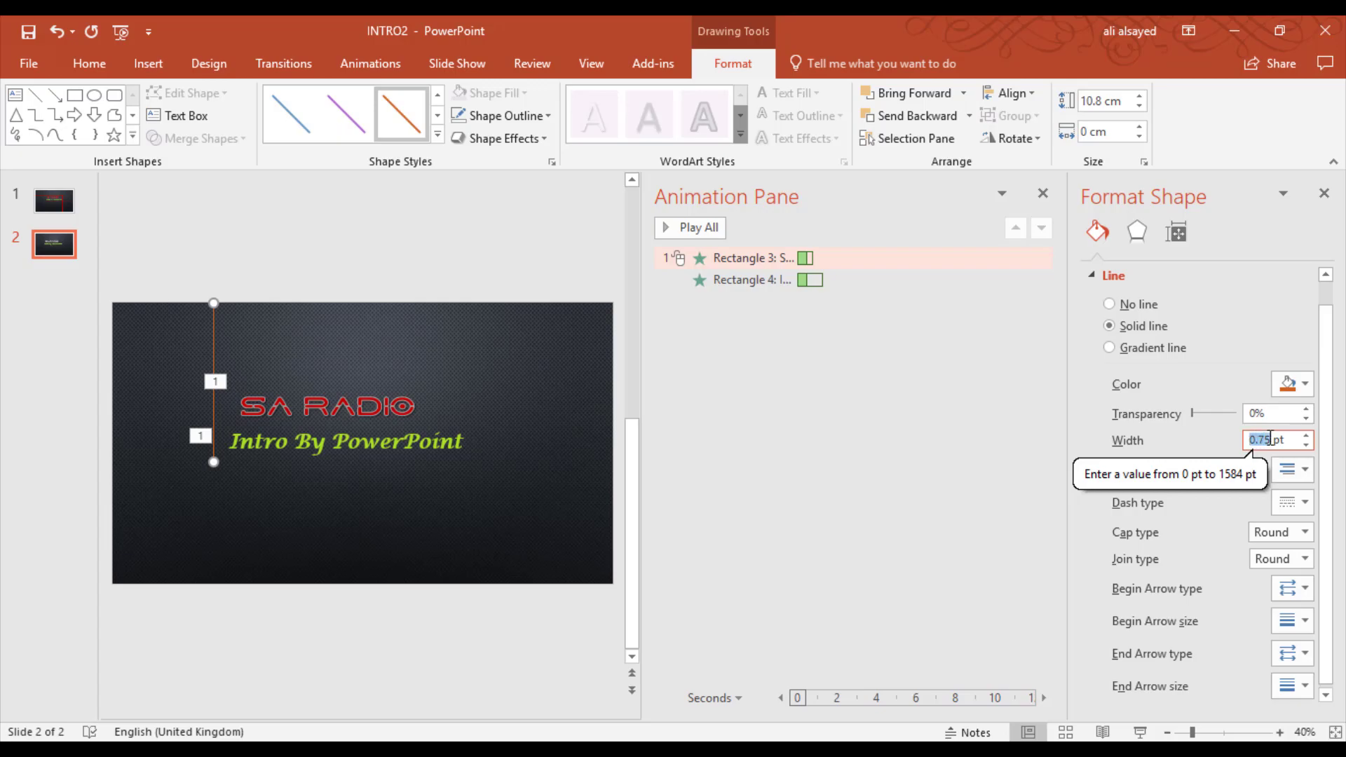
text(10)
key(Return)
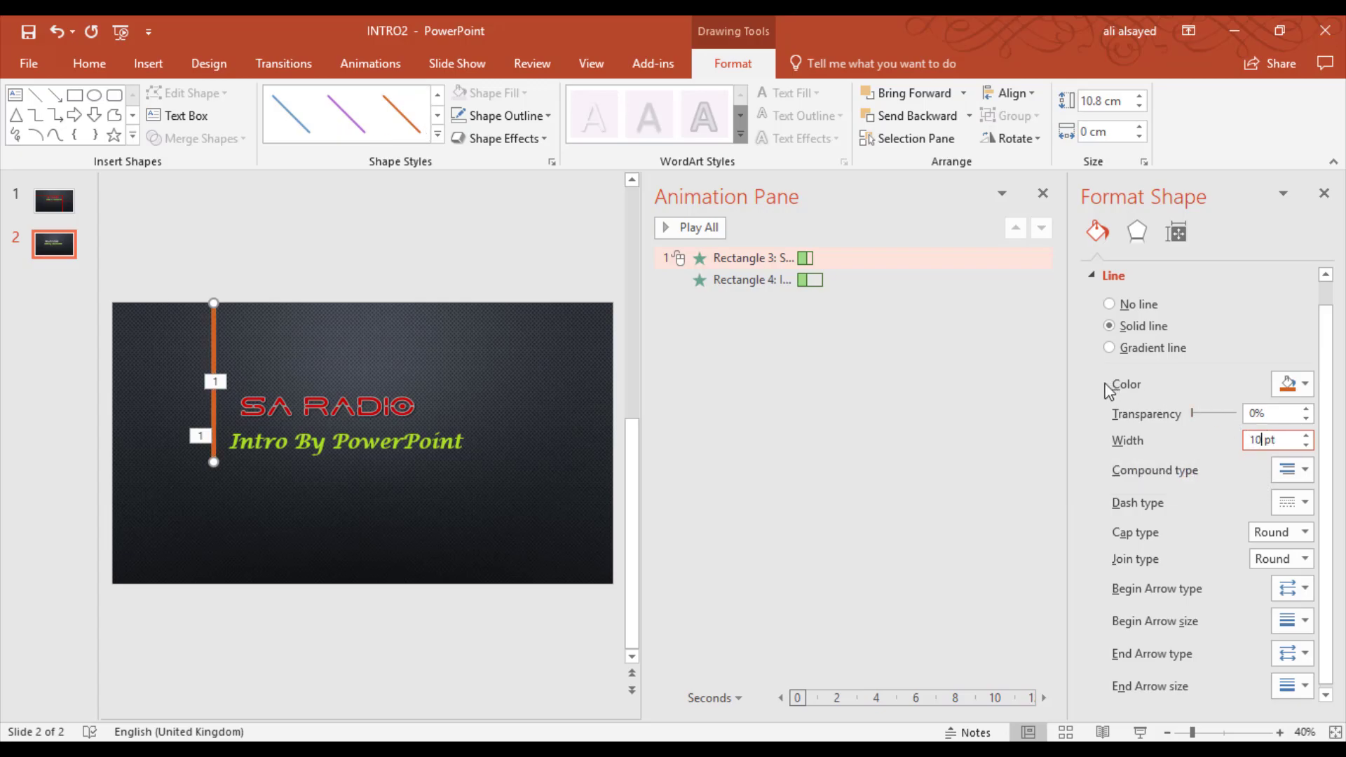
click(1037, 414)
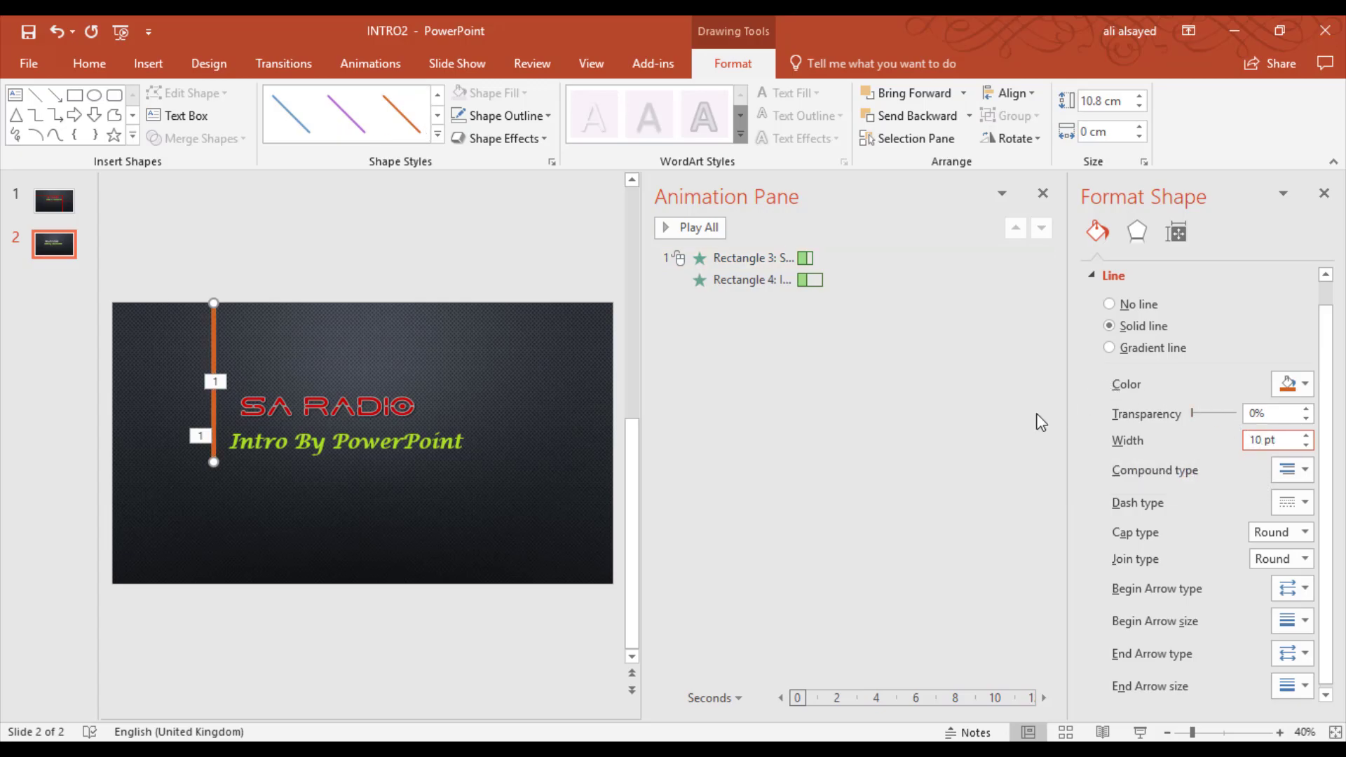
click(1323, 194)
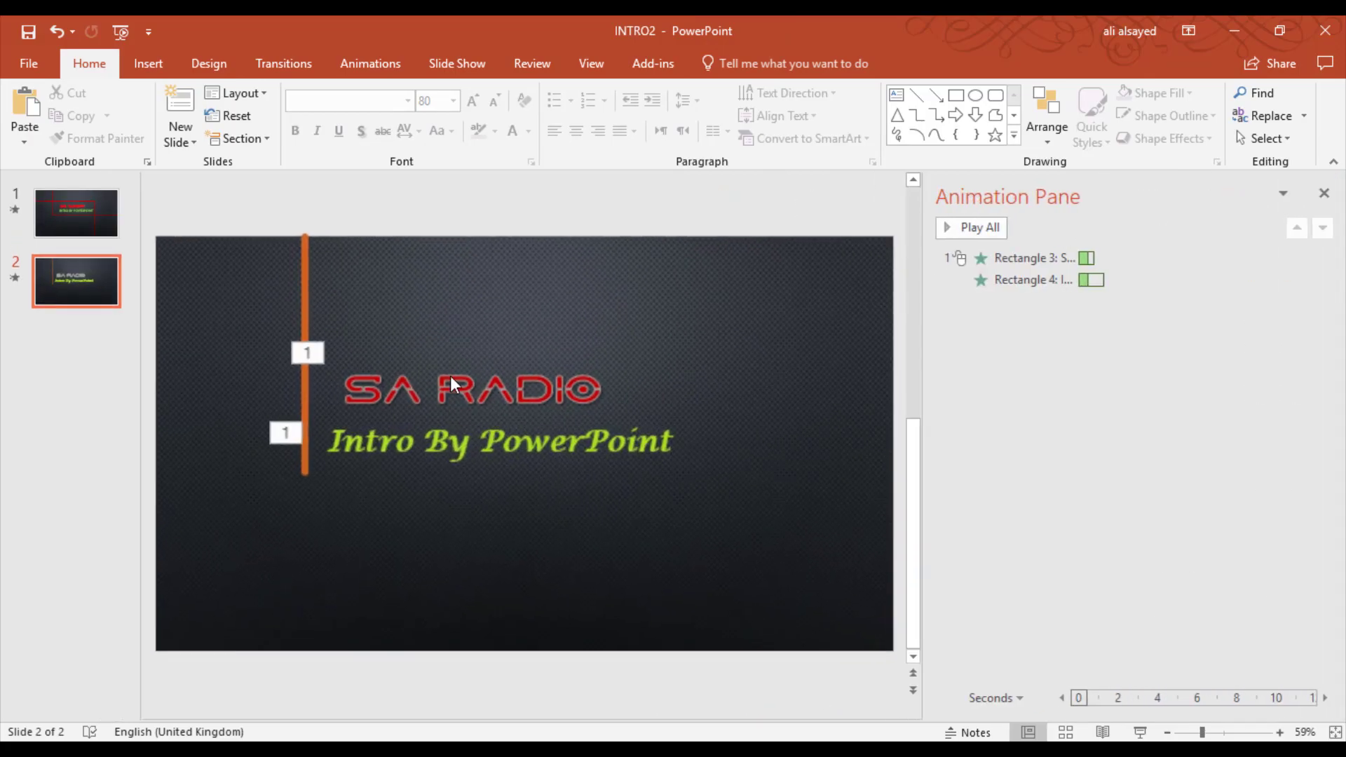
Give the orange line a Wipe entrance starting After Previous, and preview it.
click(304, 272)
click(727, 71)
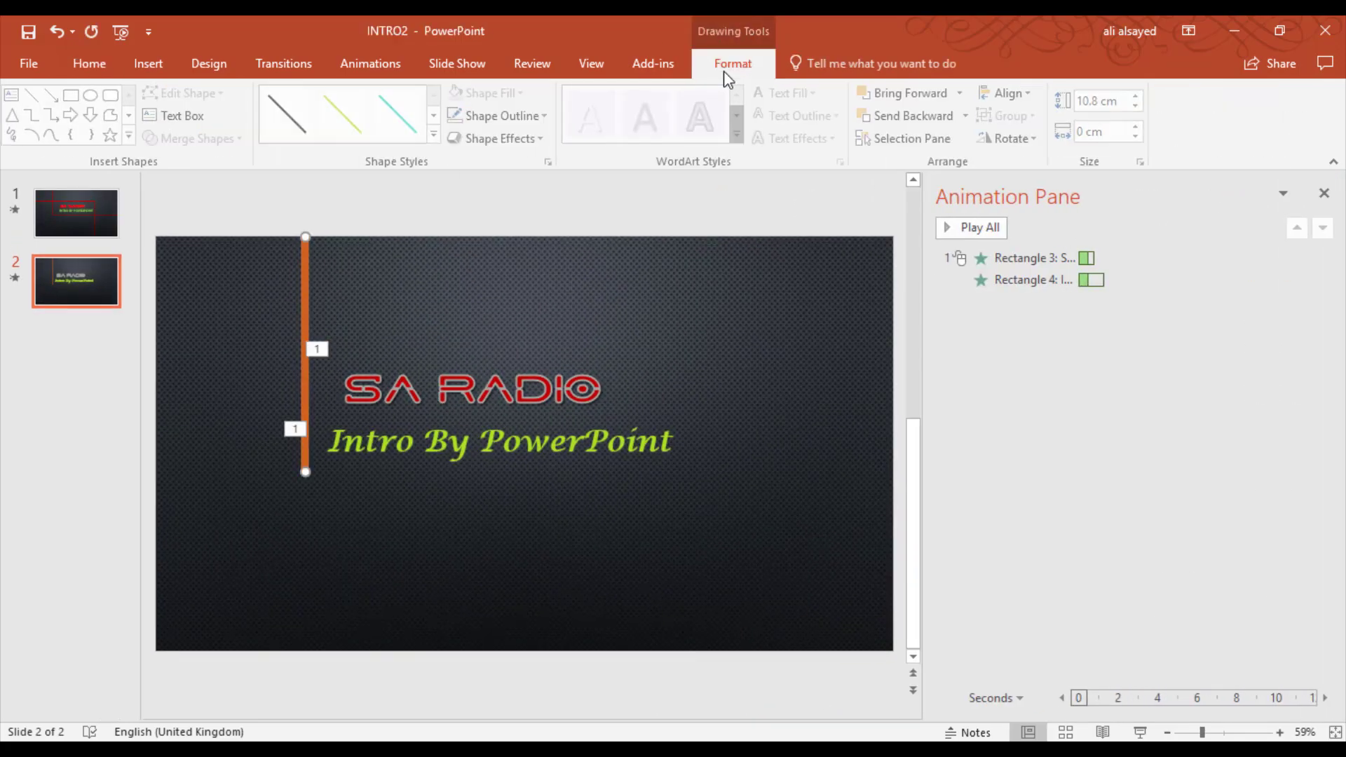
click(387, 69)
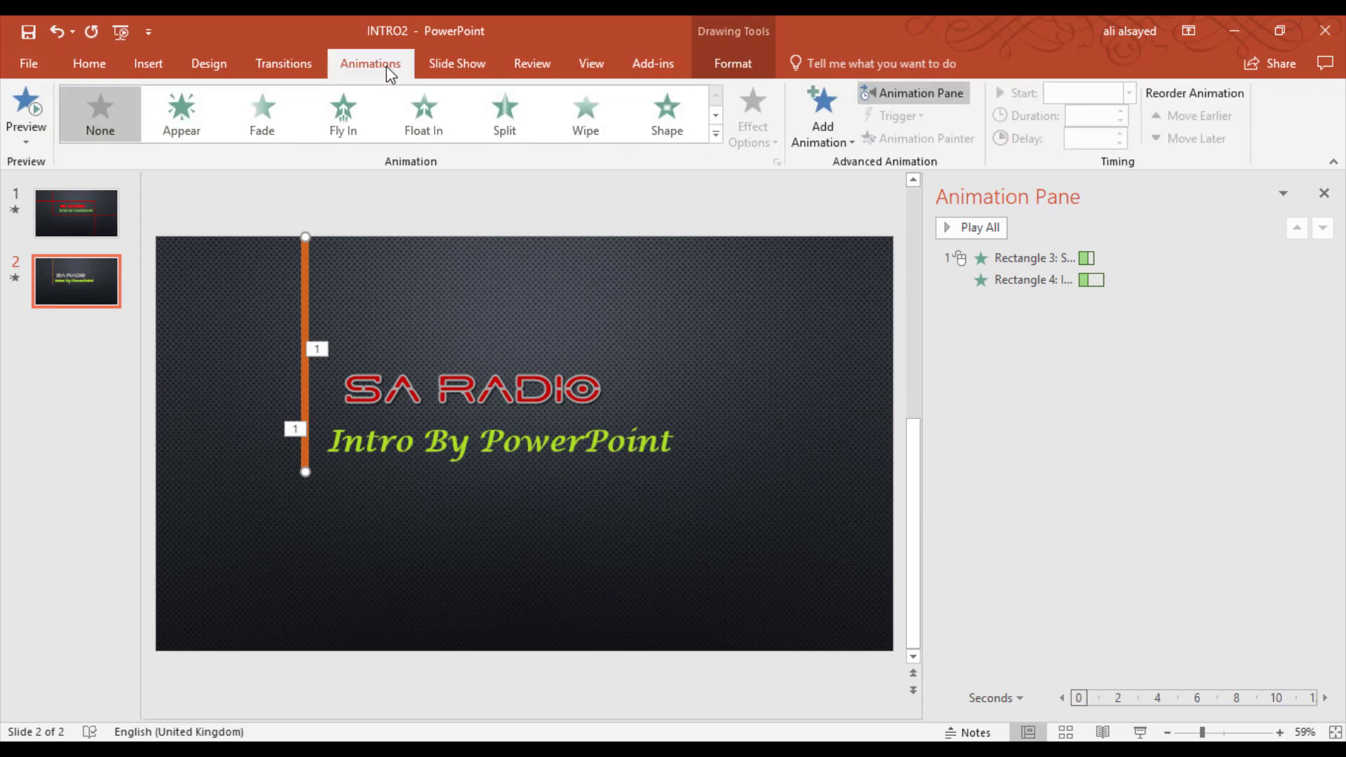
click(593, 126)
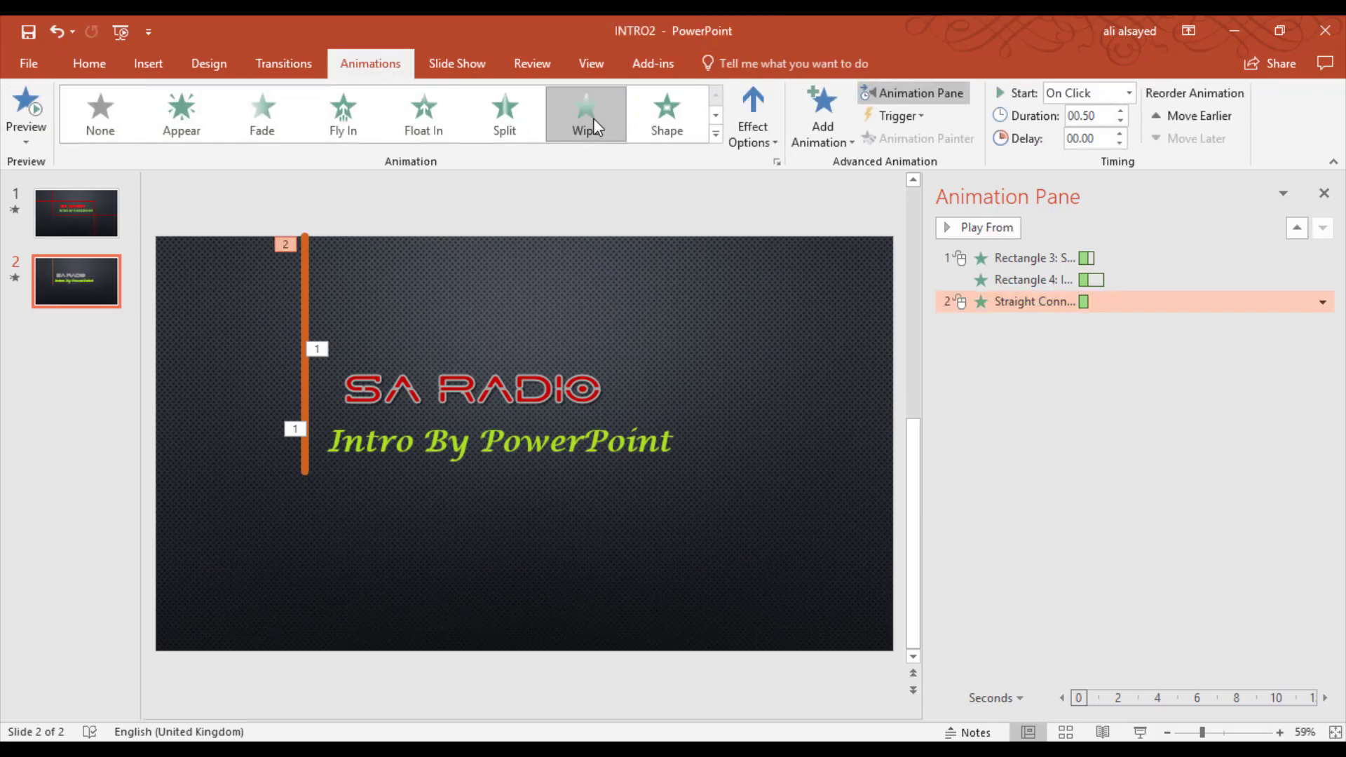
click(1323, 303)
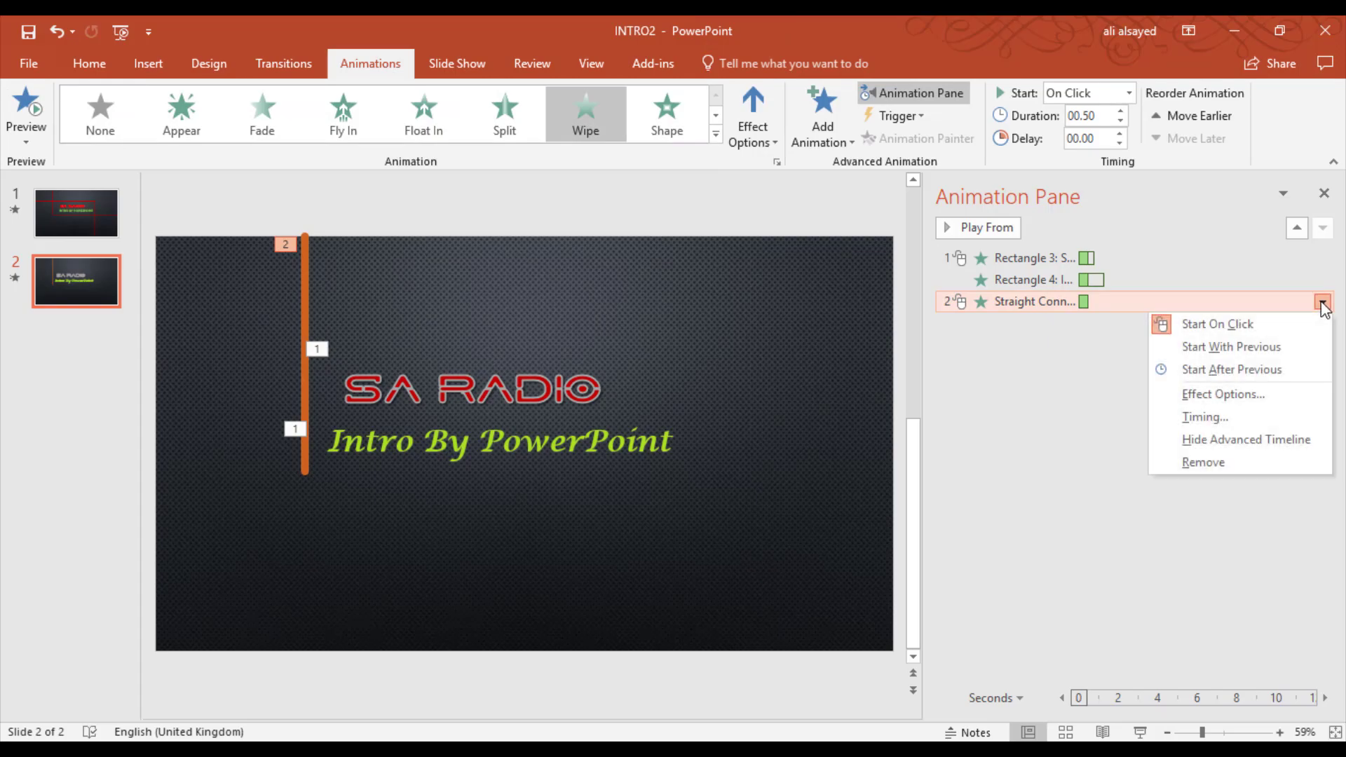
click(1250, 371)
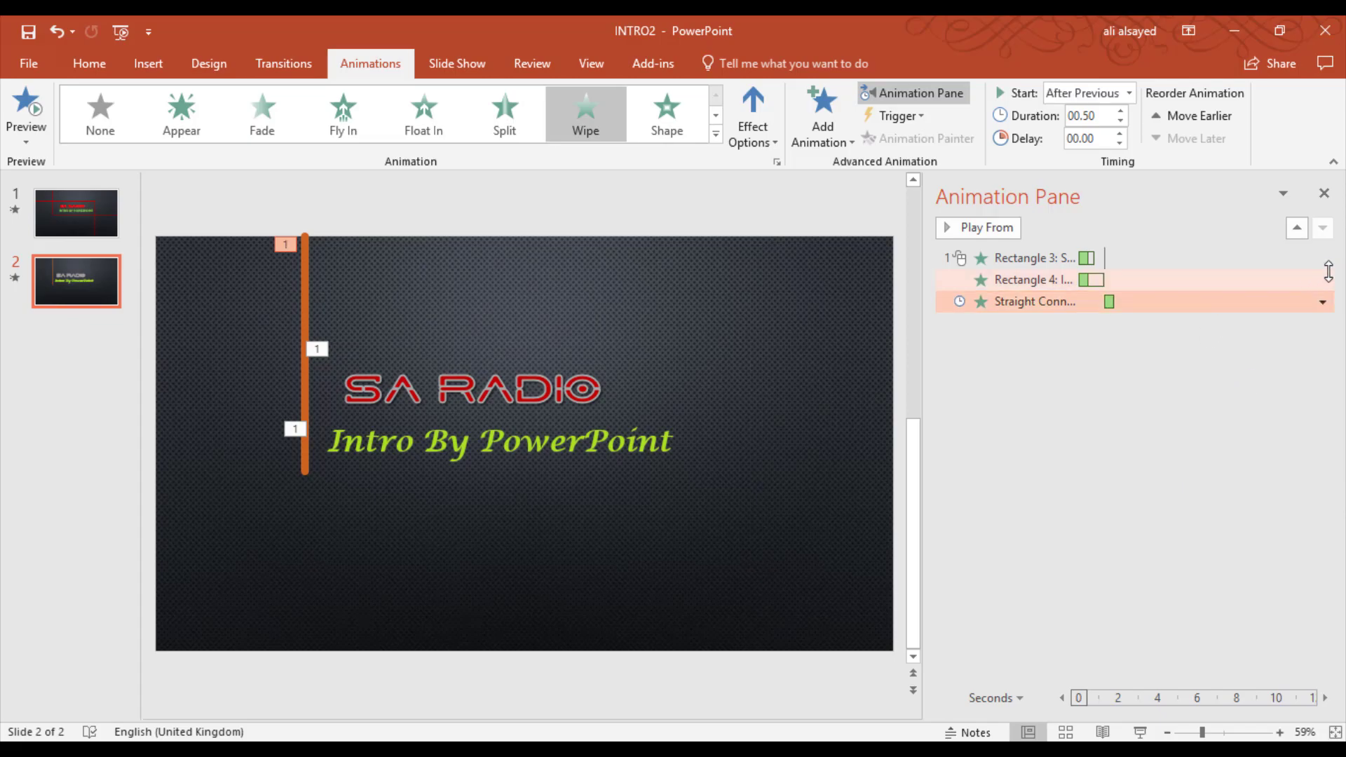
click(1323, 301)
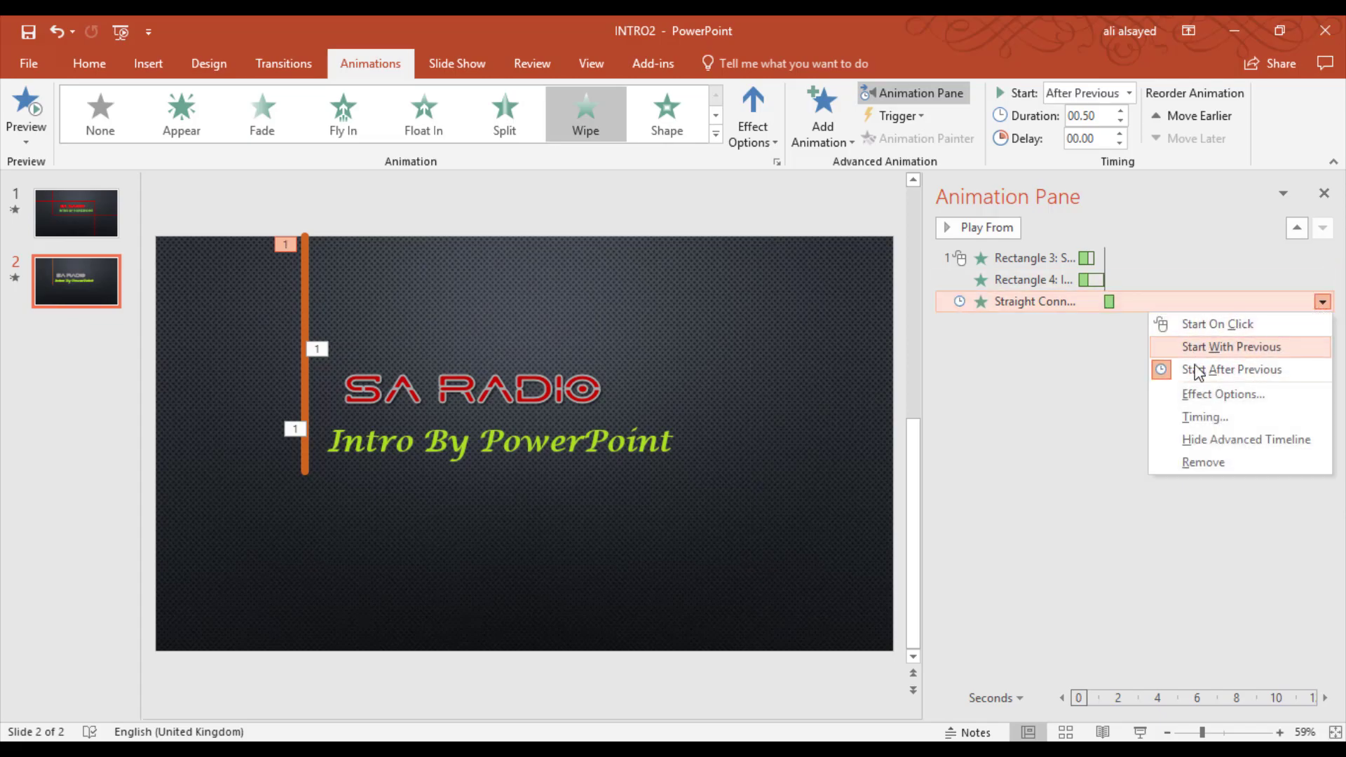
click(1091, 385)
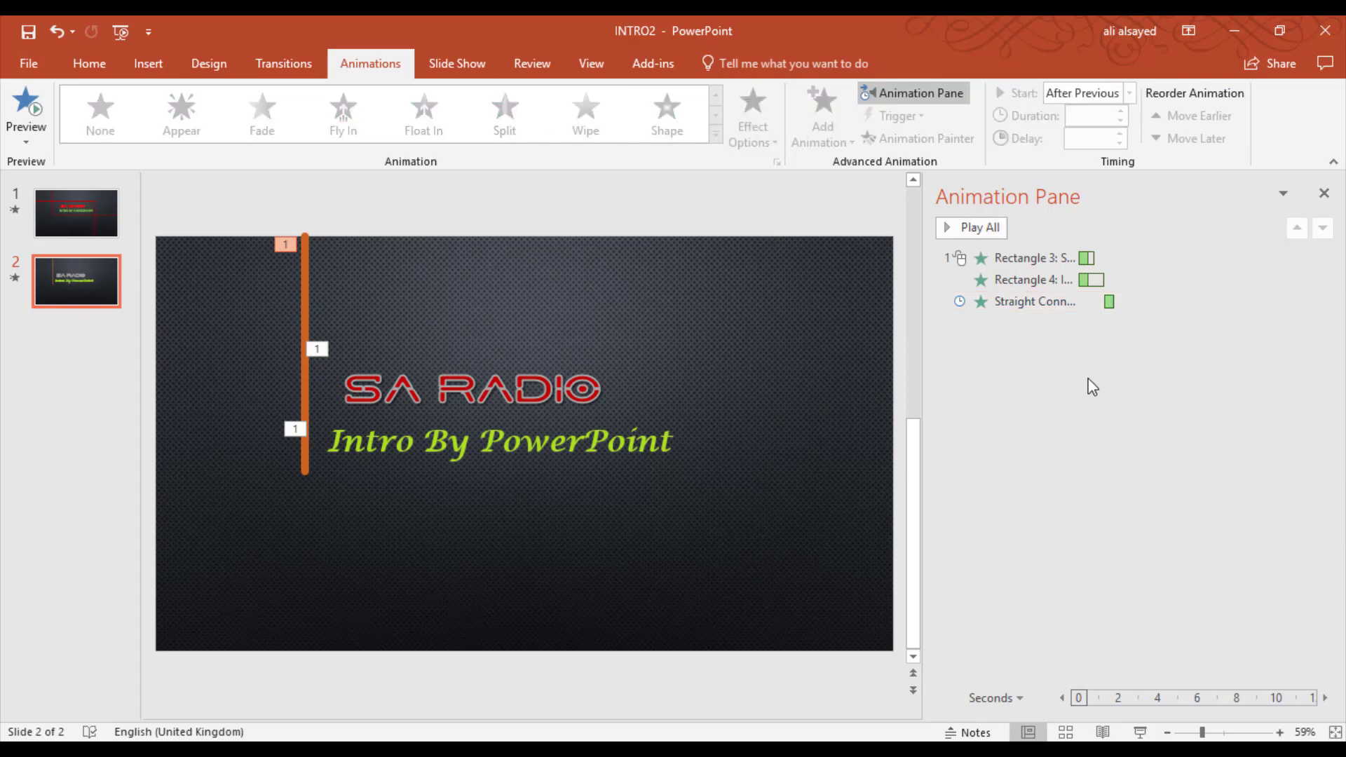
click(991, 229)
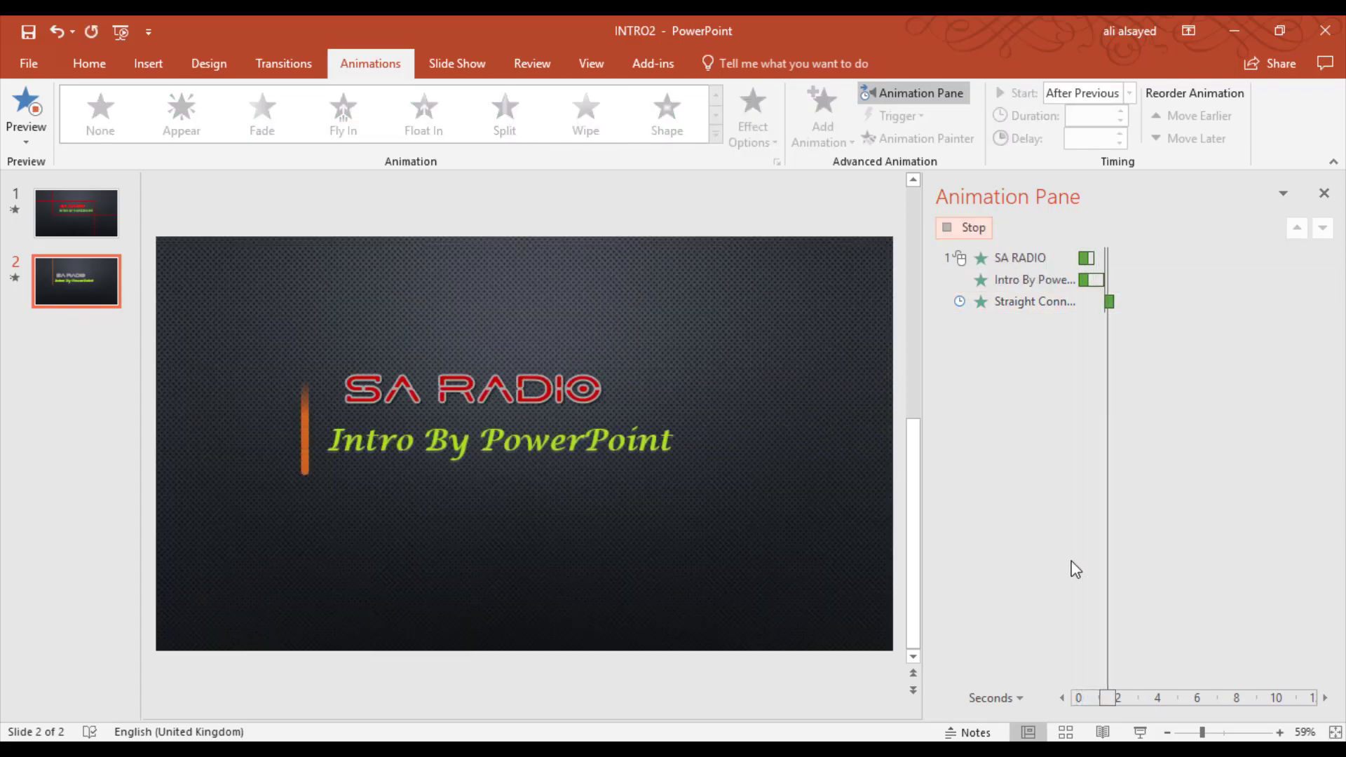
Set the line's Wipe direction to From Top and preview the animations again.
click(1044, 300)
click(764, 122)
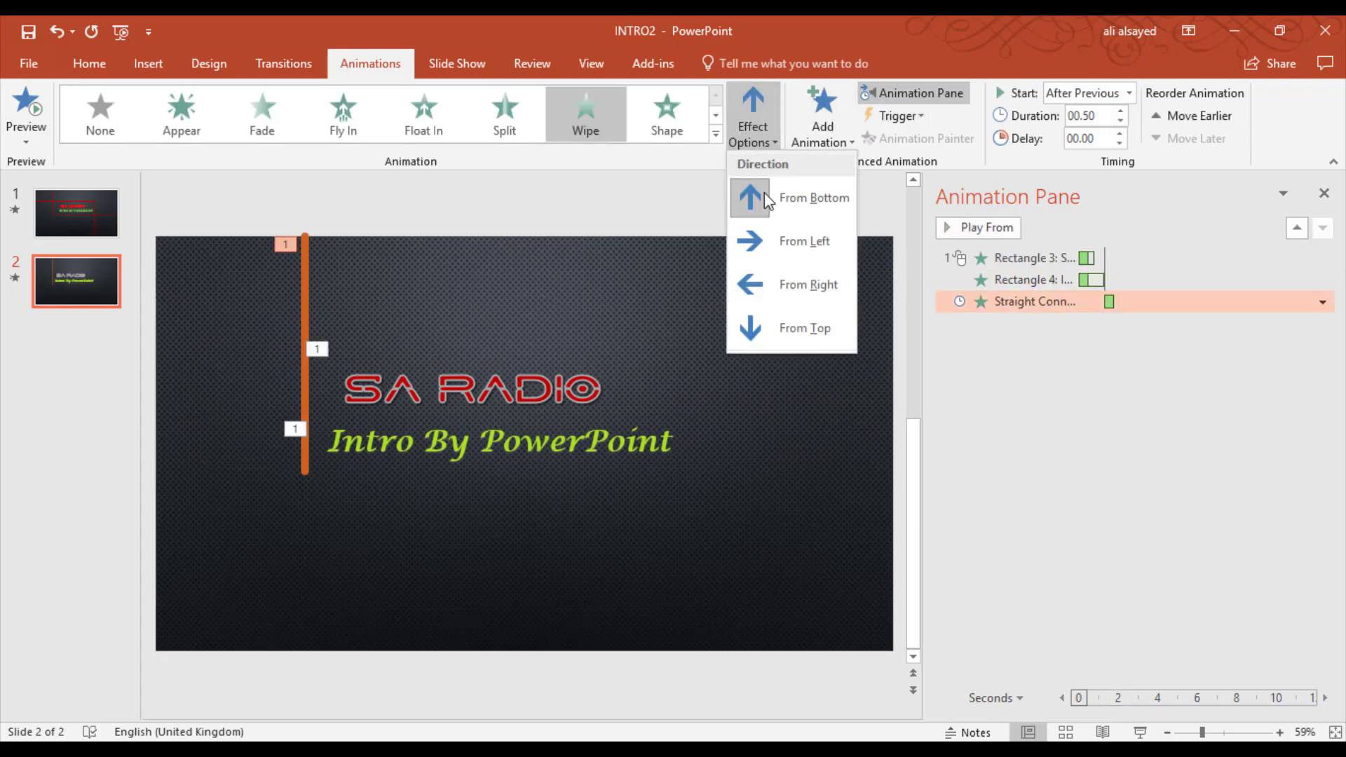
click(780, 343)
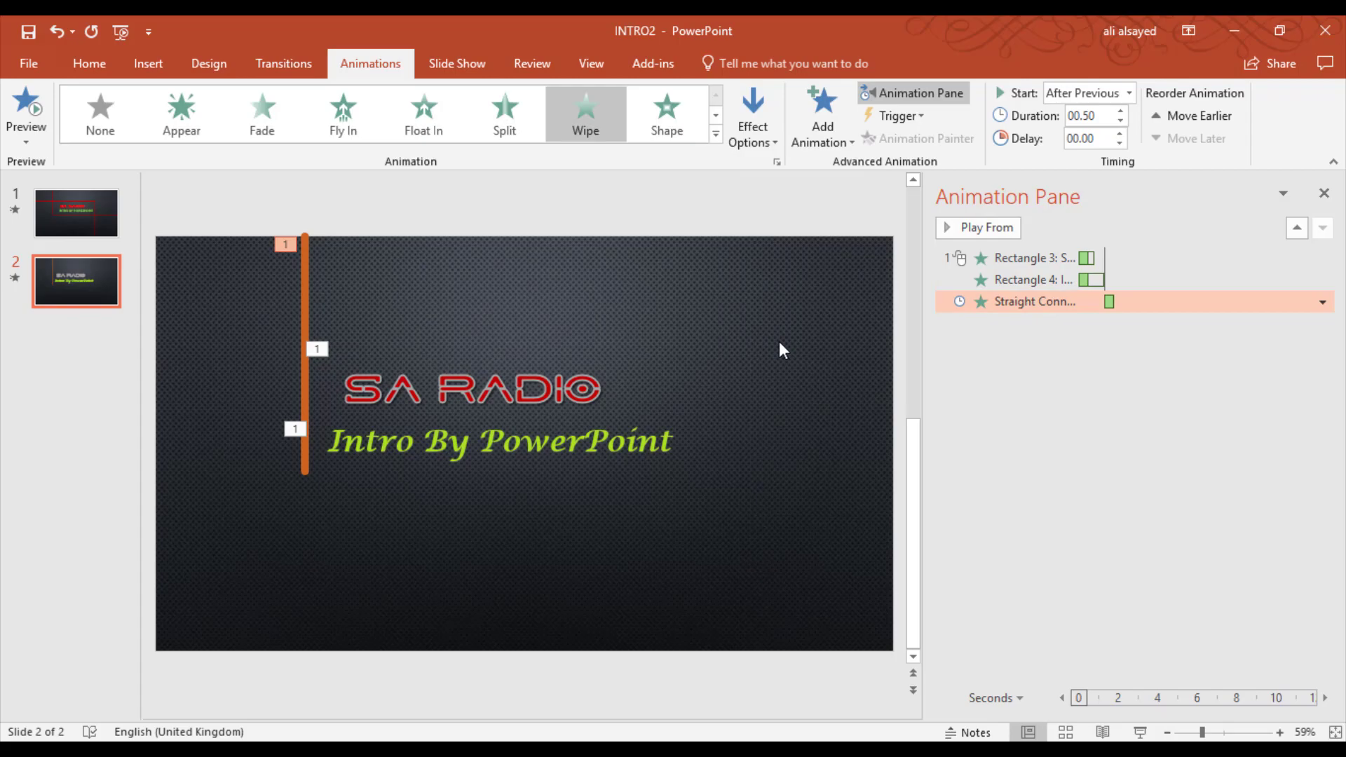
click(974, 354)
click(973, 228)
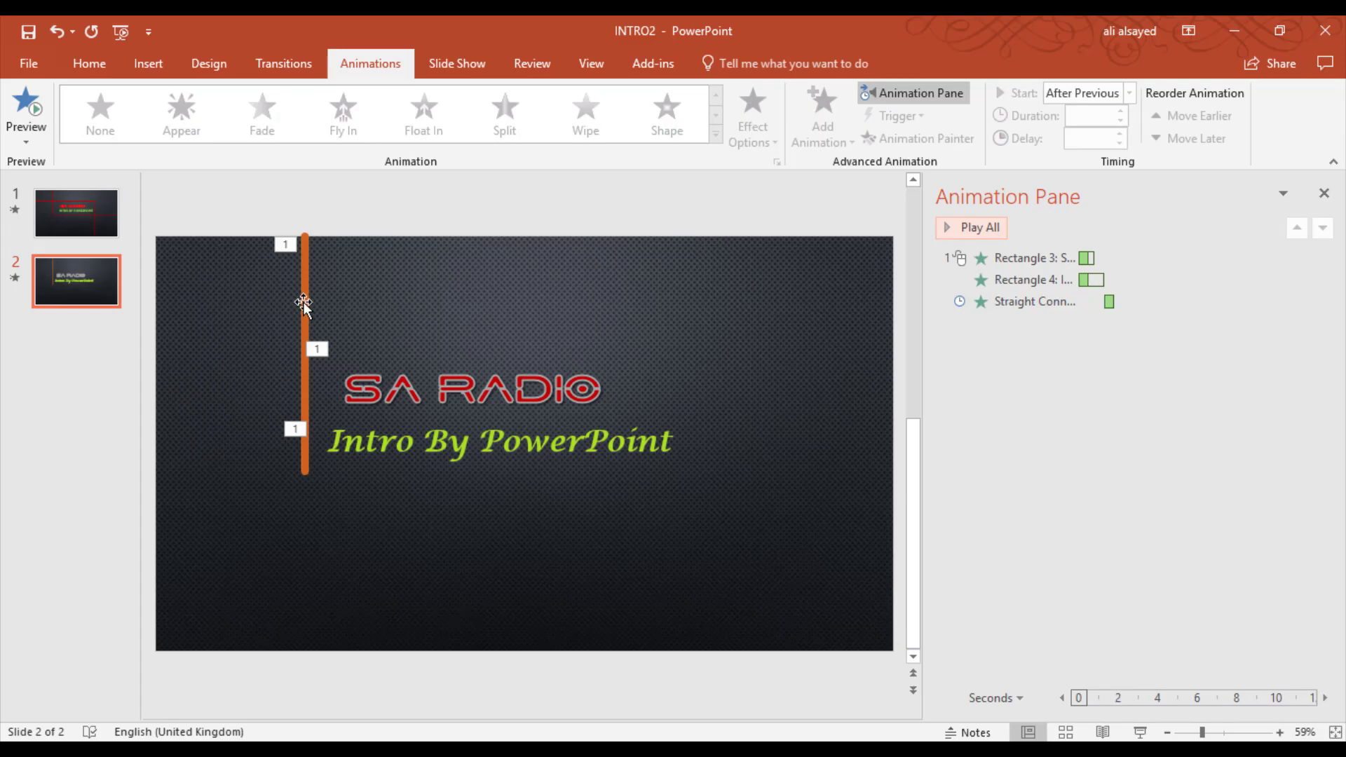
Copy the orange line into a horizontal line under the subtitle that wipes in from the right.
right_click(303, 301)
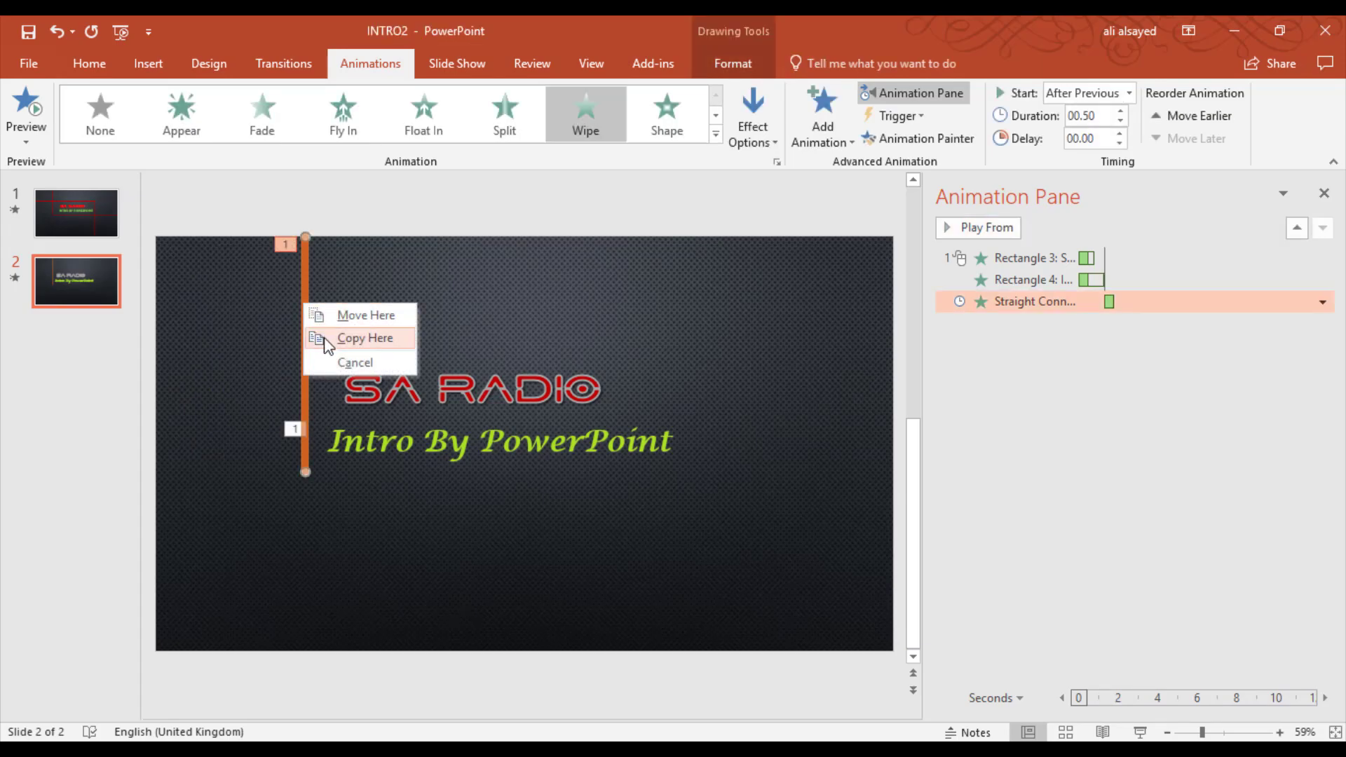
click(325, 338)
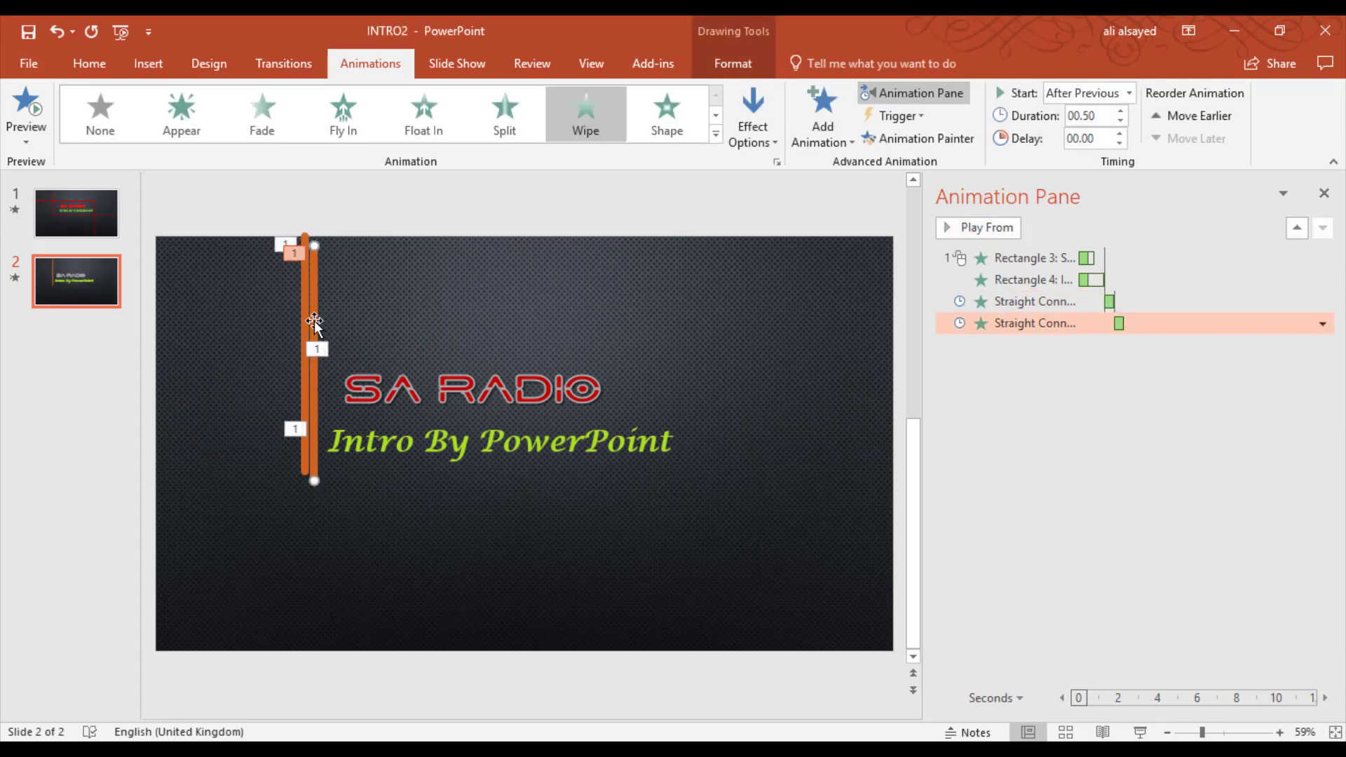
drag(383, 383, 386, 368)
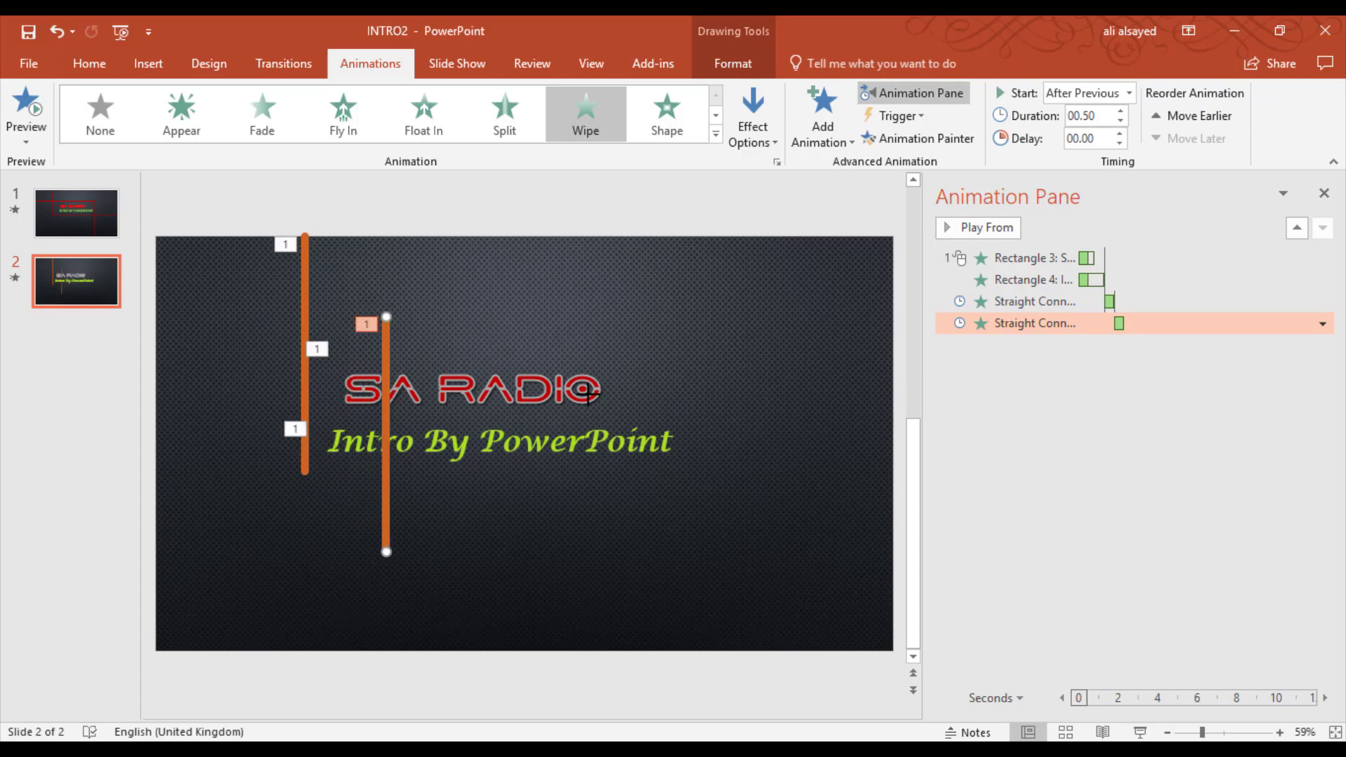
drag(384, 316, 953, 558)
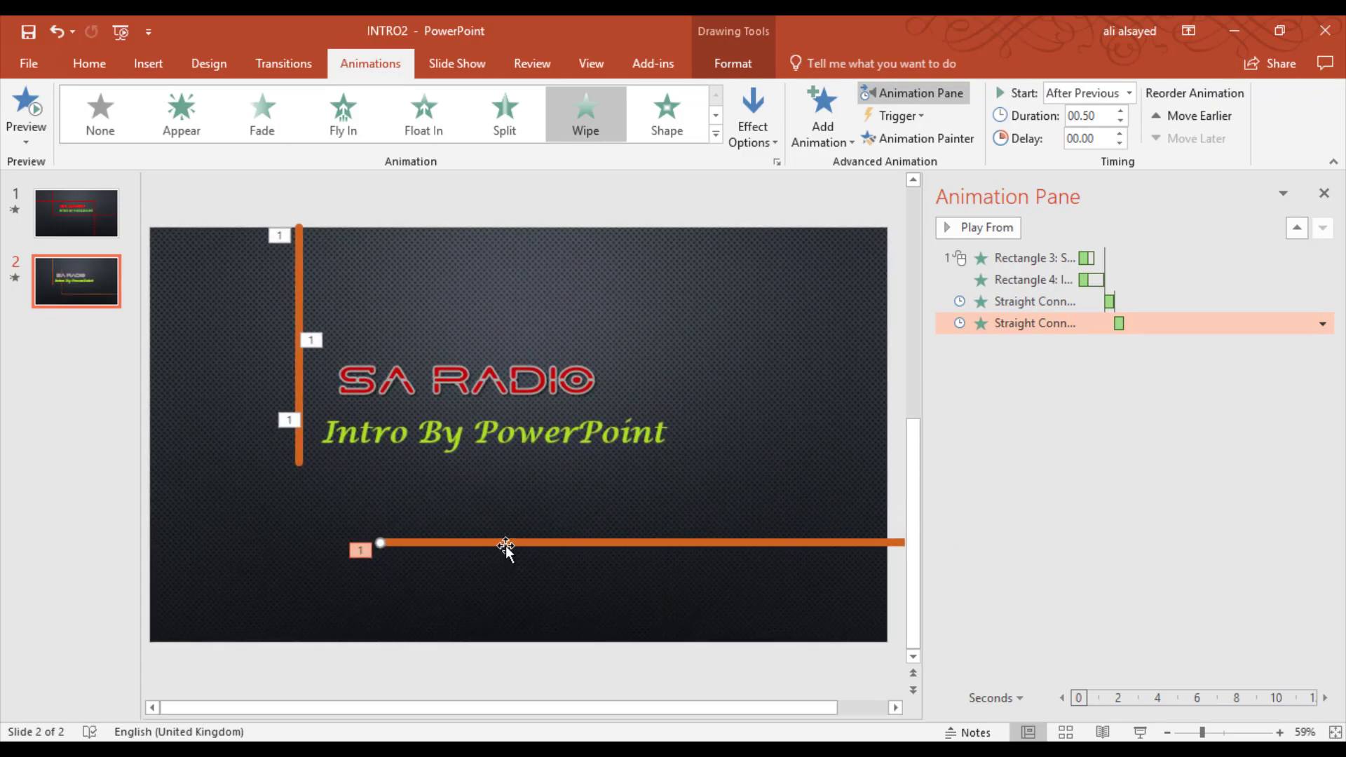
drag(505, 547, 430, 461)
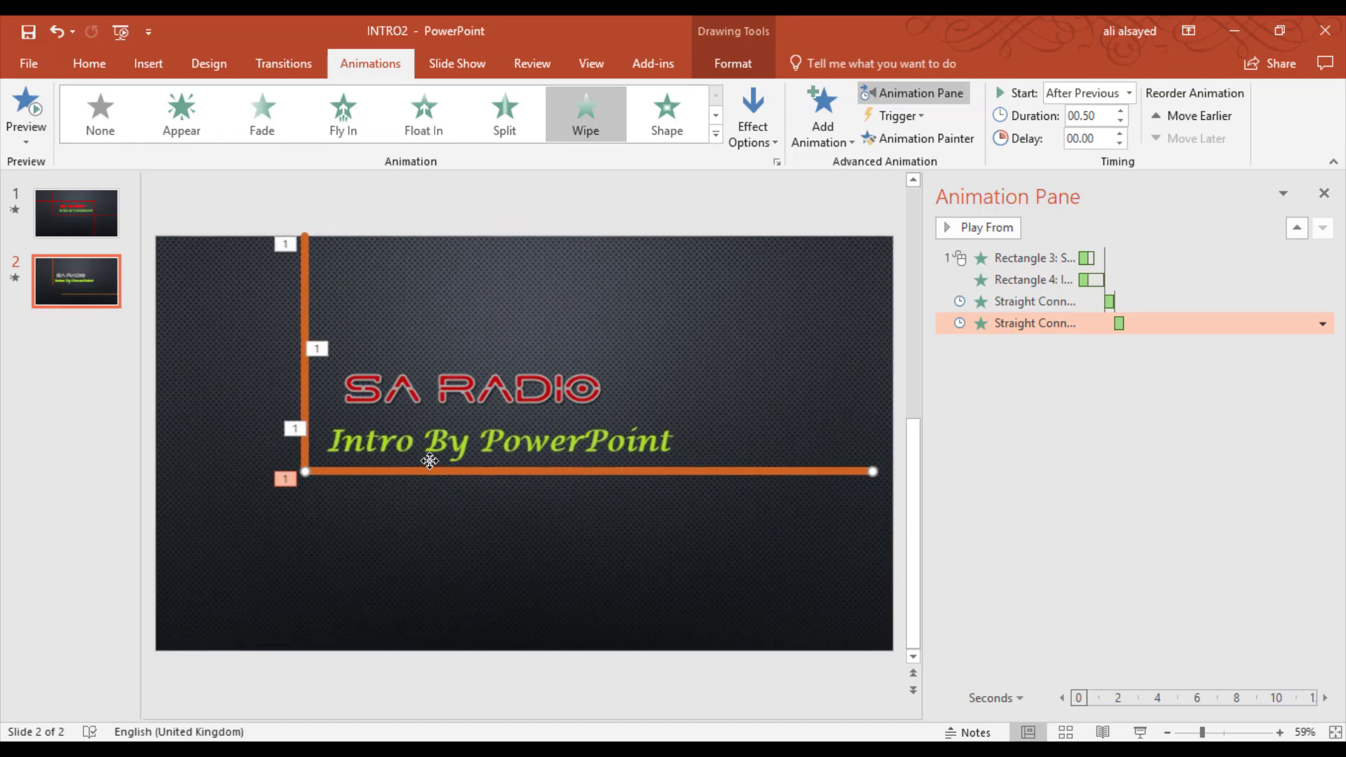
drag(874, 473, 891, 472)
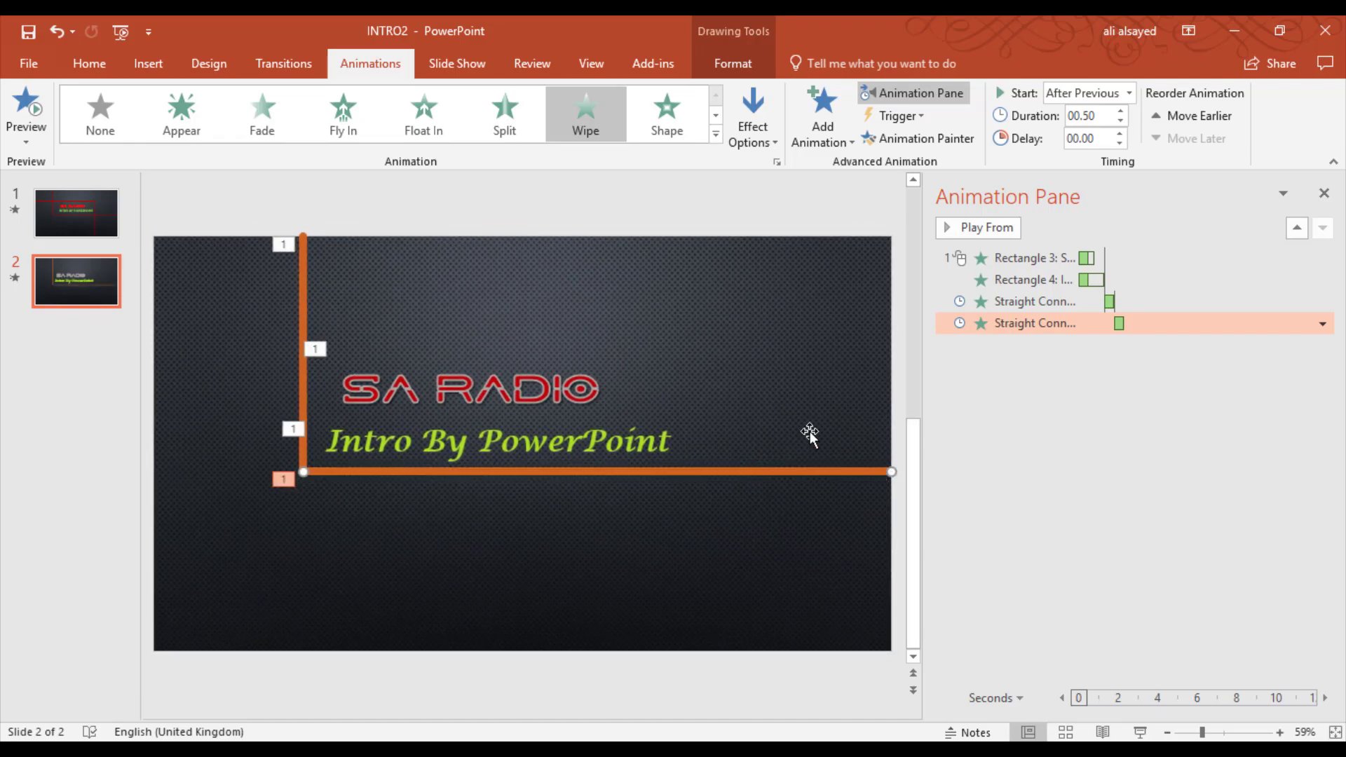
click(764, 143)
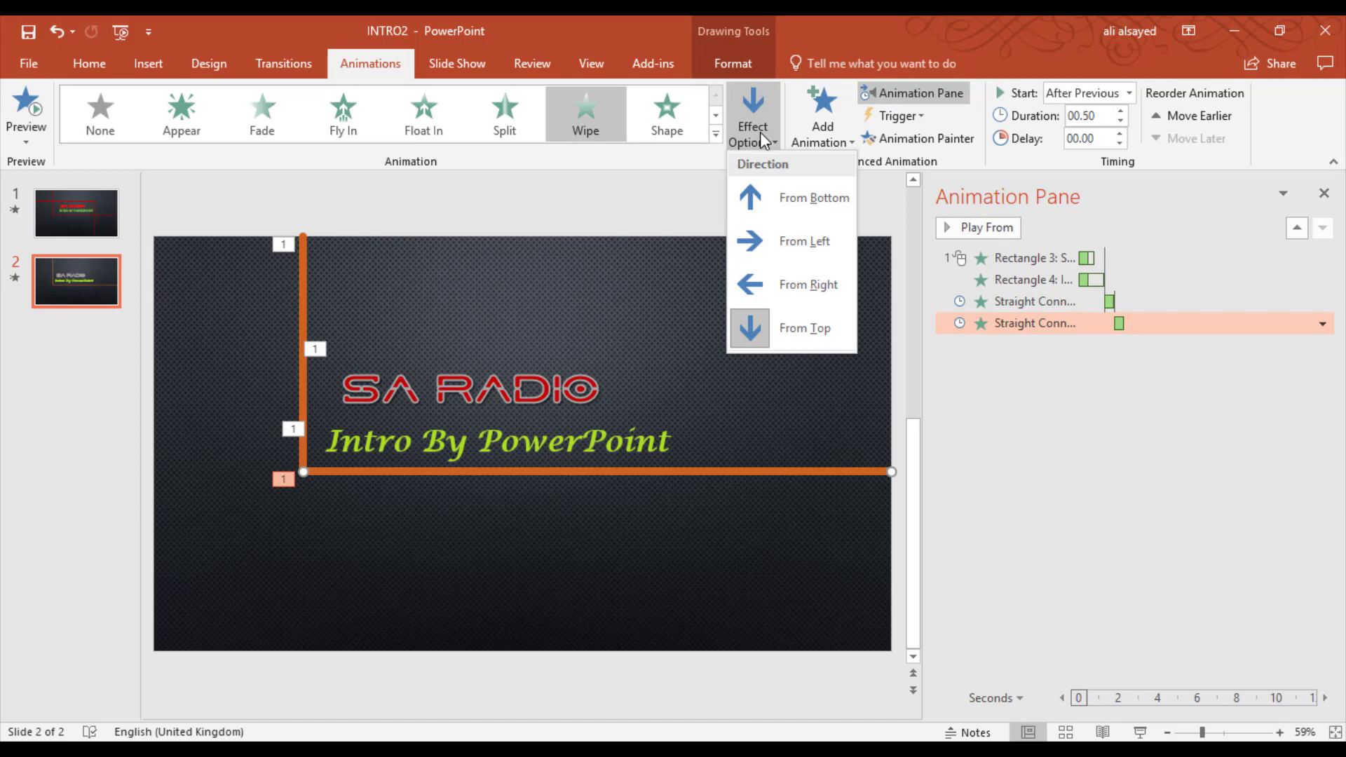
click(782, 279)
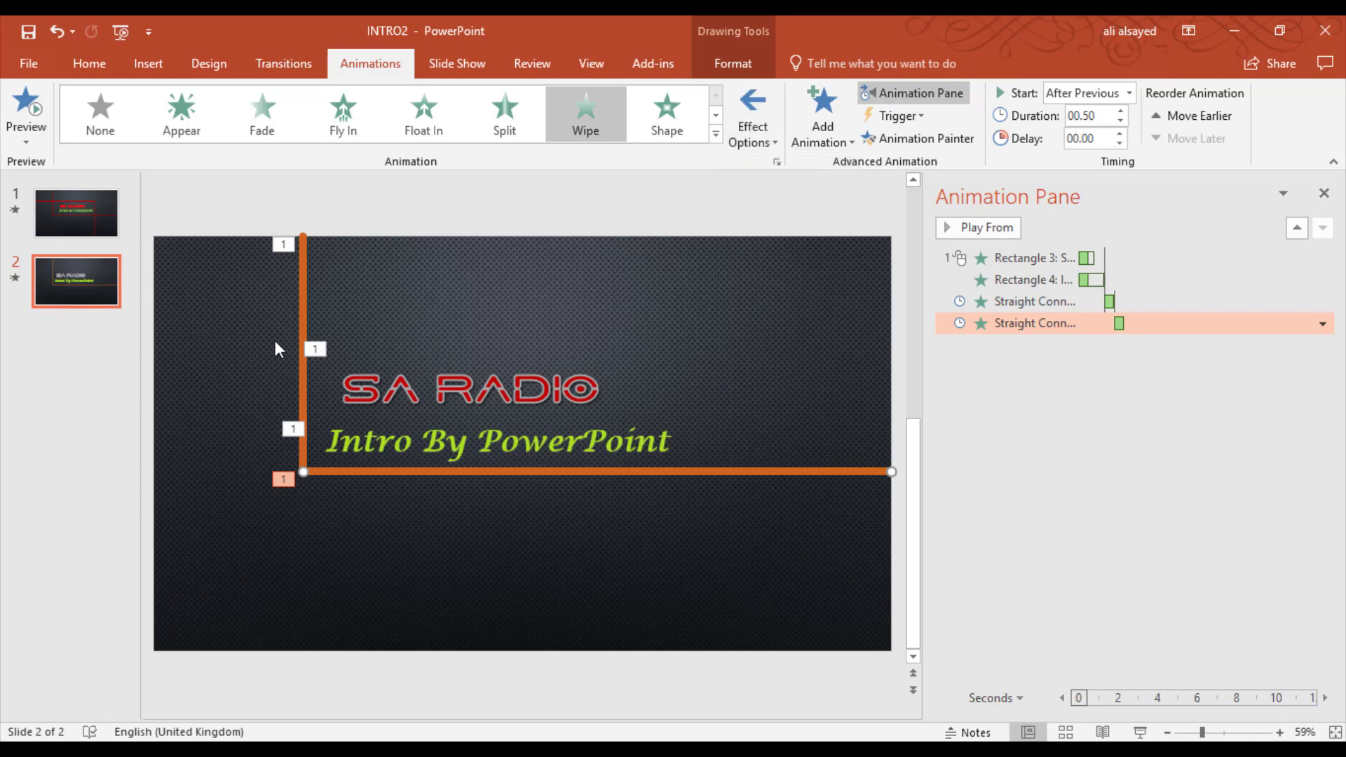
Copy a vertical line to the right of the title, extend it to the bottom edge, and wipe it in from the bottom.
drag(300, 335, 316, 371)
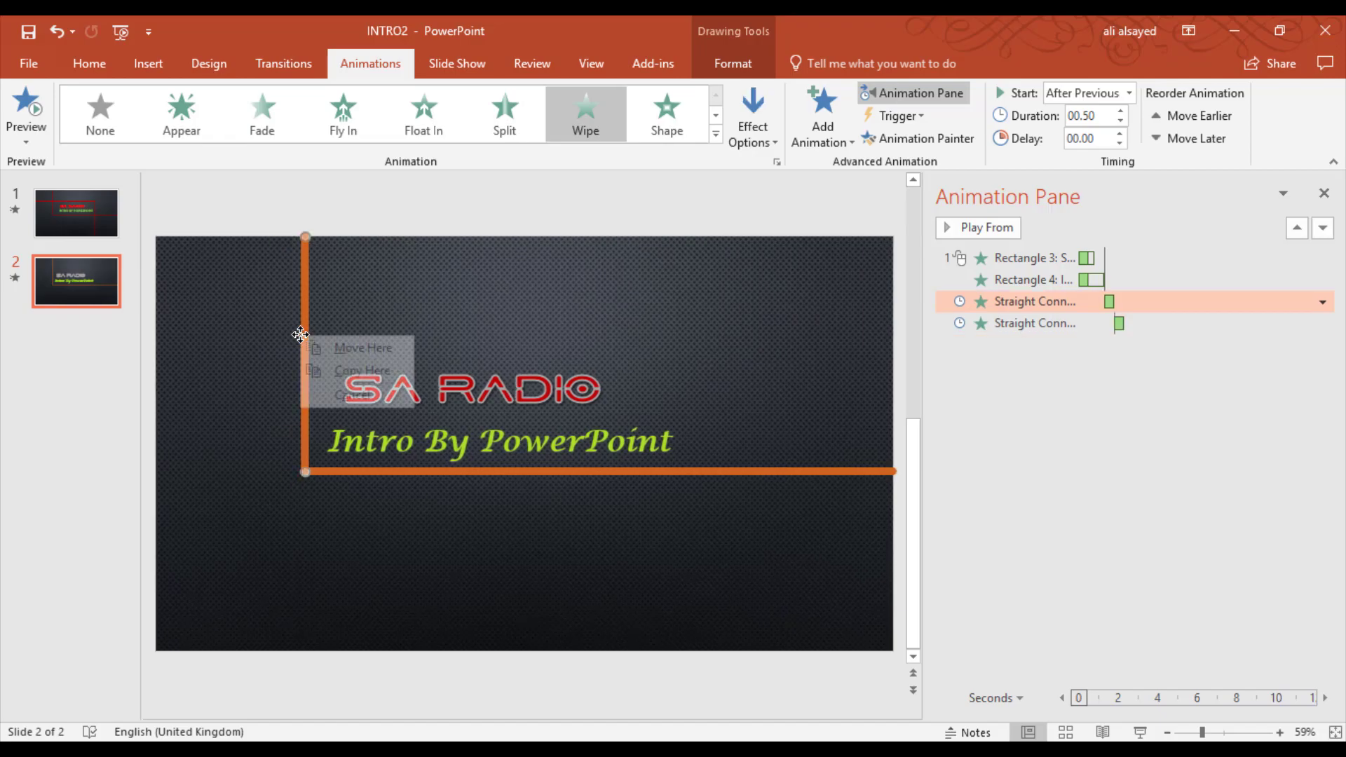
click(315, 371)
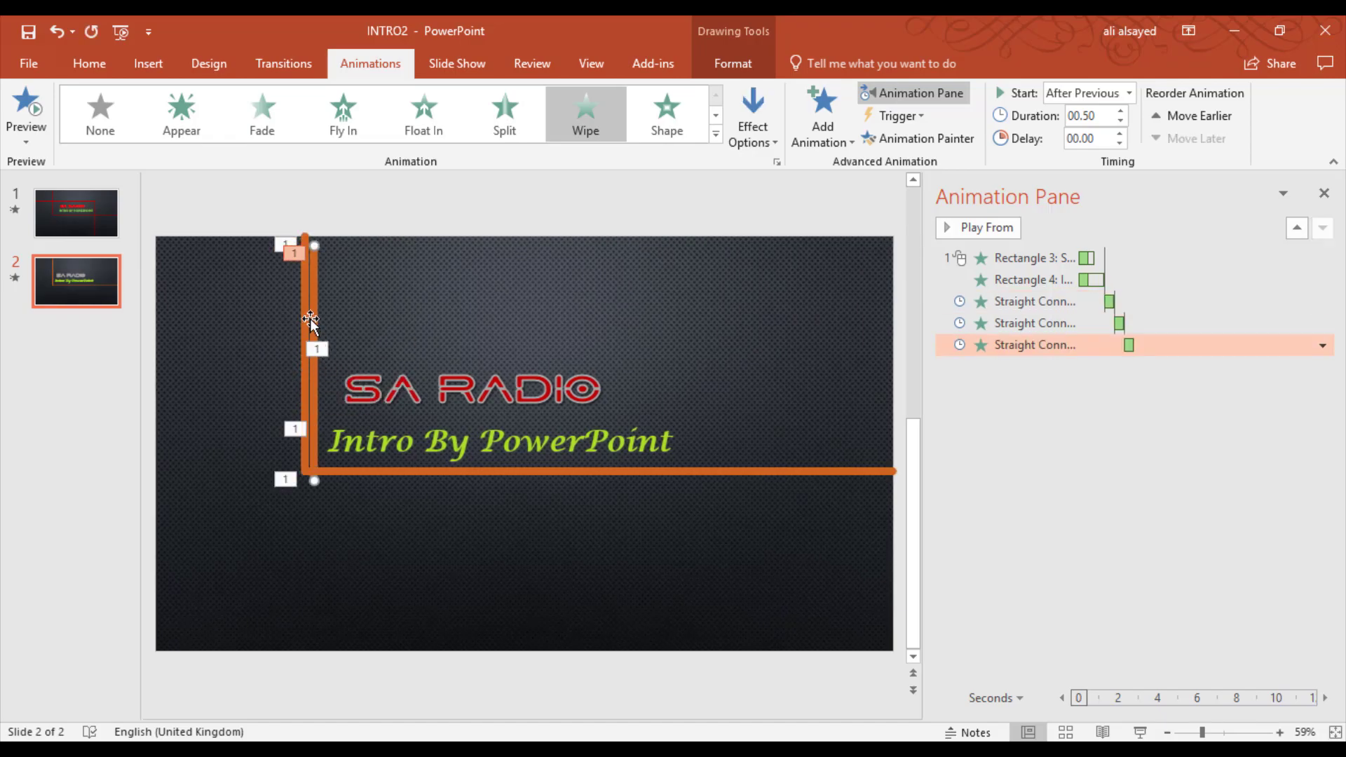
mouse_move(309, 316)
mouse_down()
mouse_move(721, 467)
mouse_move(702, 450)
mouse_up()
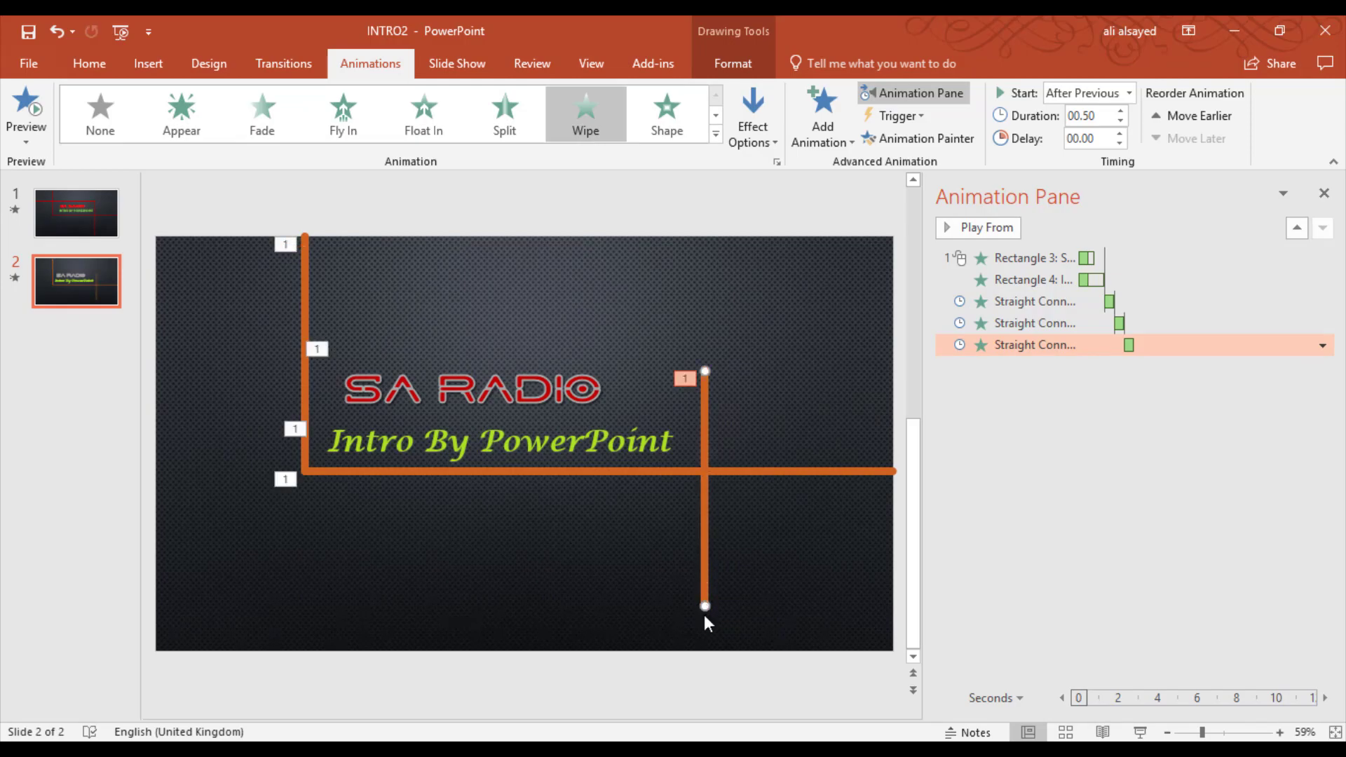
drag(704, 606, 703, 667)
drag(700, 550, 705, 531)
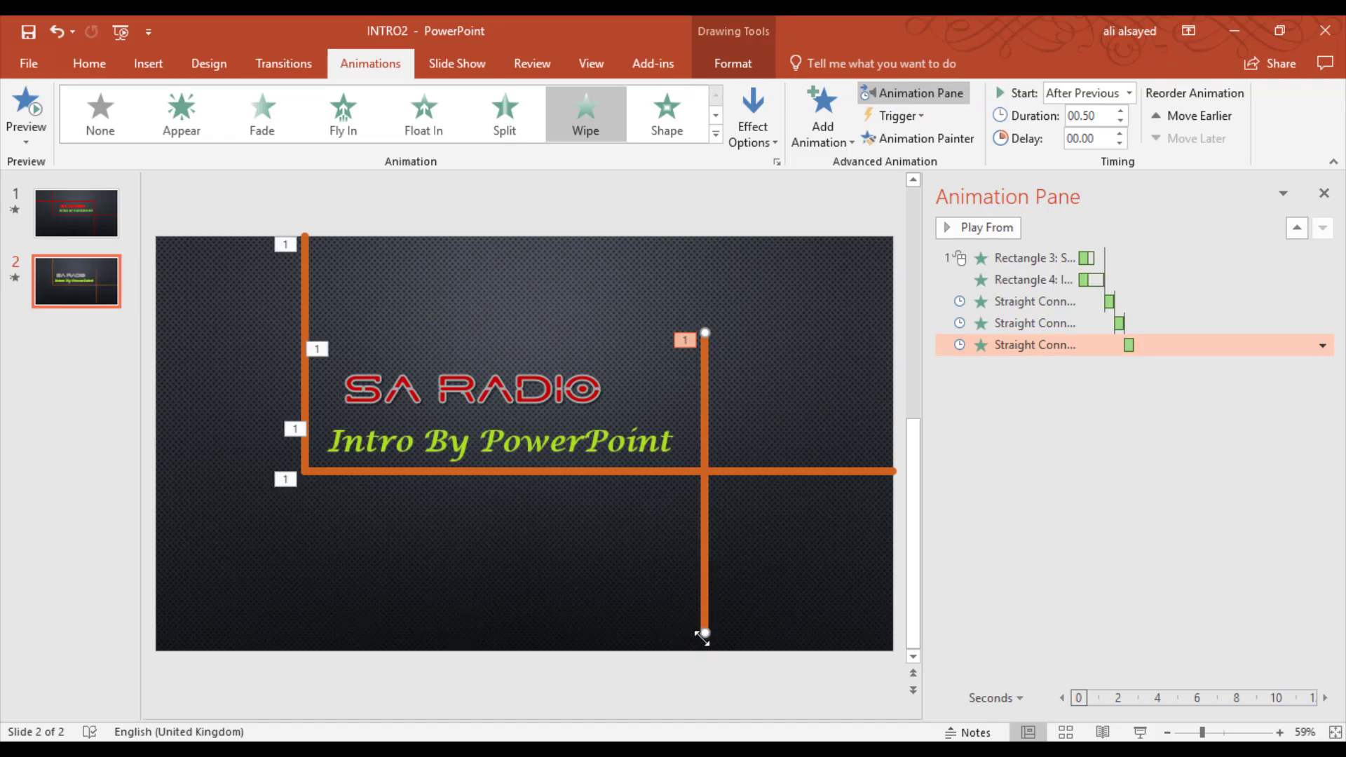
drag(704, 636, 704, 651)
click(763, 126)
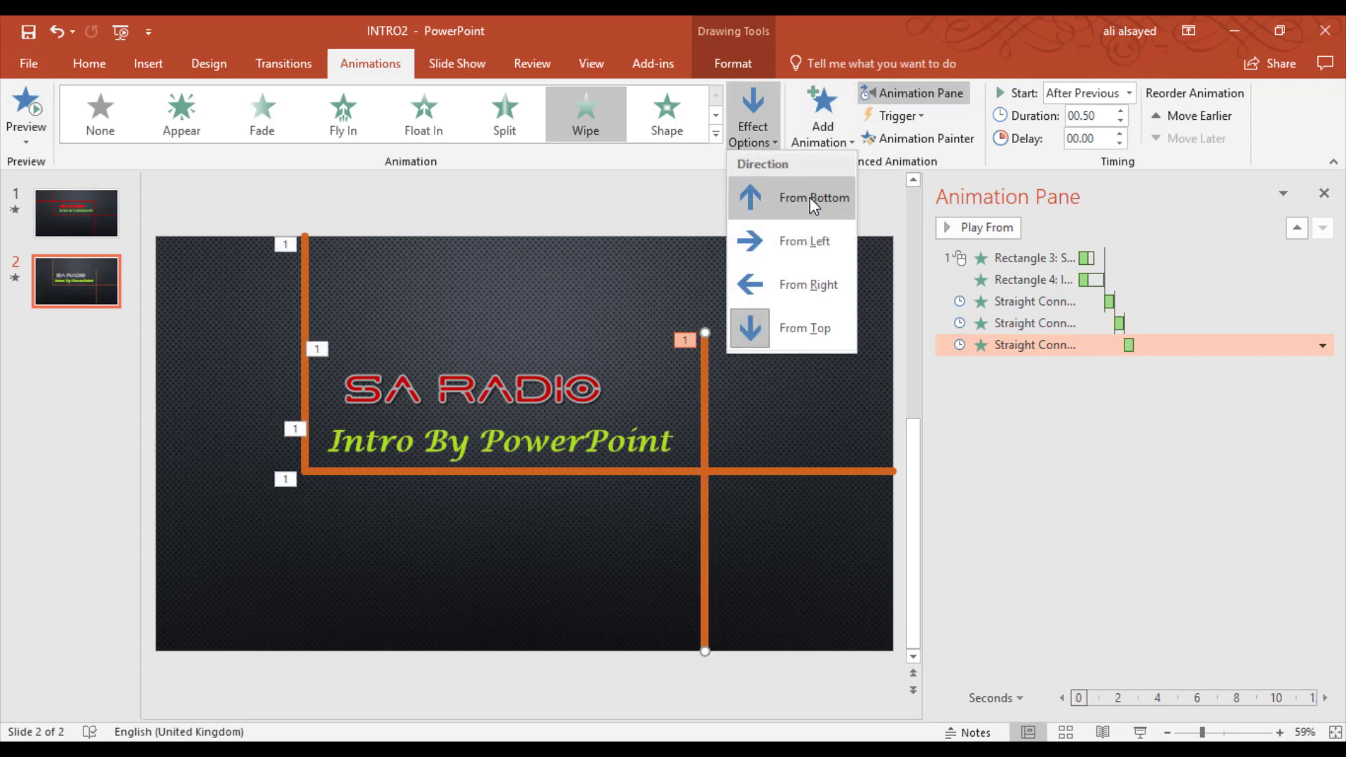
click(810, 196)
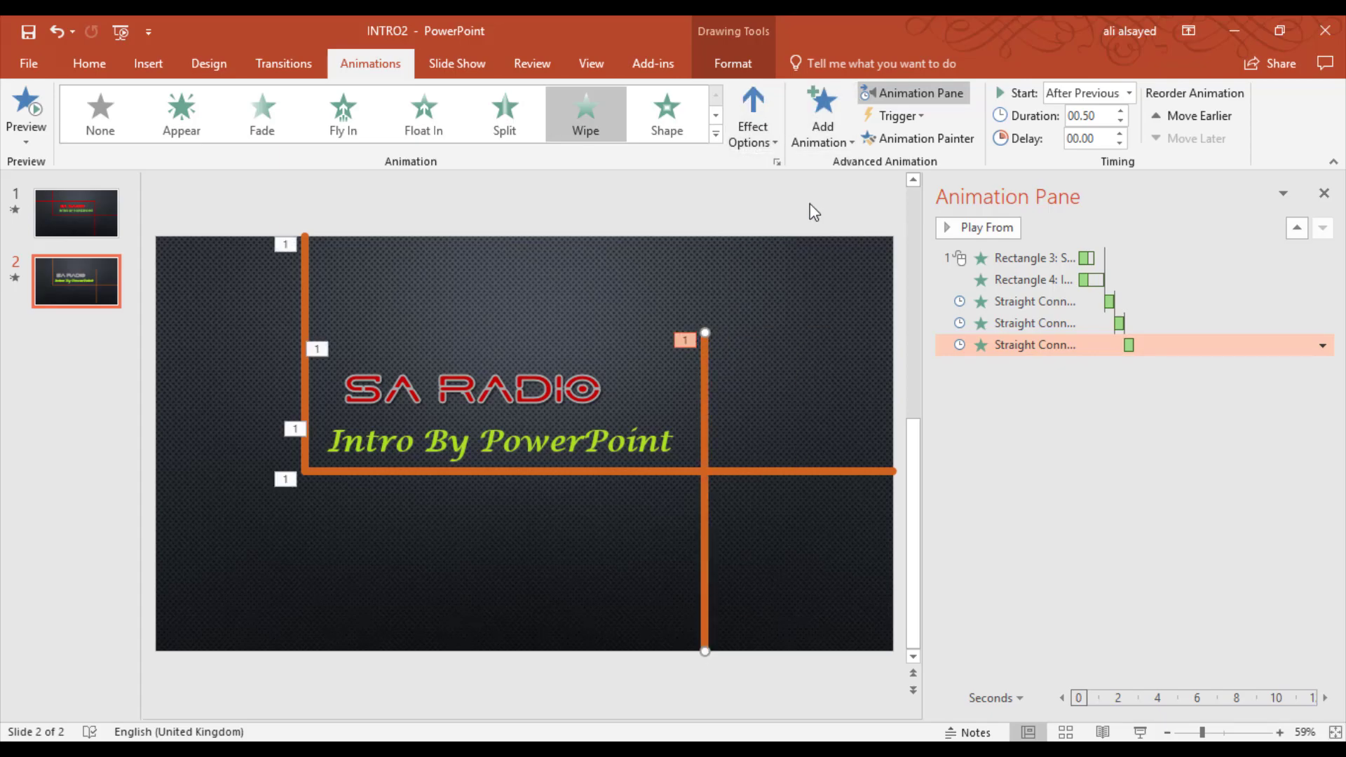
Paste a copy of the left orange line and lay it horizontally above SA RADIO.
right_click(305, 306)
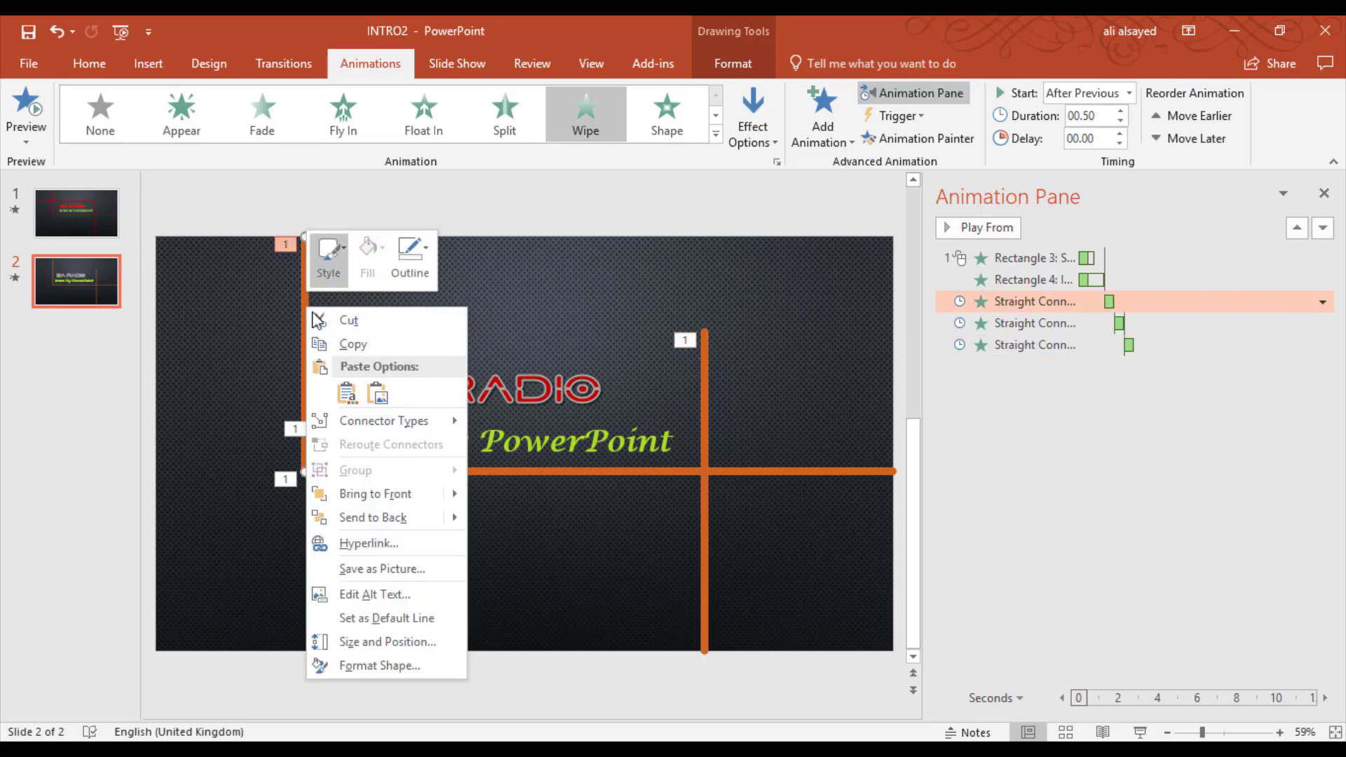
right_click(302, 307)
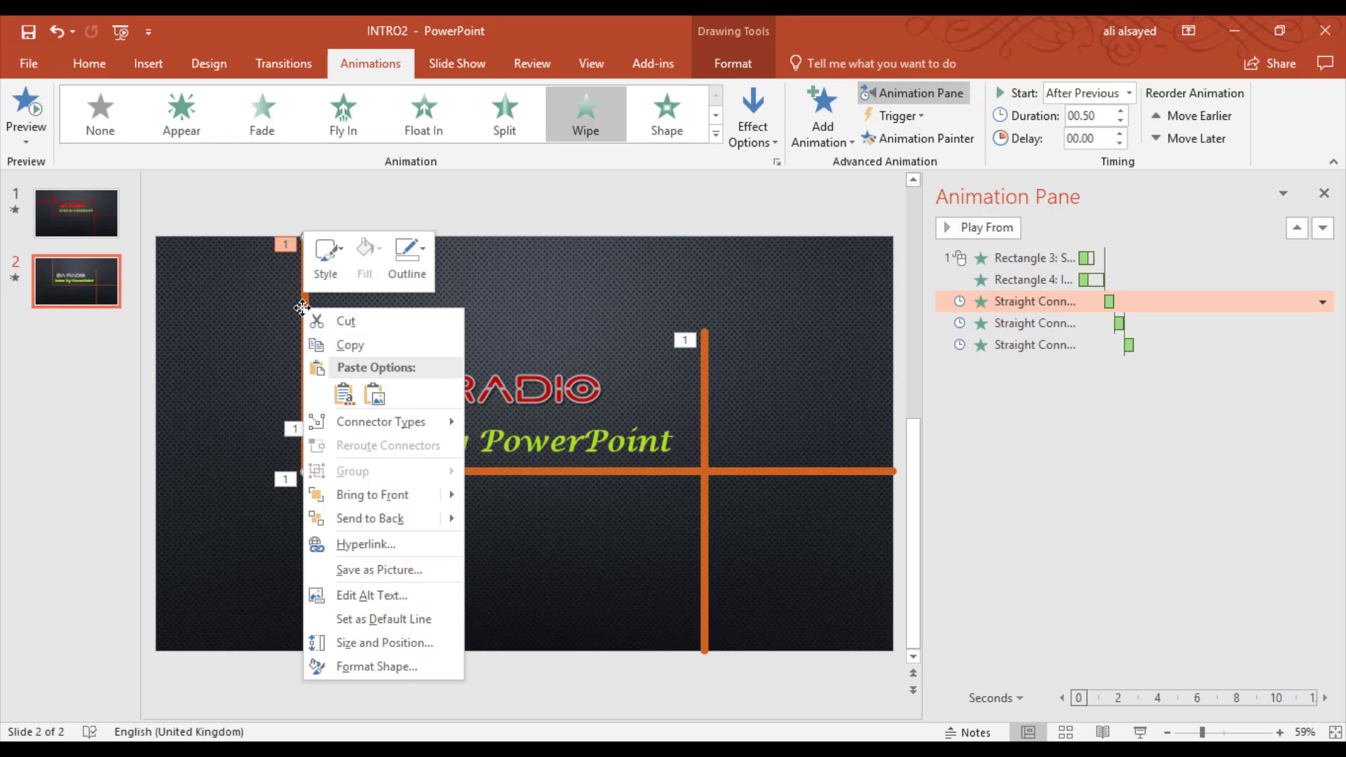
click(365, 352)
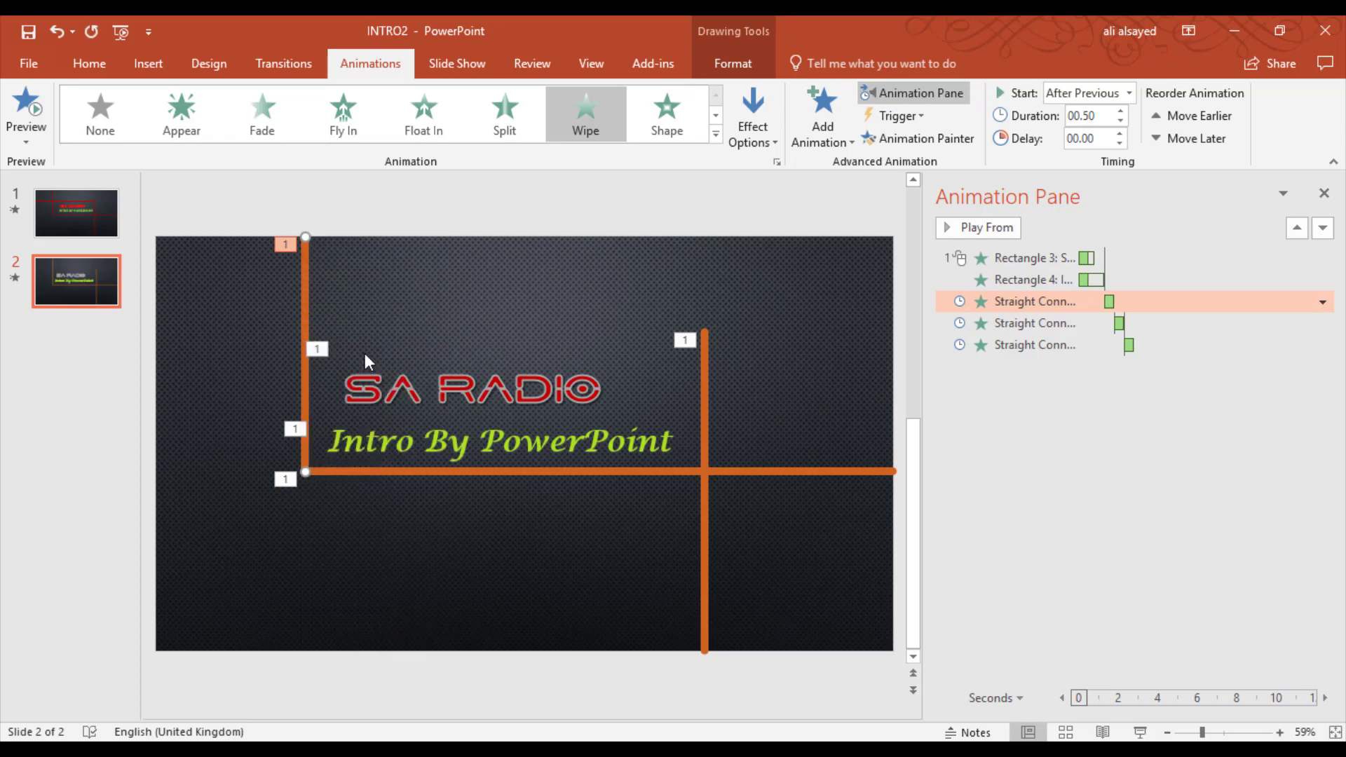
click(365, 353)
right_click(365, 353)
right_click(353, 309)
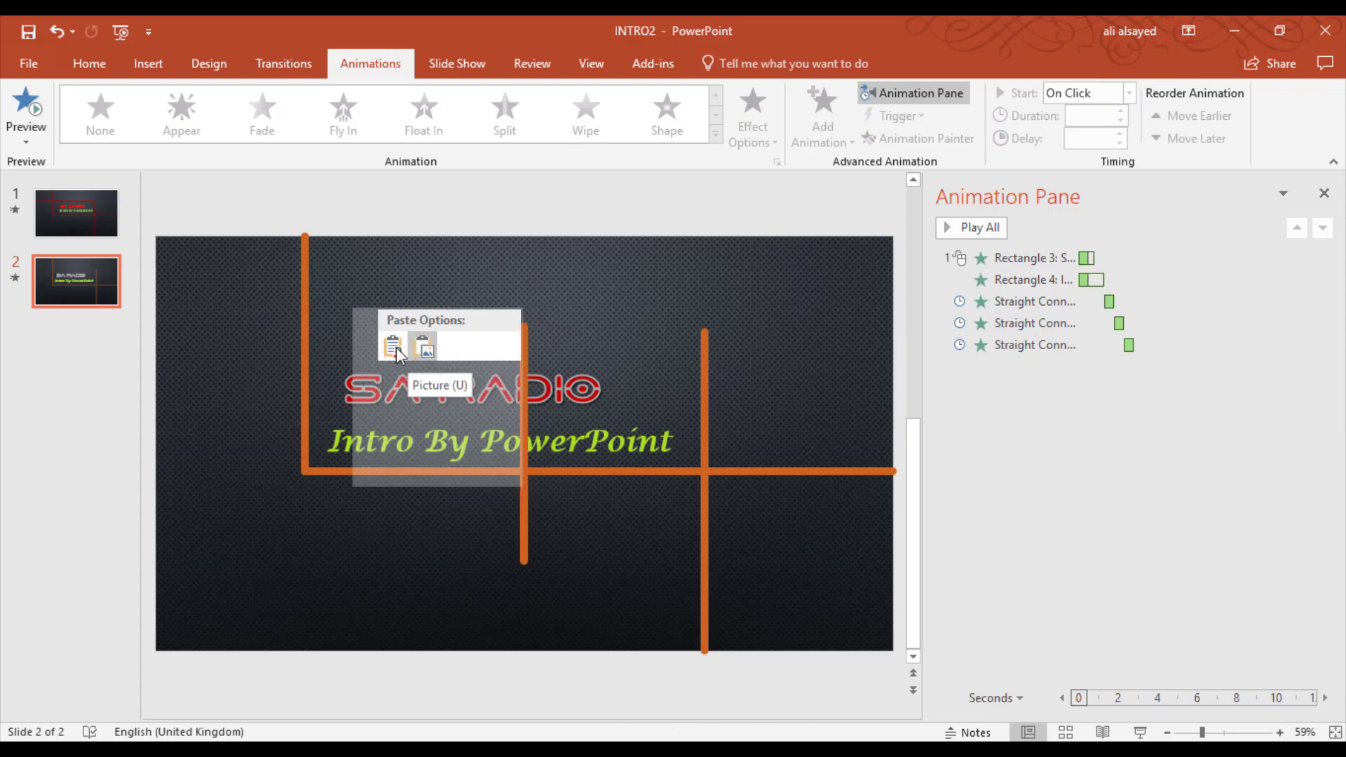
click(395, 348)
mouse_move(318, 324)
mouse_down()
mouse_move(670, 388)
mouse_move(394, 356)
mouse_up()
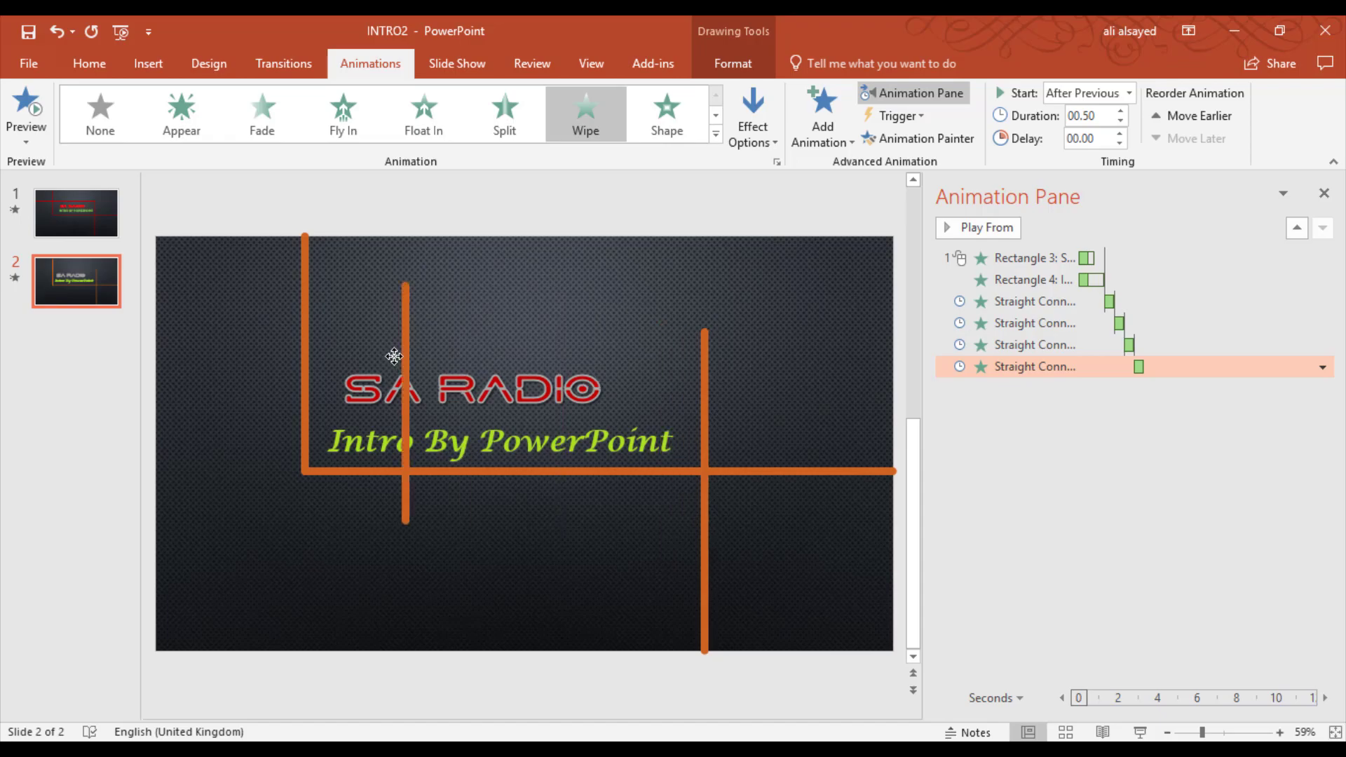
drag(394, 356, 708, 400)
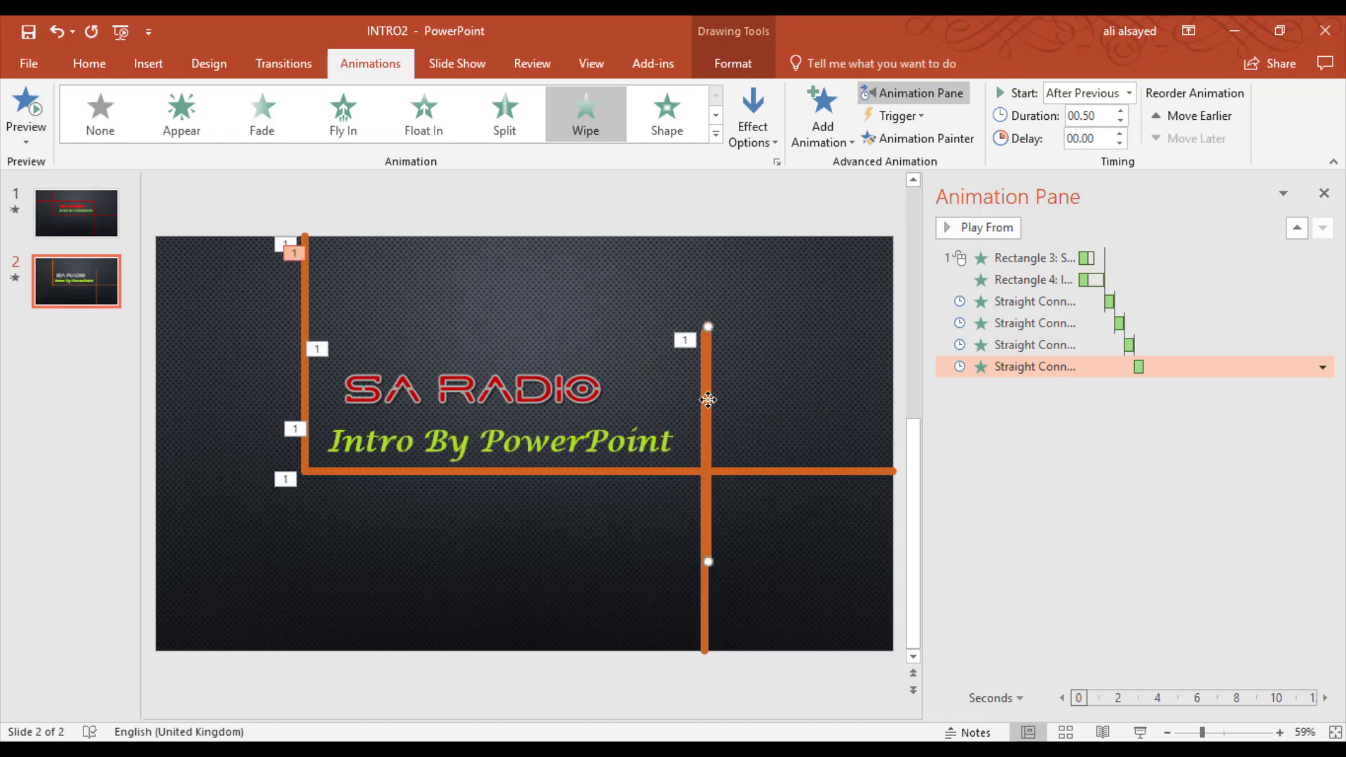
drag(708, 561, 154, 325)
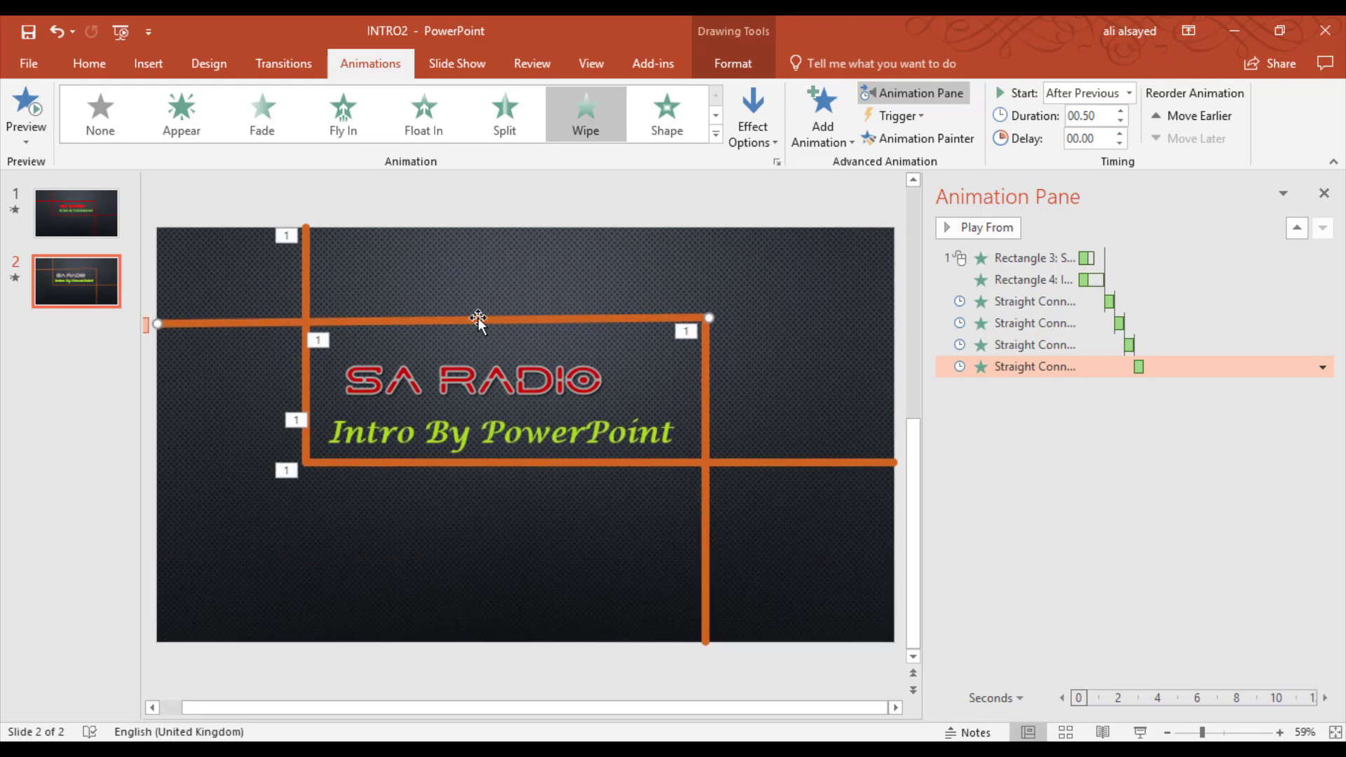
click(469, 317)
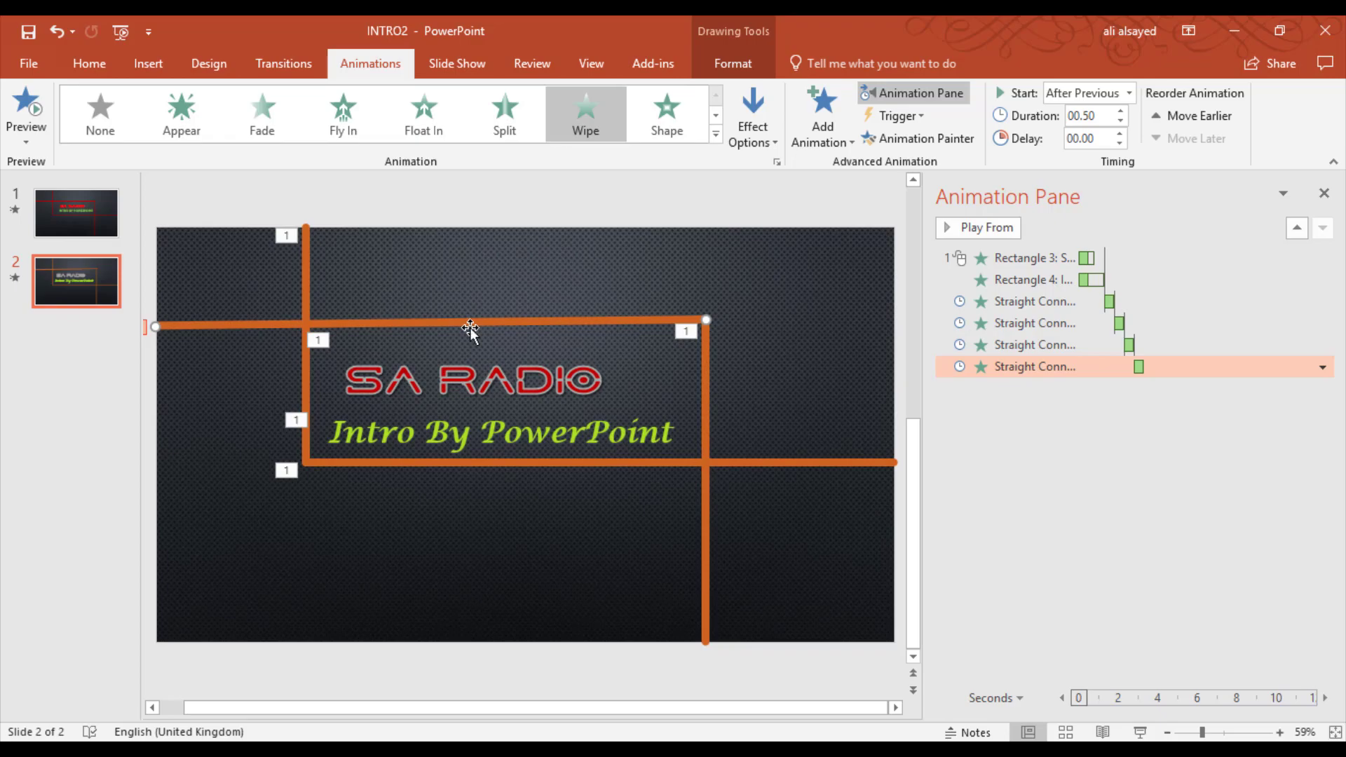
Make the top line wipe in from the left and preview the whole animation.
click(756, 130)
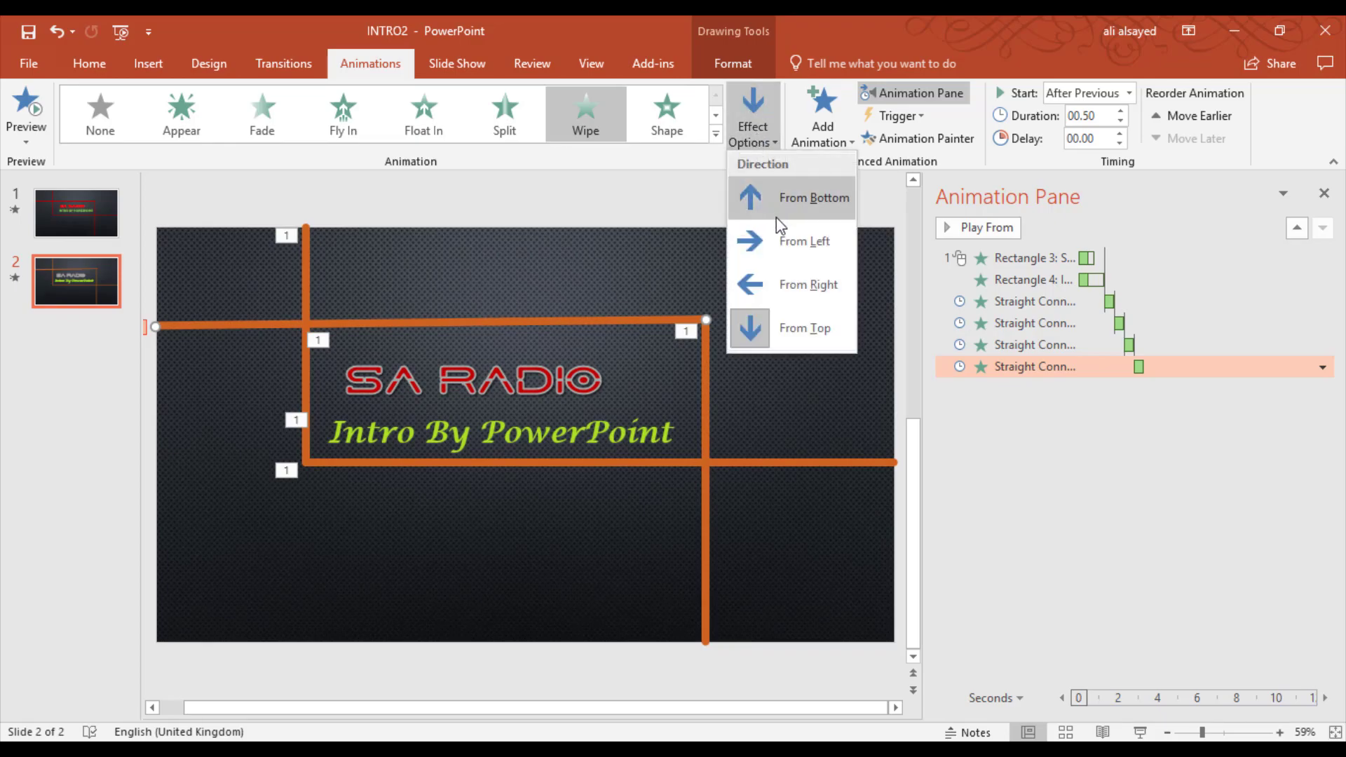
click(777, 241)
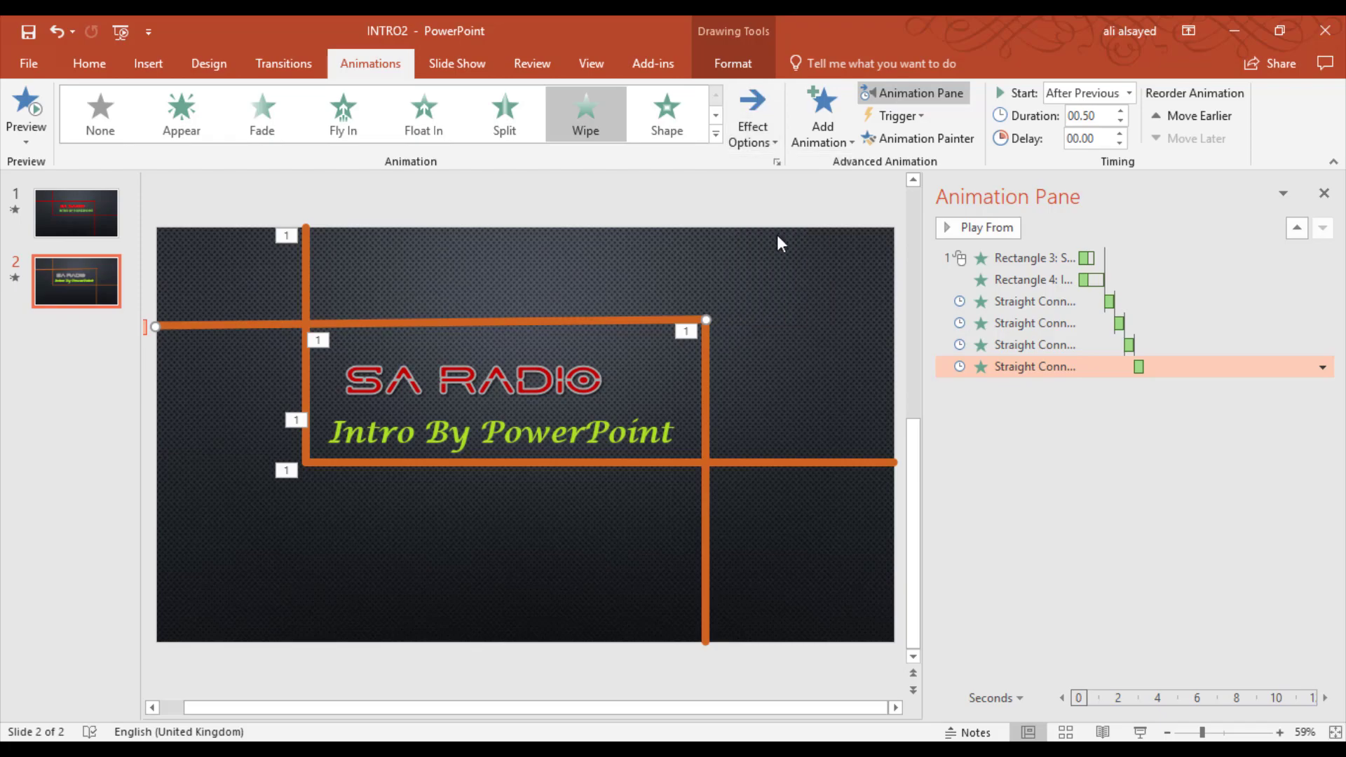
click(1012, 466)
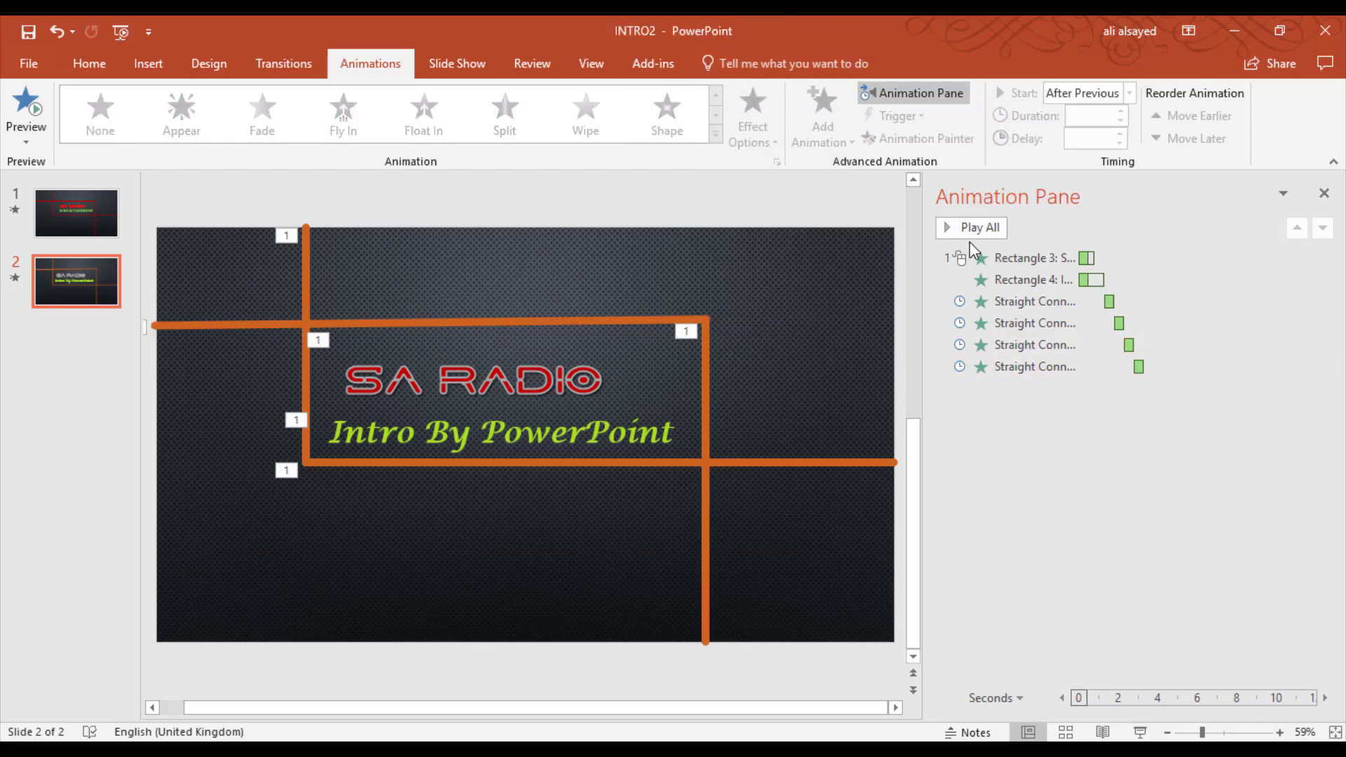
click(969, 230)
click(975, 228)
Keep the left line's wipe direction and make the bottom line wipe in from the left.
click(307, 295)
click(748, 108)
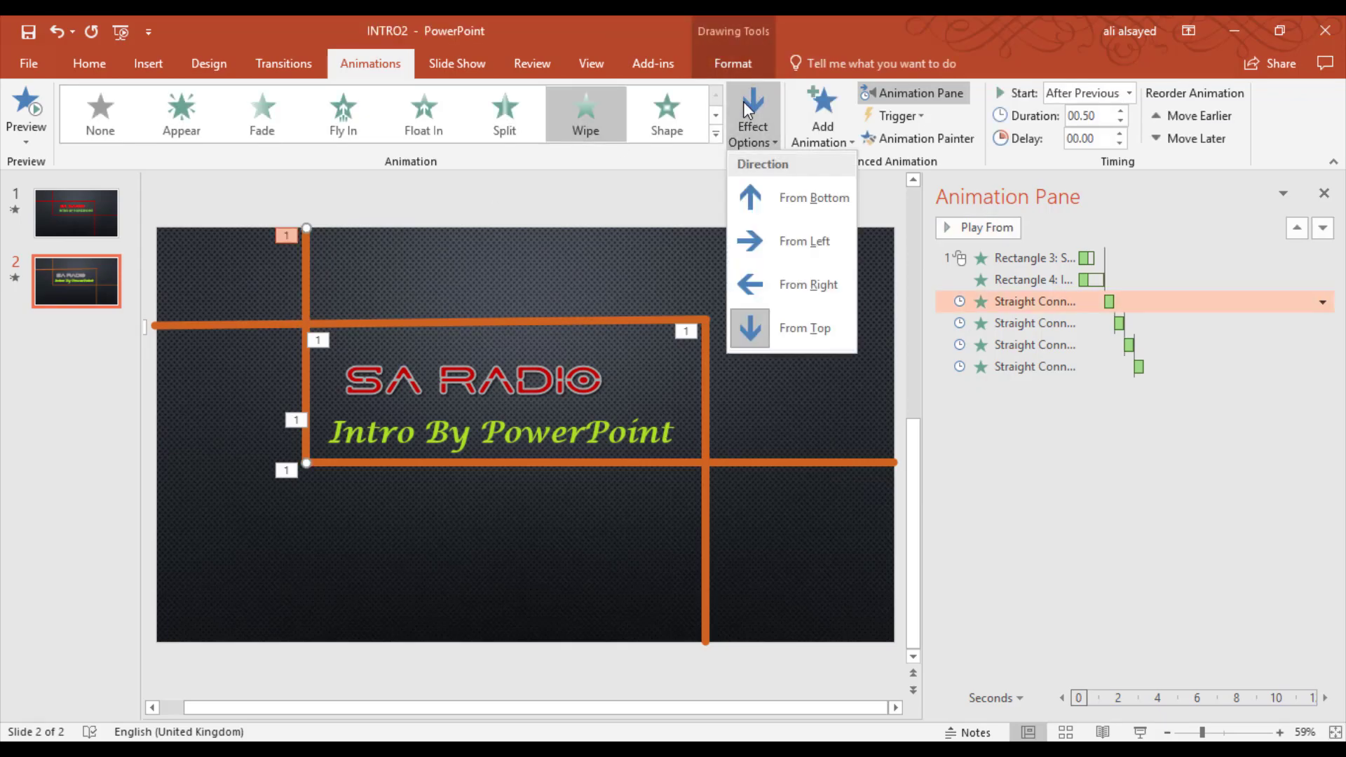
click(744, 103)
click(634, 461)
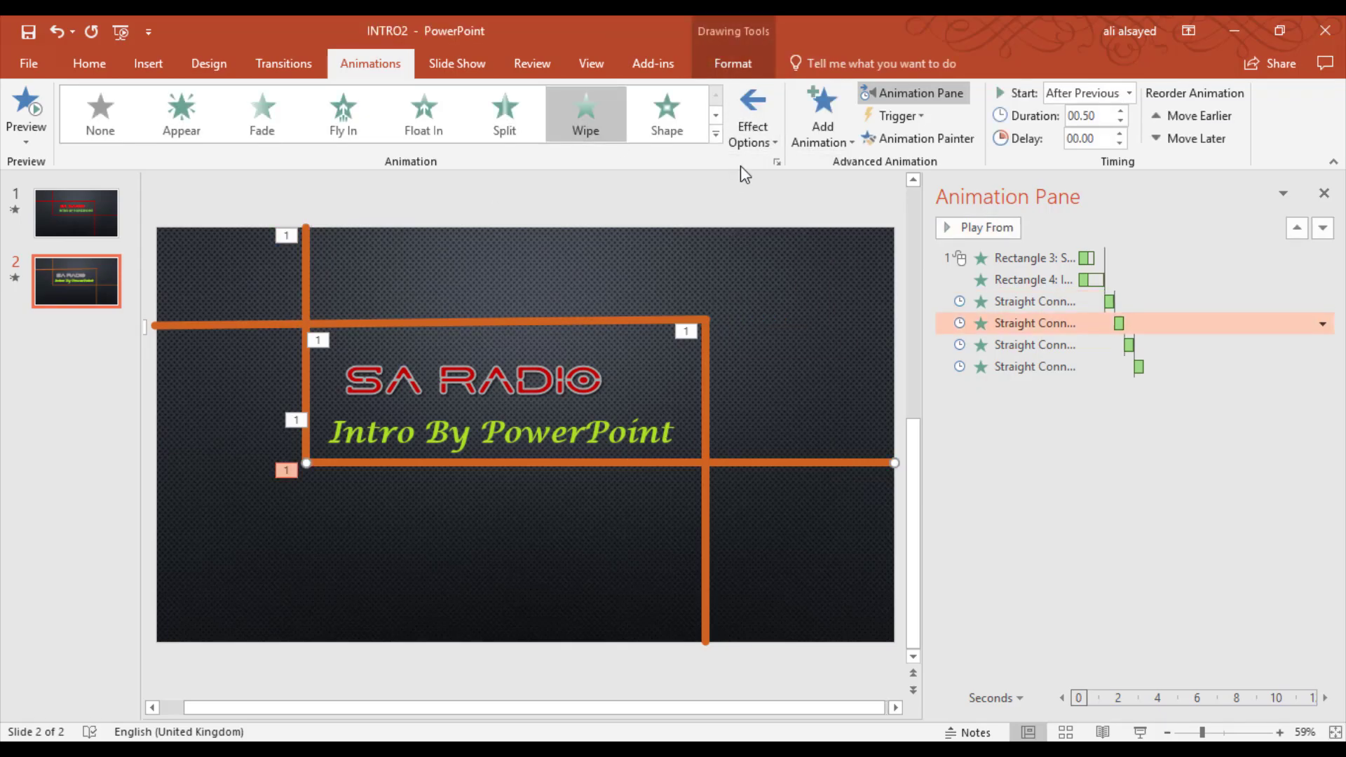
click(747, 136)
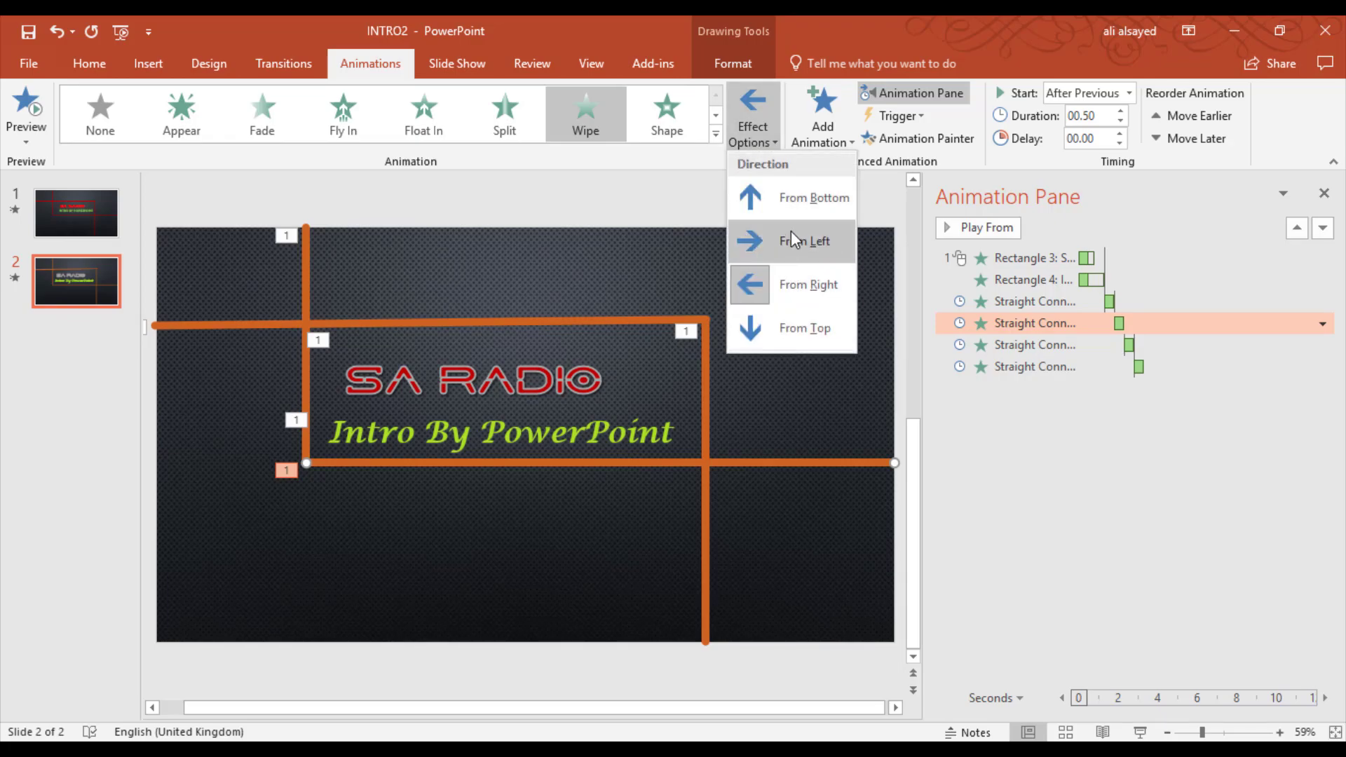
click(791, 240)
Keep the right line wiping from the bottom, set the top line From Right, and preview.
click(704, 351)
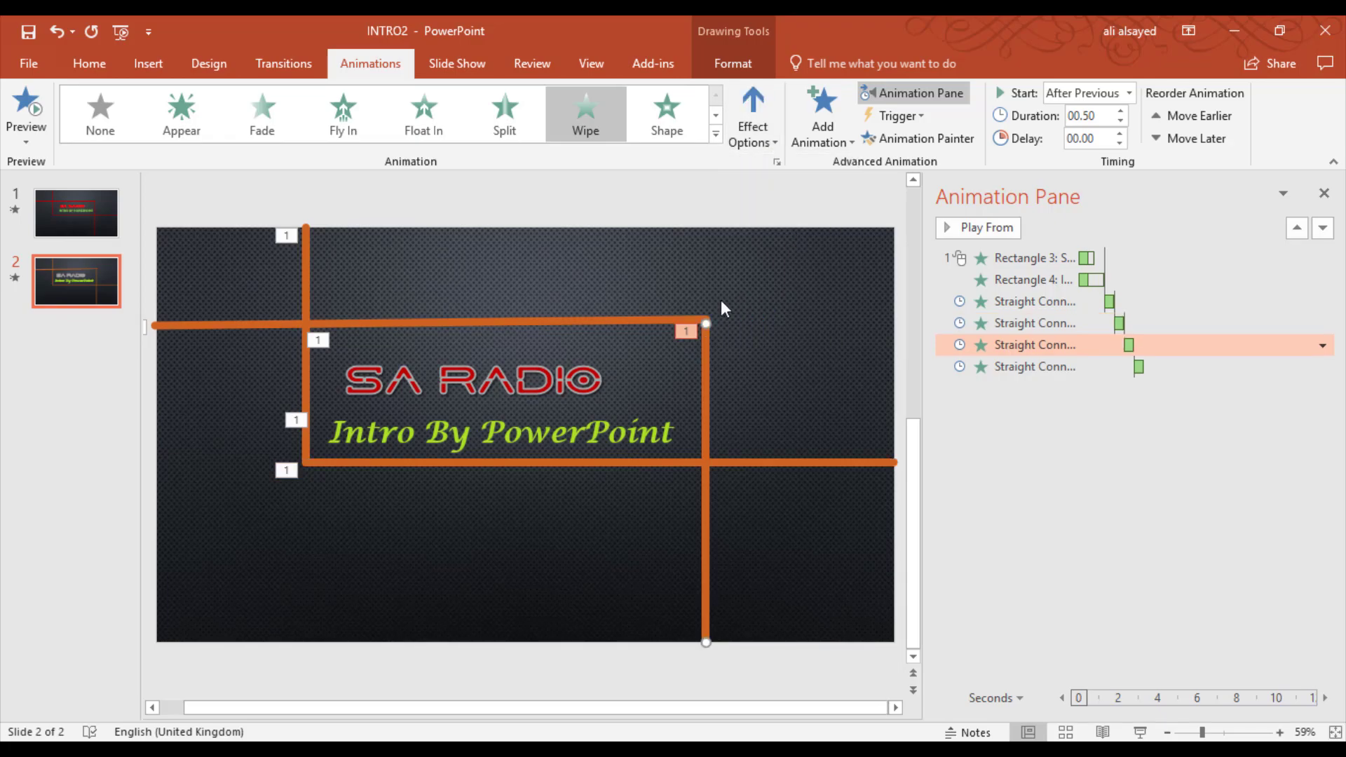
click(766, 153)
click(765, 148)
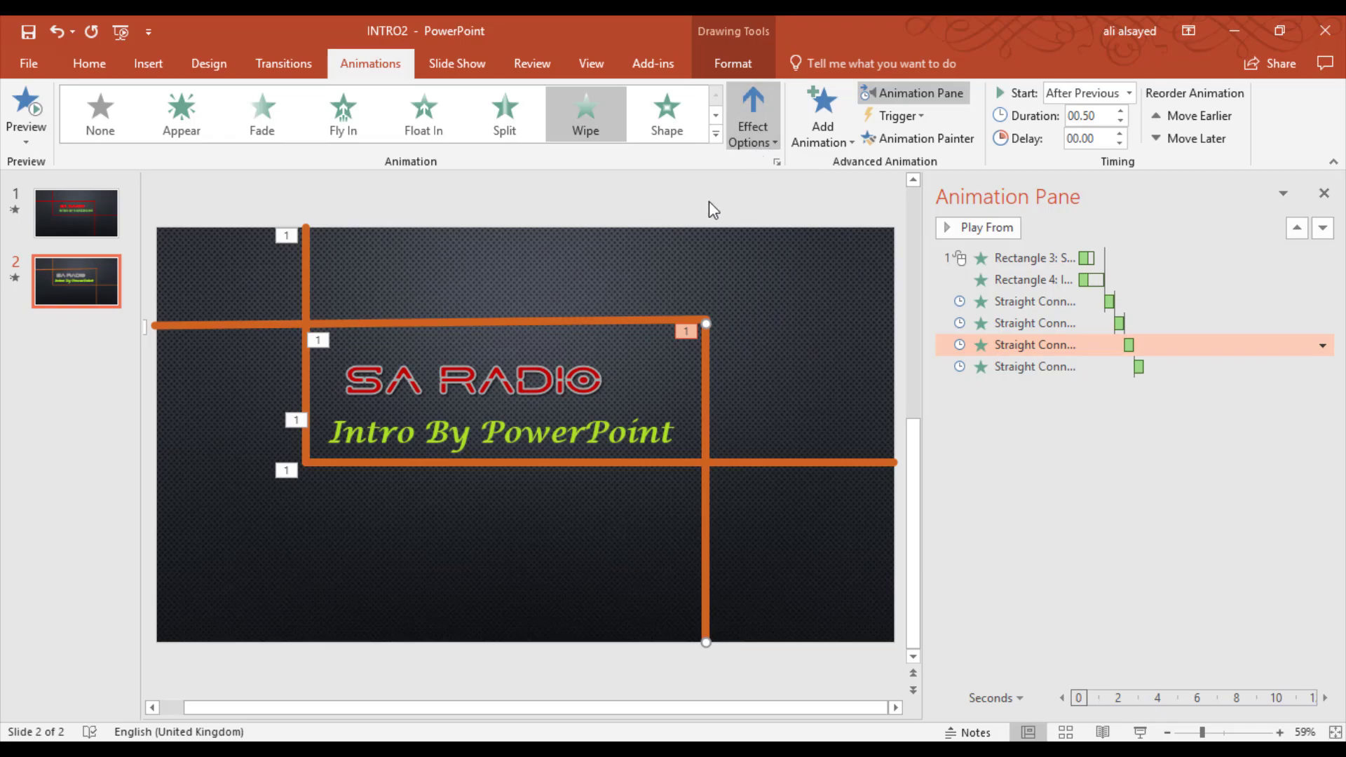
click(633, 324)
click(753, 107)
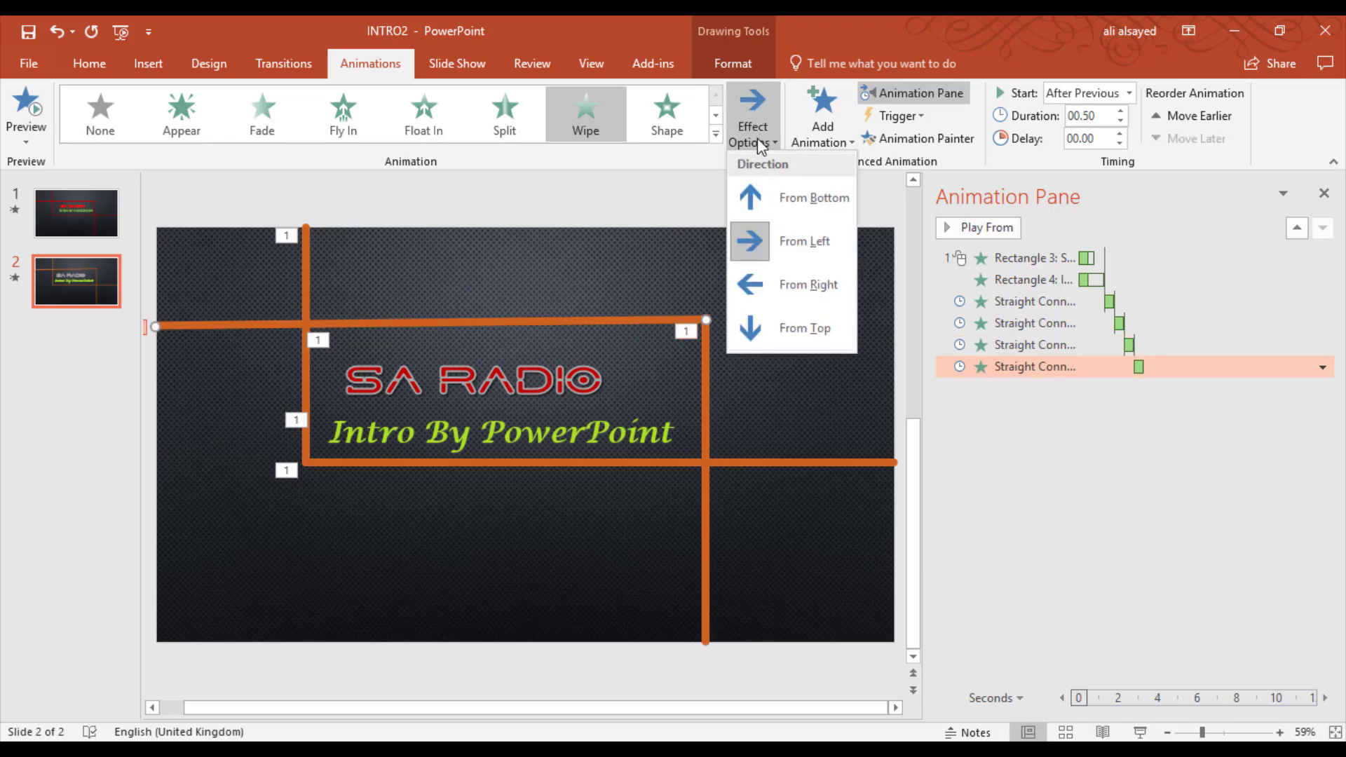
click(781, 281)
click(1054, 421)
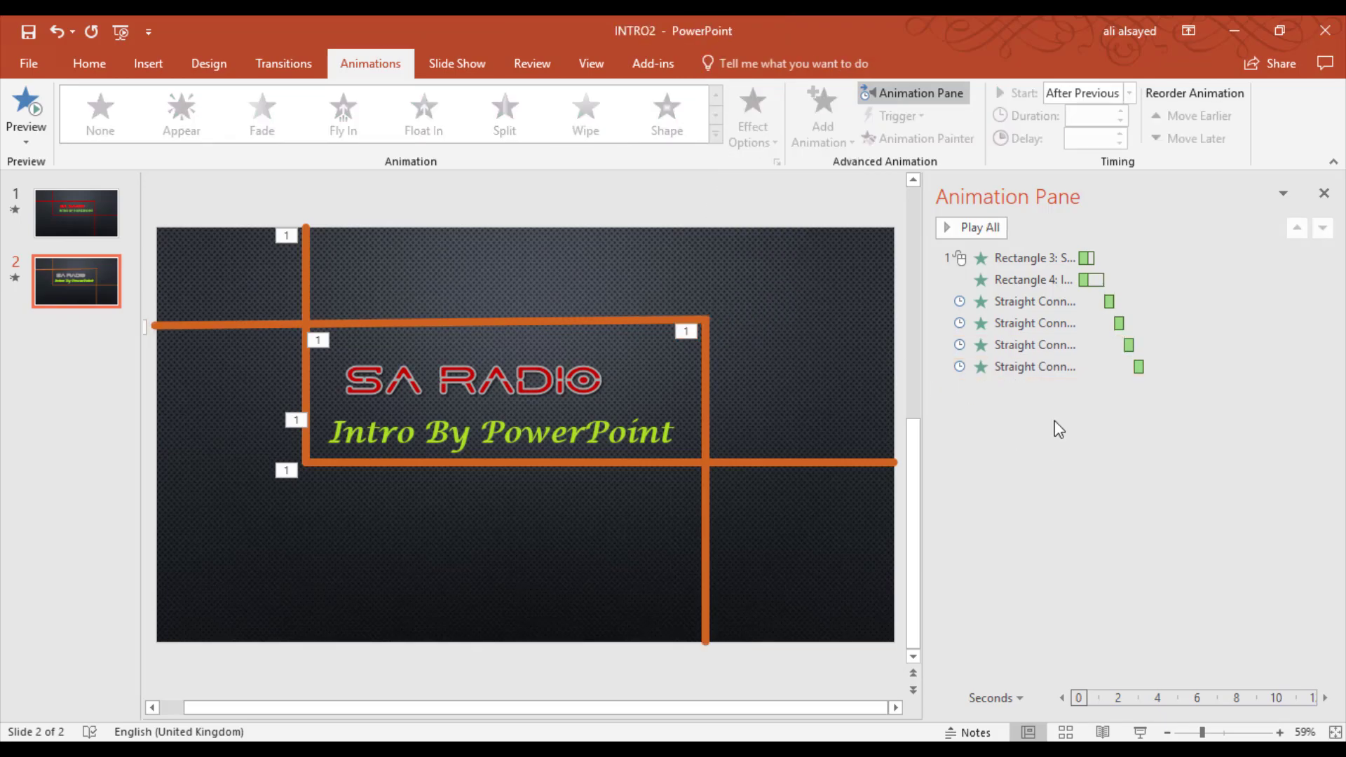
click(996, 237)
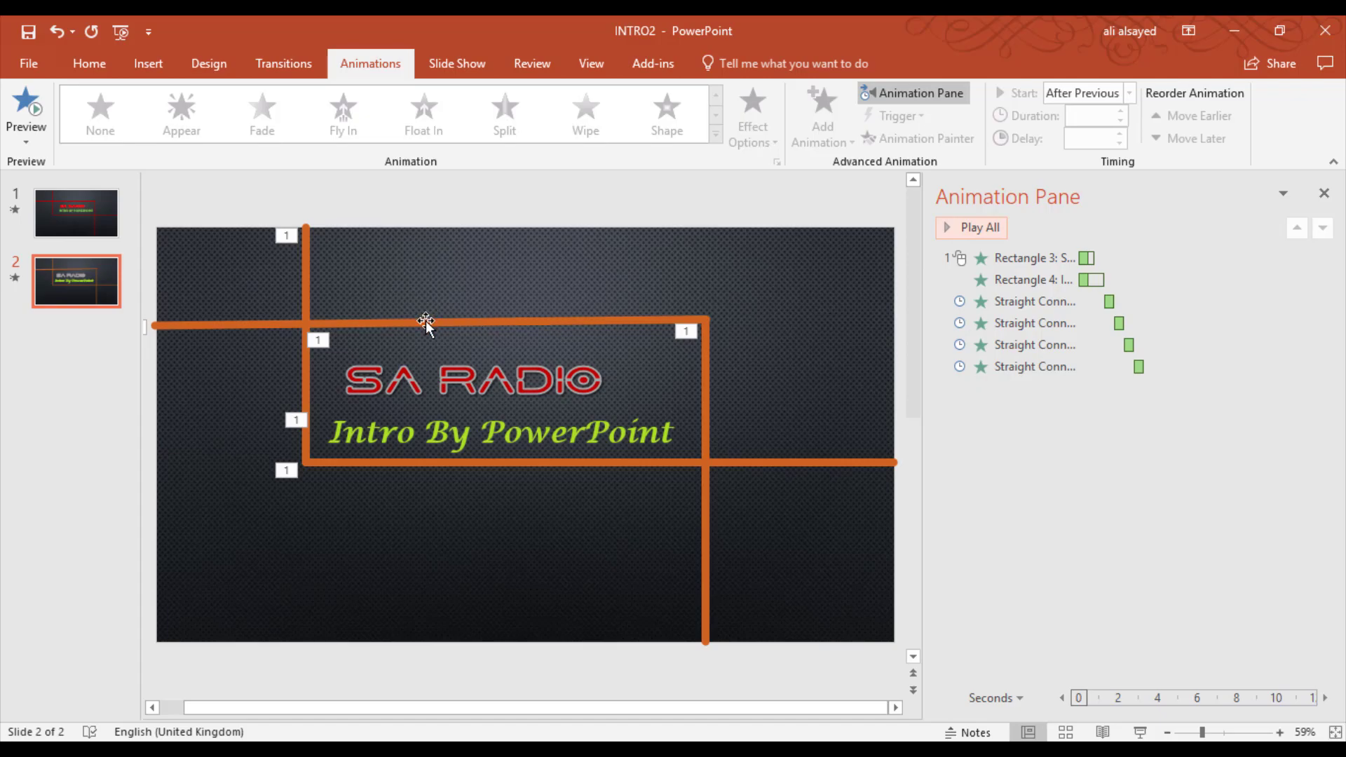
click(65, 209)
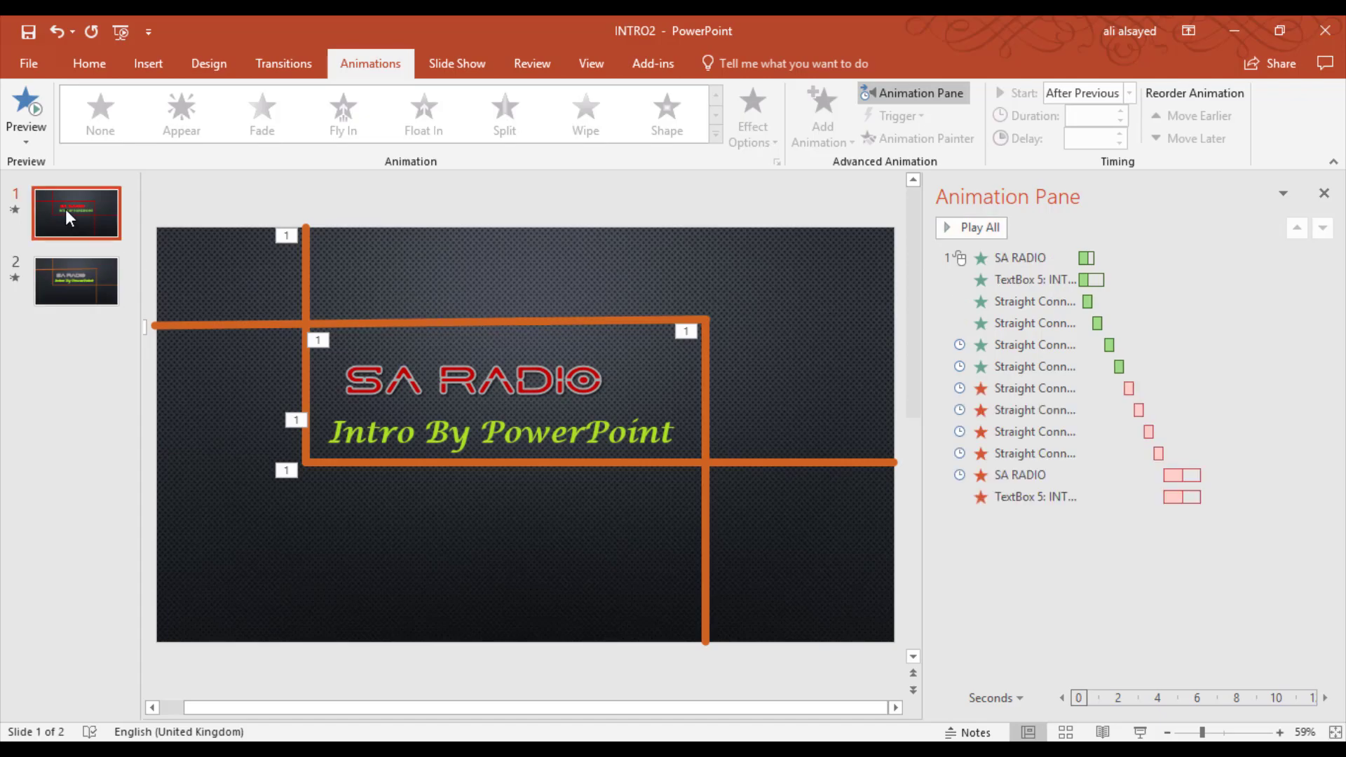
click(967, 228)
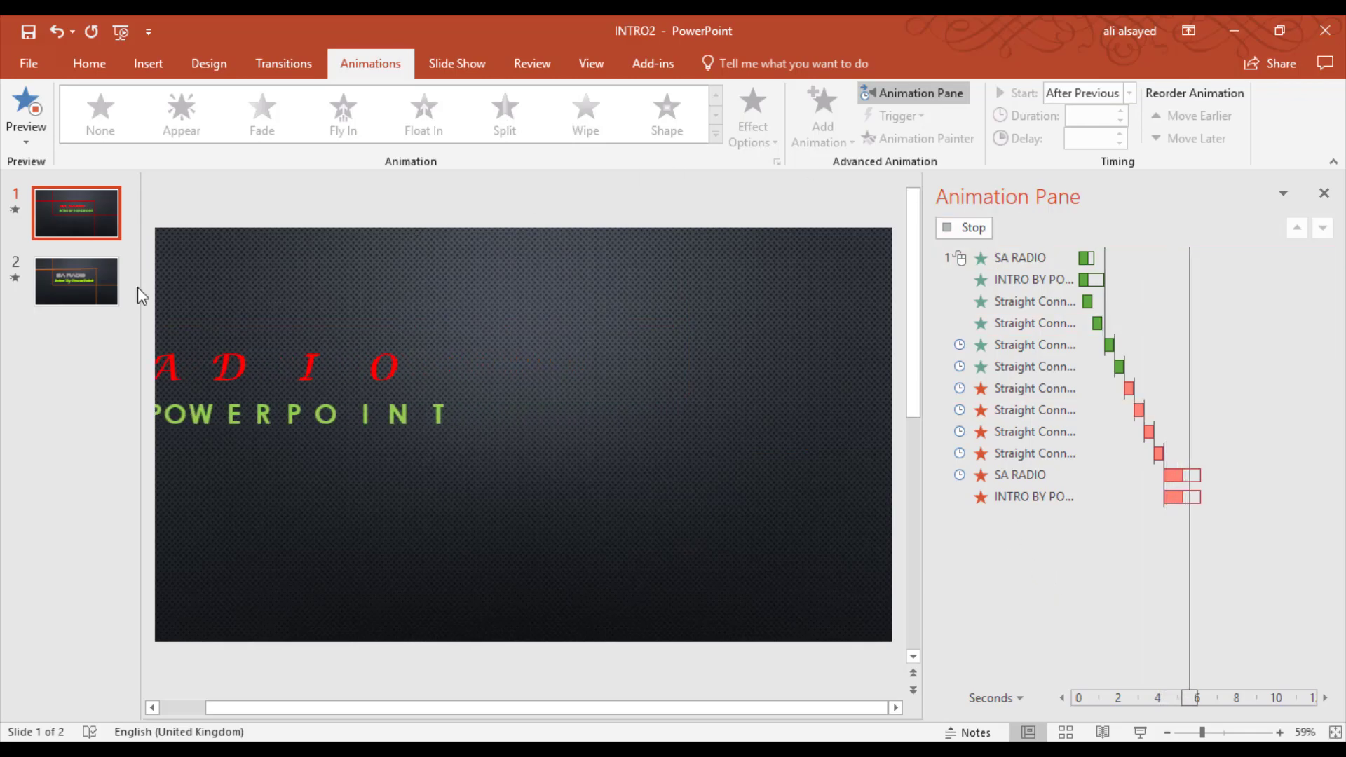
click(95, 280)
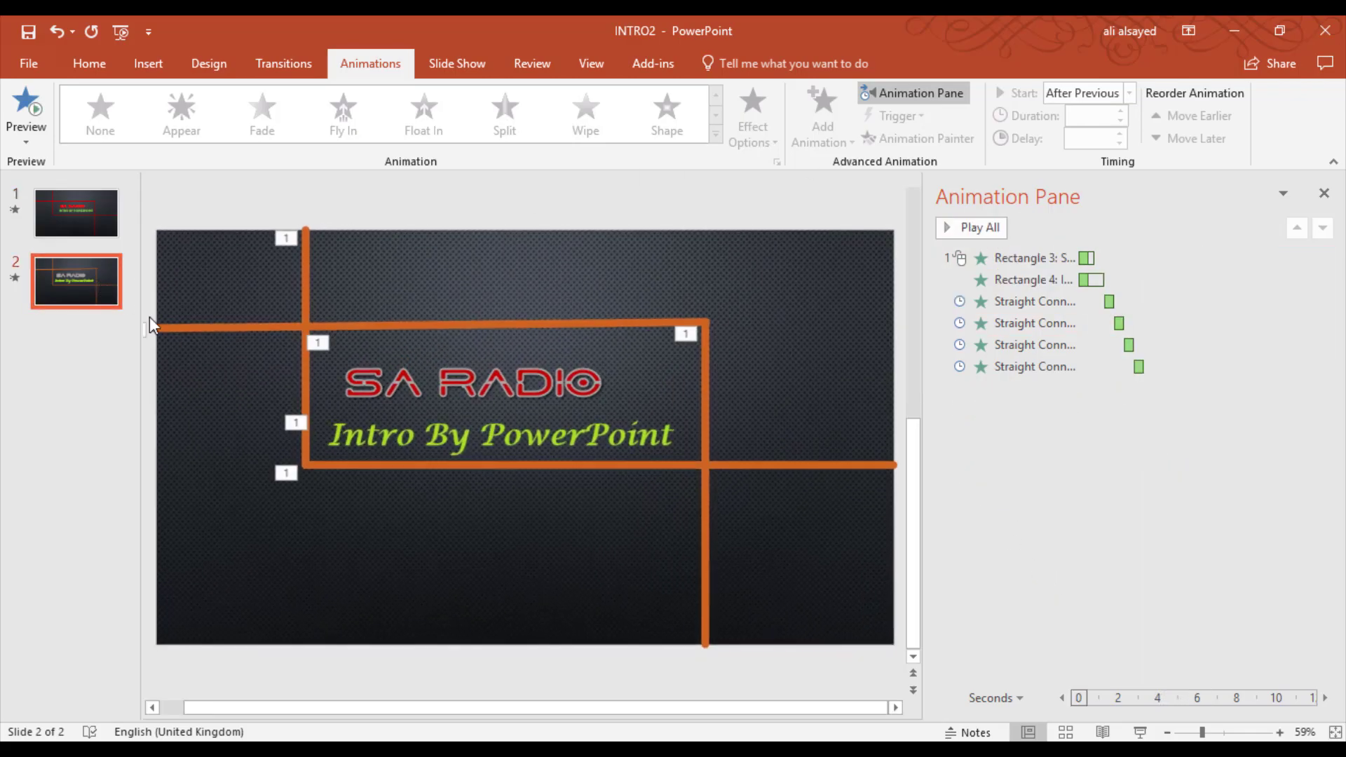
click(352, 464)
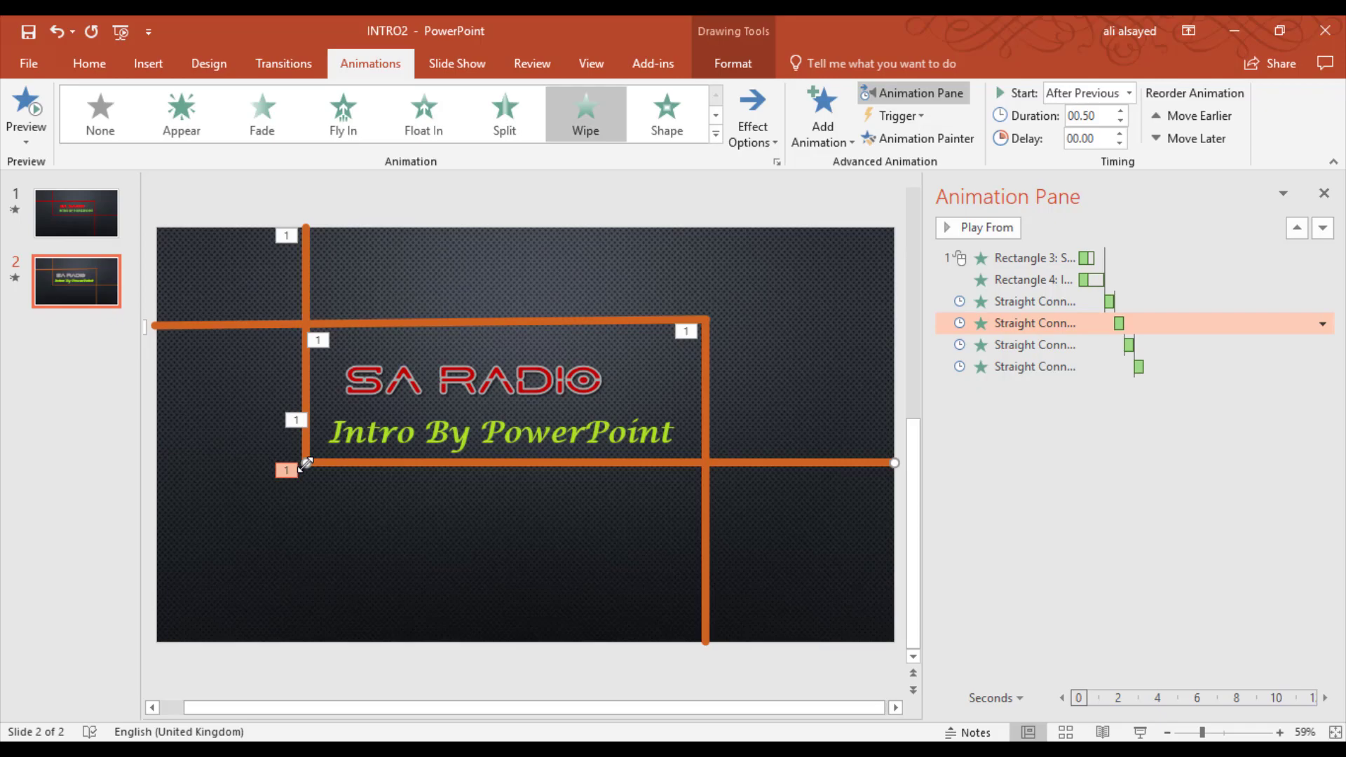
Drag the top orange line's left endpoint onto the slide's left edge.
click(195, 326)
drag(155, 322, 154, 323)
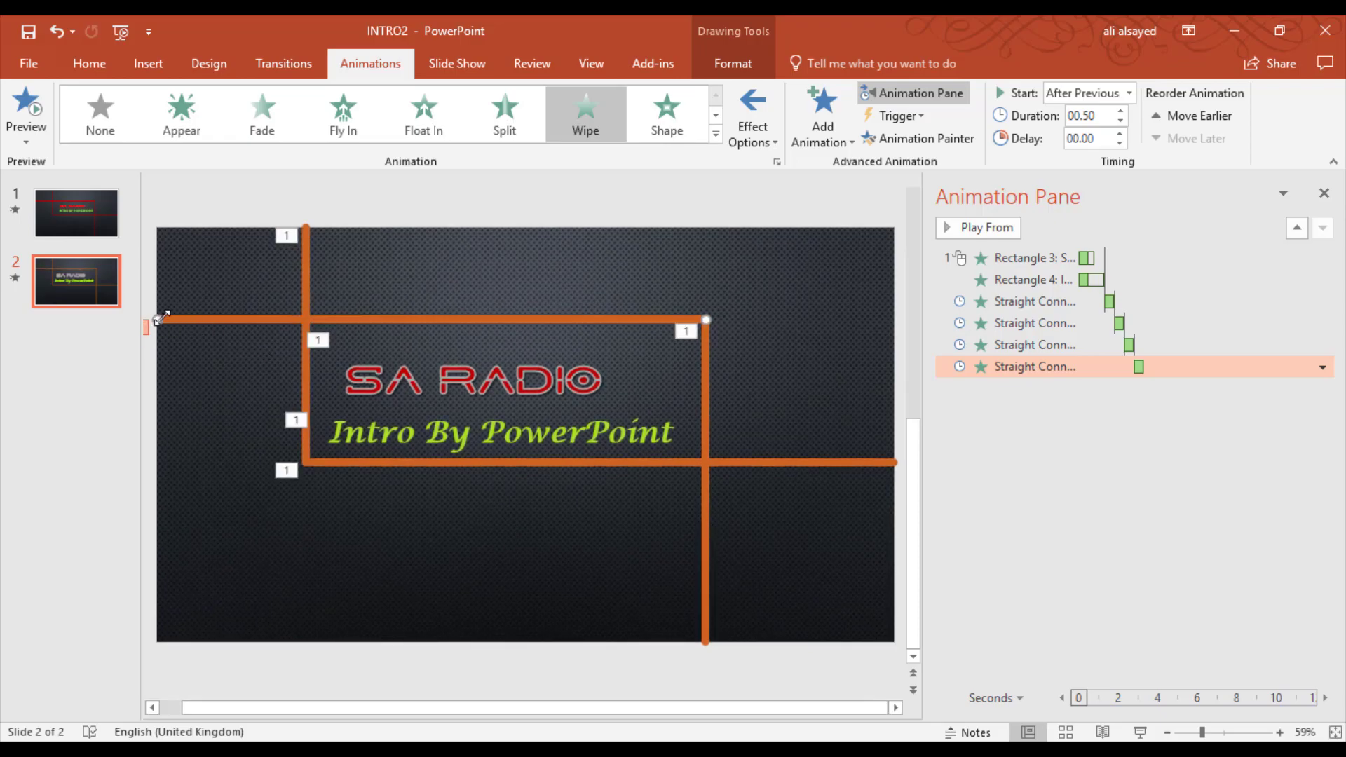
drag(158, 319, 158, 334)
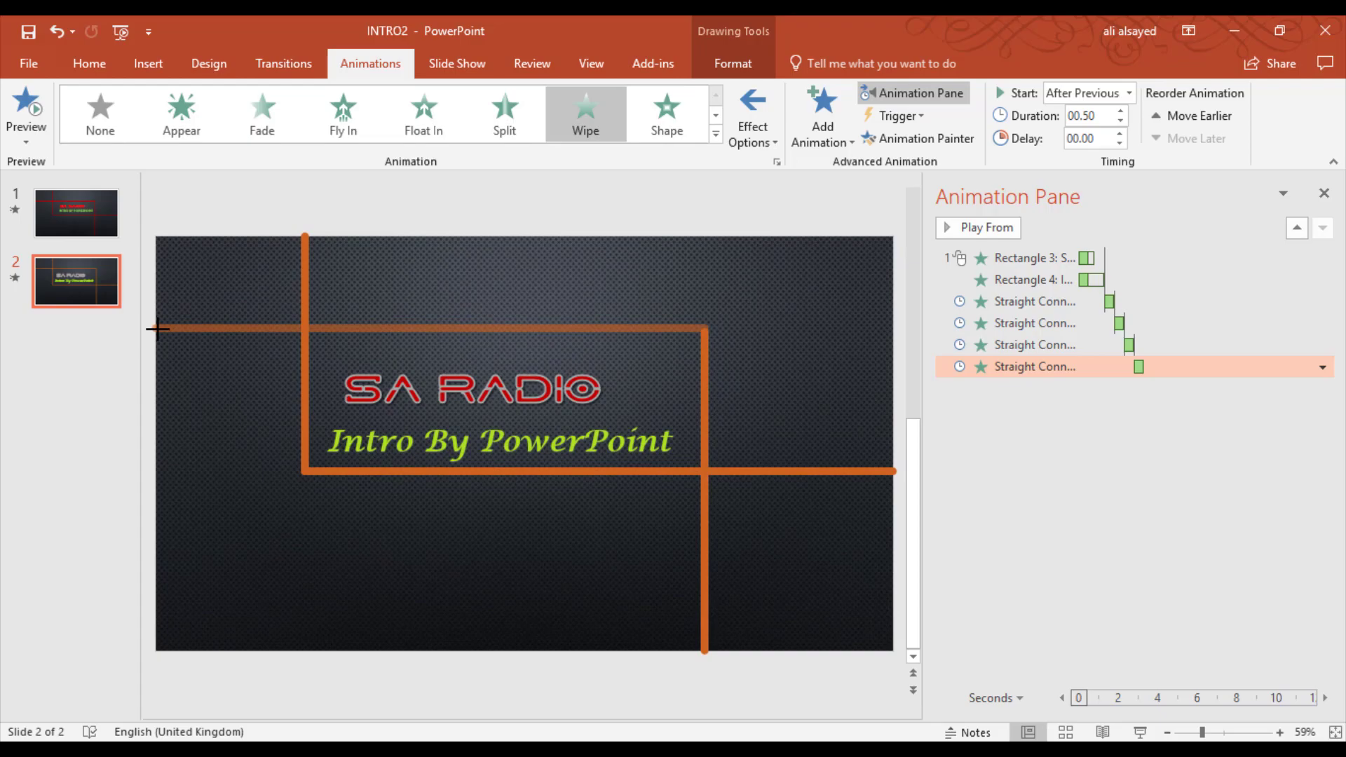
drag(157, 331, 157, 331)
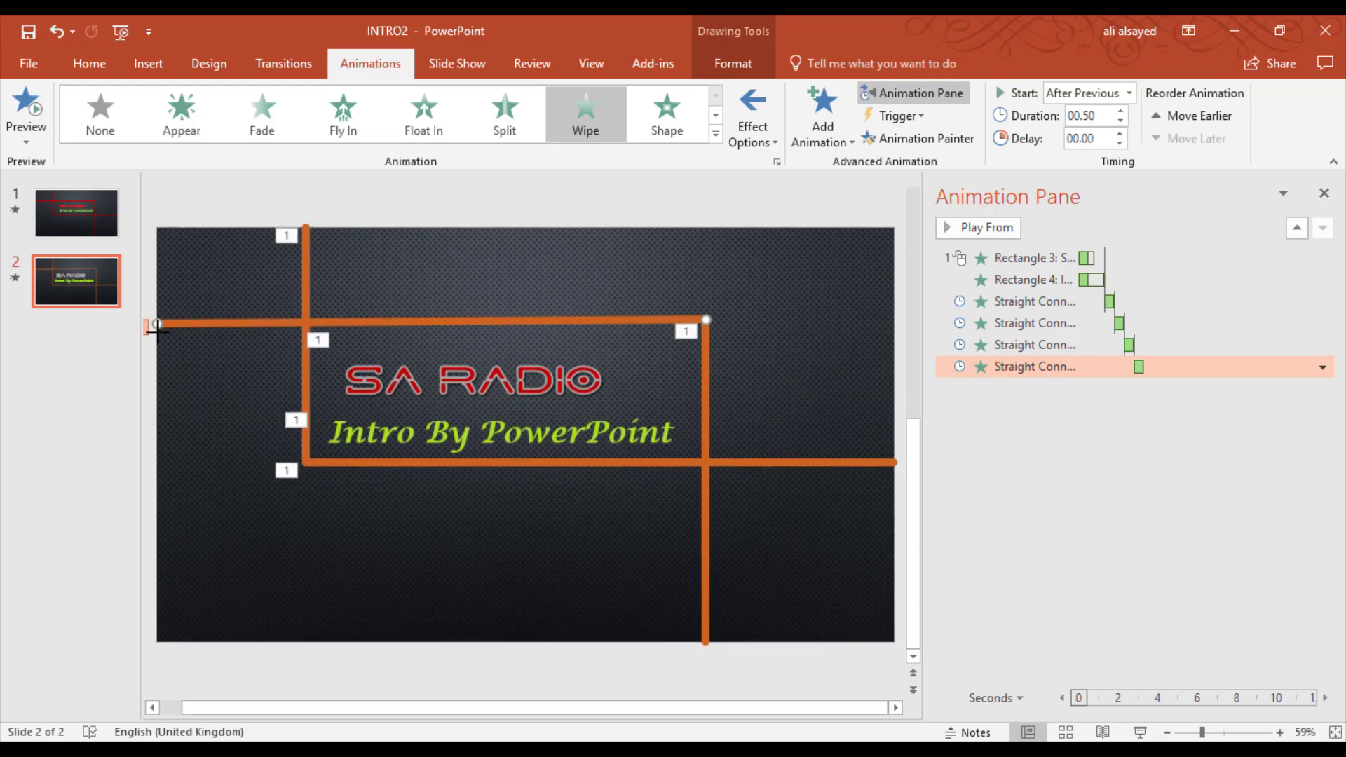
click(595, 576)
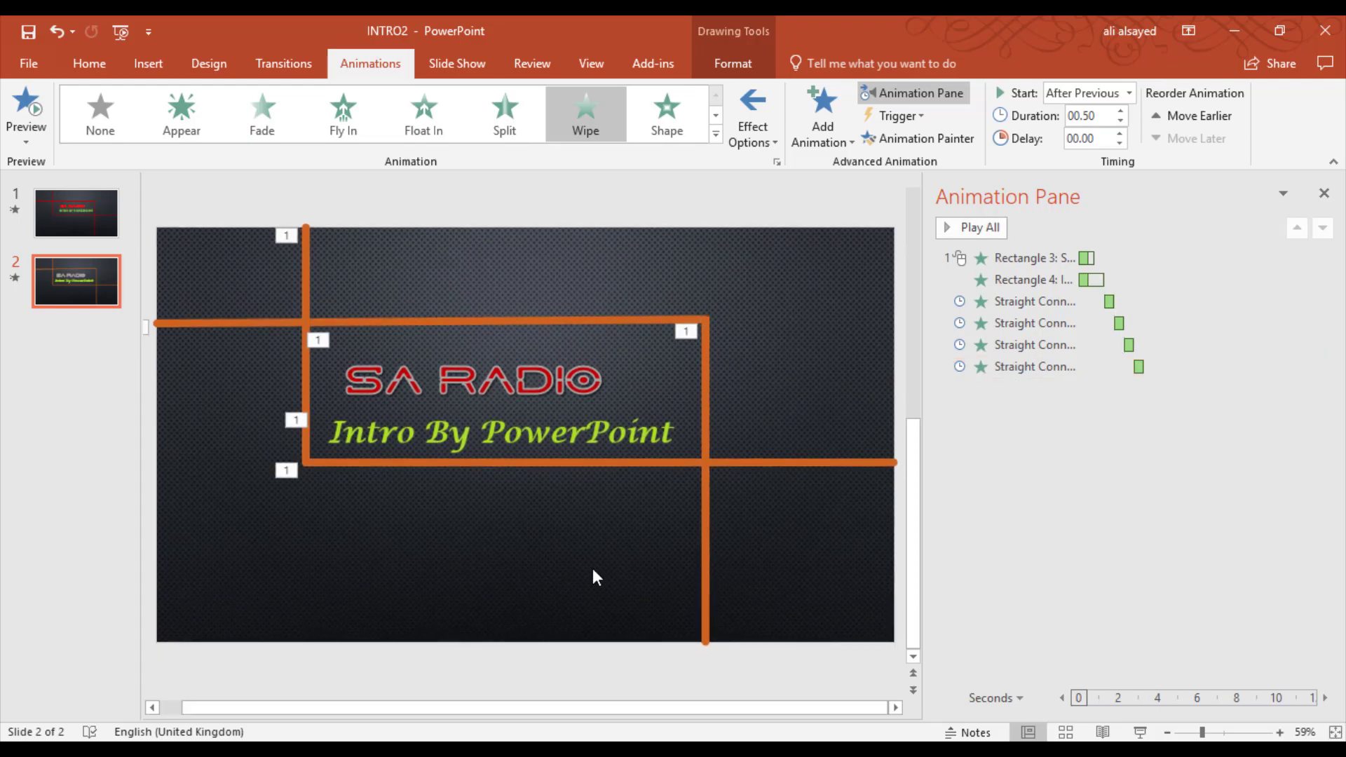
click(303, 281)
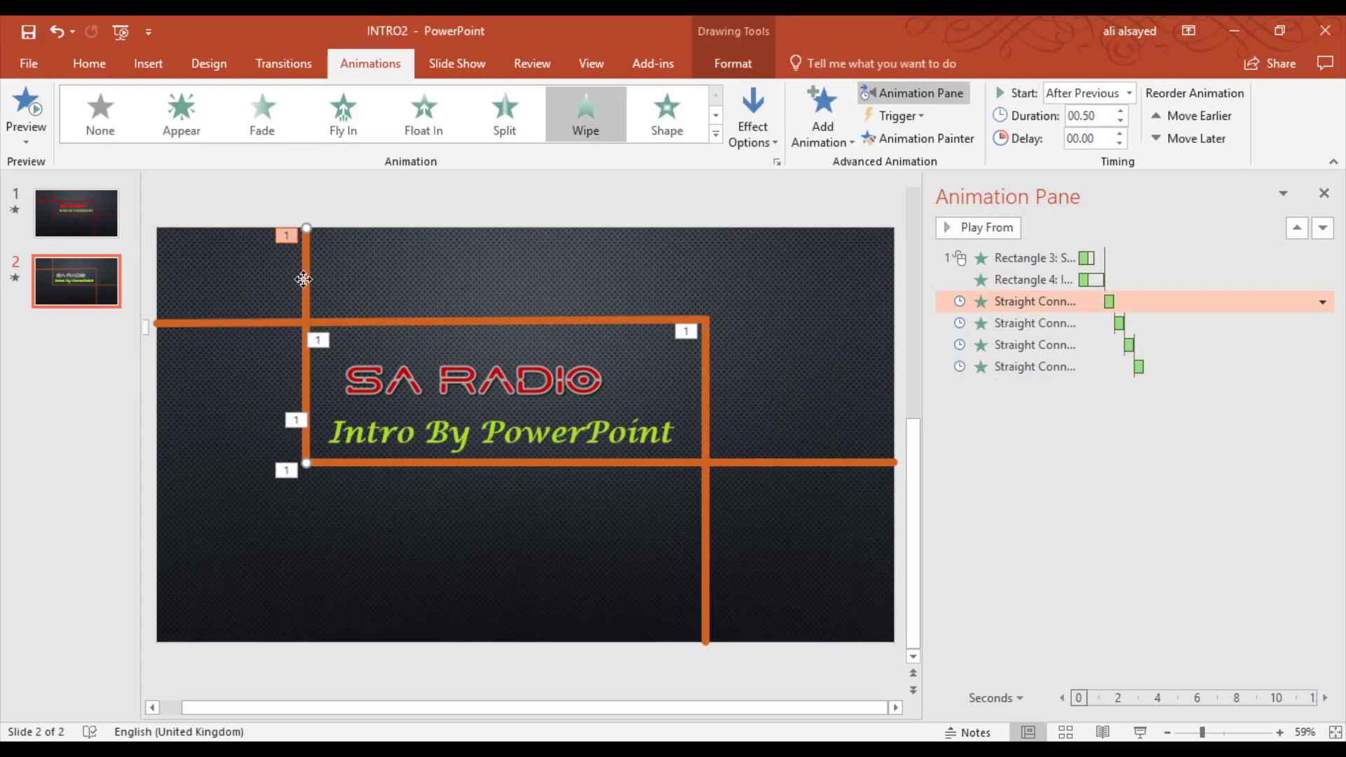
Add a Wipe exit animation to the left vertical orange line.
click(810, 143)
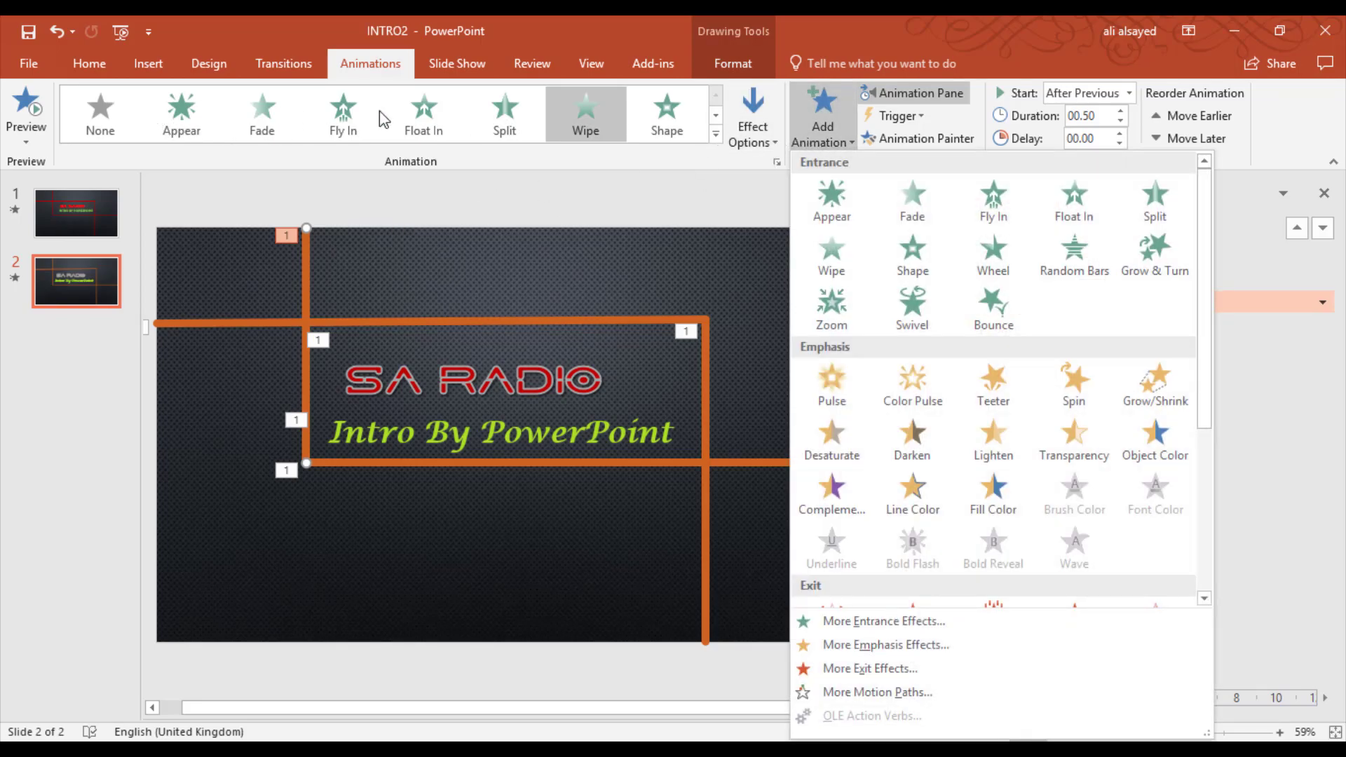
click(806, 105)
click(806, 105)
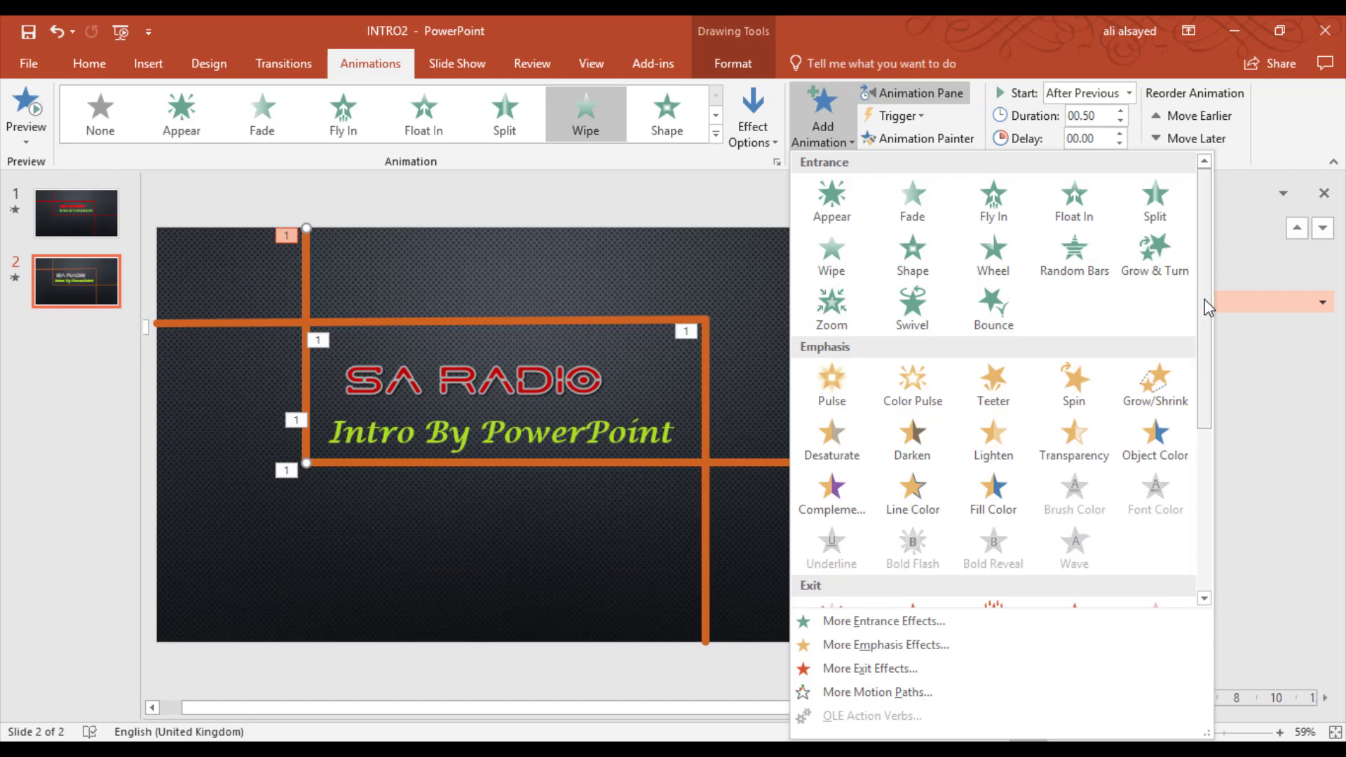
drag(1205, 299, 1210, 439)
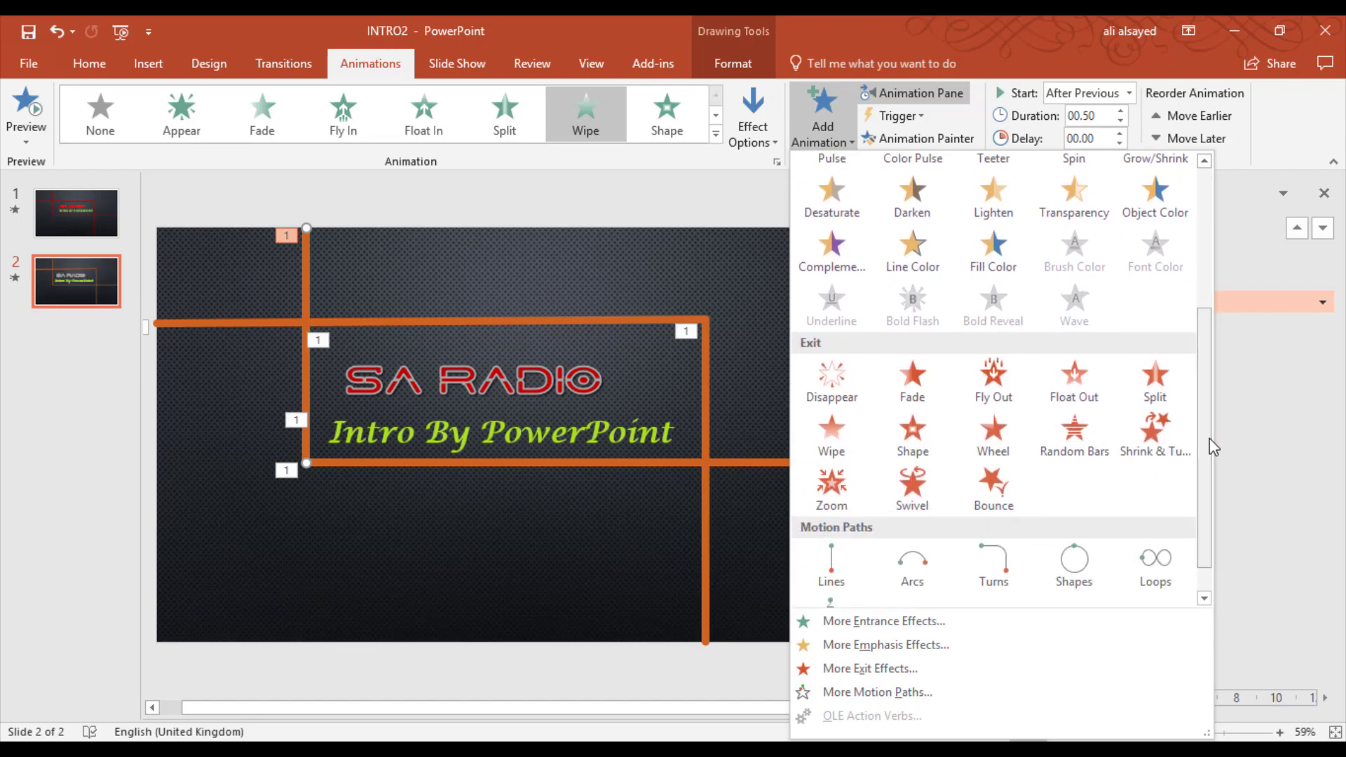
click(844, 440)
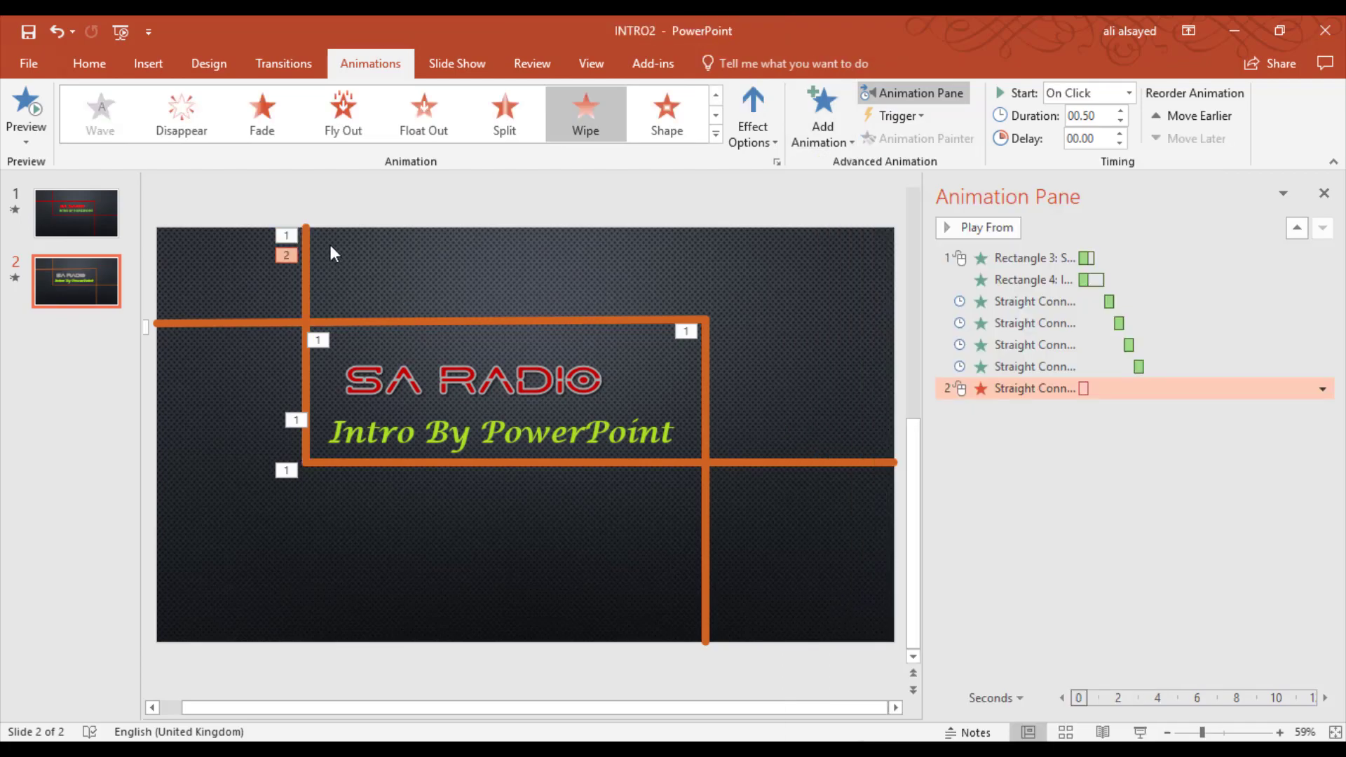
click(303, 296)
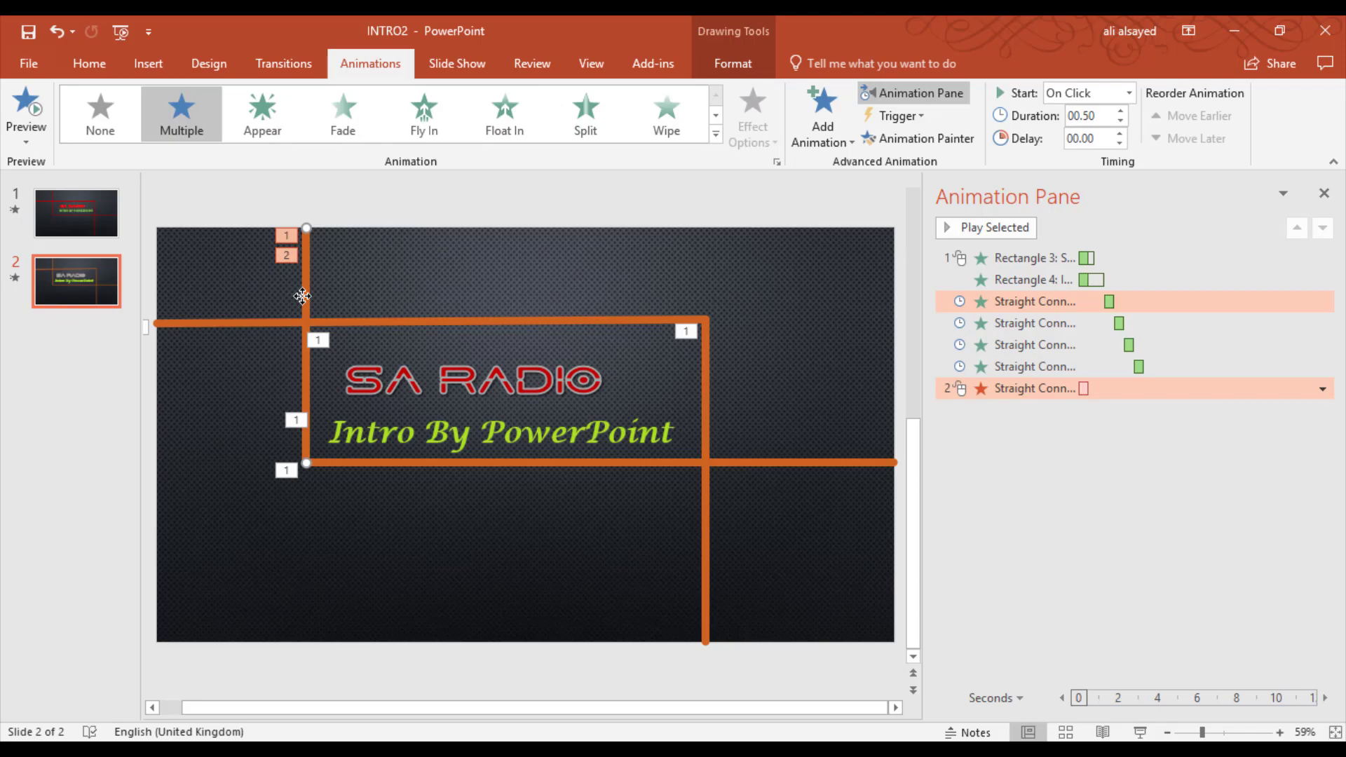
Preview the animations, then set the left line's Wipe exit to go From Top.
click(1028, 389)
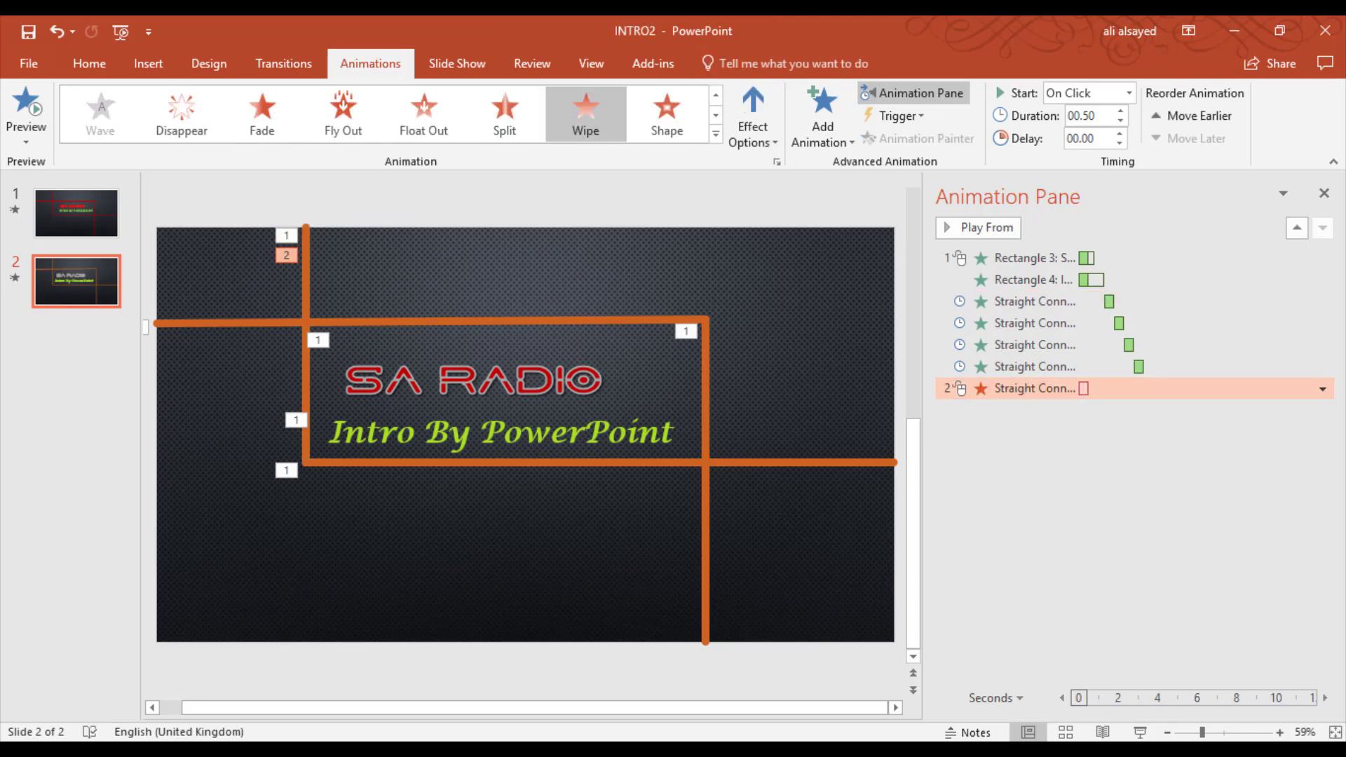
click(767, 135)
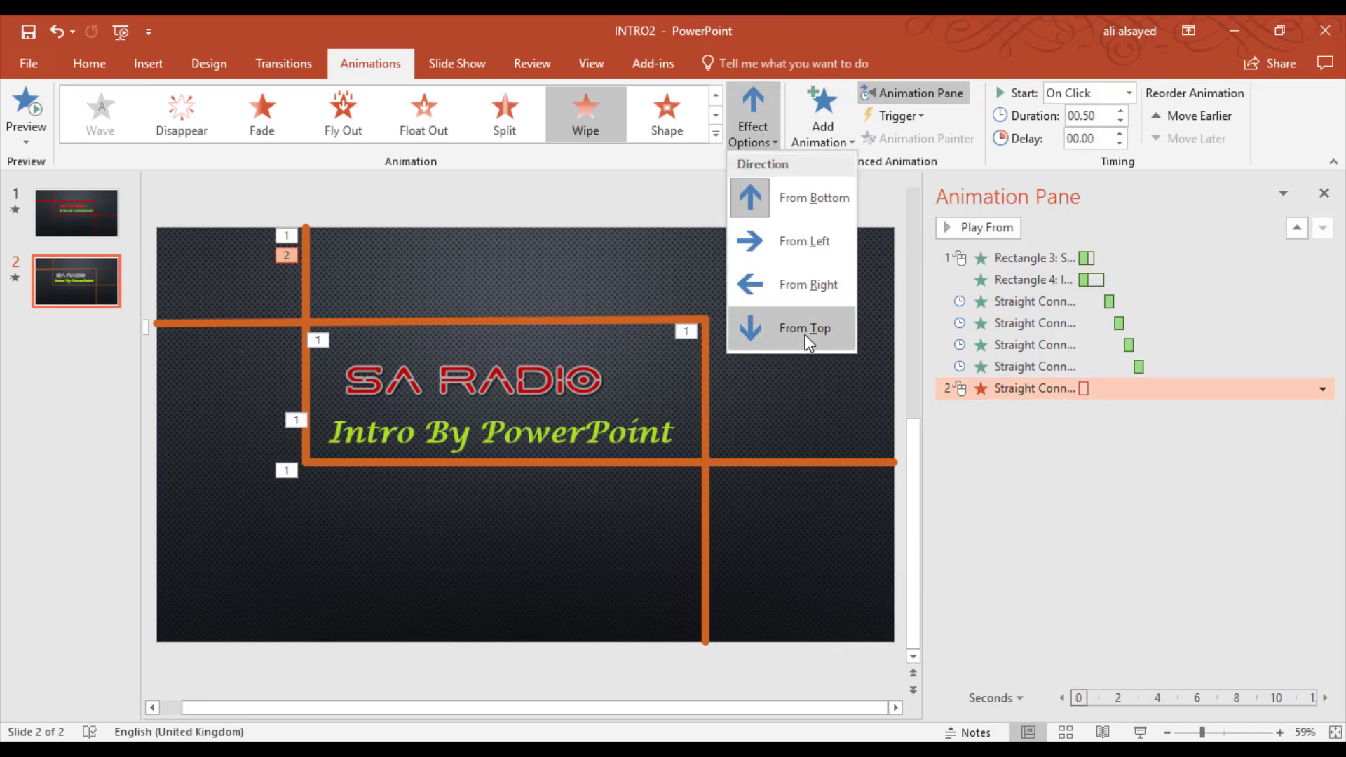
click(801, 188)
click(1038, 527)
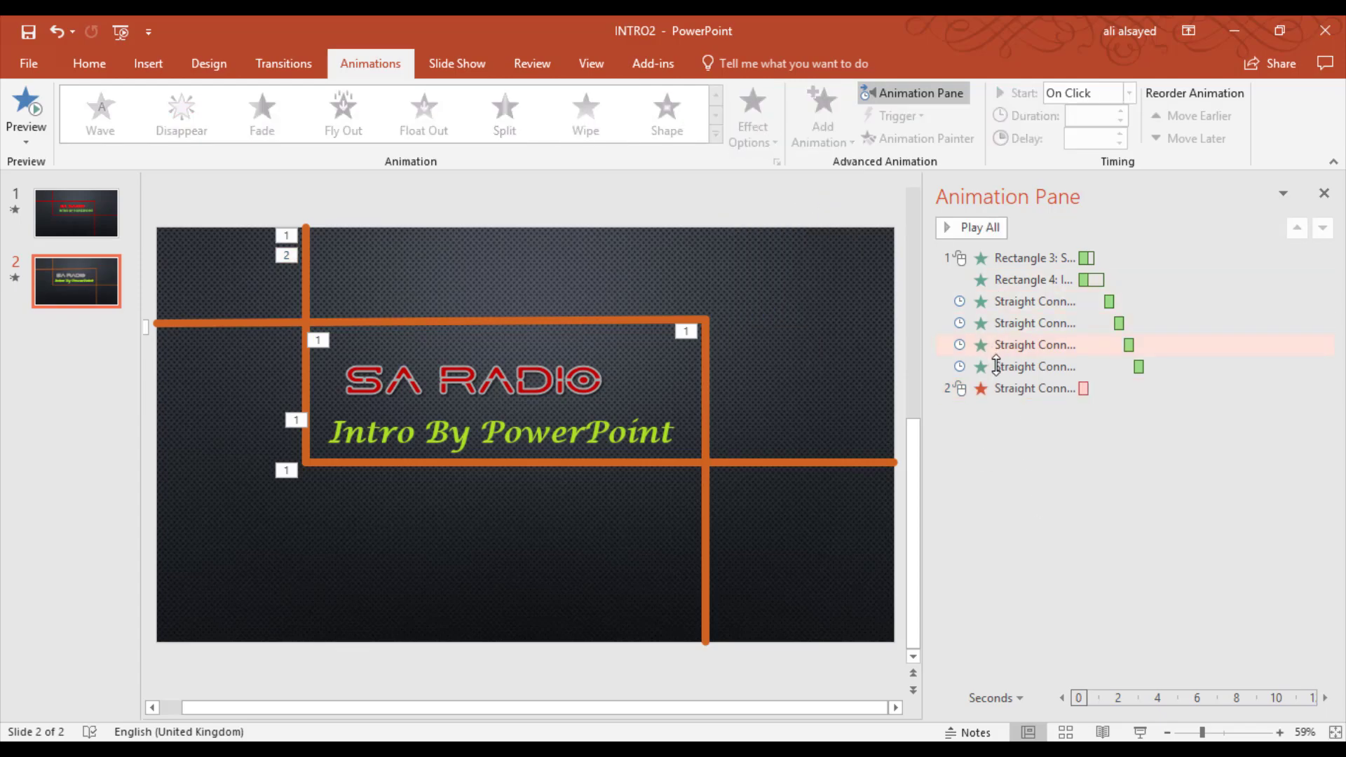
click(982, 229)
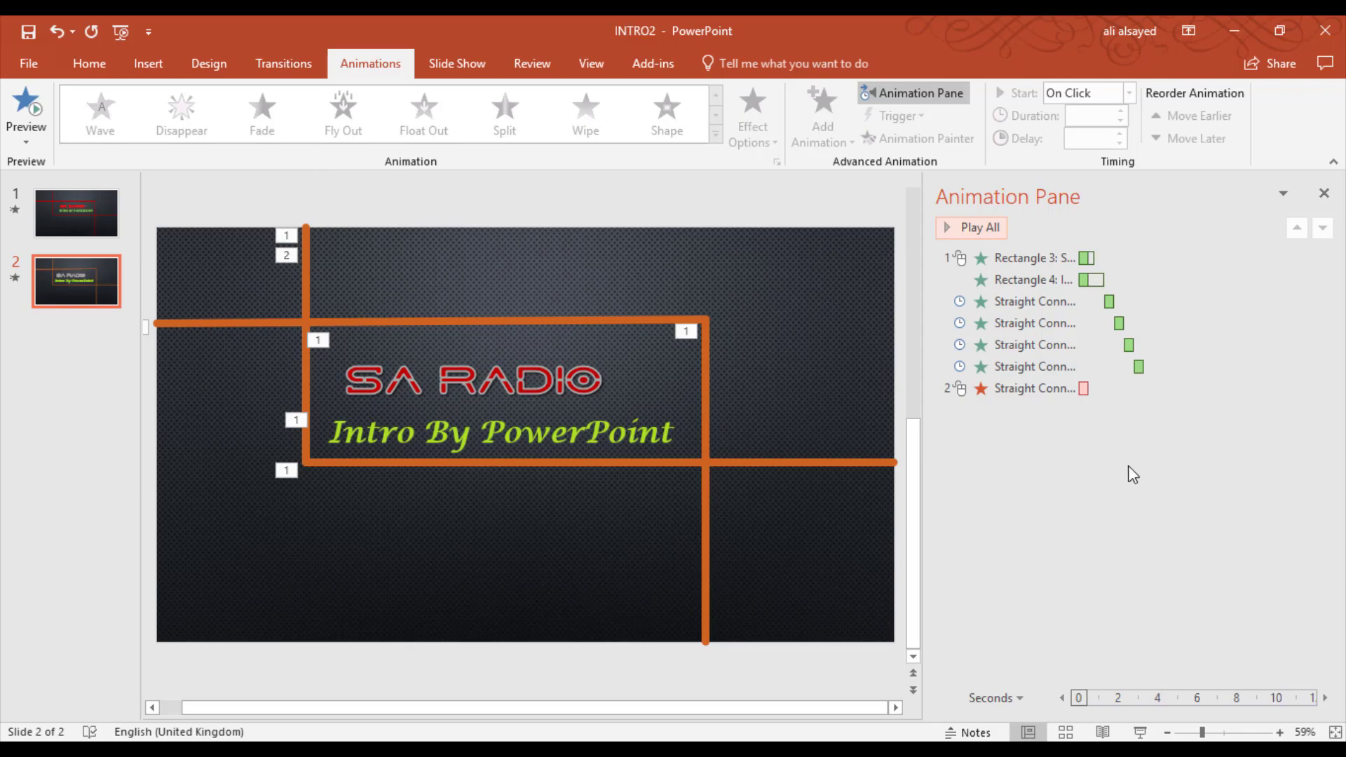
click(1046, 390)
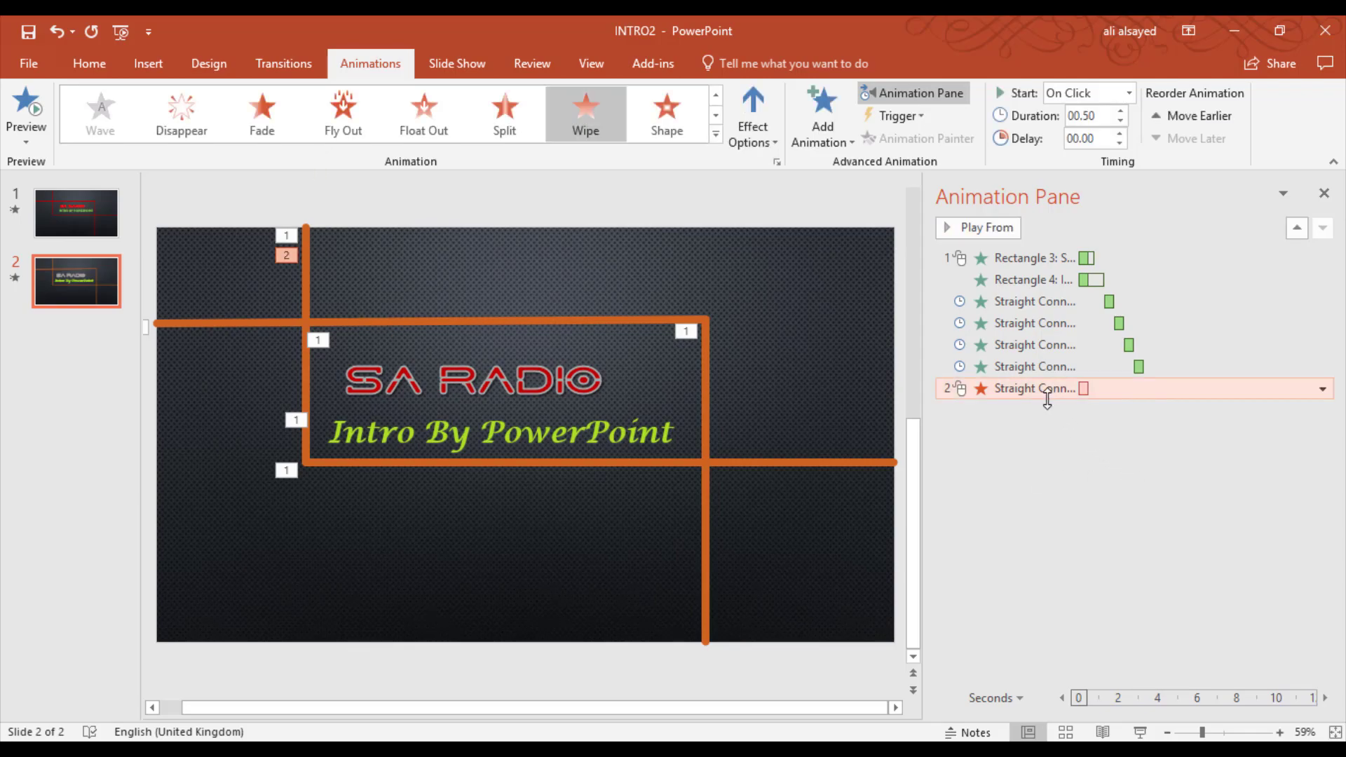
click(742, 133)
click(785, 327)
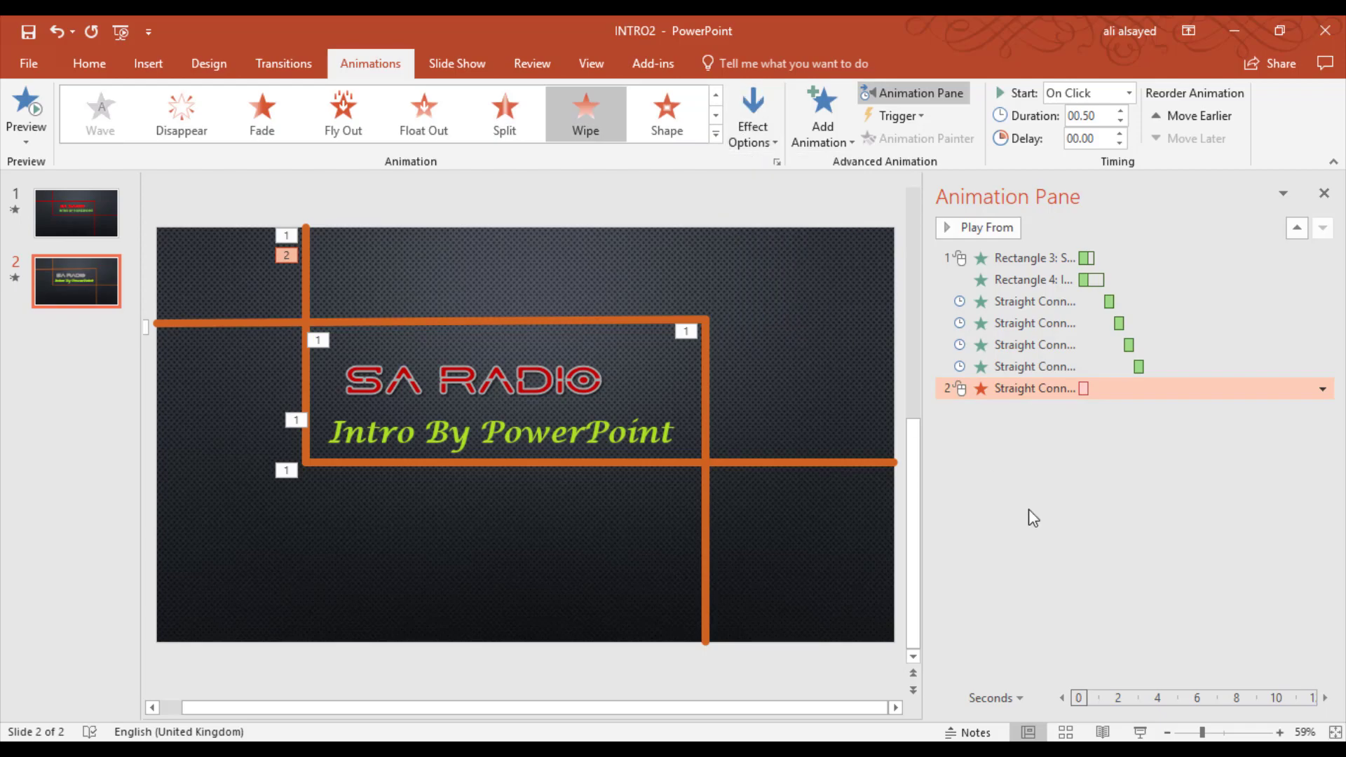
click(1323, 389)
Chain the left line's exit After Previous; give the bottom line a From Top Wipe exit, After Previous.
click(1292, 455)
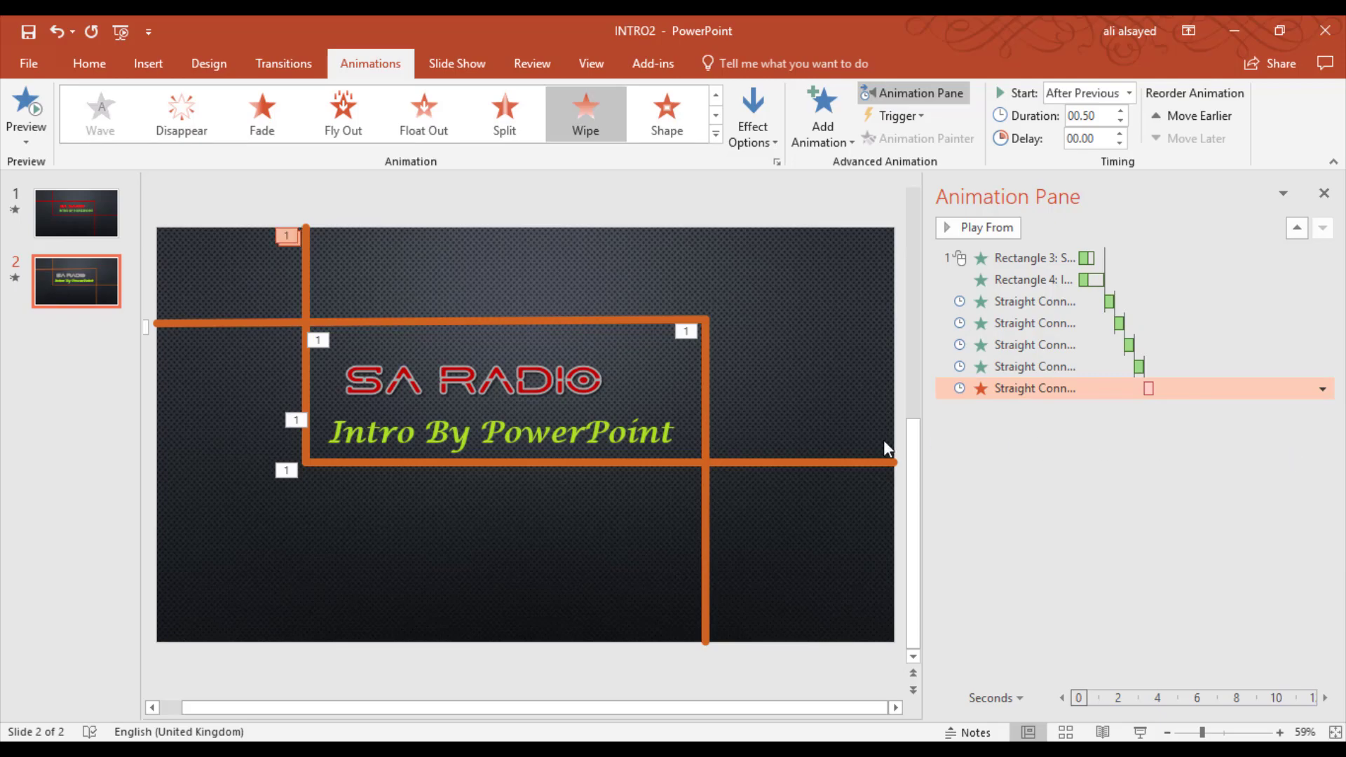
click(453, 461)
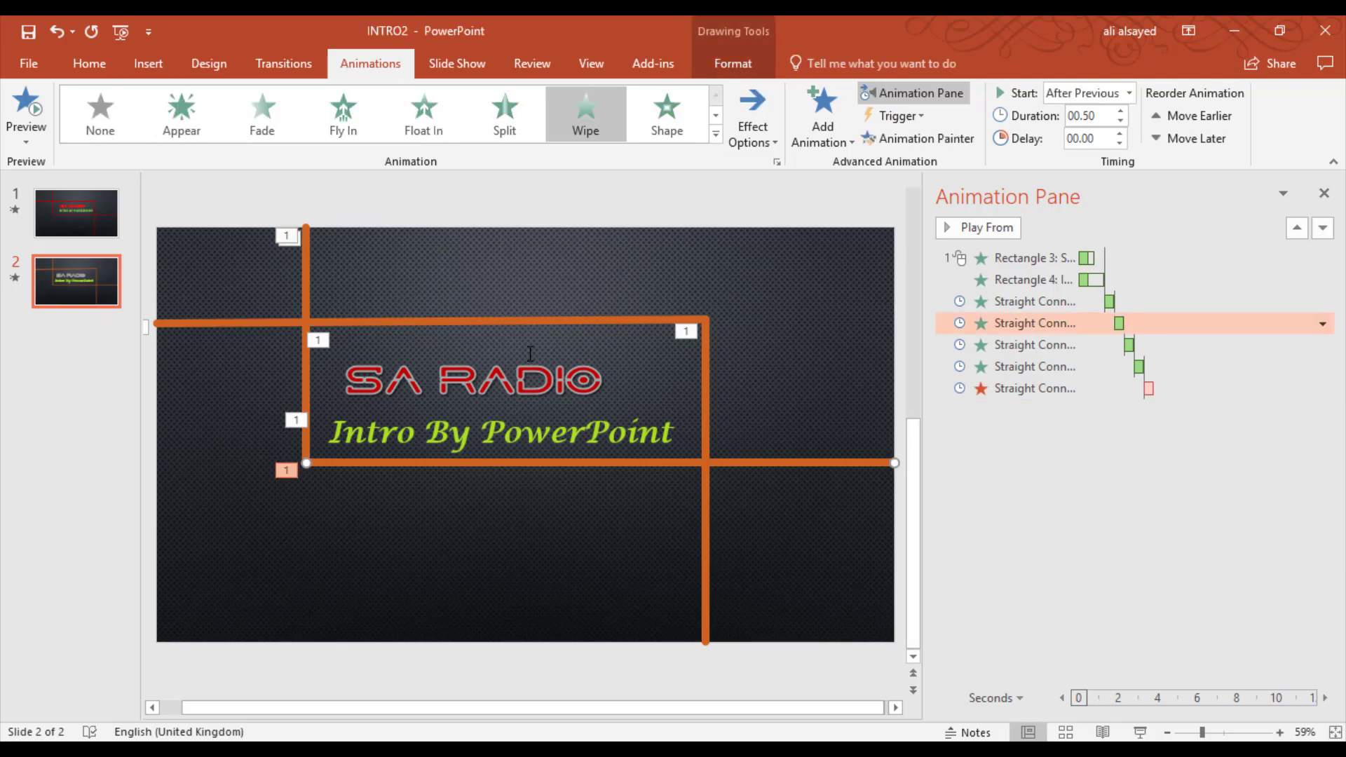
click(812, 126)
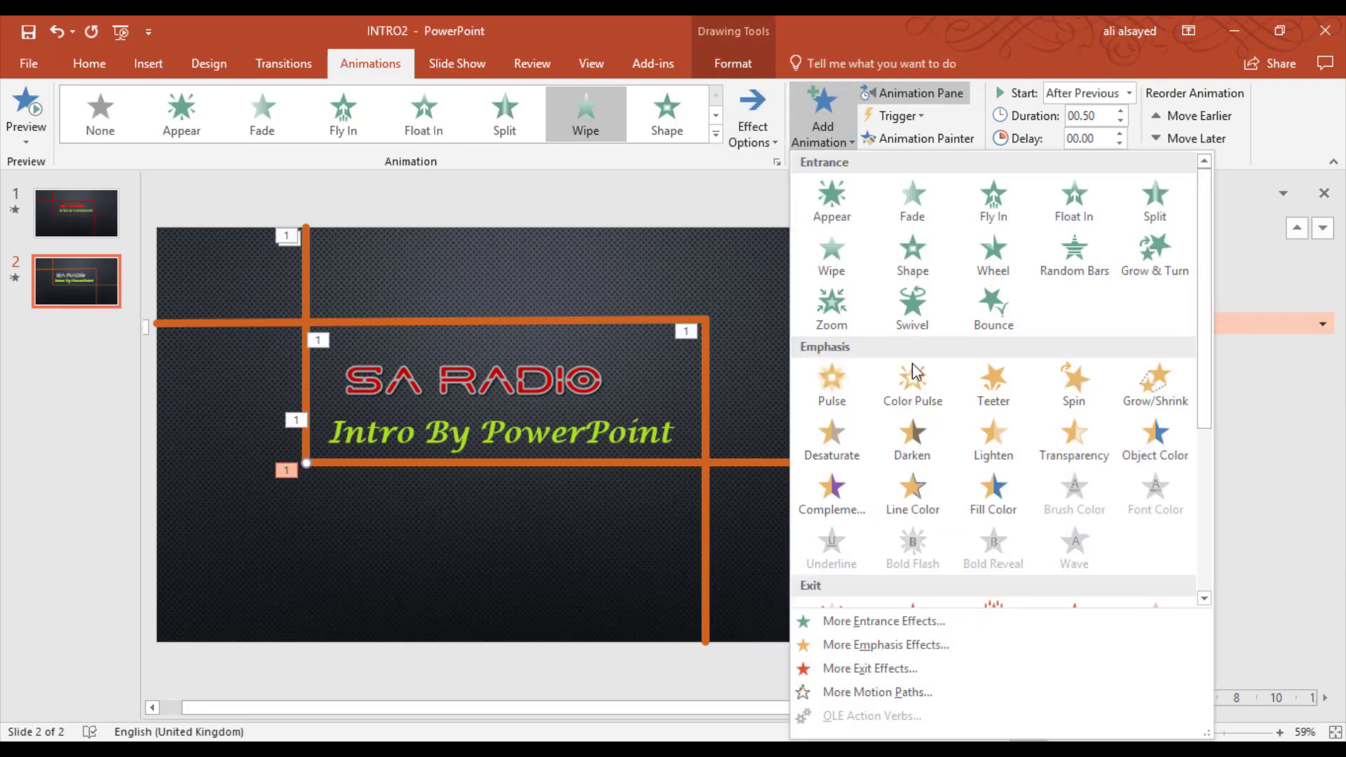
scroll(1091, 443, down, 3)
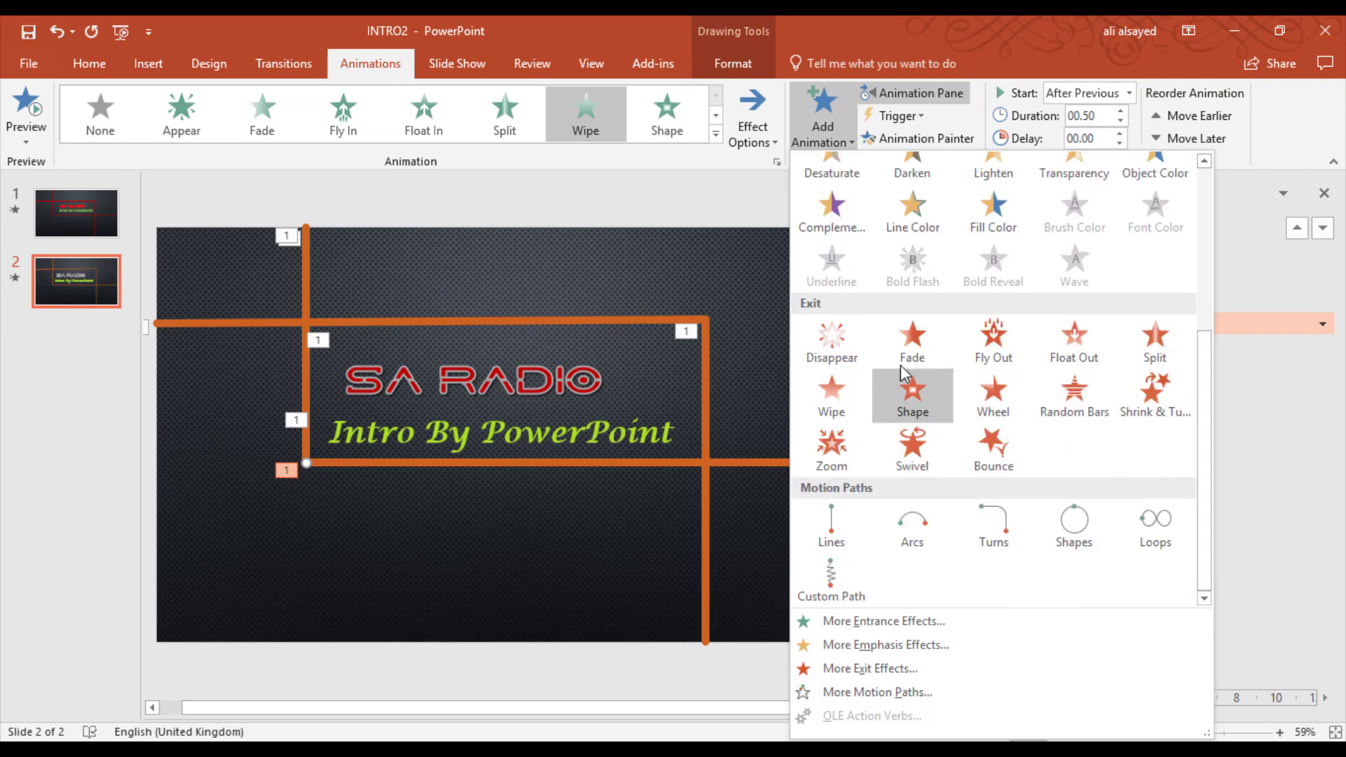
click(835, 401)
click(752, 115)
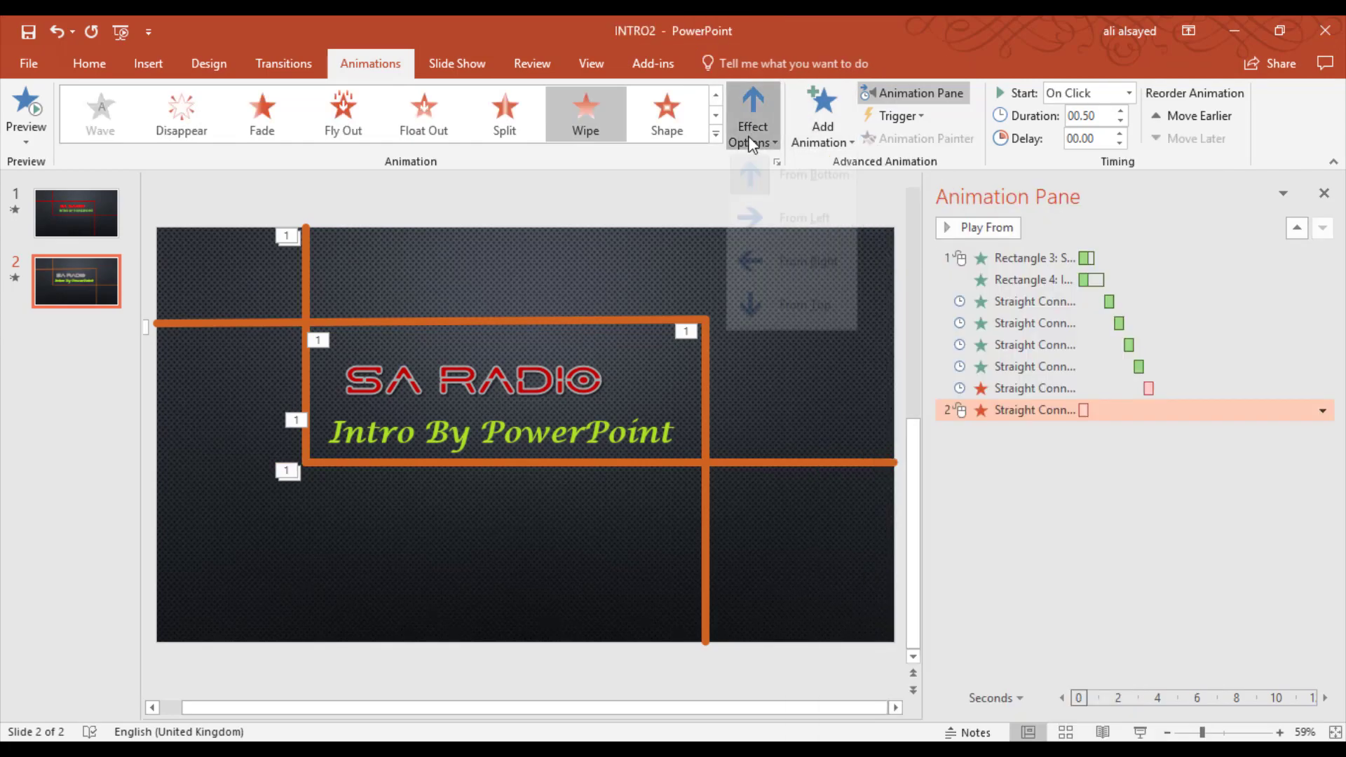
click(776, 330)
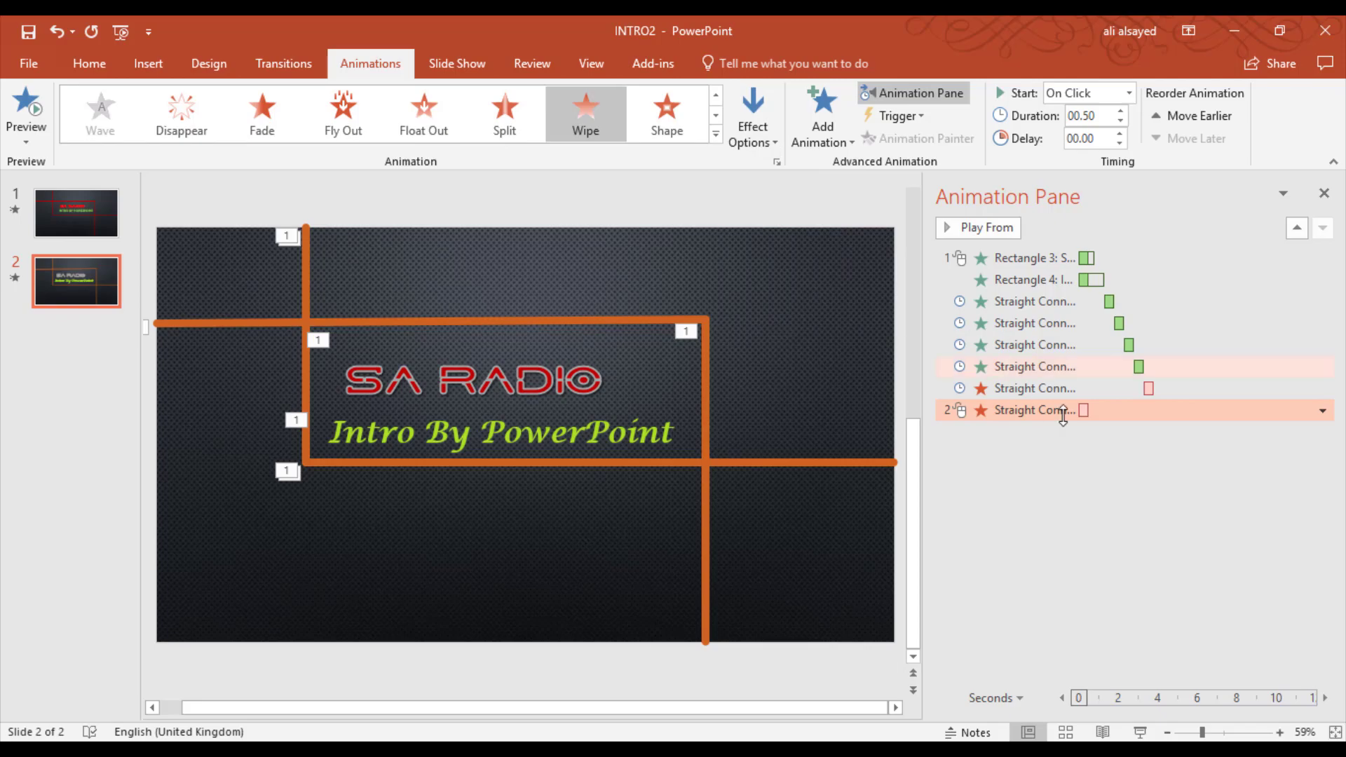
click(1322, 411)
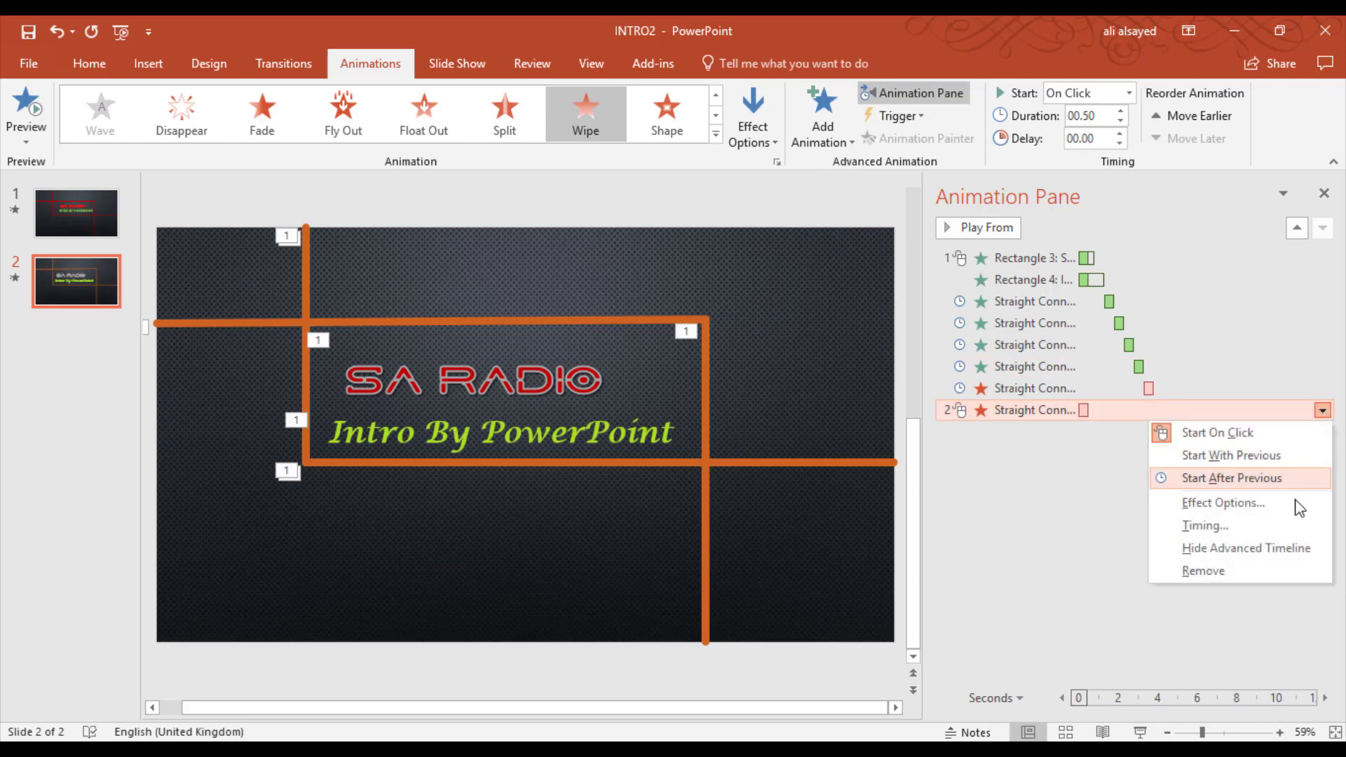
click(1294, 480)
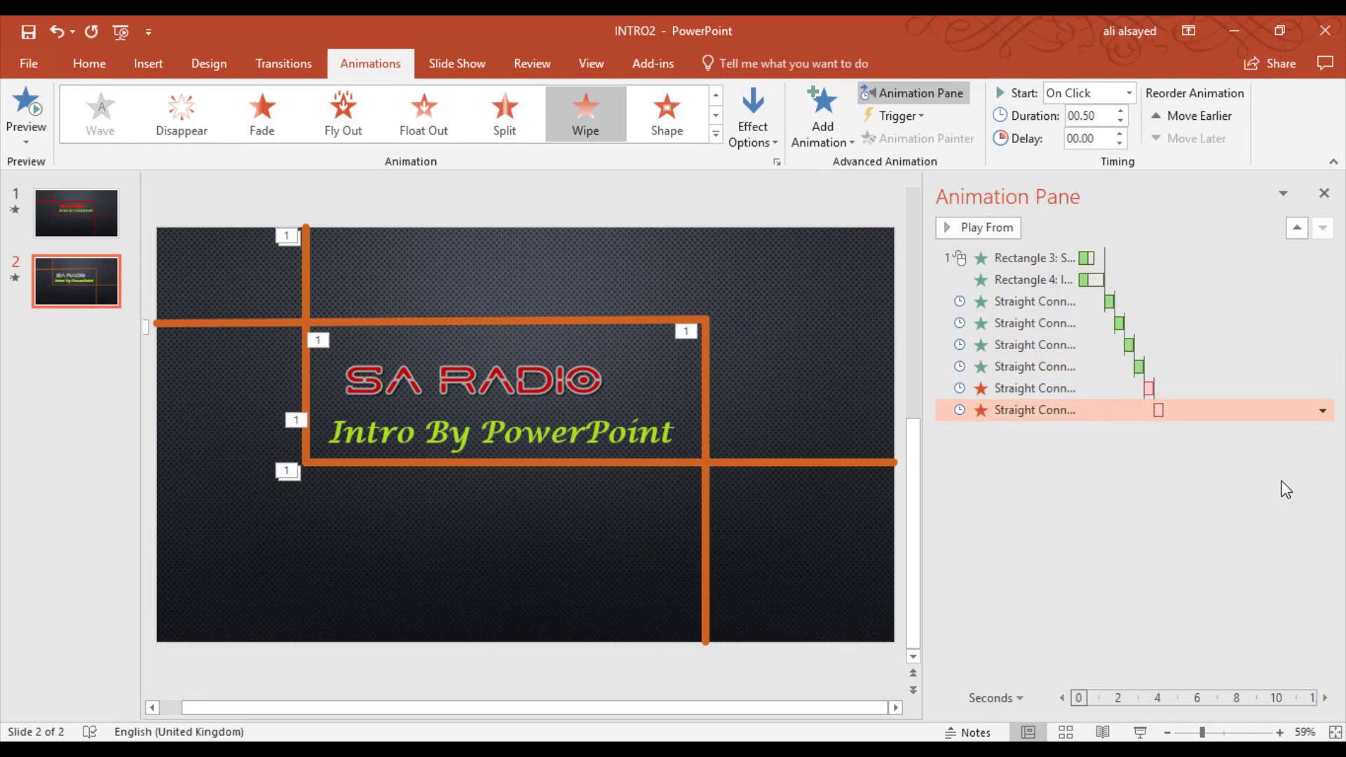
Give the right vertical orange line a Wipe exit starting After Previous.
click(709, 351)
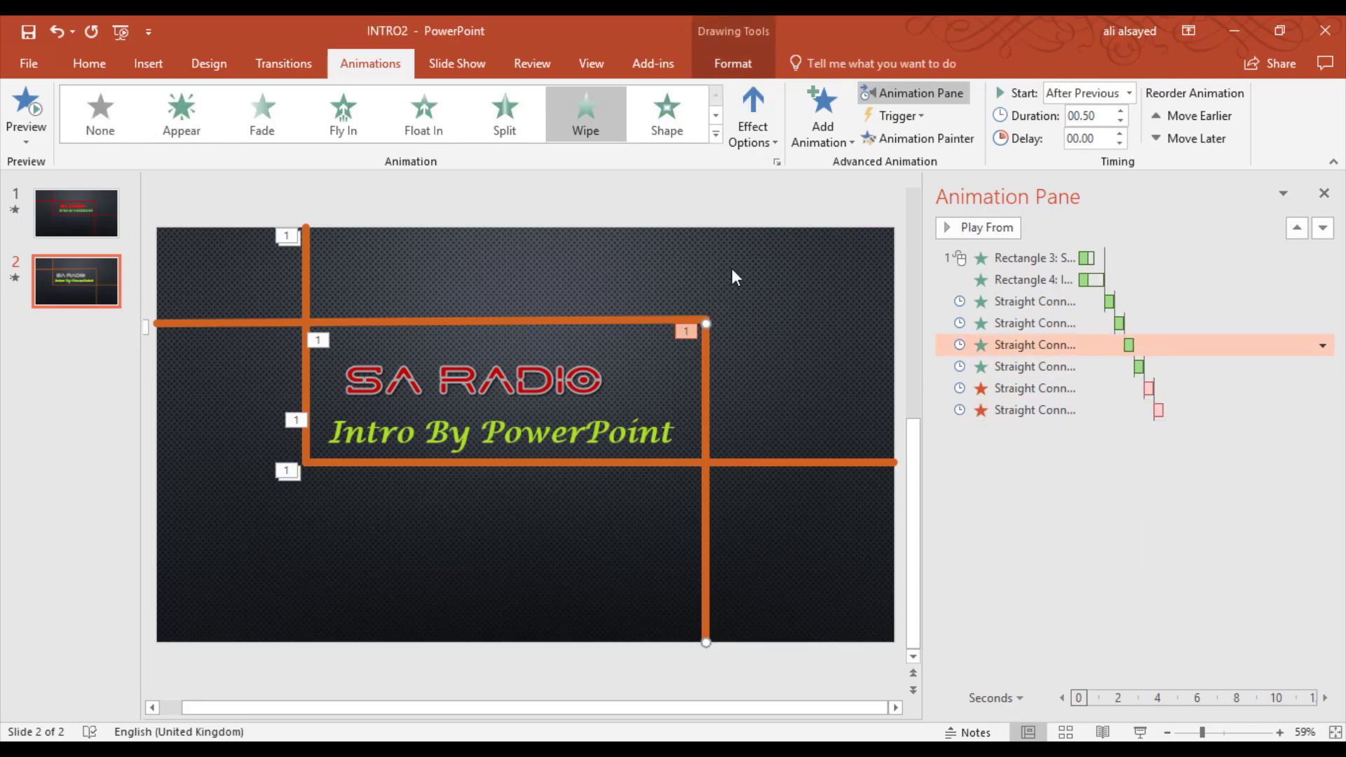
click(826, 142)
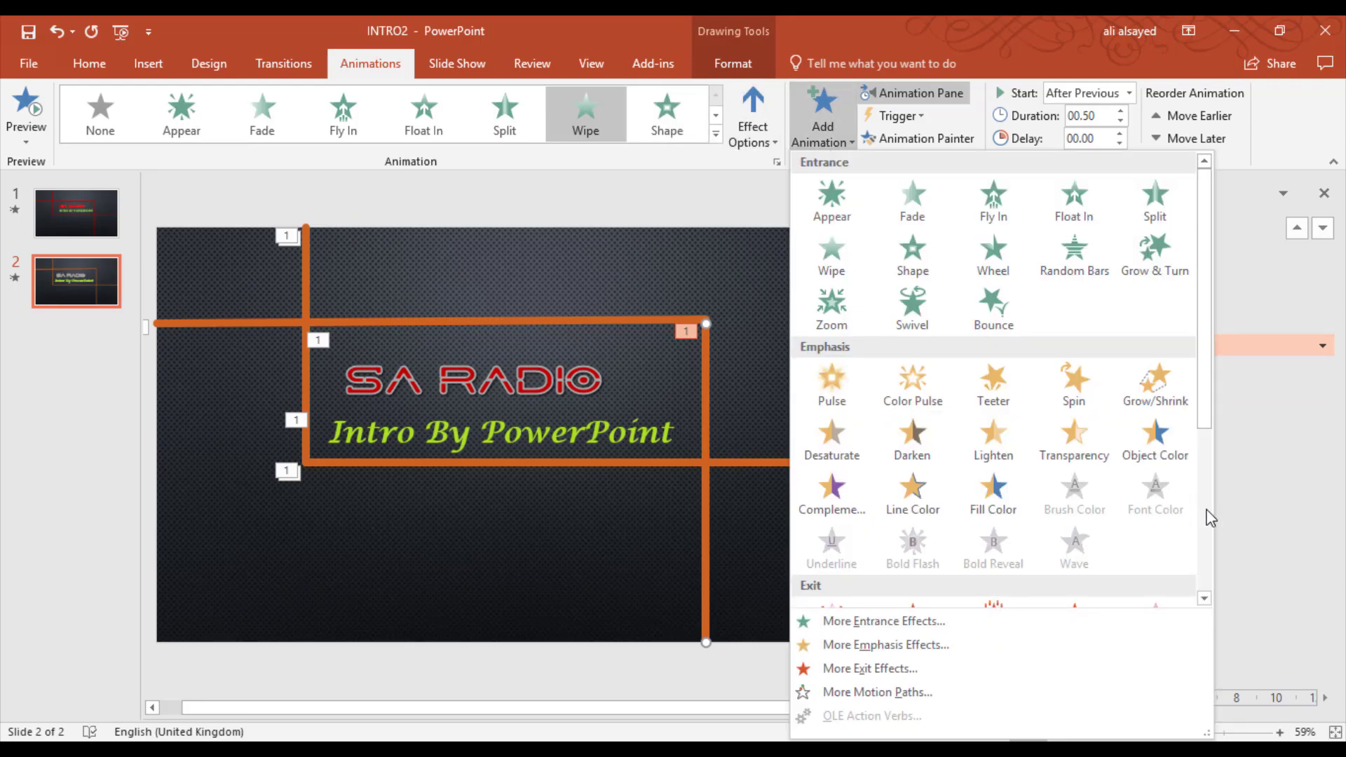
scroll(1211, 518, down, 3)
click(814, 382)
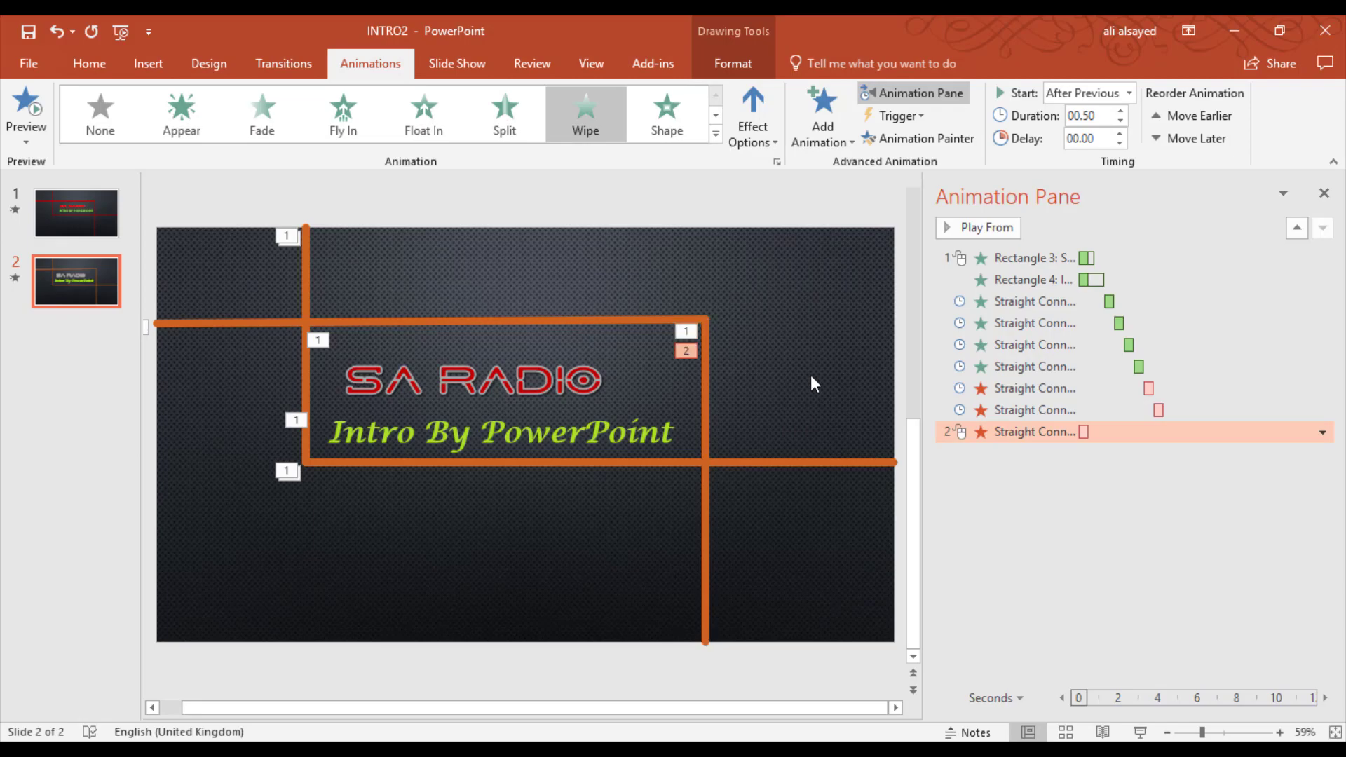
click(757, 134)
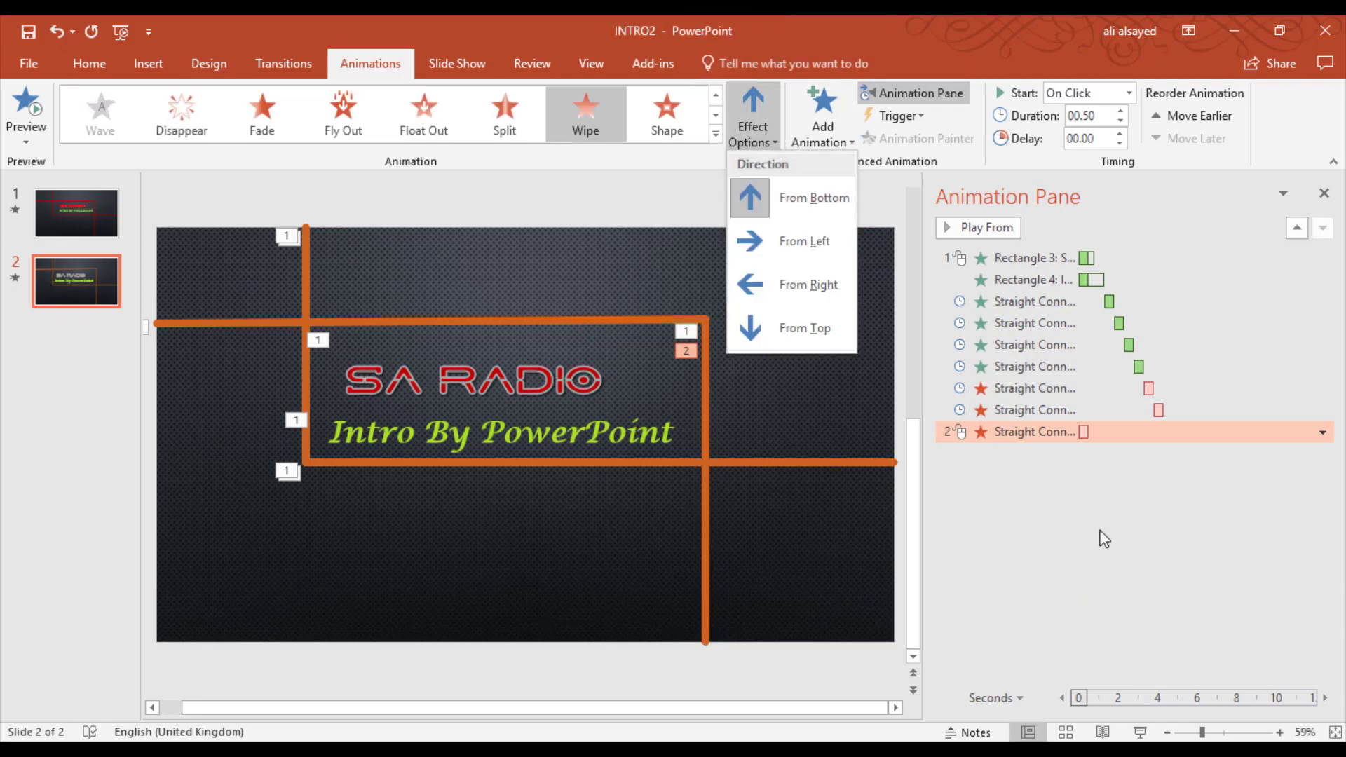
click(1323, 432)
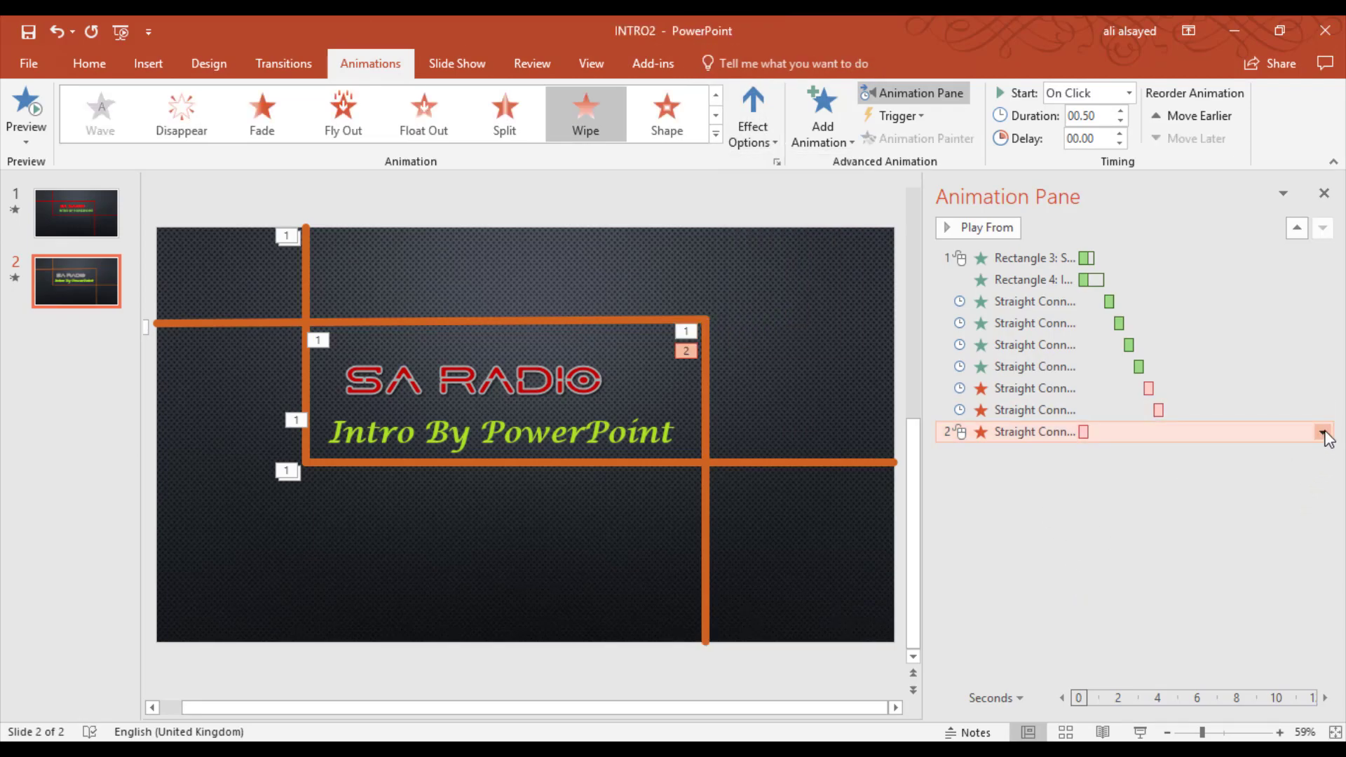
click(1323, 432)
click(1262, 499)
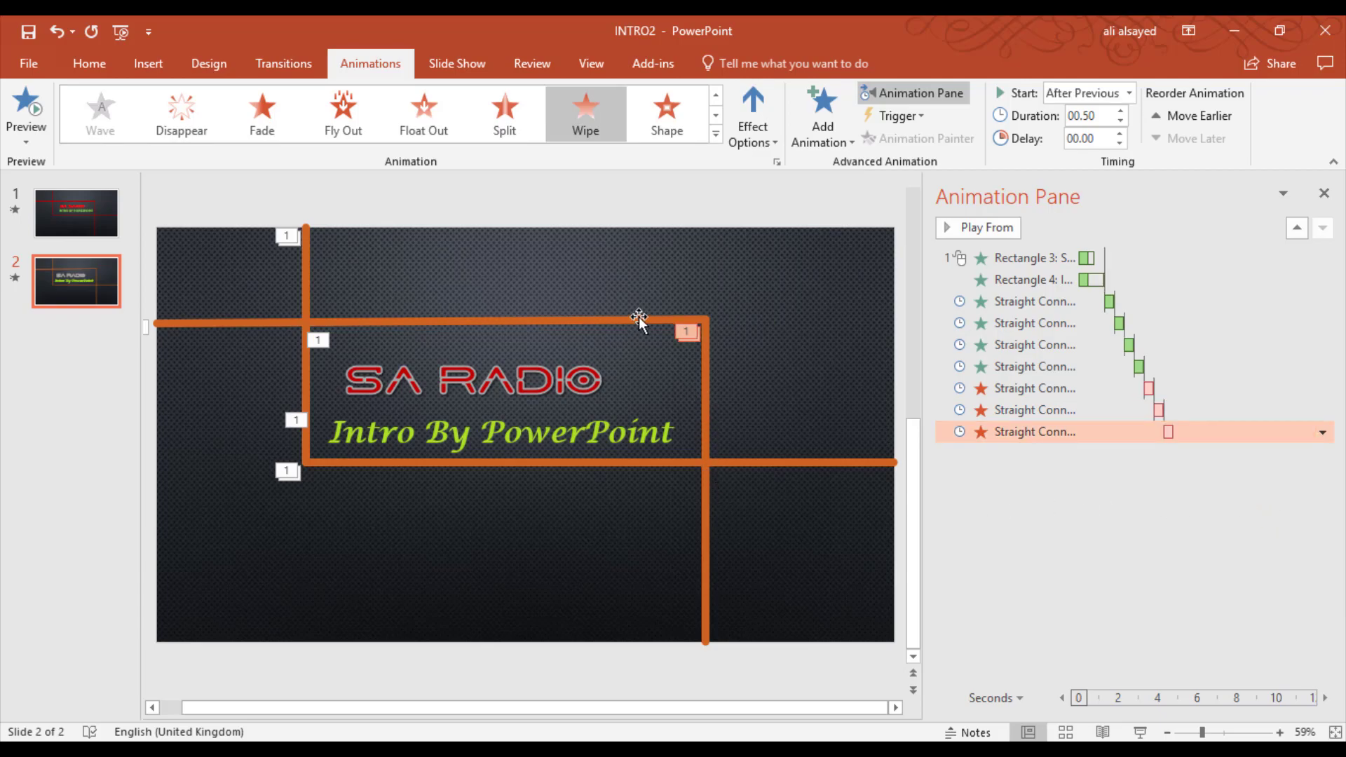
Add a Wipe exit to the top horizontal orange line.
click(699, 318)
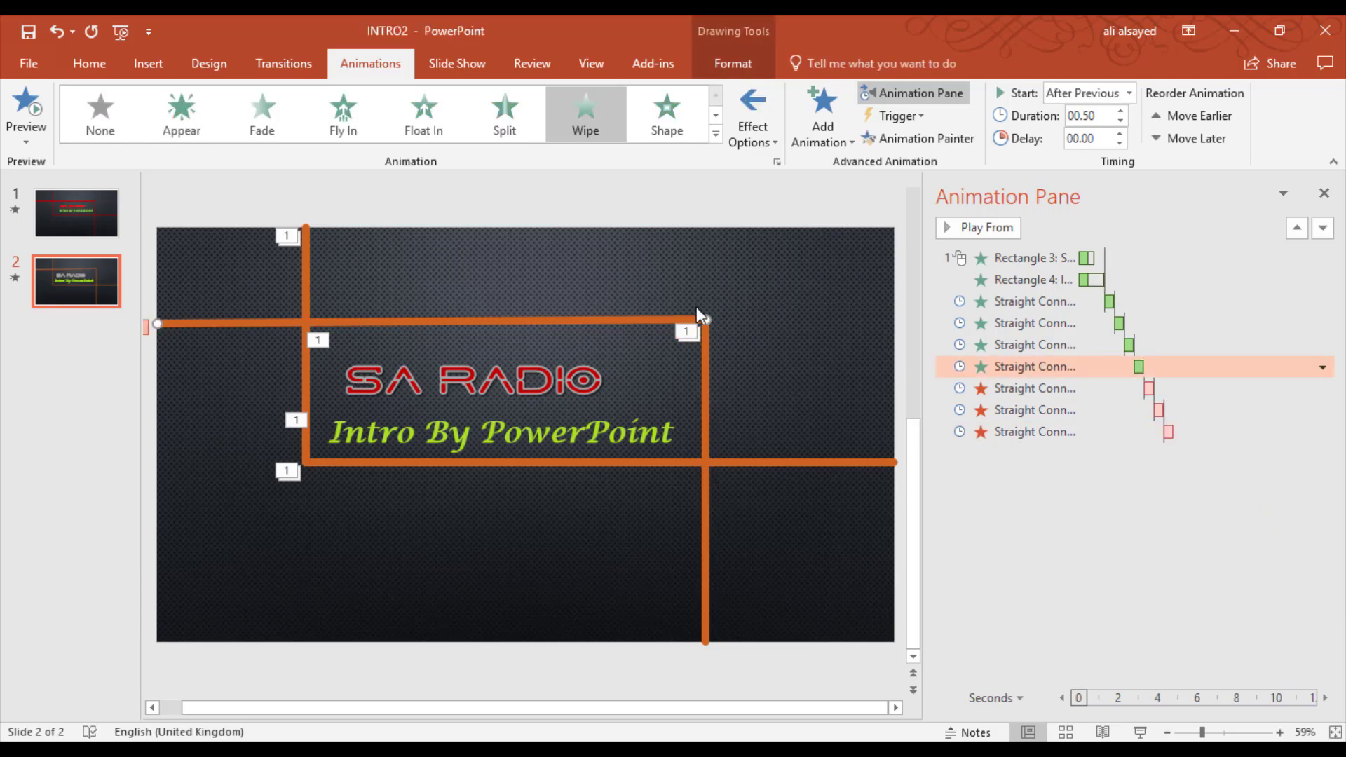
click(819, 102)
scroll(1211, 515, down, 5)
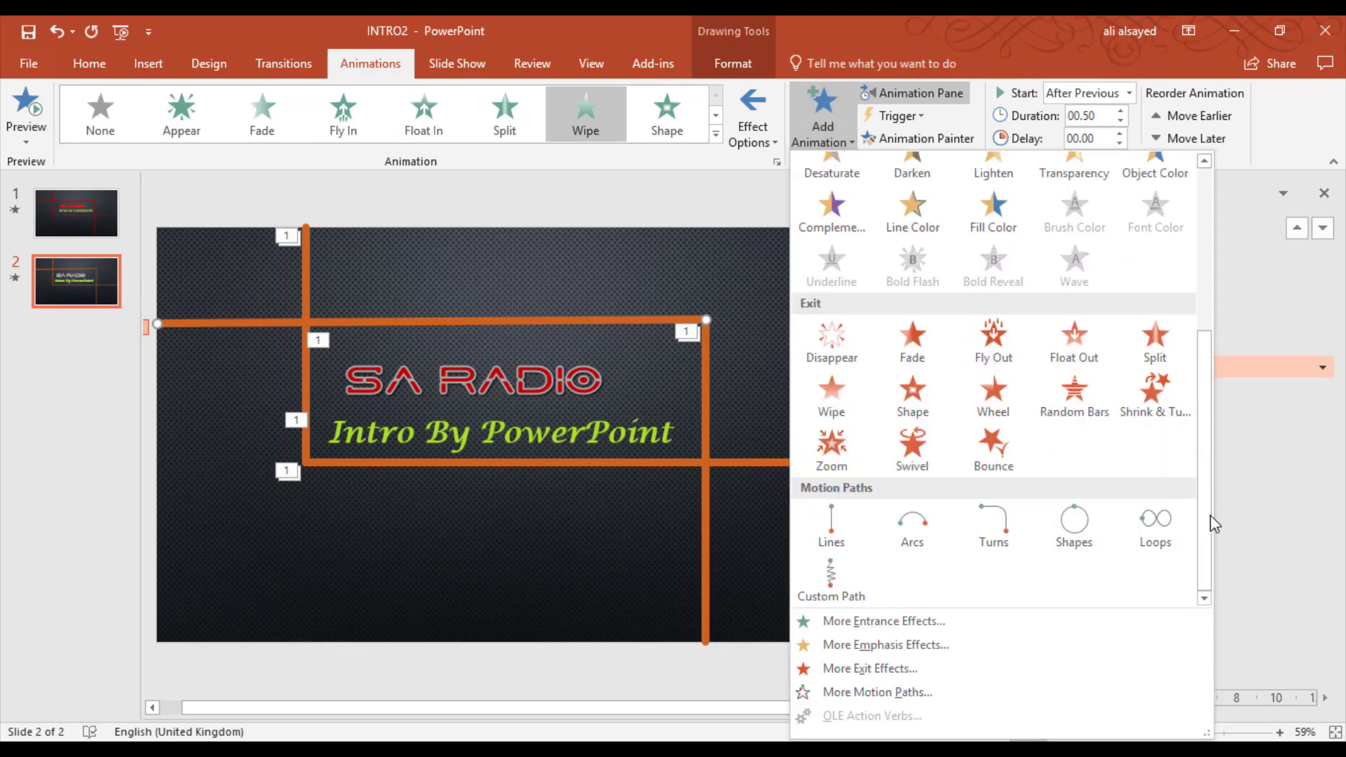
click(854, 391)
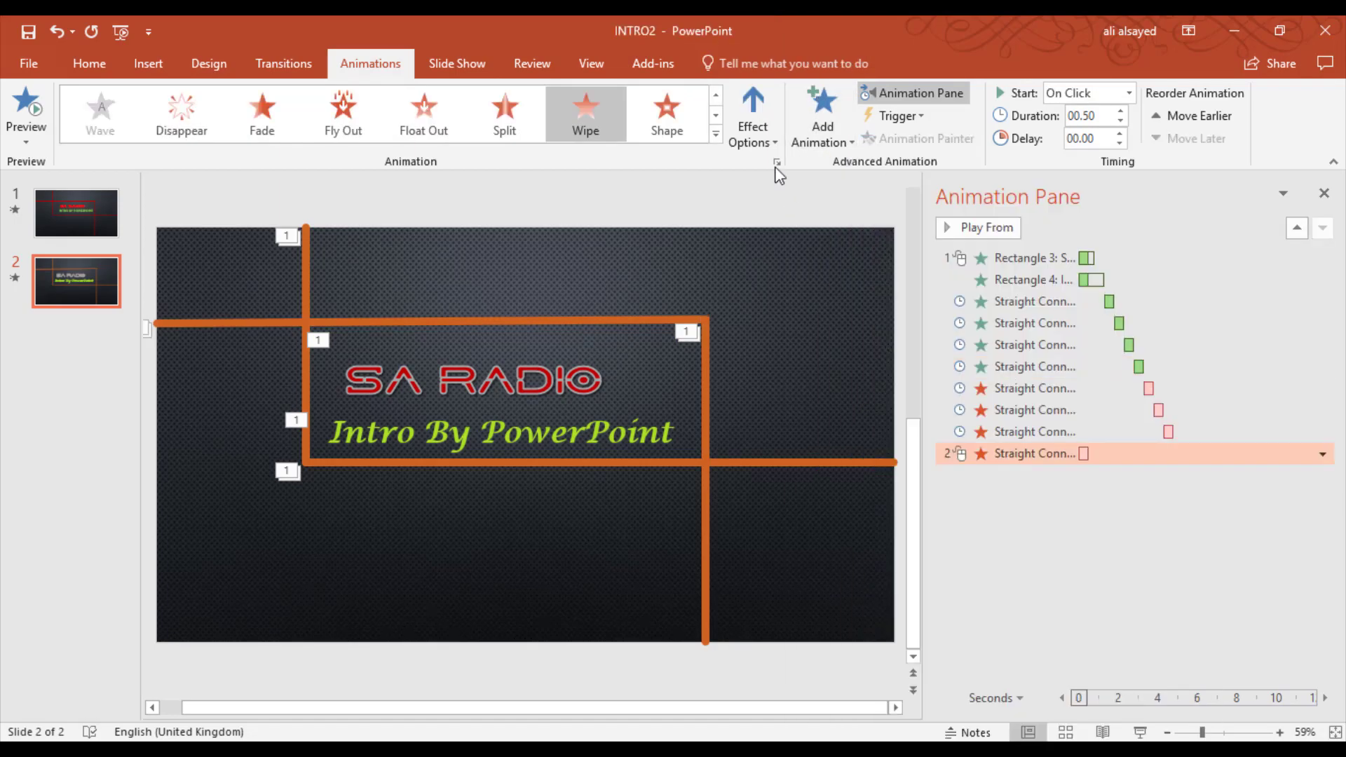
Set the top line's exit to wipe From Right, After Previous, and play all animations.
click(764, 140)
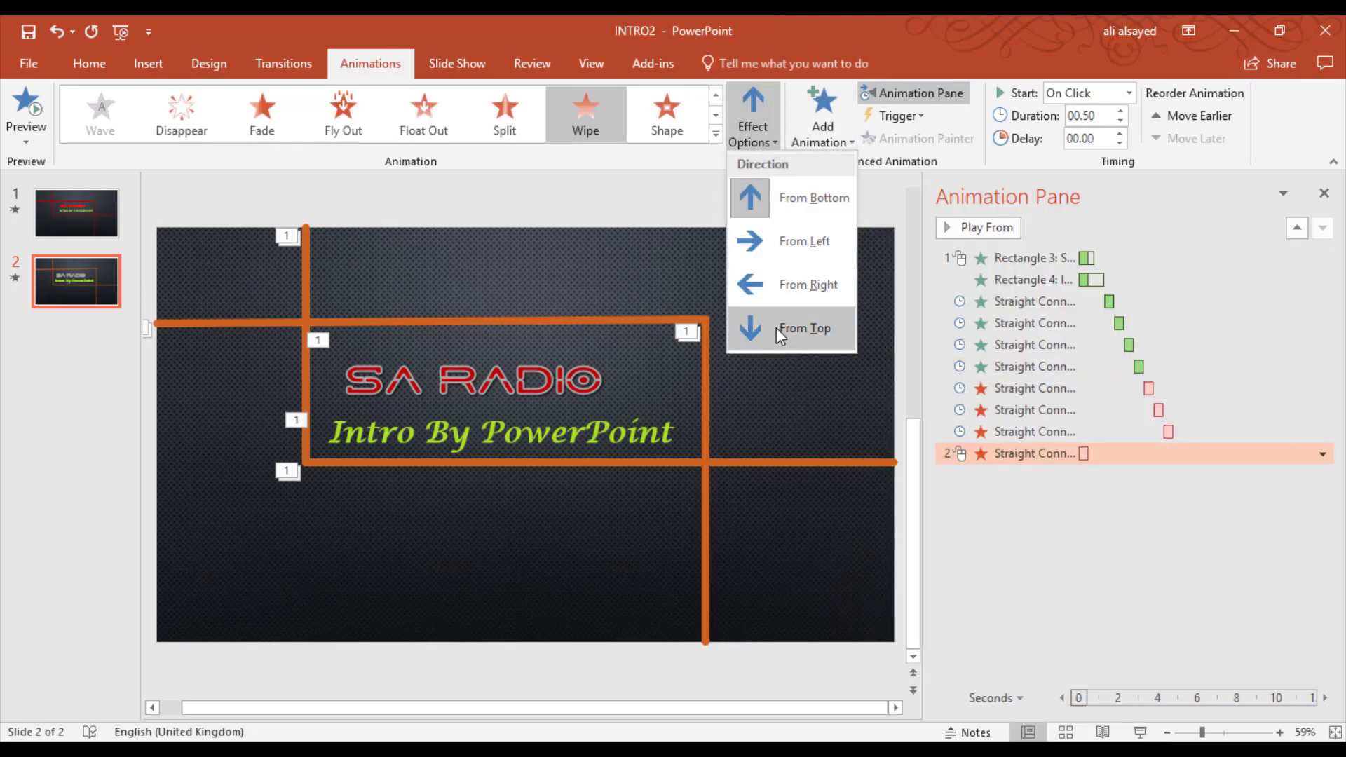
click(779, 286)
click(1323, 456)
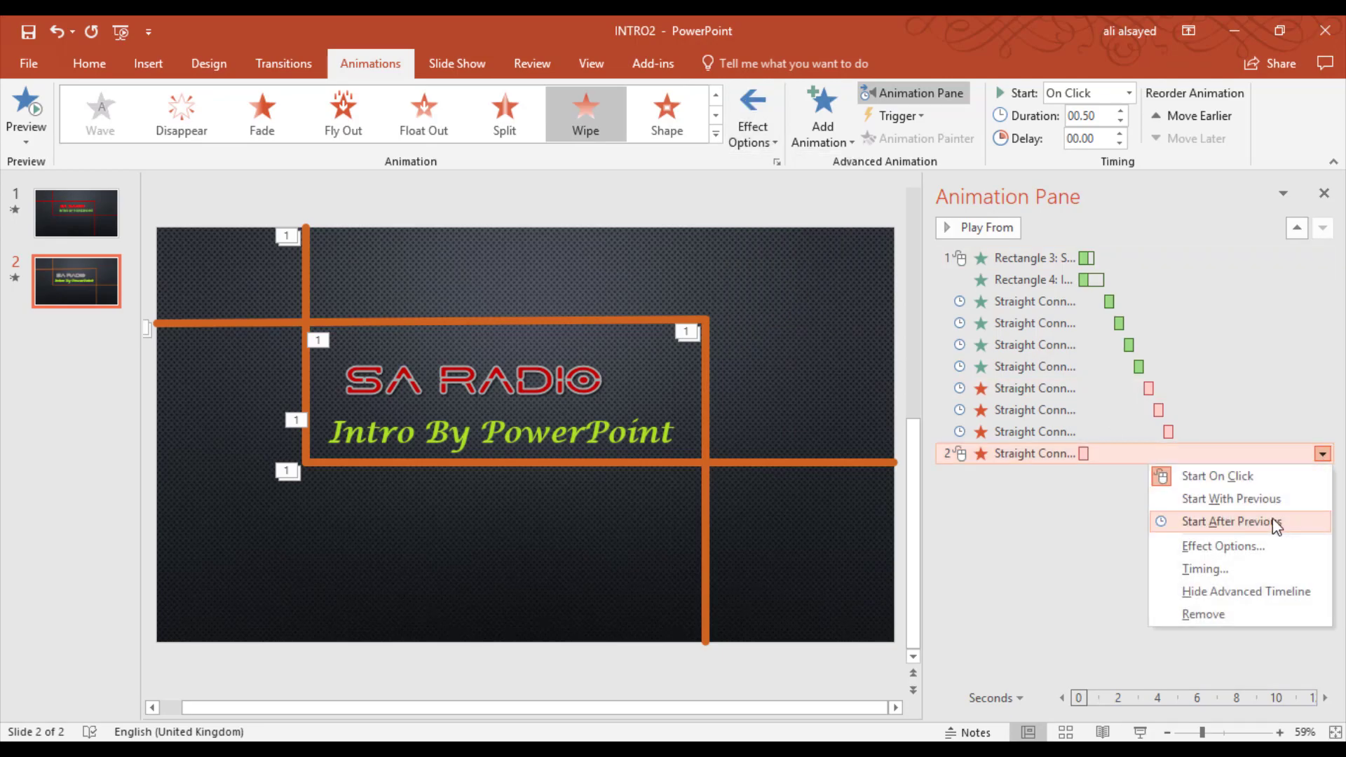
click(1273, 522)
click(1007, 586)
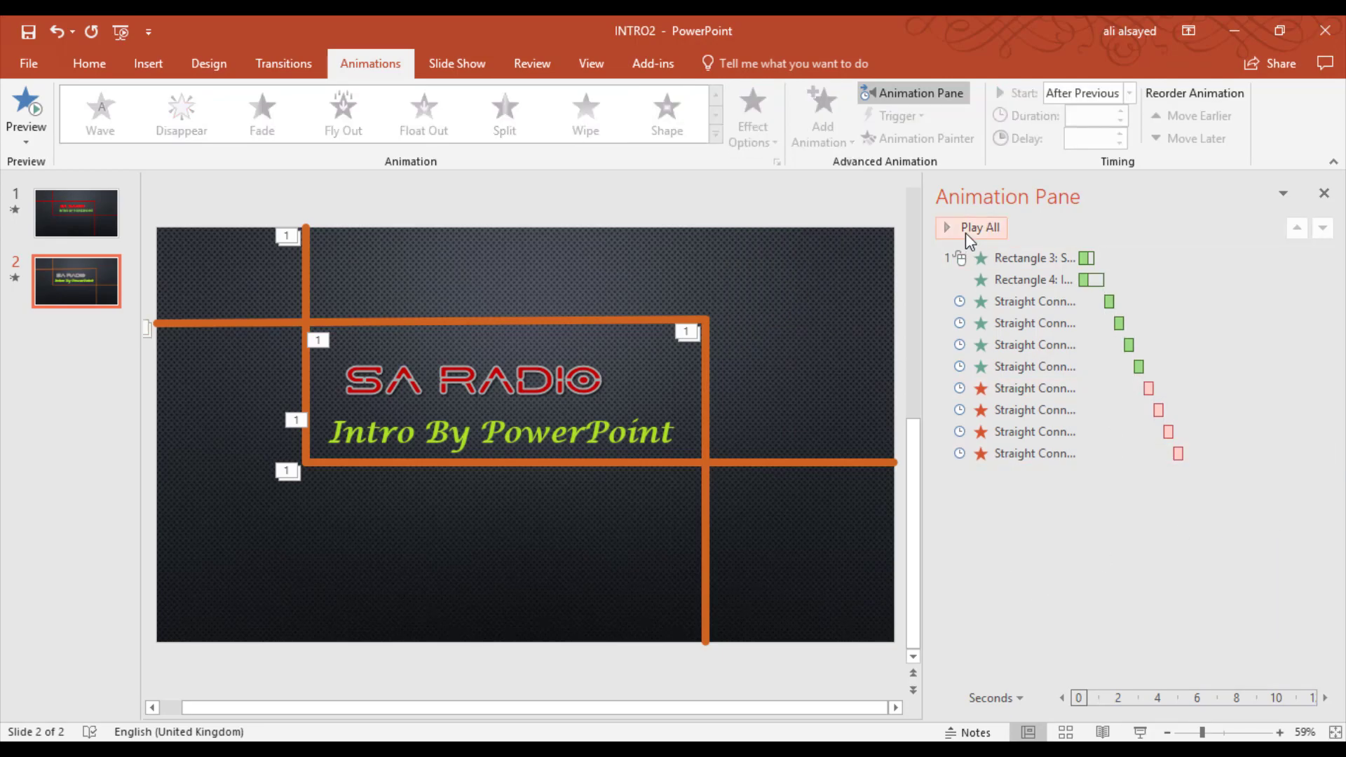
click(965, 232)
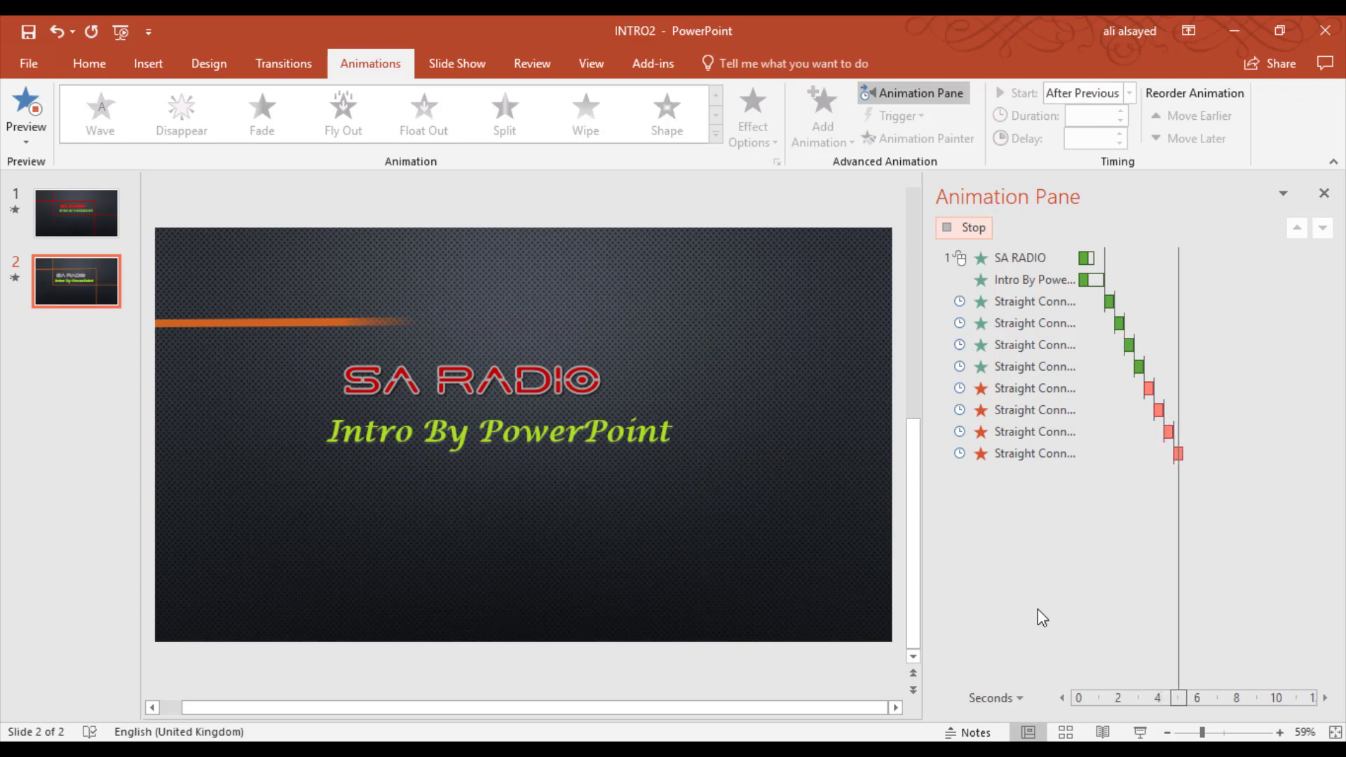
Switch the bottom line's exit wipe to From Left and replay the full sequence.
click(1053, 407)
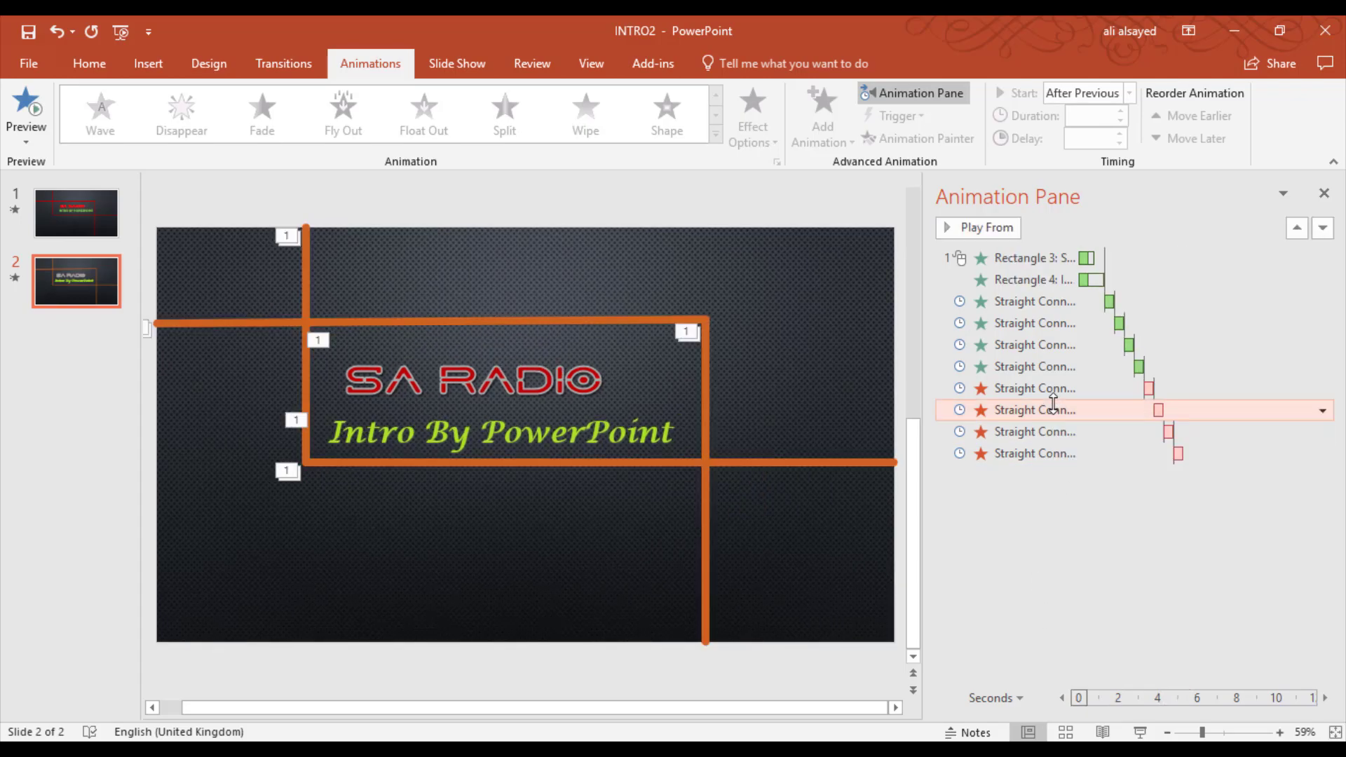
click(968, 226)
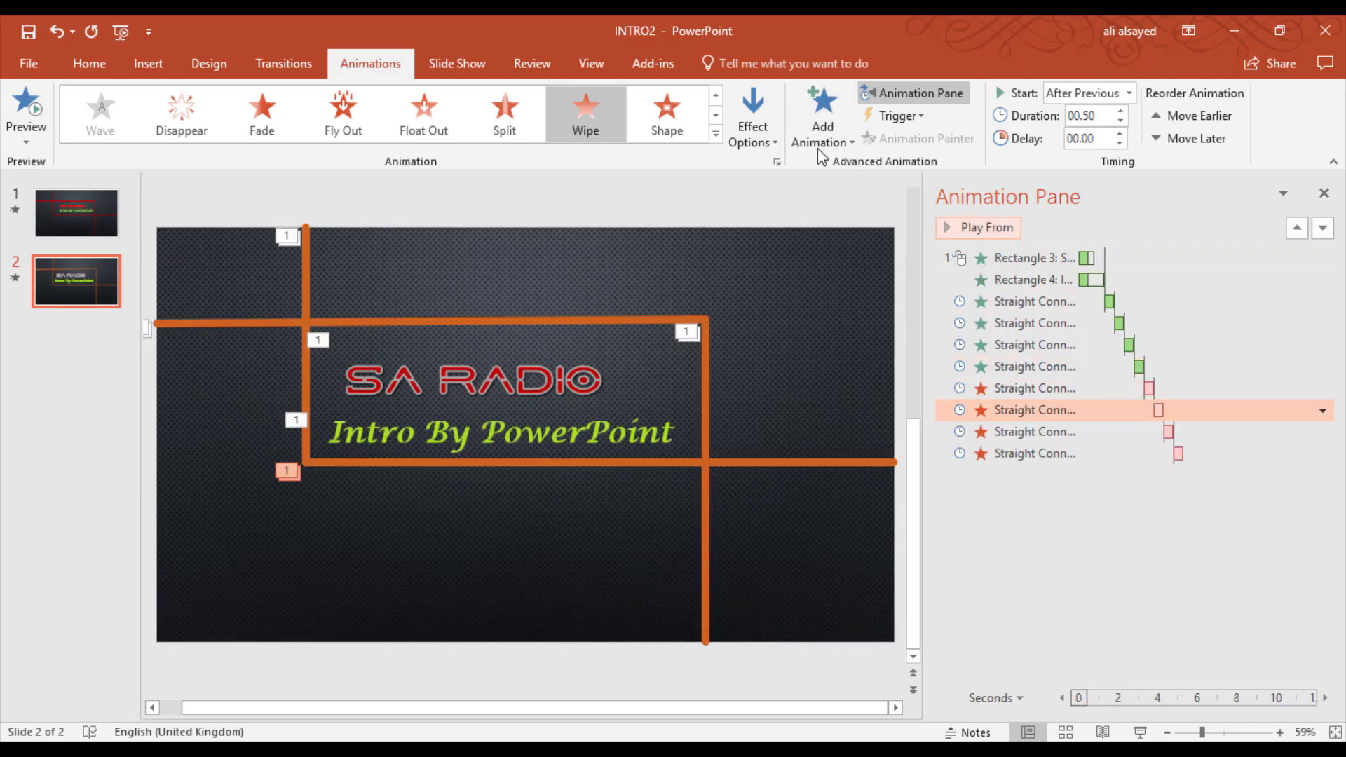
click(762, 146)
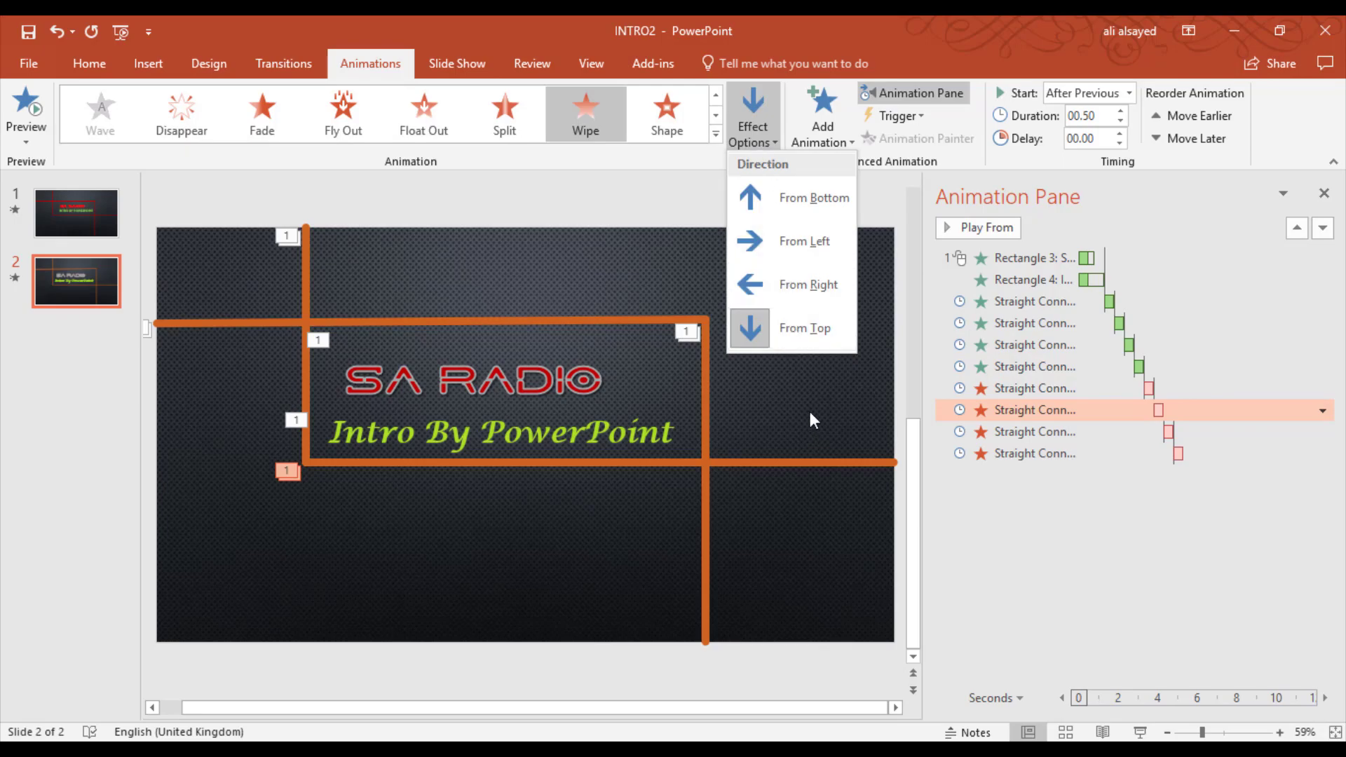
click(781, 237)
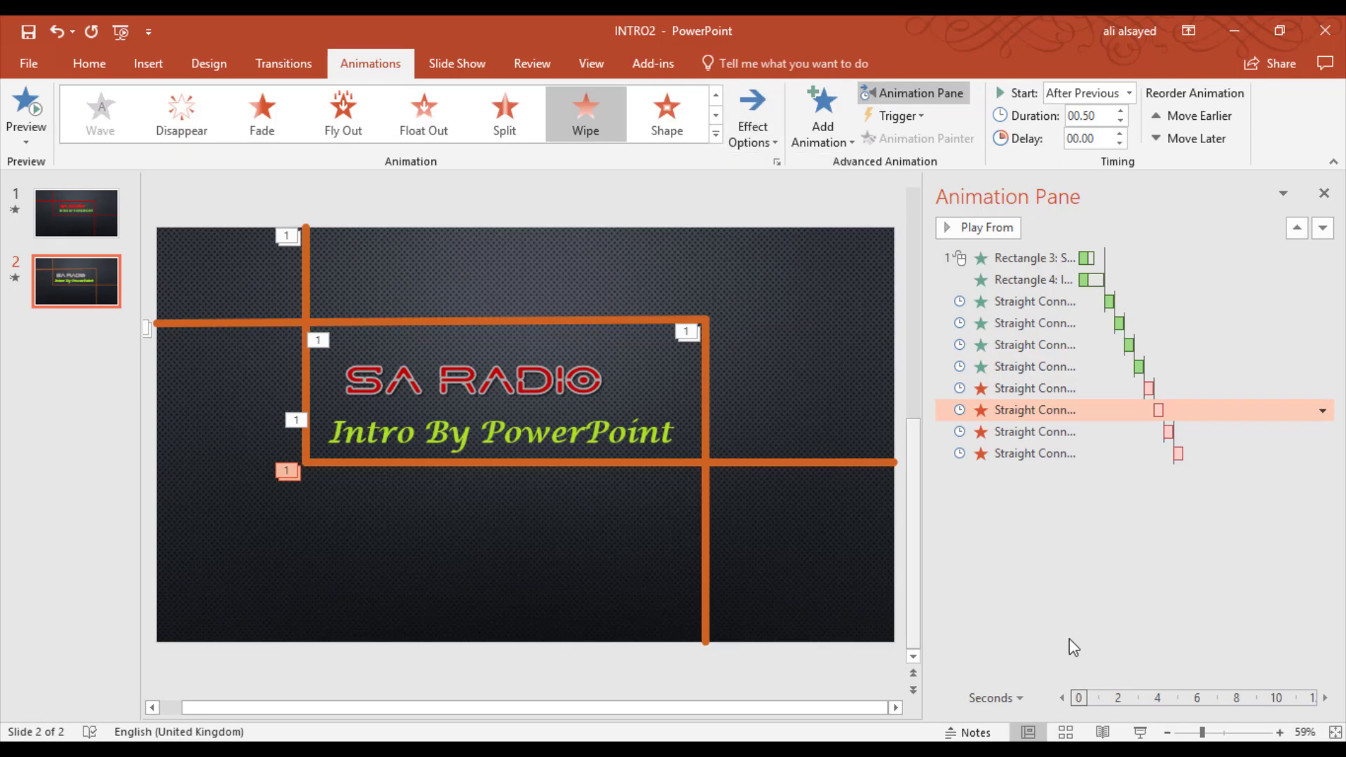
click(999, 232)
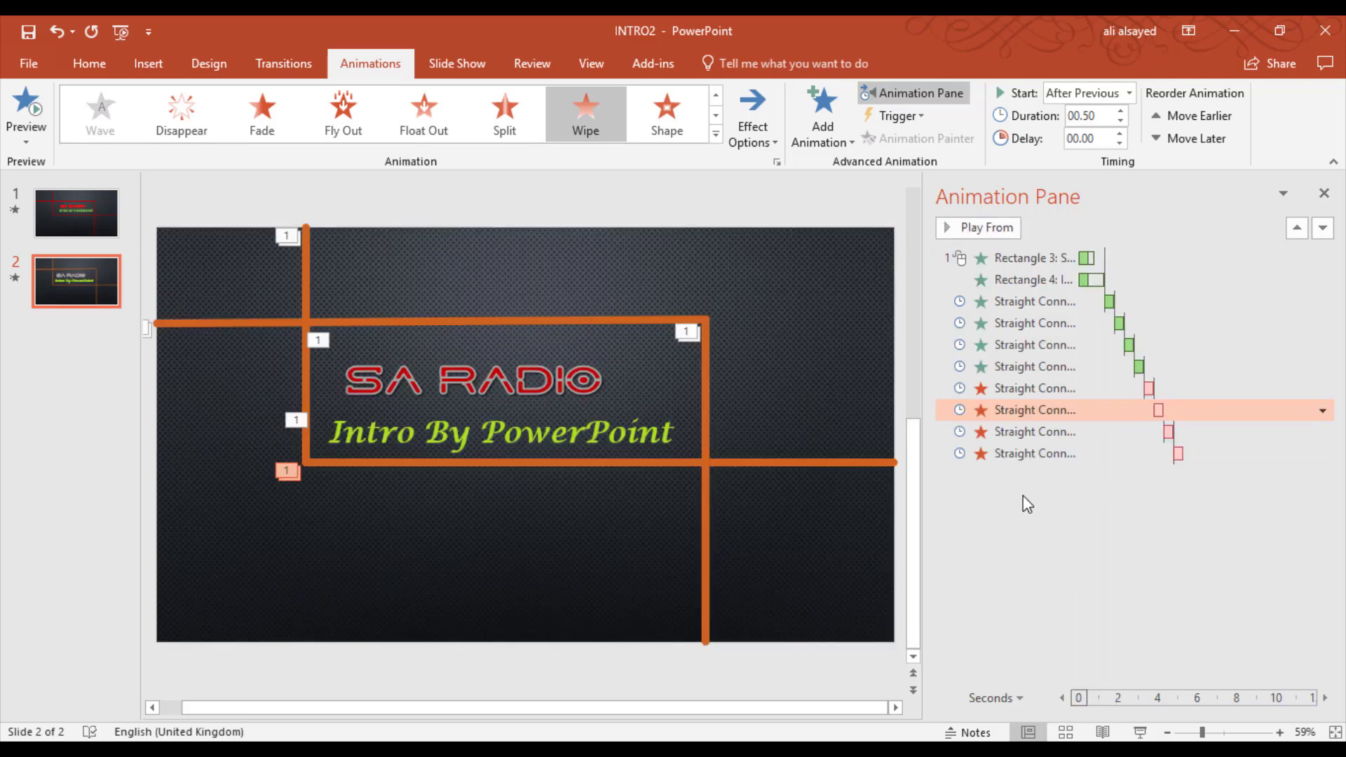
click(1024, 497)
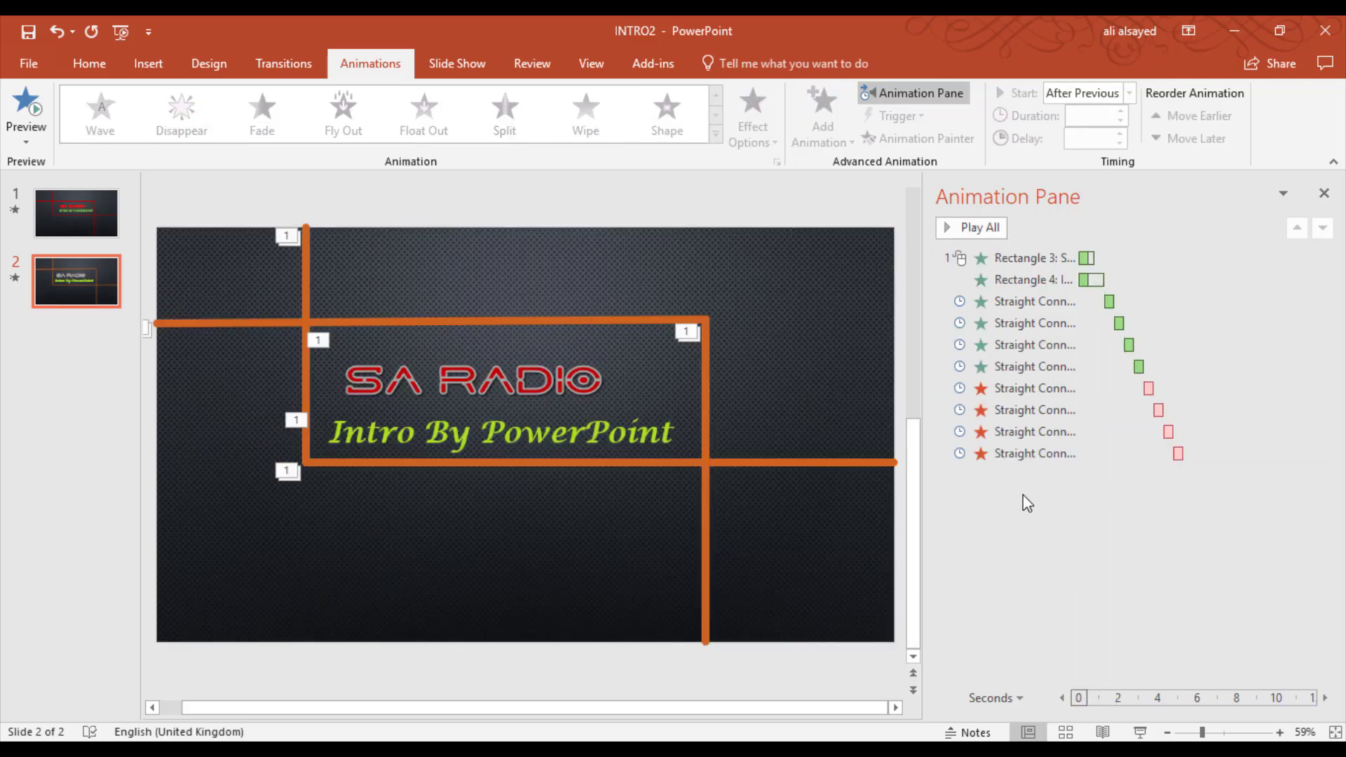
click(951, 226)
Give SA RADIO a Fly Out exit starting After Previous, and preview from its fly-in.
click(468, 381)
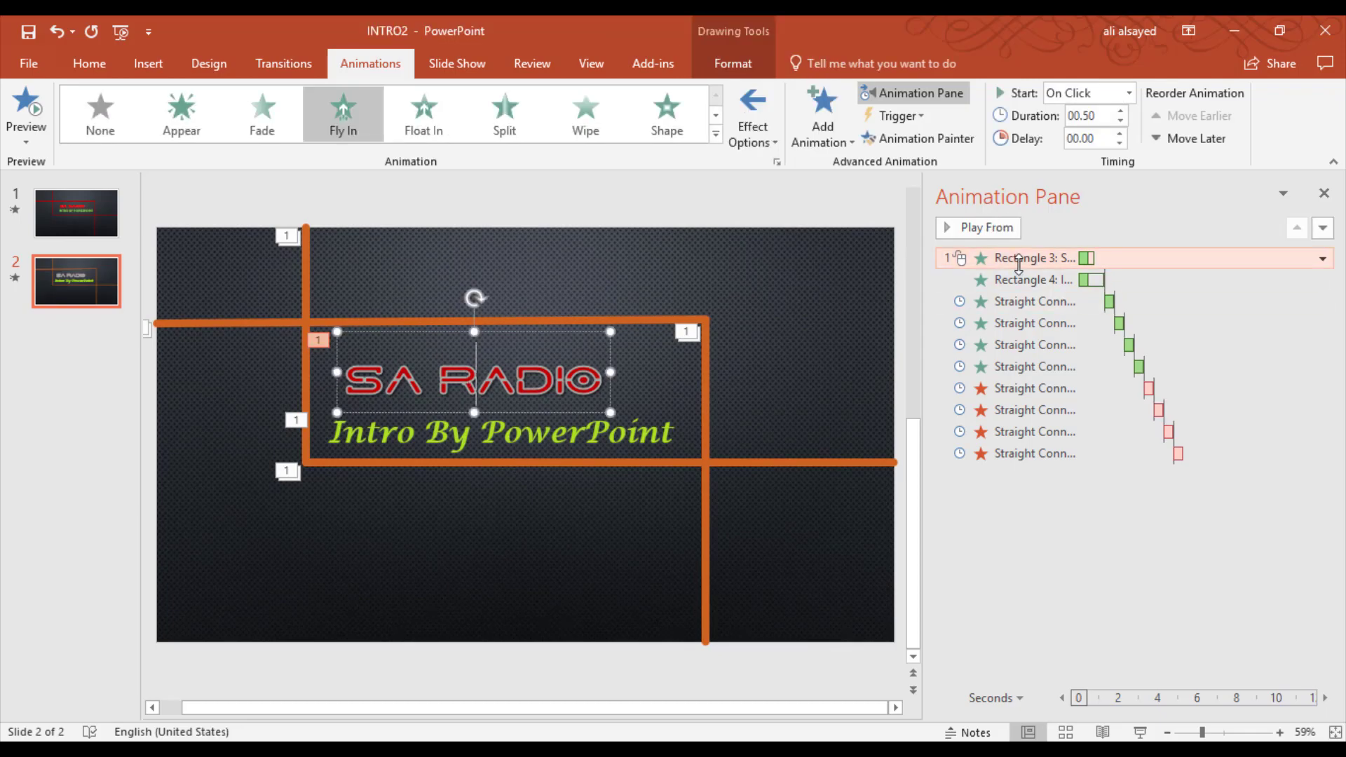
click(828, 116)
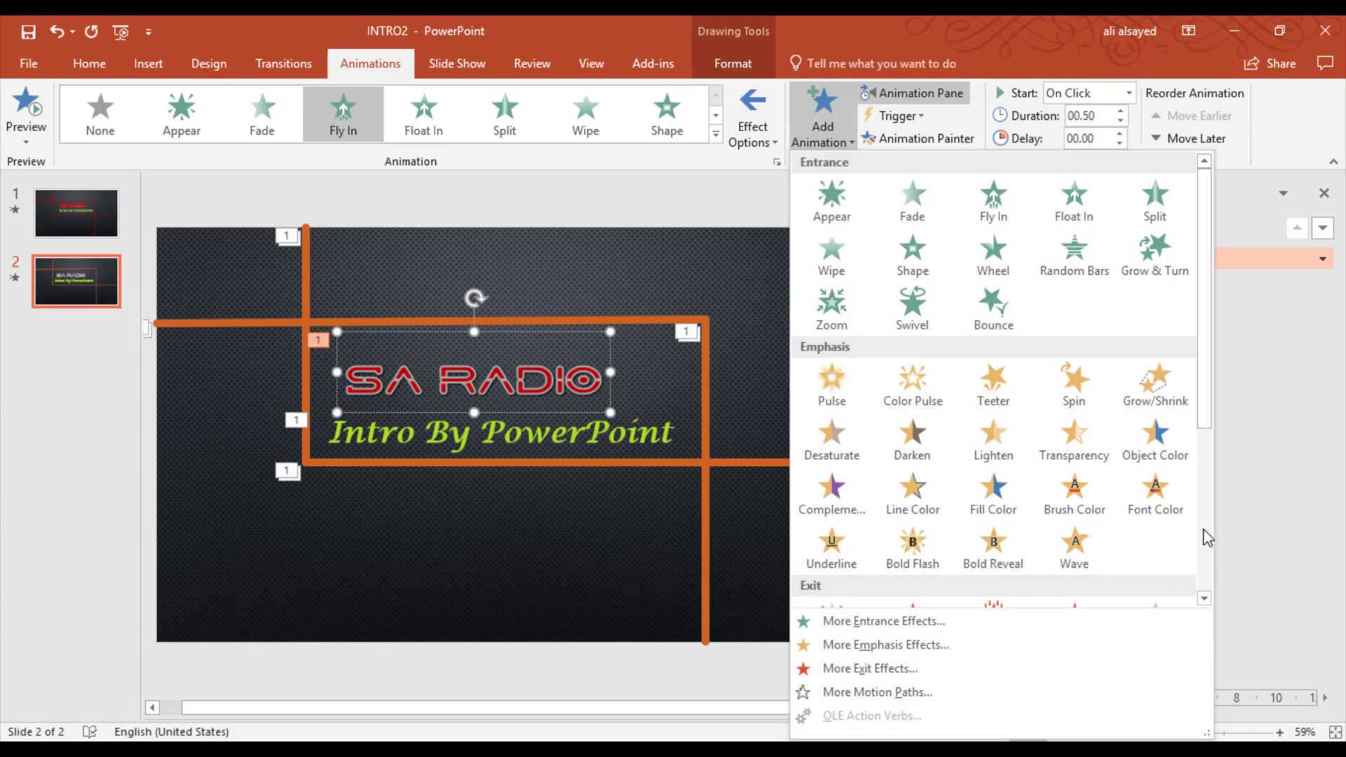
scroll(1199, 534, down, 5)
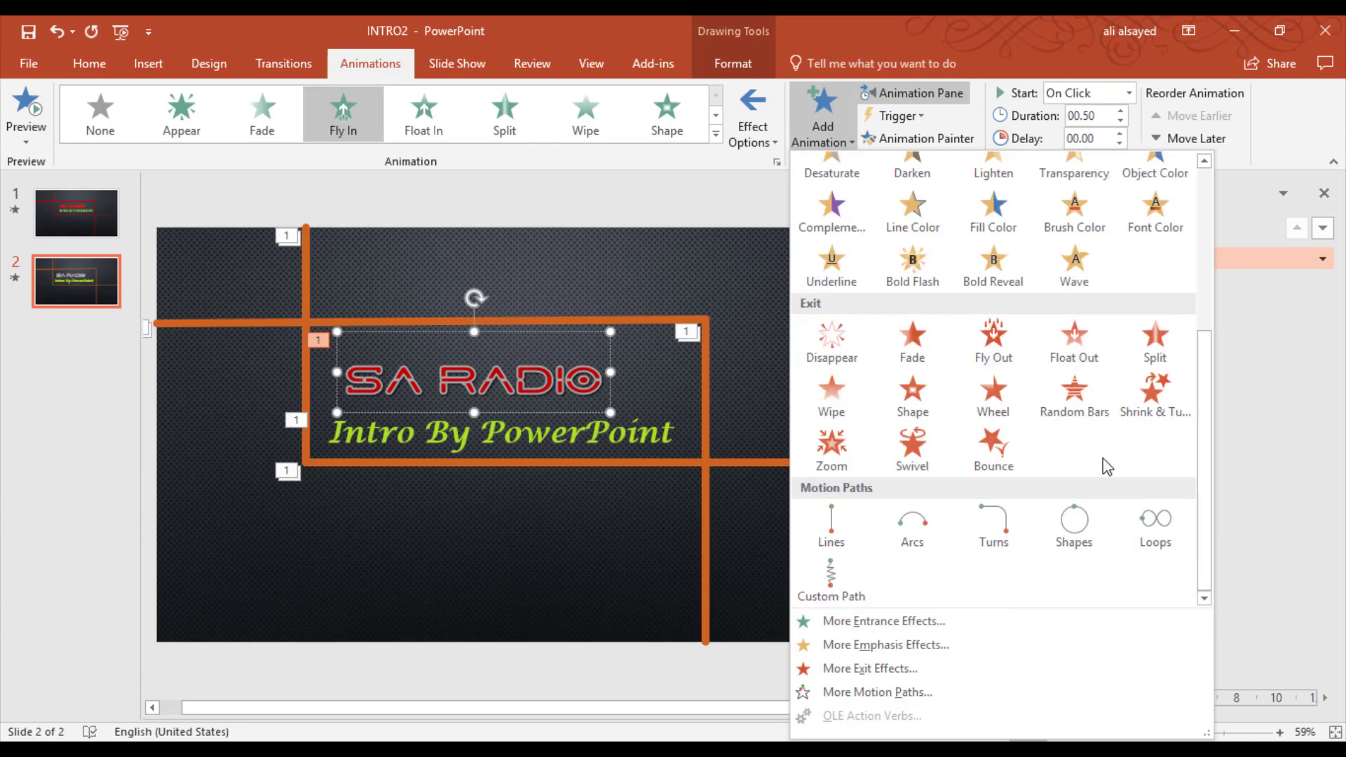
click(977, 338)
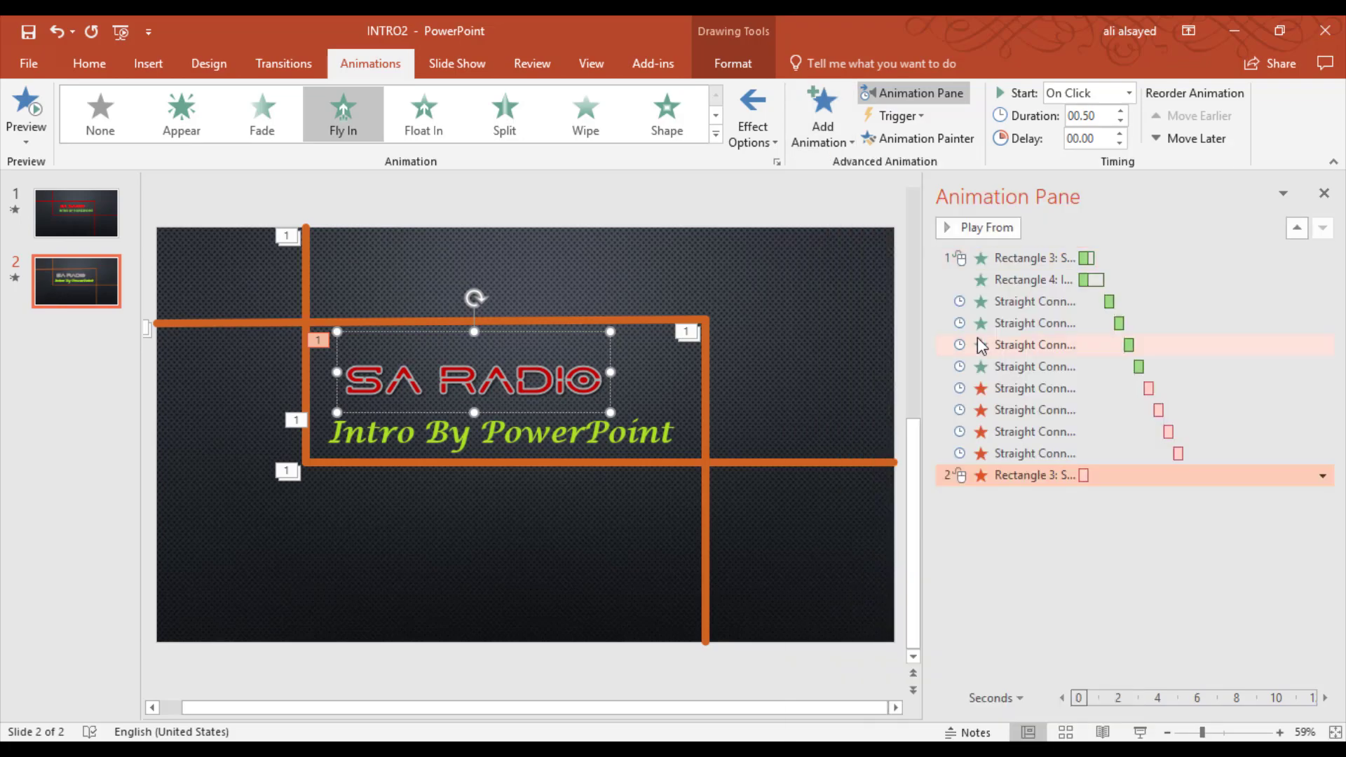
click(1323, 475)
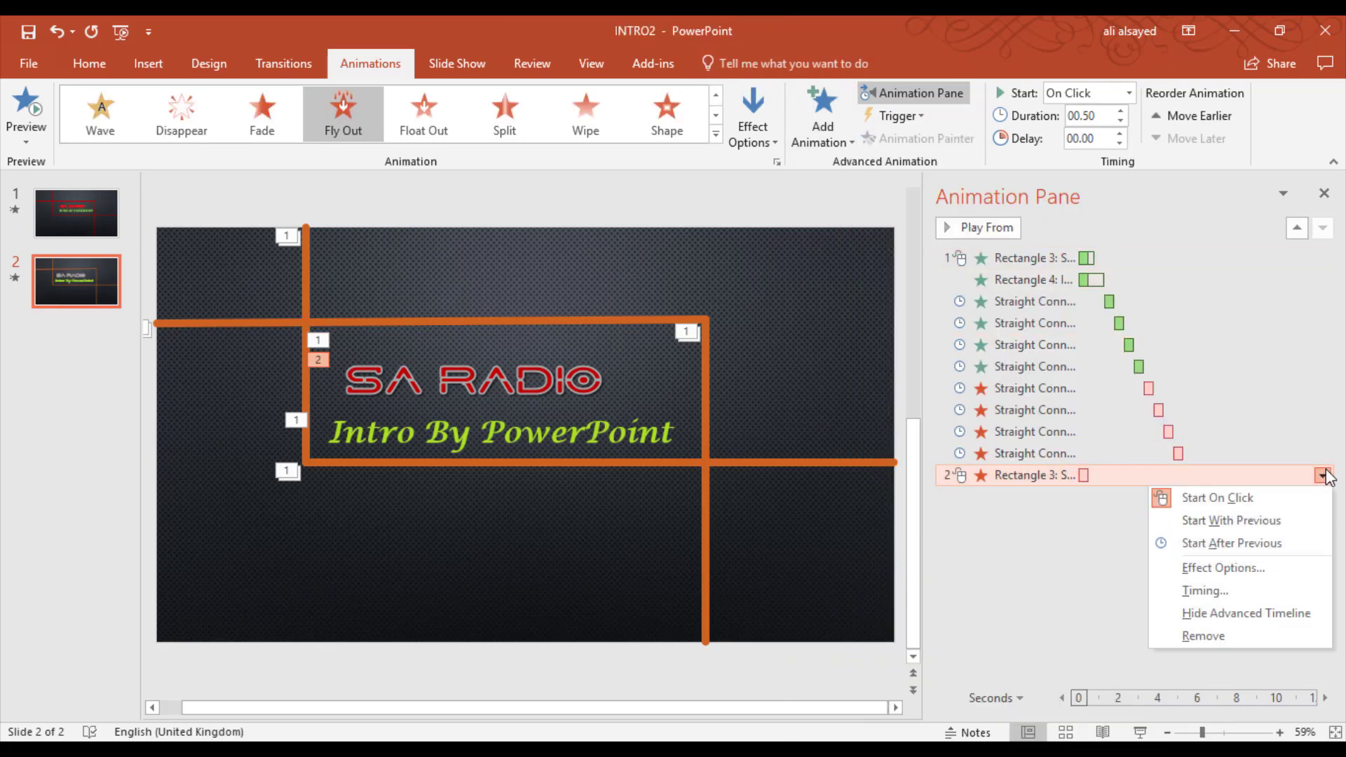
click(1218, 546)
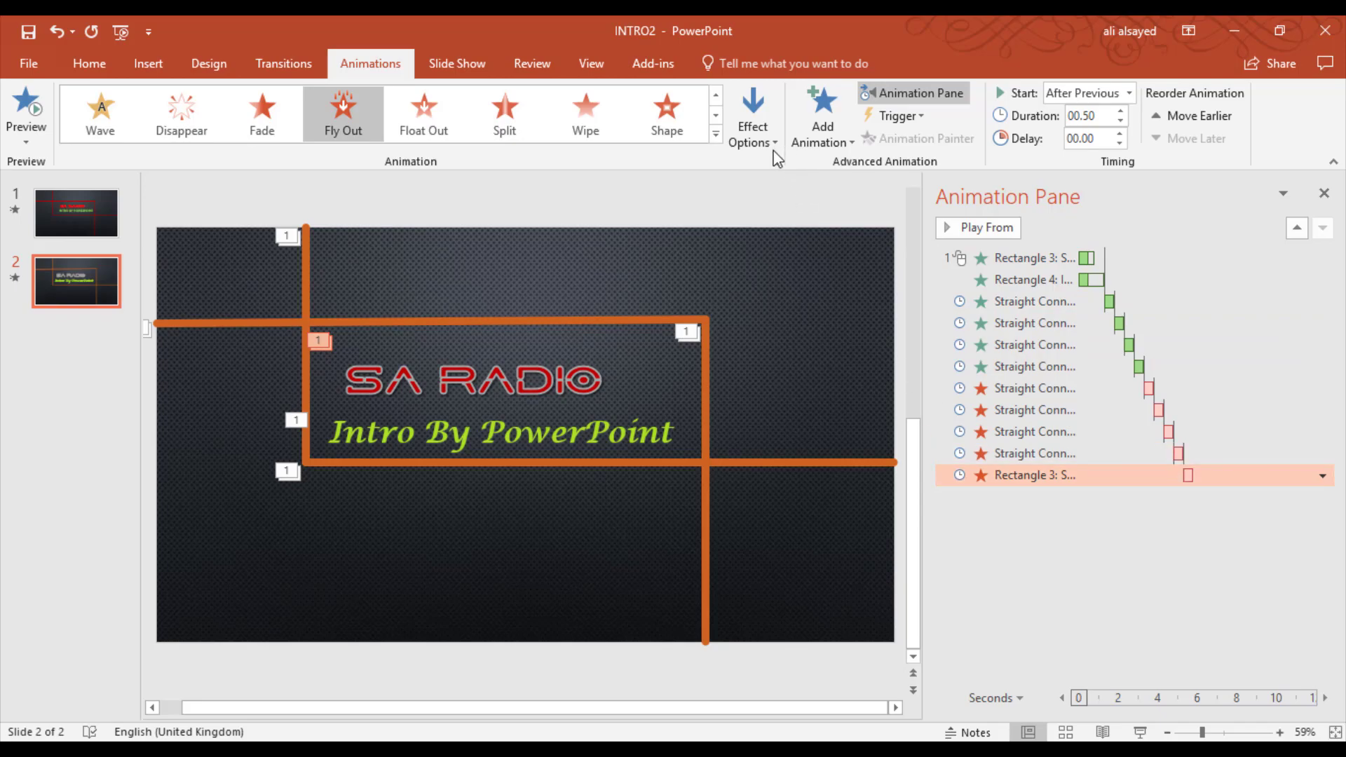
click(1013, 260)
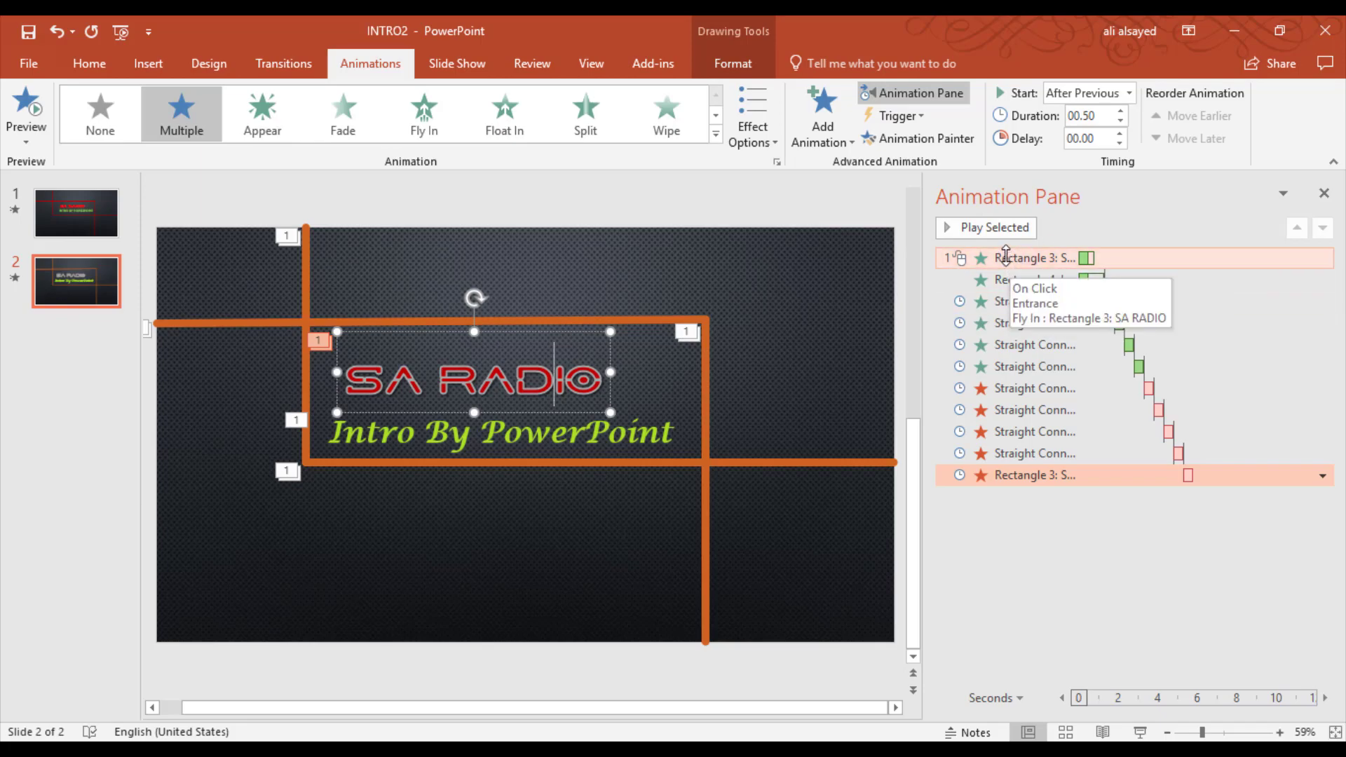
click(1006, 257)
click(990, 226)
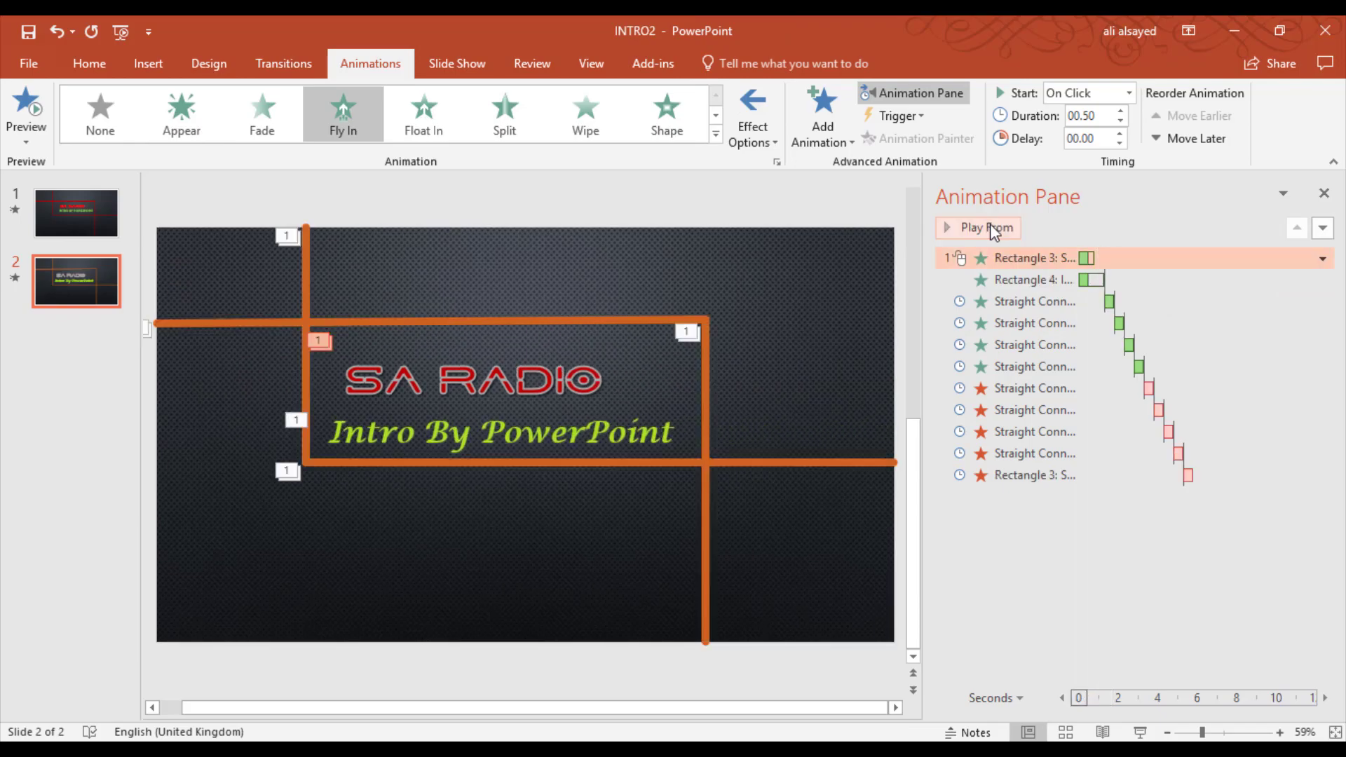
Make SA RADIO fly out to the left, animating text by letter with 10% delay.
click(1046, 477)
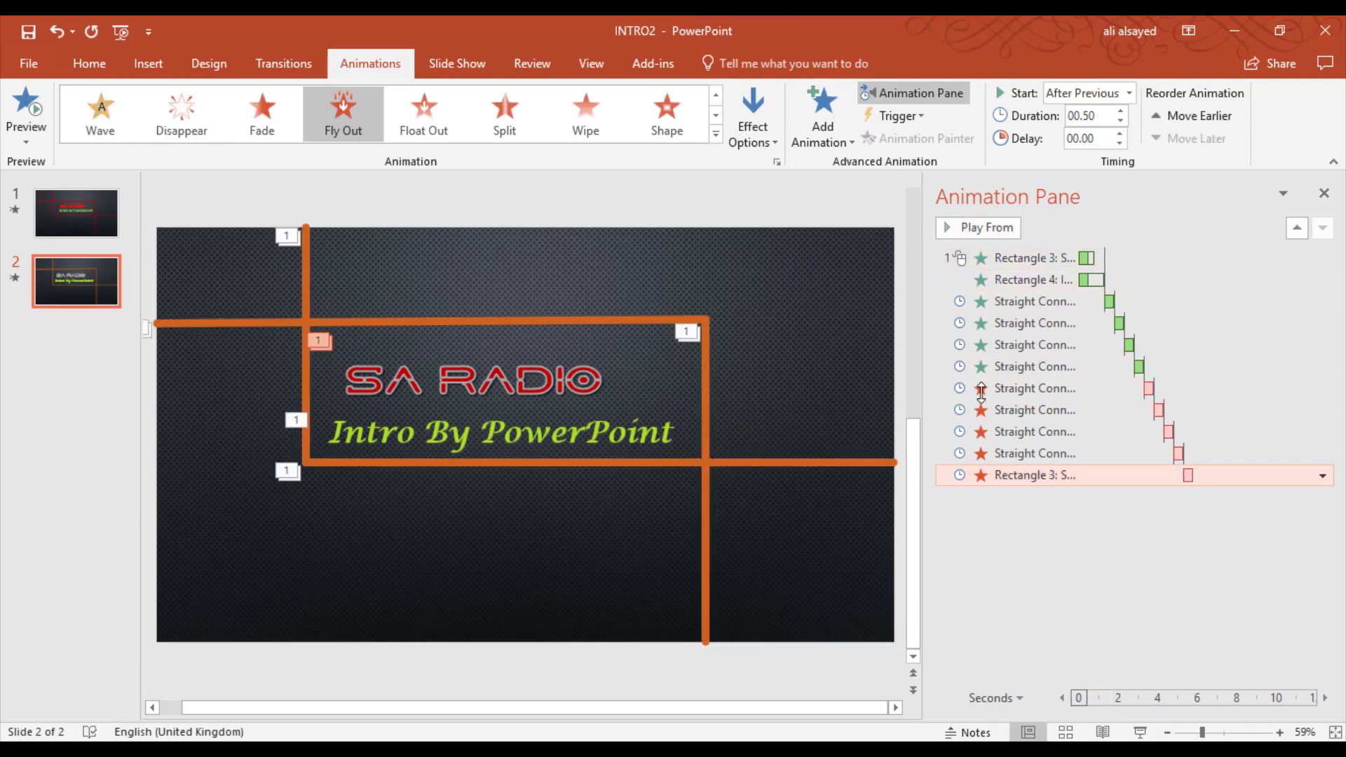
click(747, 128)
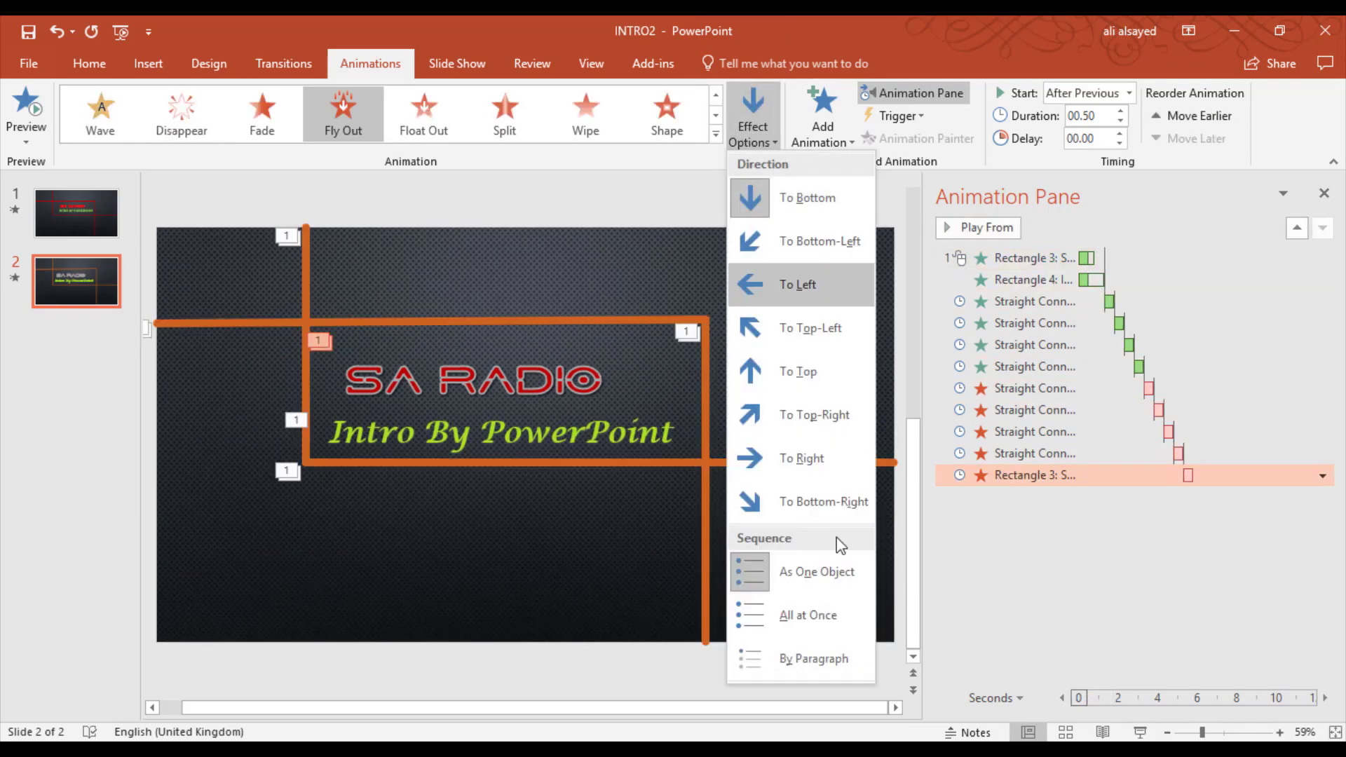
click(798, 285)
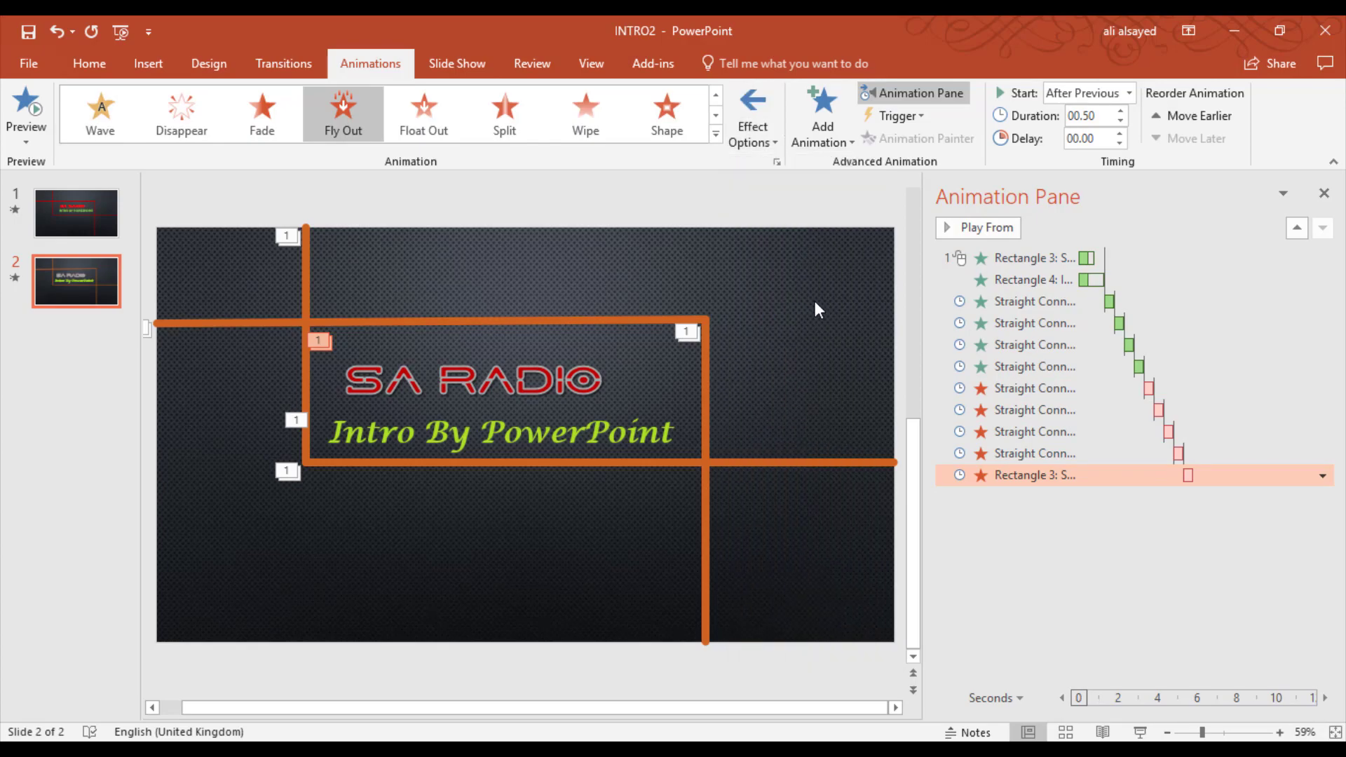
click(1322, 476)
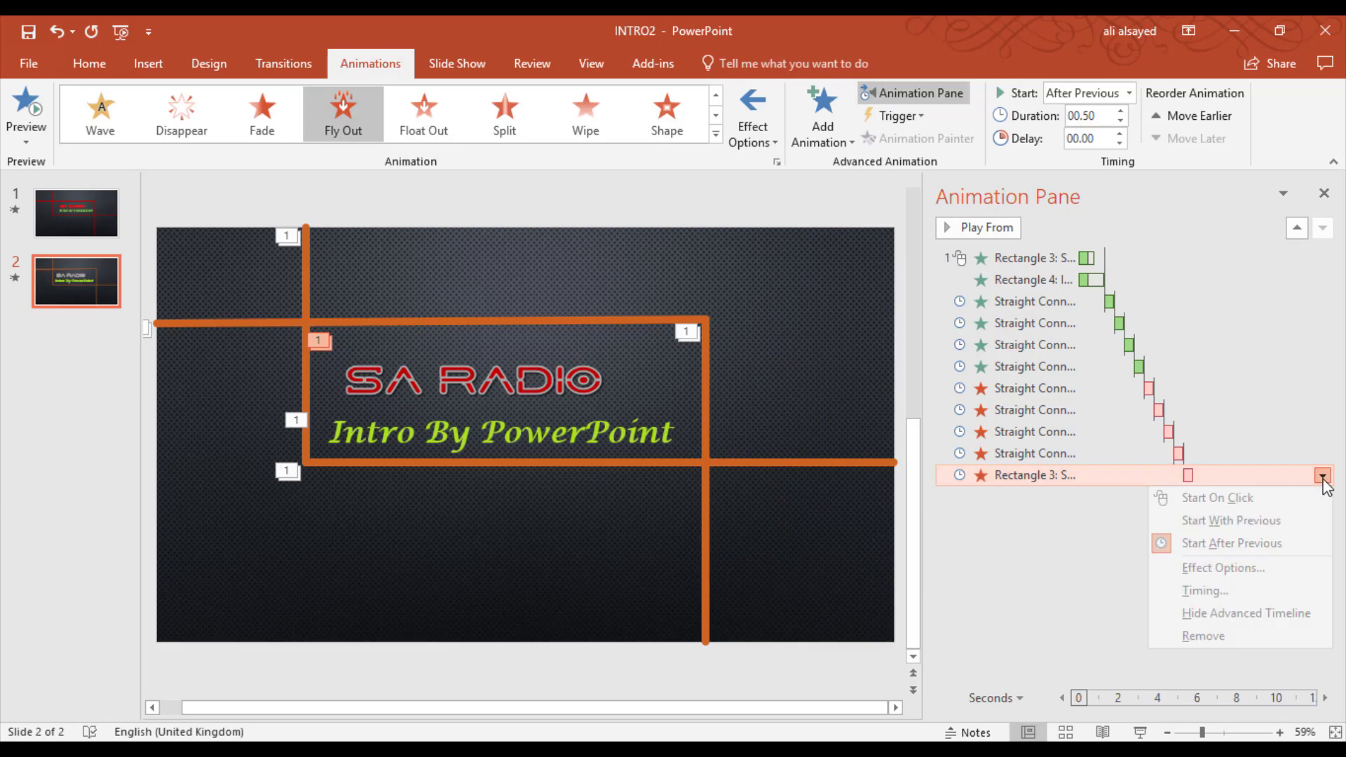
click(1271, 569)
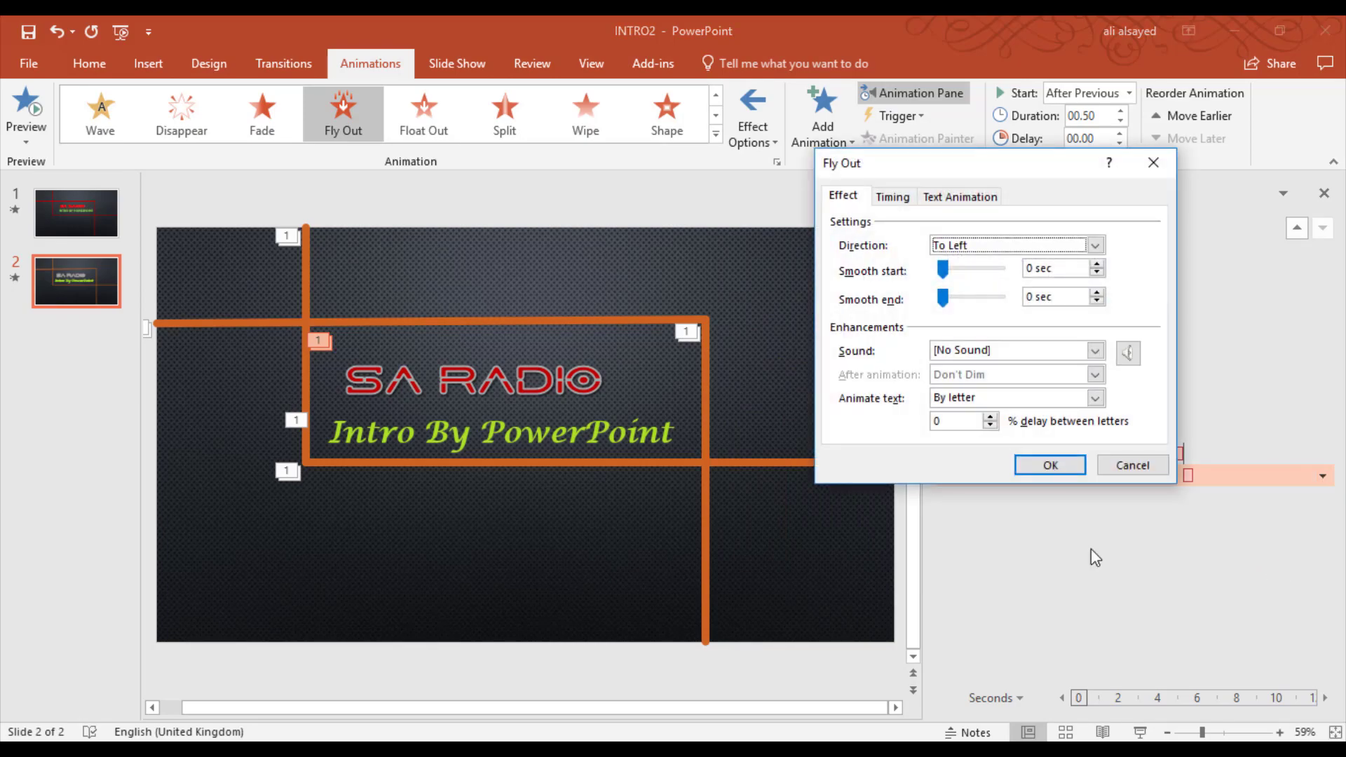
click(1095, 398)
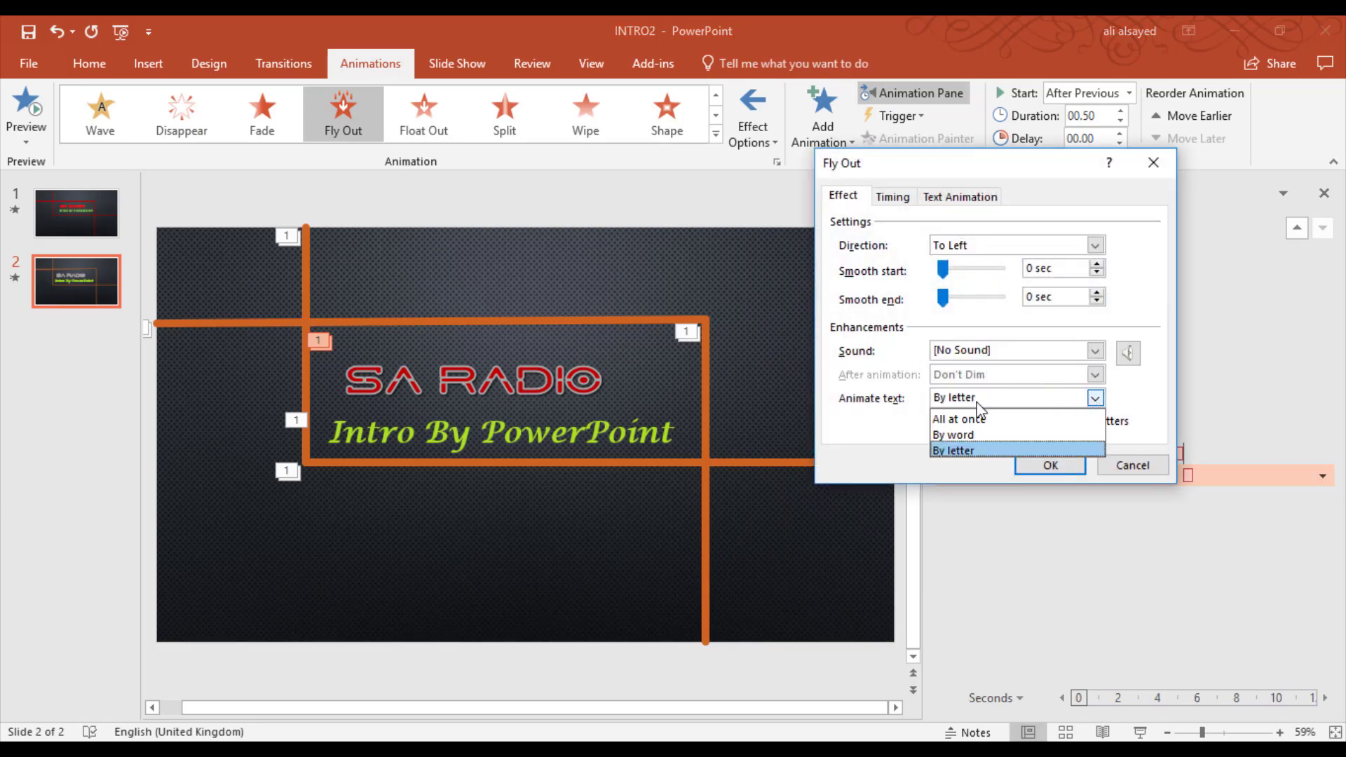
click(983, 450)
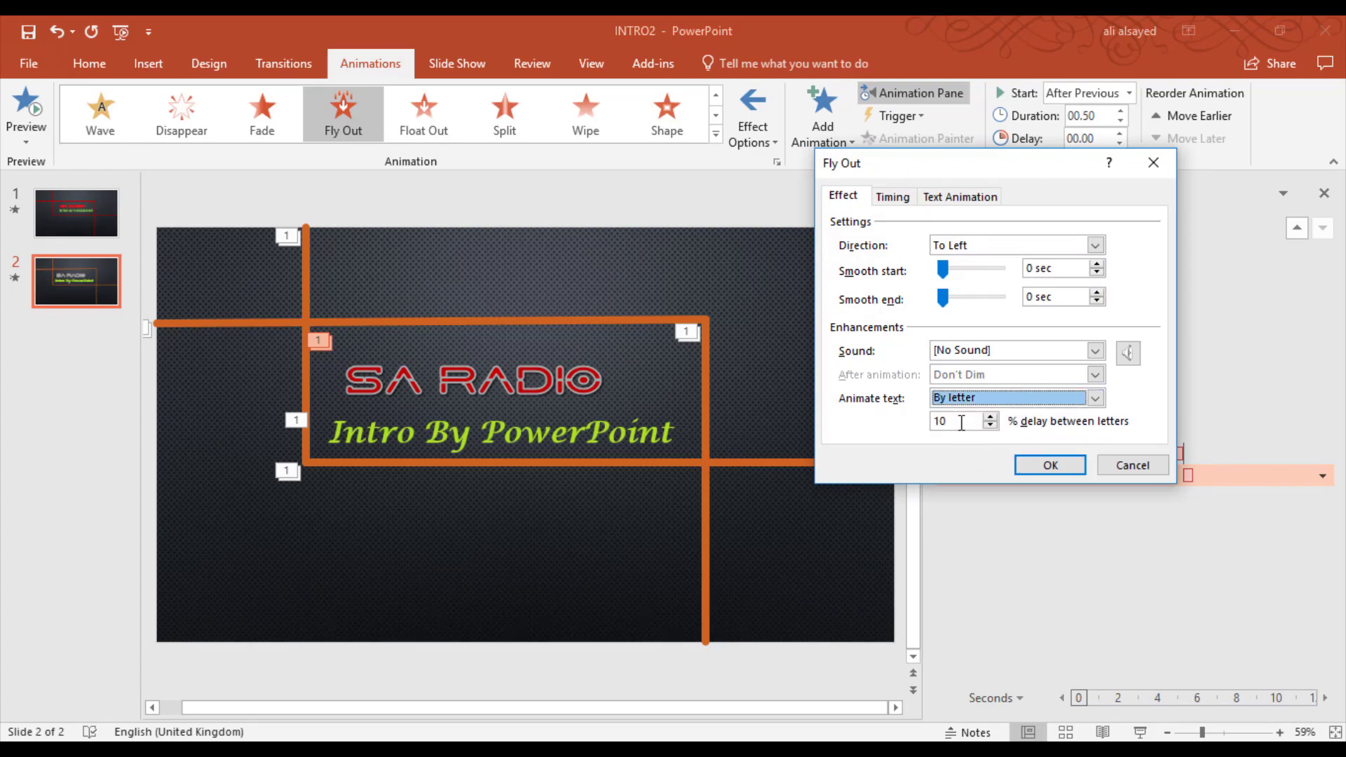
click(1035, 464)
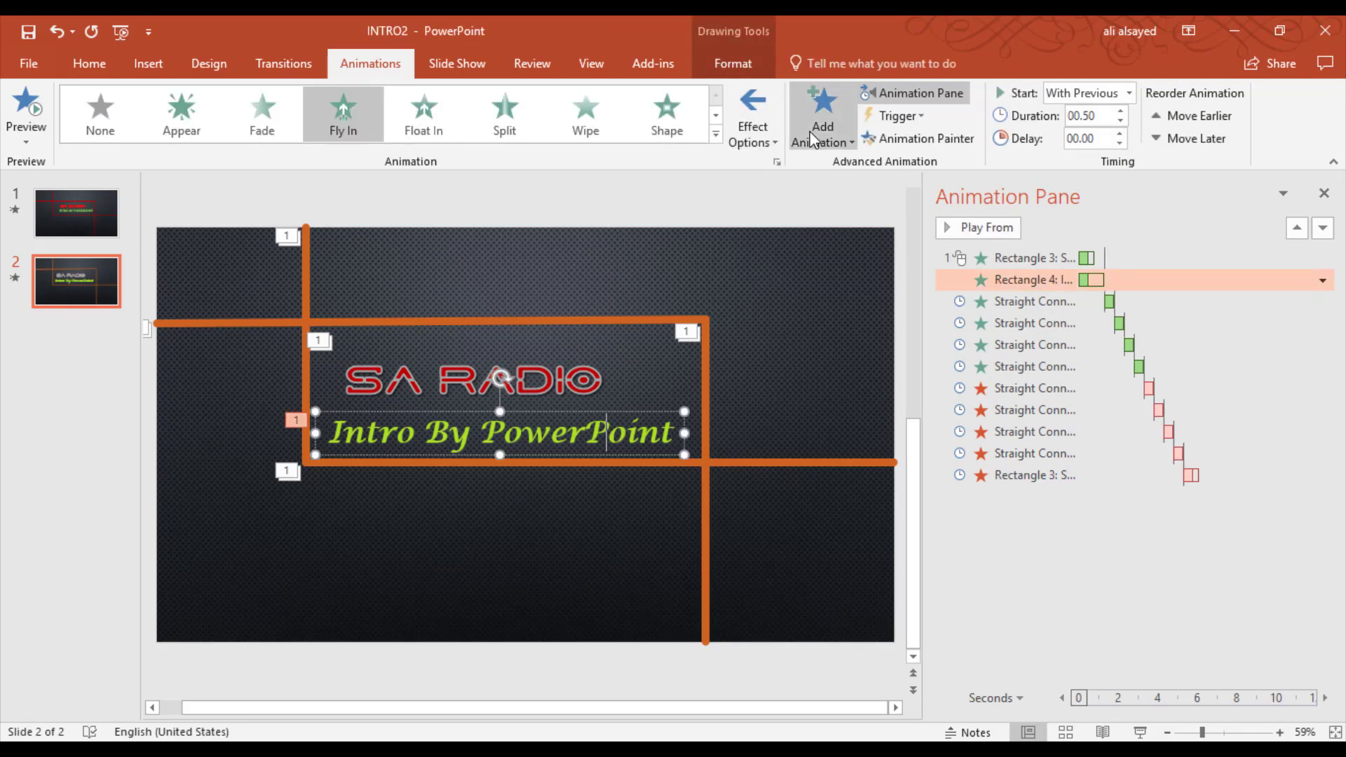
Add a To Left Fly Out exit to the subtitle, starting With Previous.
click(813, 137)
click(1205, 491)
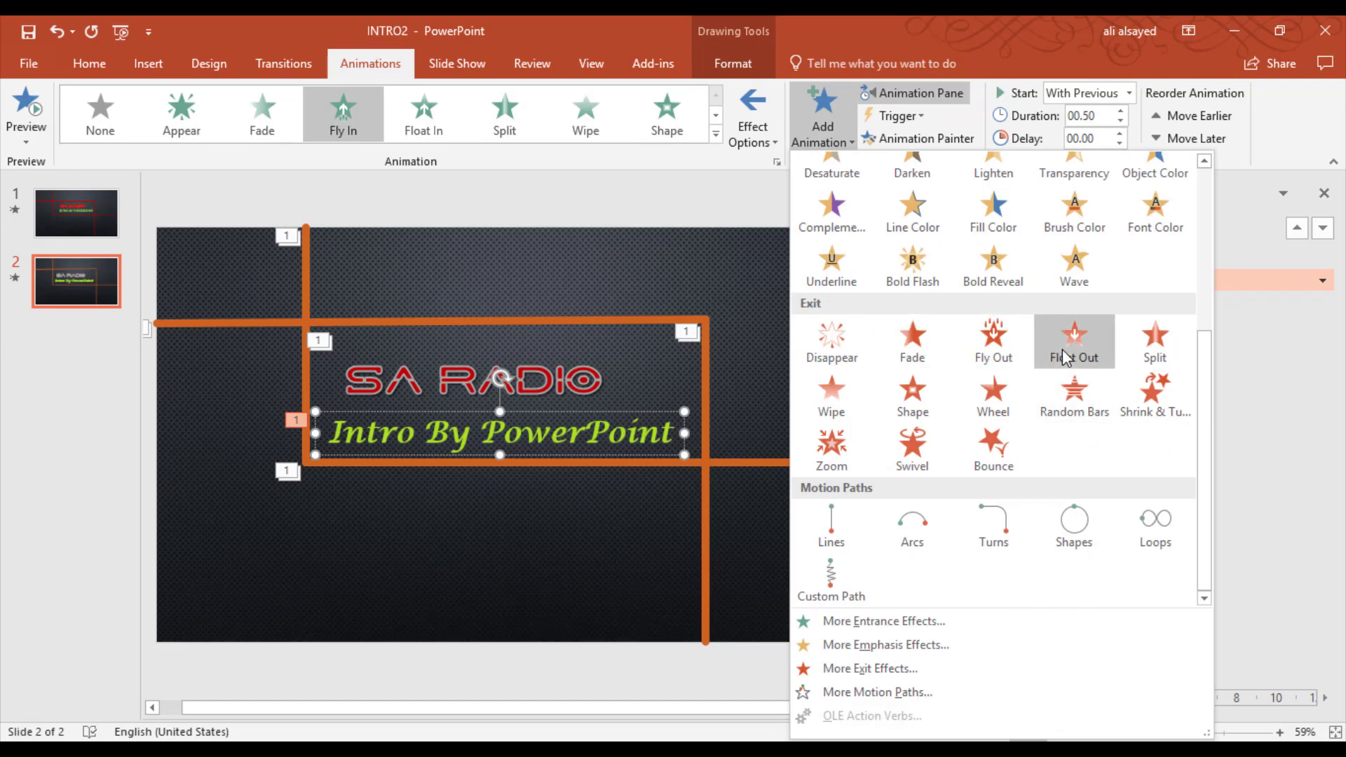
click(993, 338)
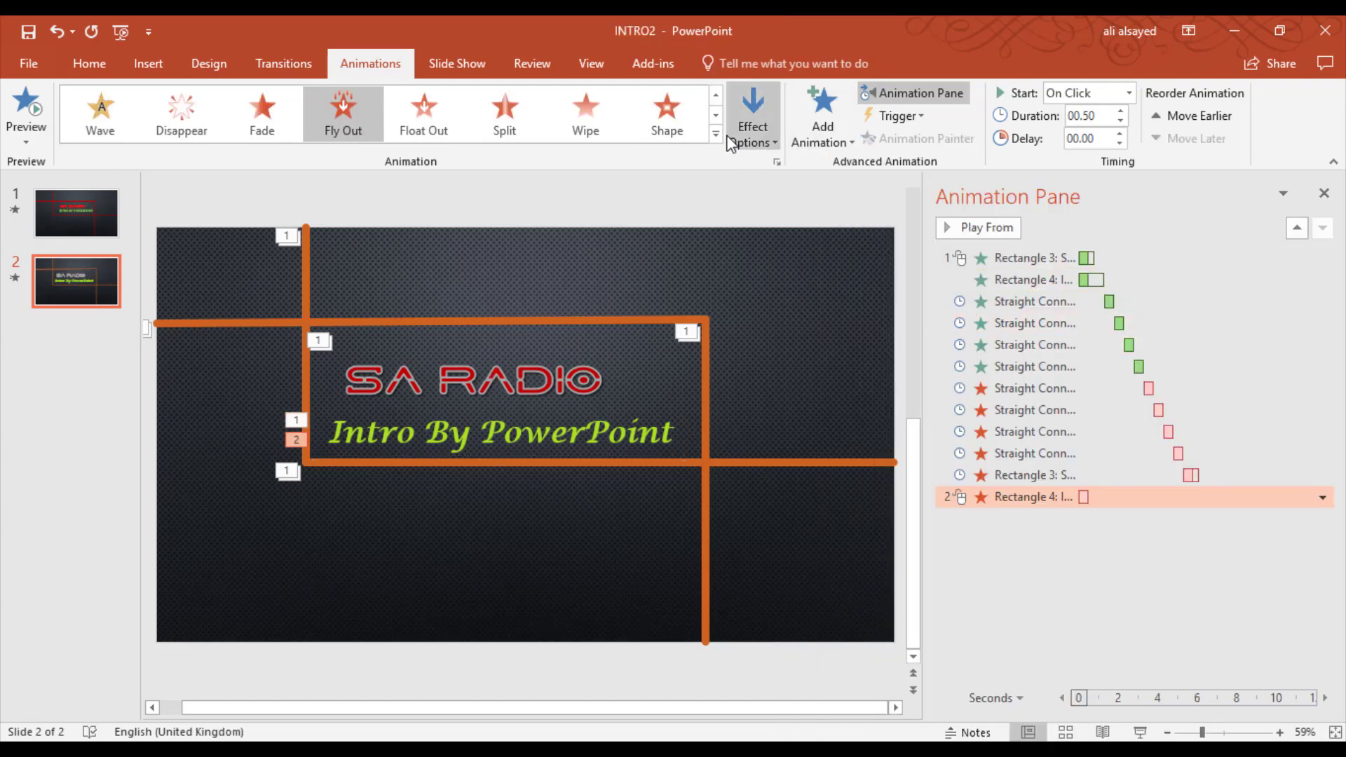
click(754, 132)
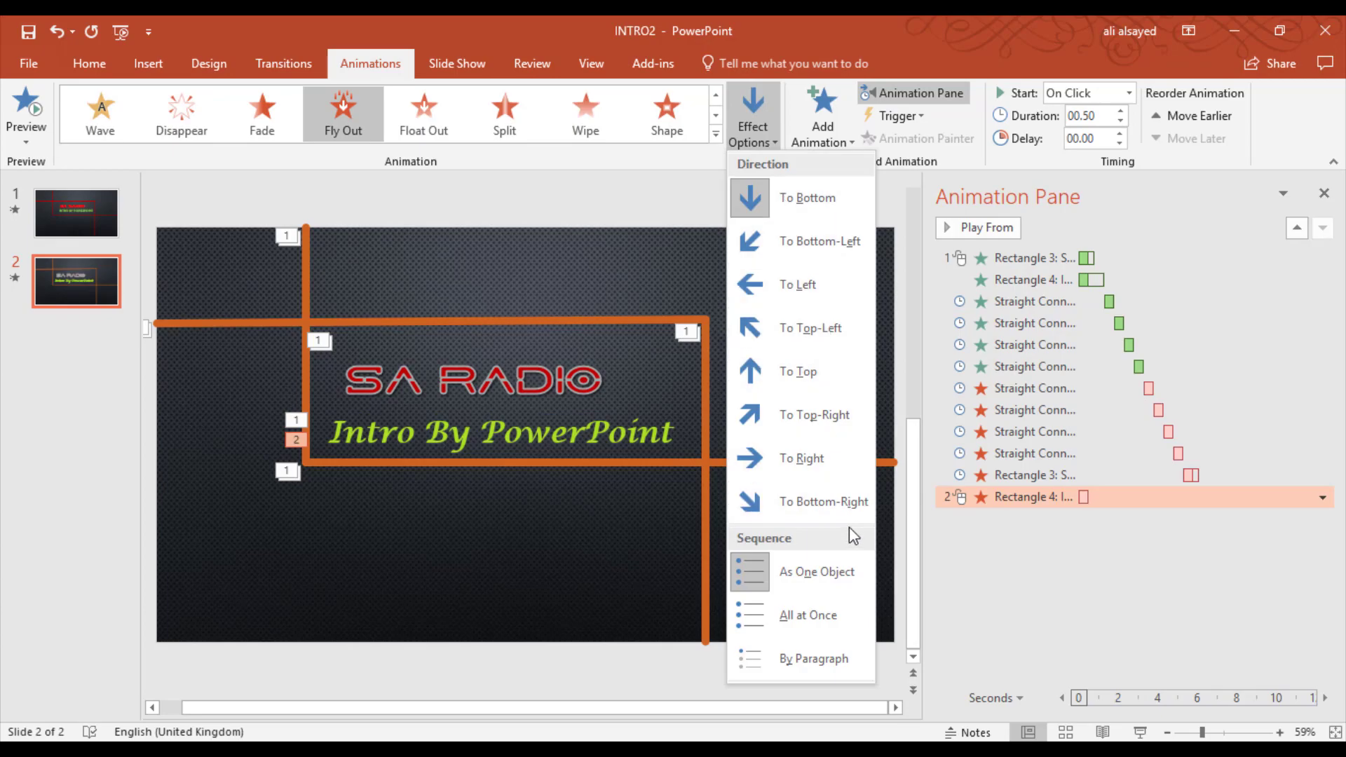
click(826, 304)
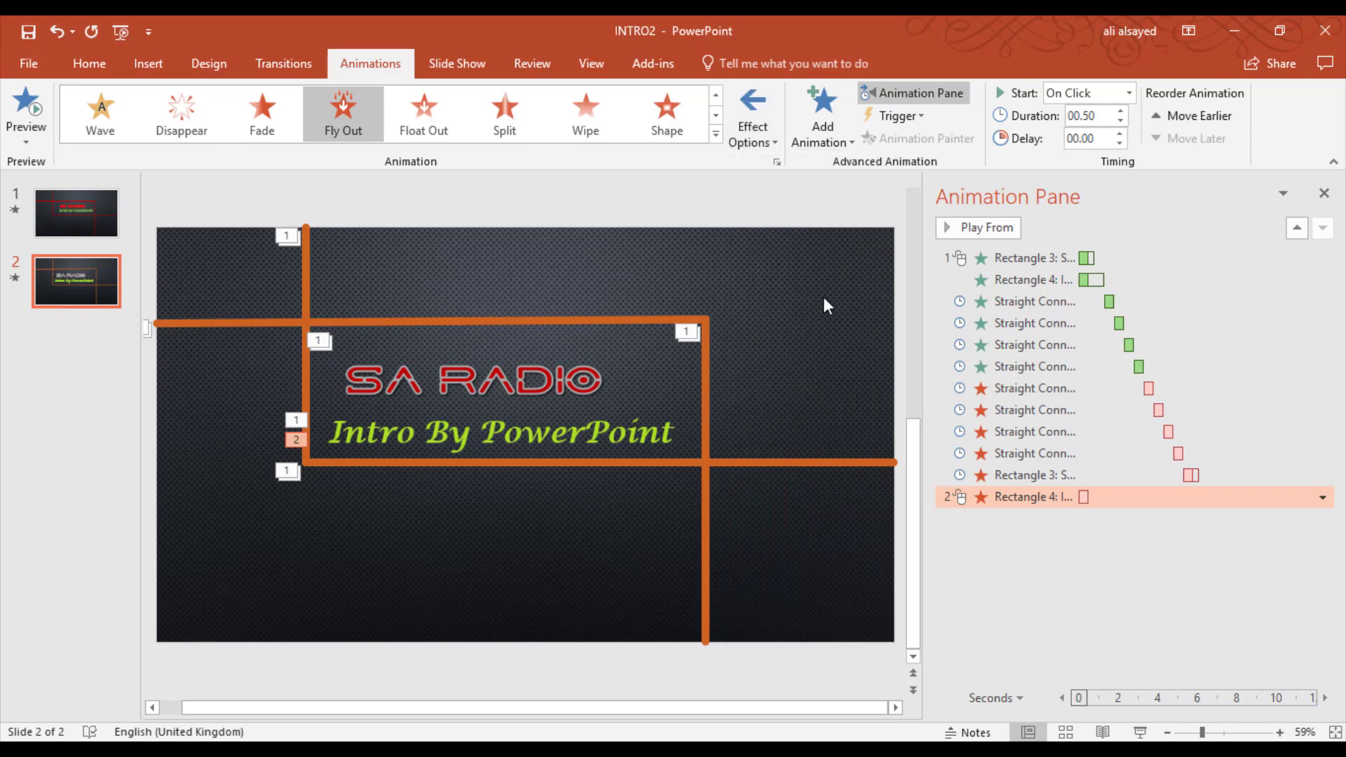
click(1323, 500)
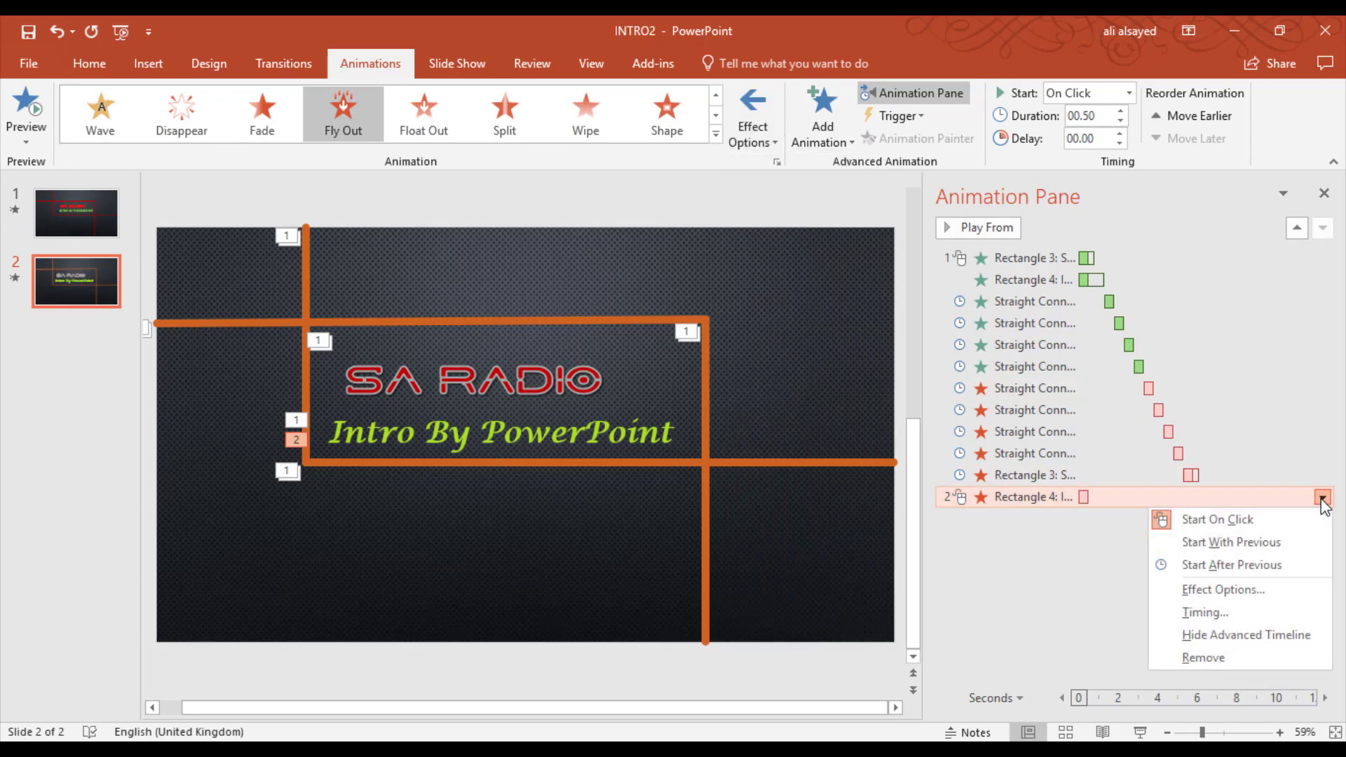
click(1260, 545)
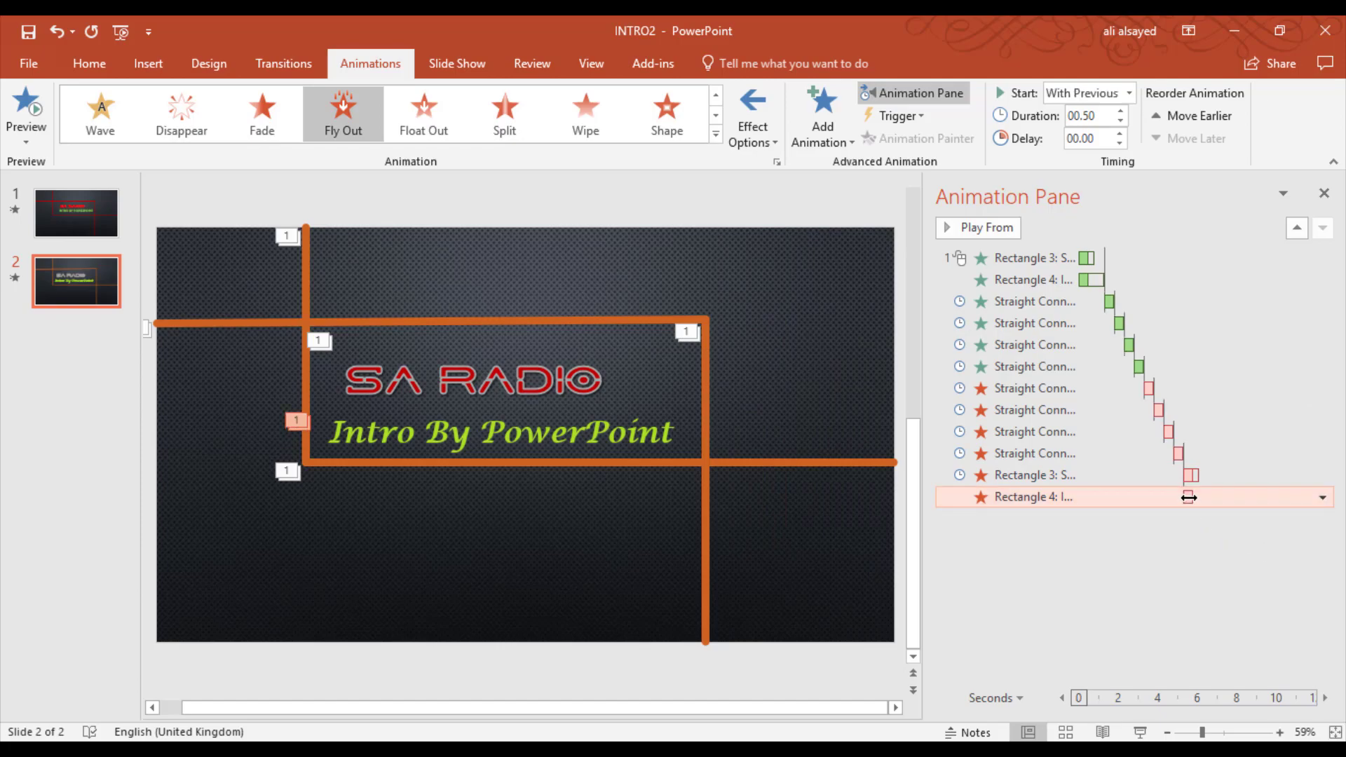
Animate the subtitle's exit by letter with 10% delay, then play all animations.
click(1322, 497)
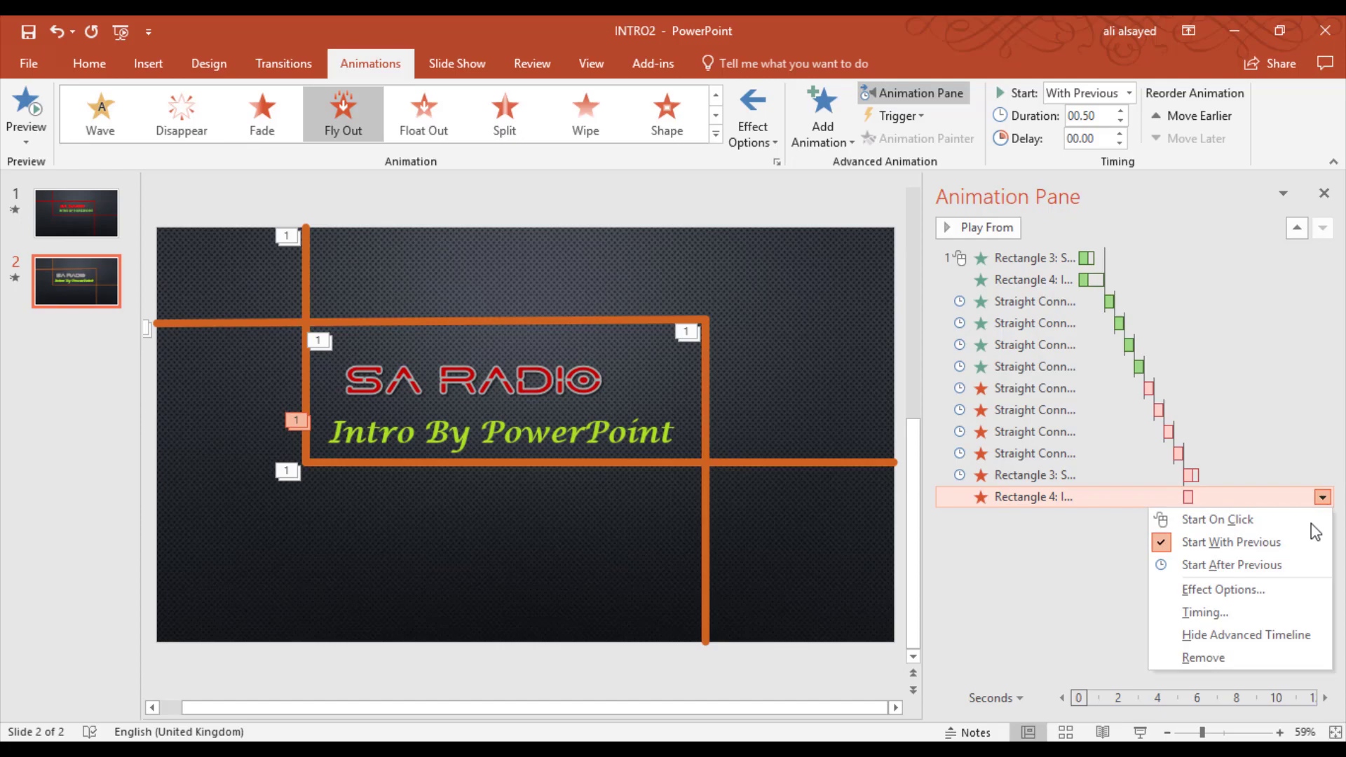
click(1268, 591)
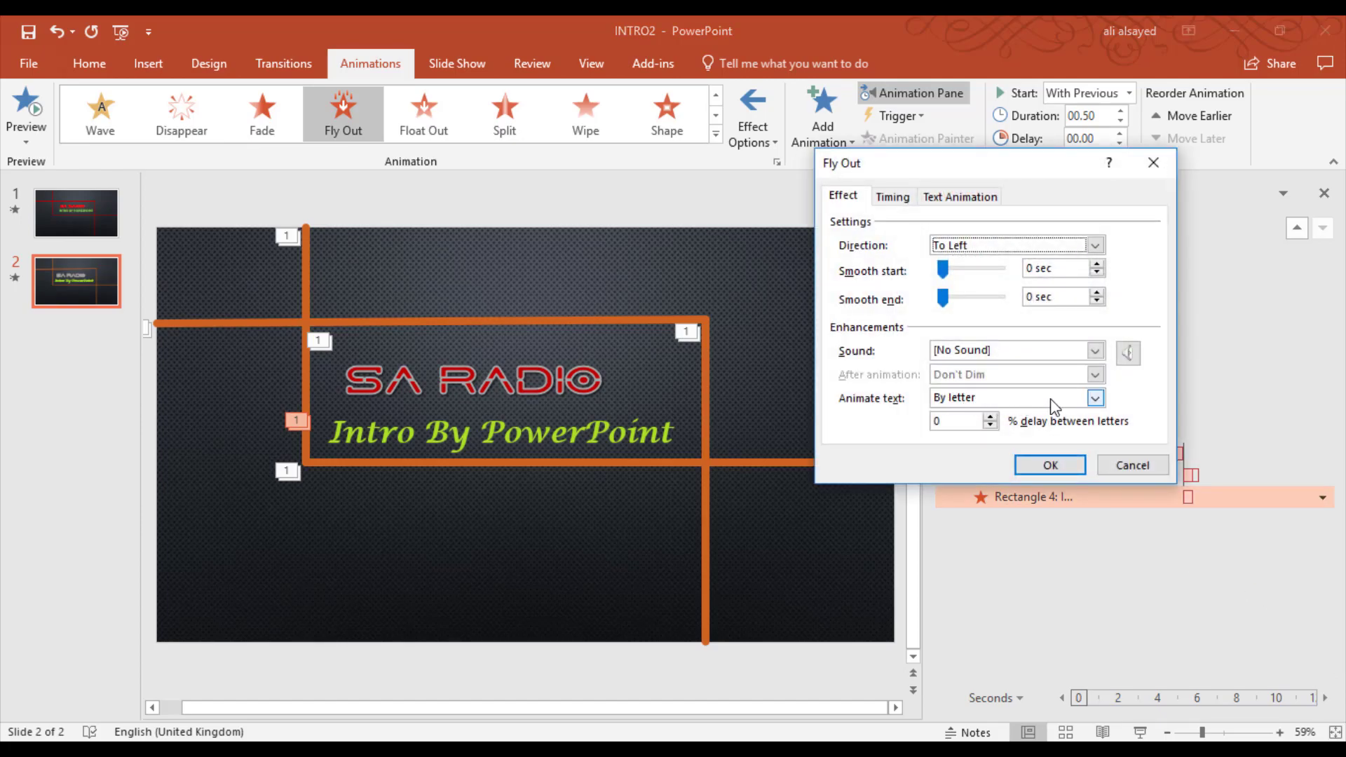
click(1052, 400)
click(1033, 448)
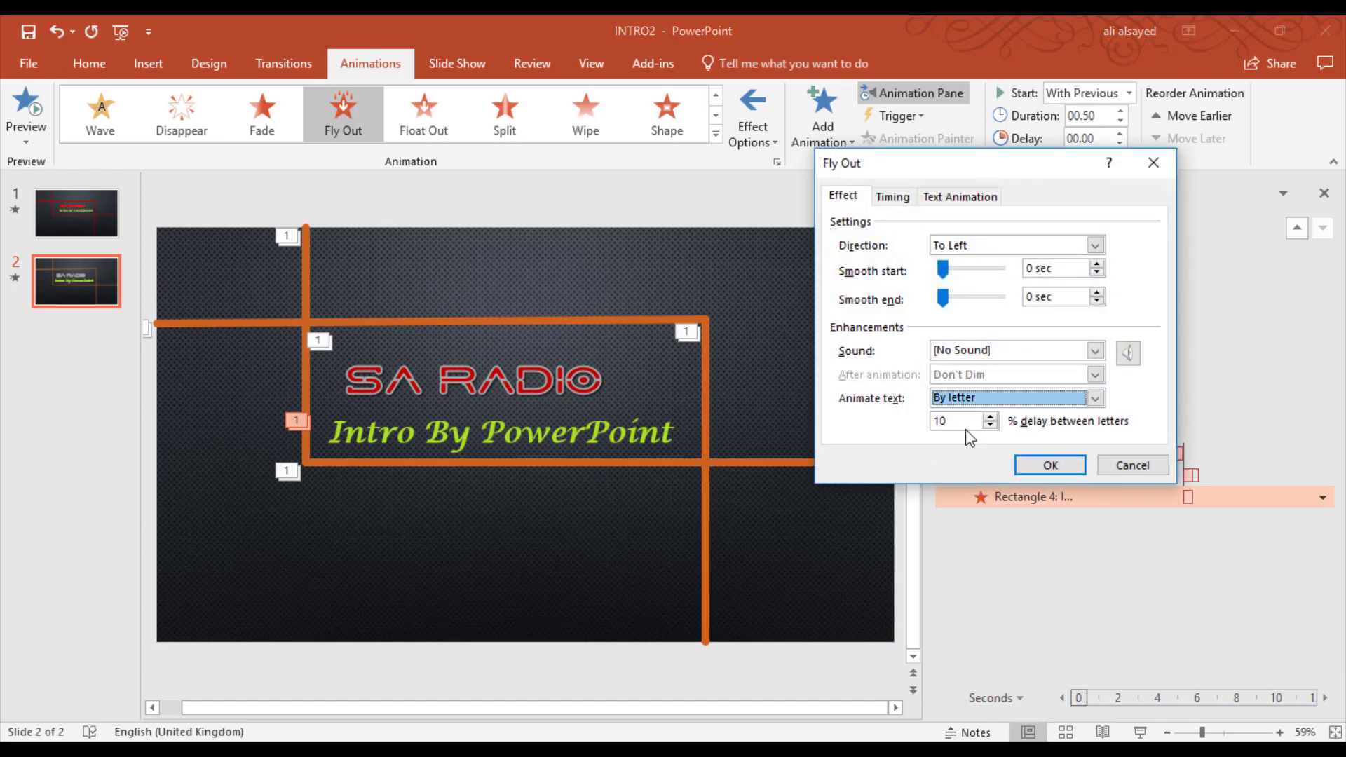
click(1050, 466)
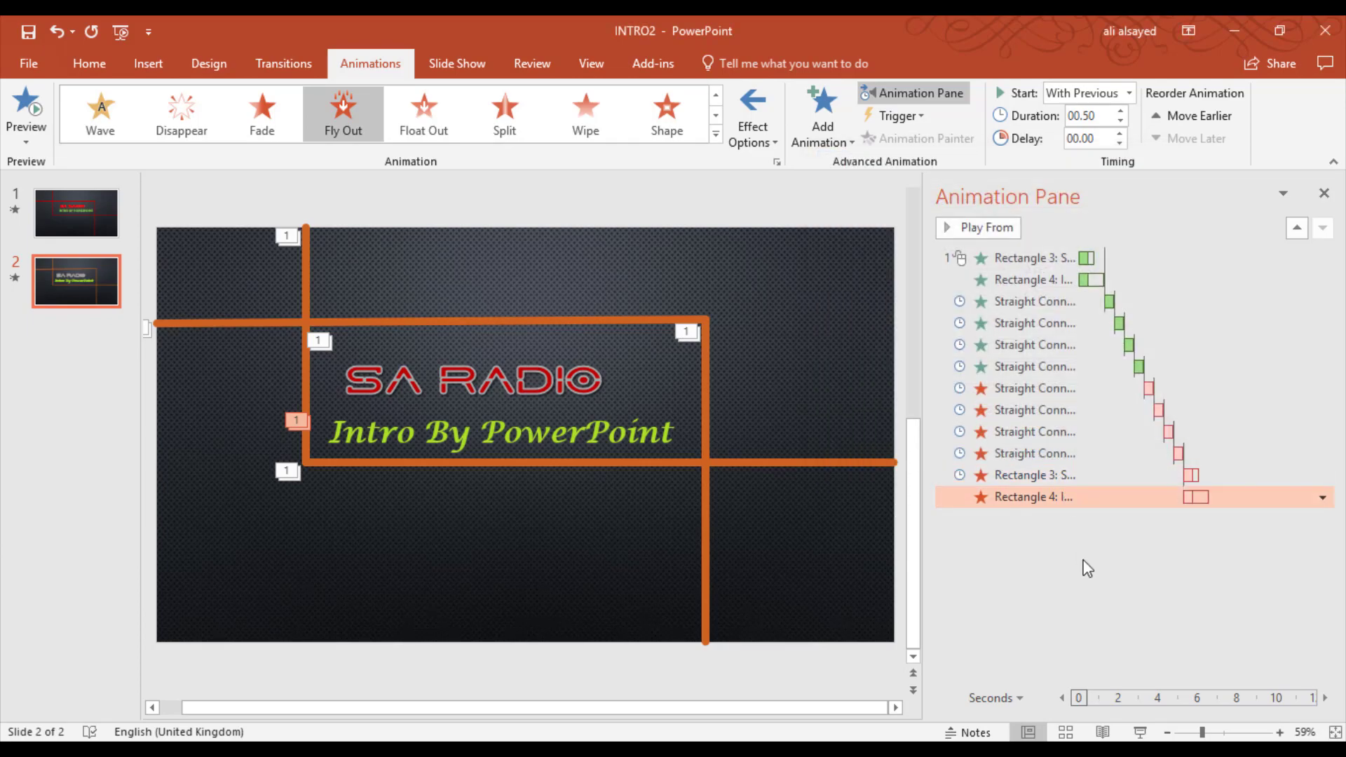
click(972, 229)
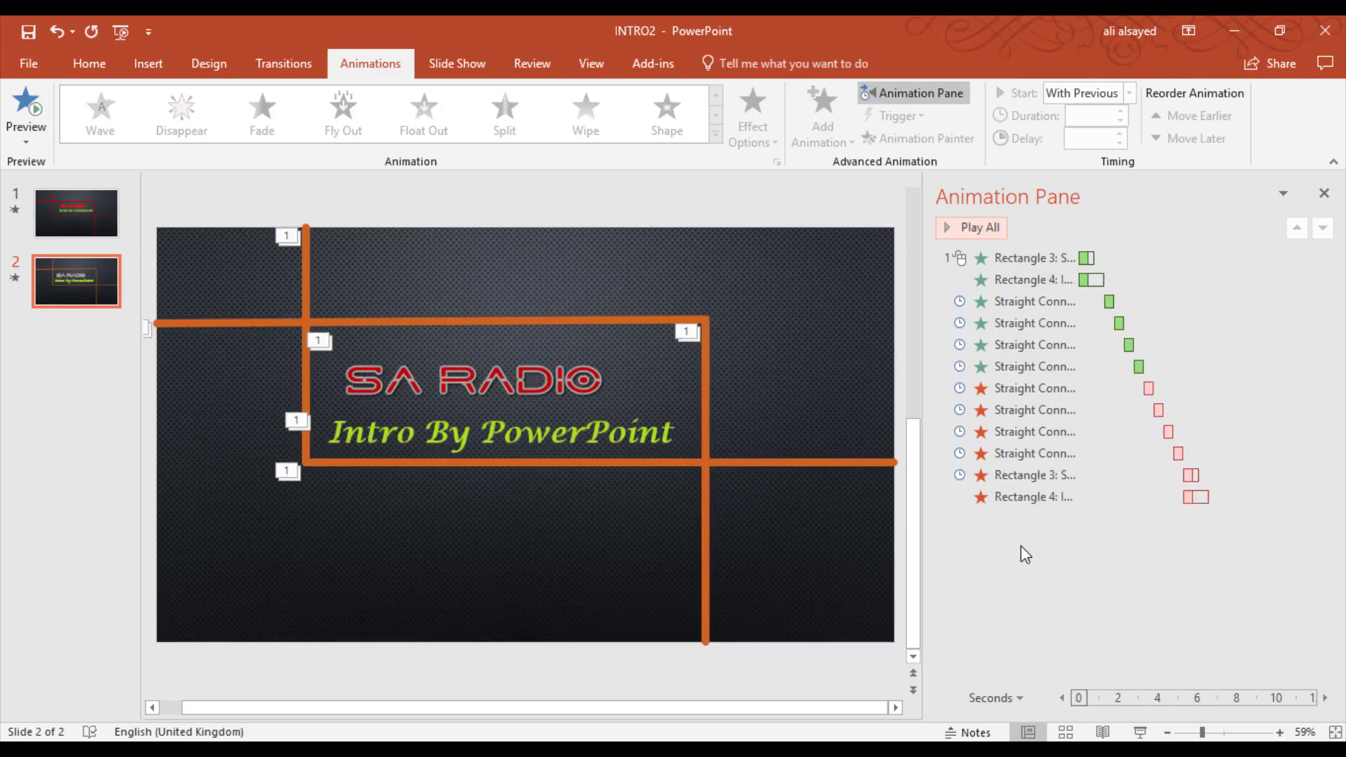
Close the Animation Pane and play the slide show from the beginning to preview both intros, then exit.
click(882, 95)
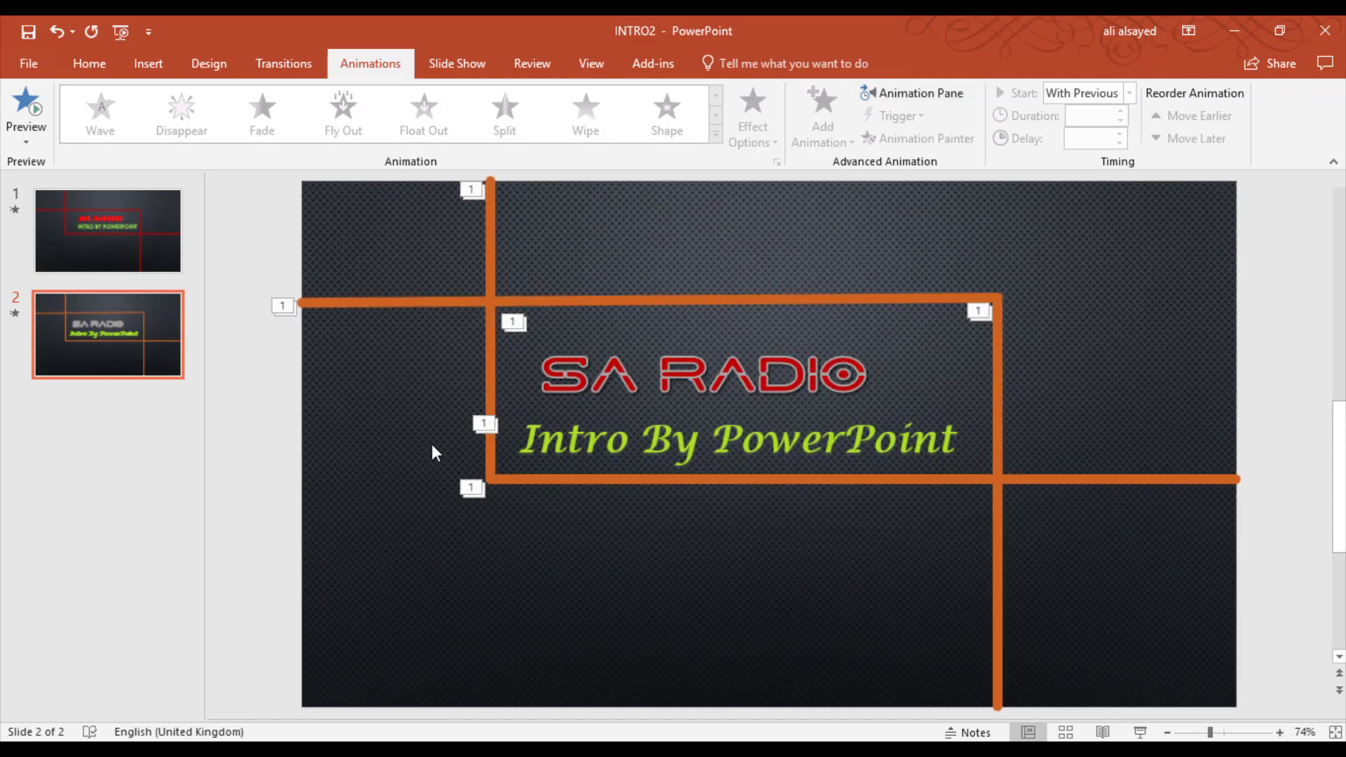
click(119, 32)
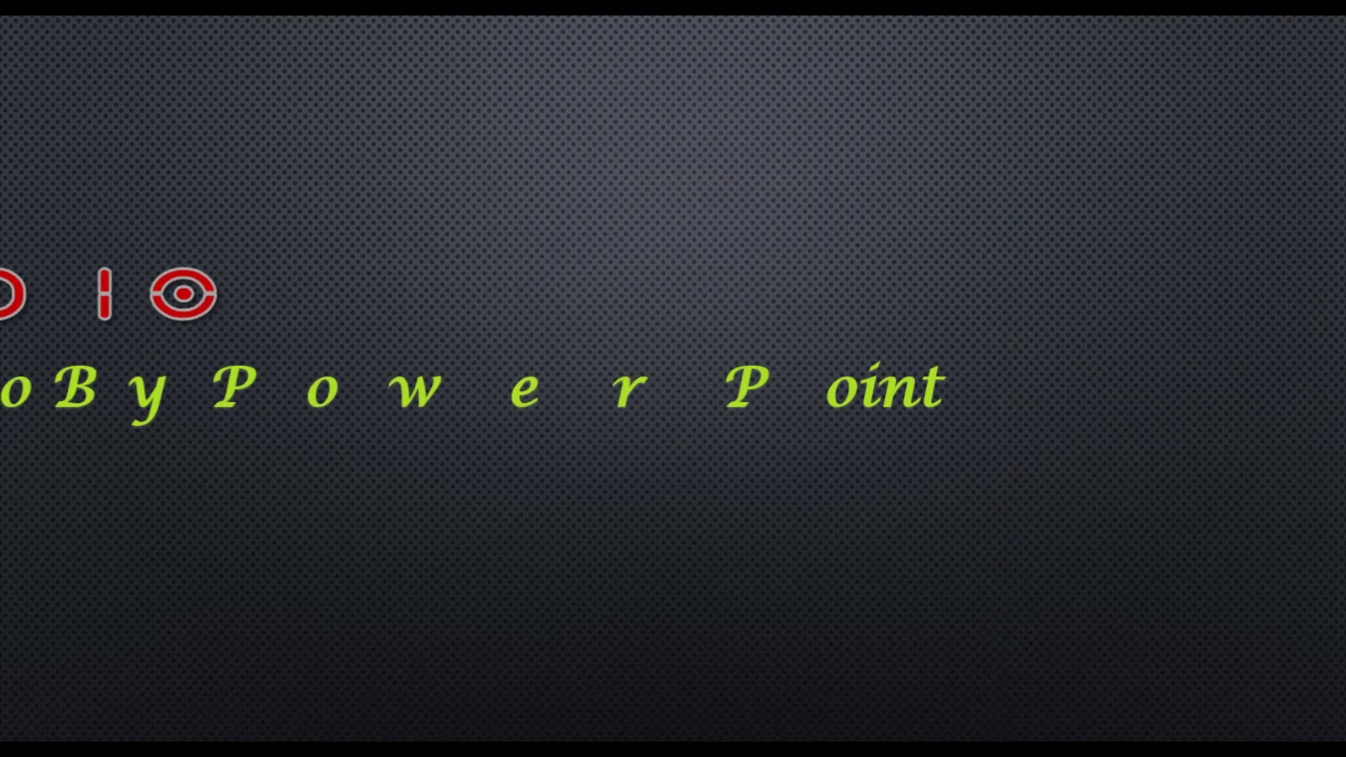
key(Escape)
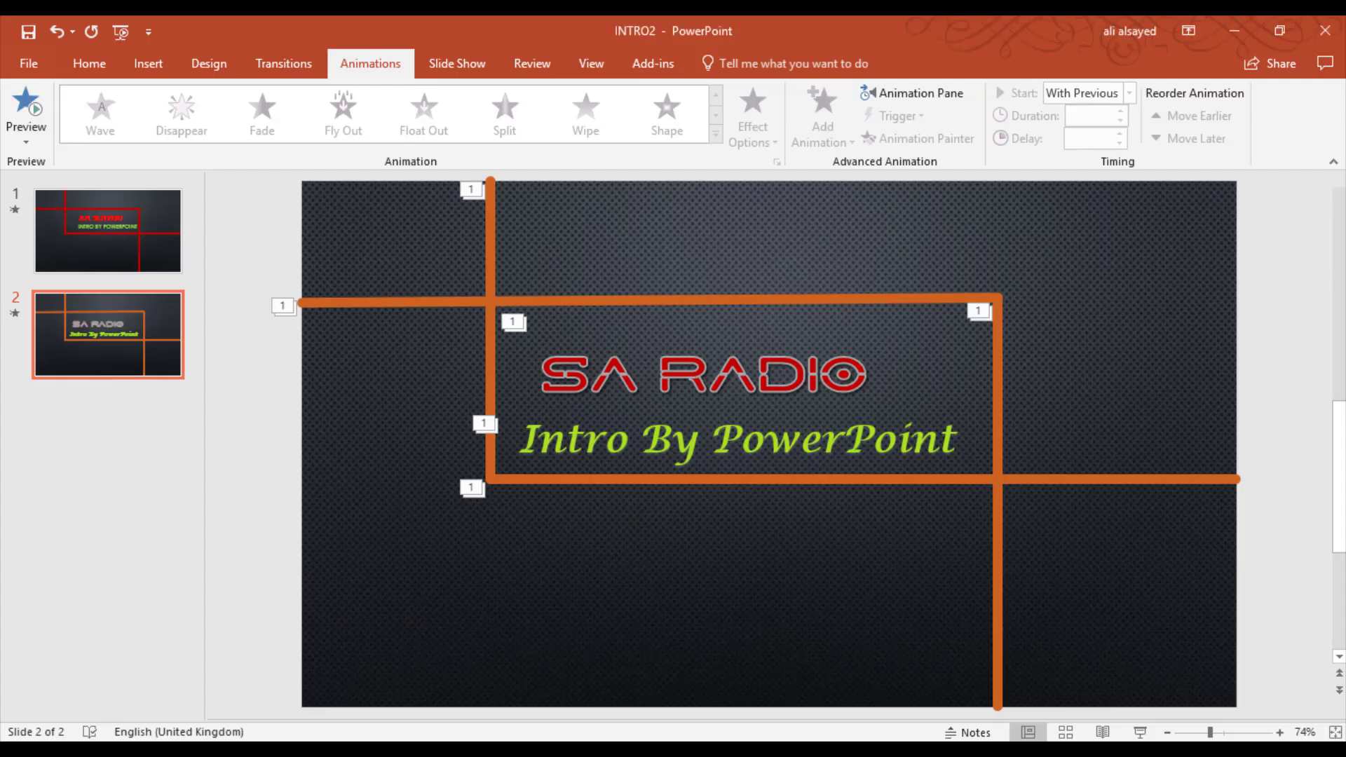